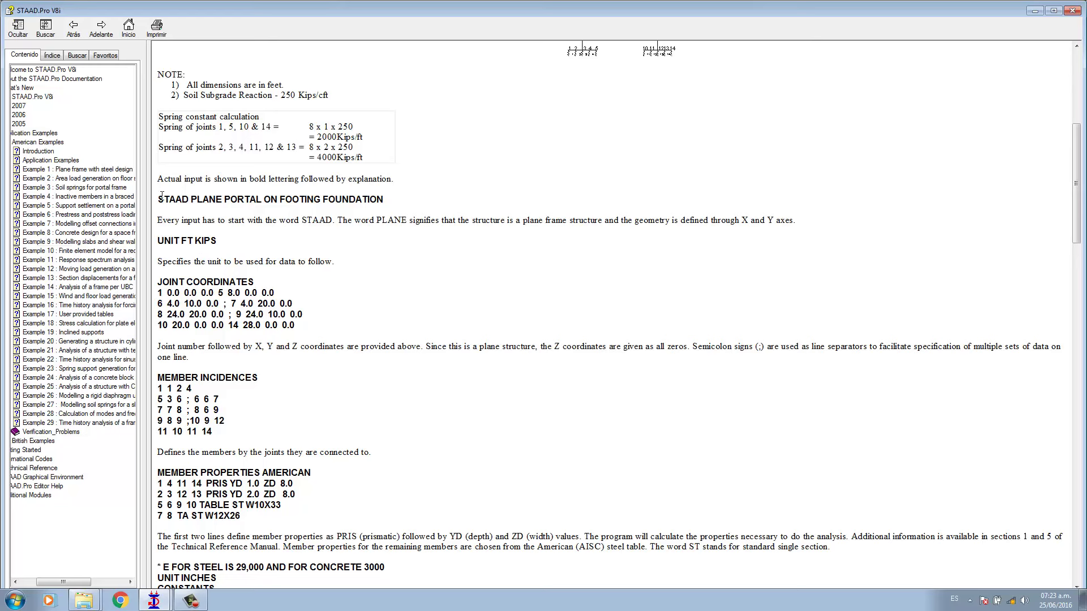
Step: Examine the portal-on-footing example's input commands, highlighting the STAAD PLANE, UNIT FT KIPS and JOINT COORDINATES lines
drag(162, 195, 192, 199)
drag(159, 241, 223, 238)
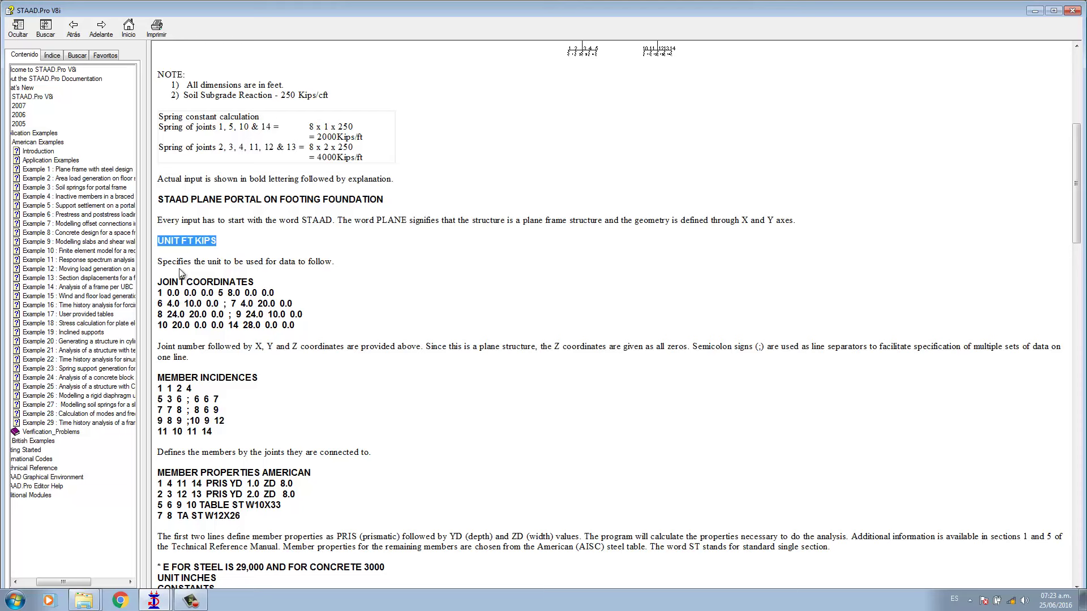
drag(159, 282, 216, 281)
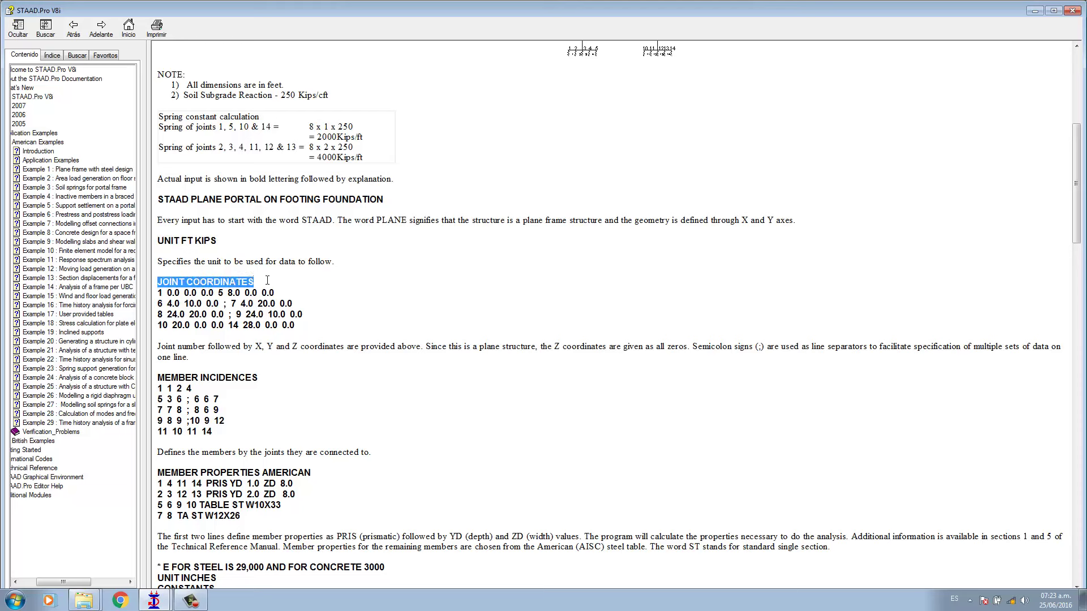
click(164, 290)
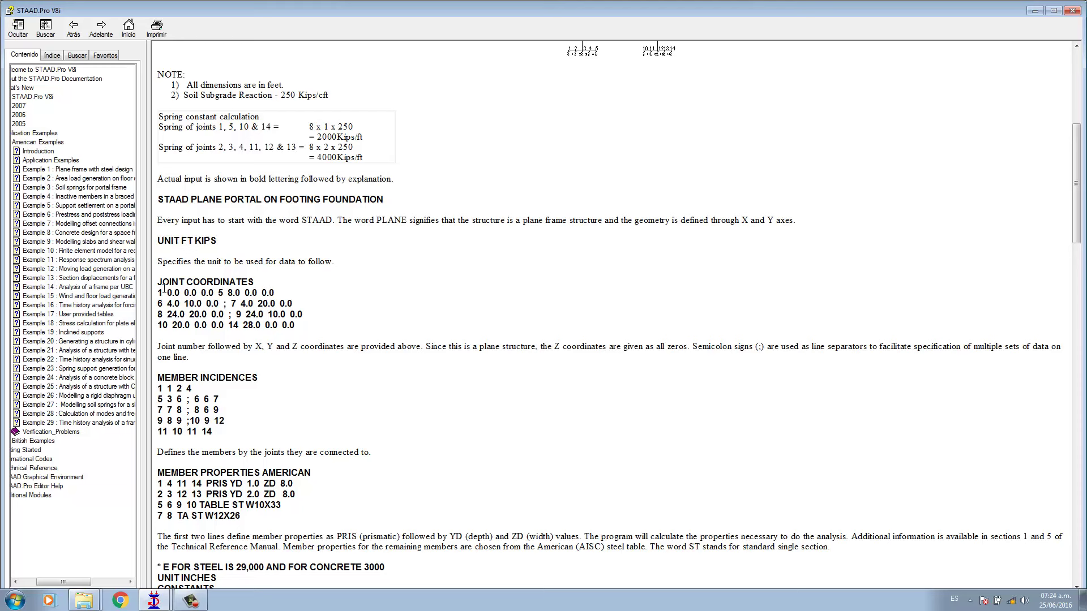
drag(159, 292, 240, 293)
click(194, 292)
click(241, 292)
scroll(209, 293, down, 8)
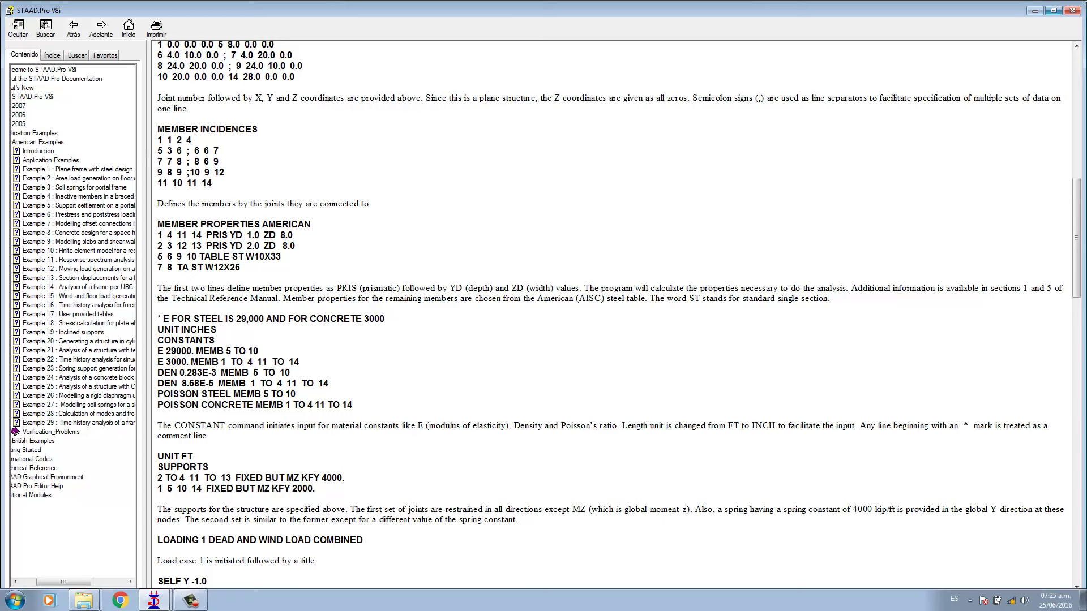
Step: Close the help documentation, switch to STAAD.Pro and start opening an existing file
click(1072, 10)
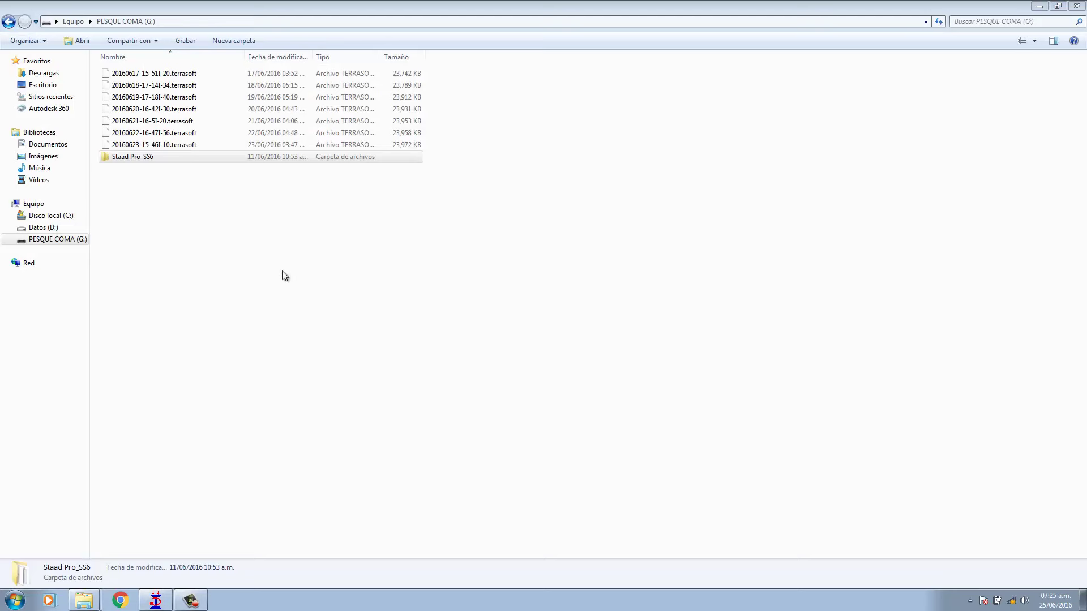
click(156, 600)
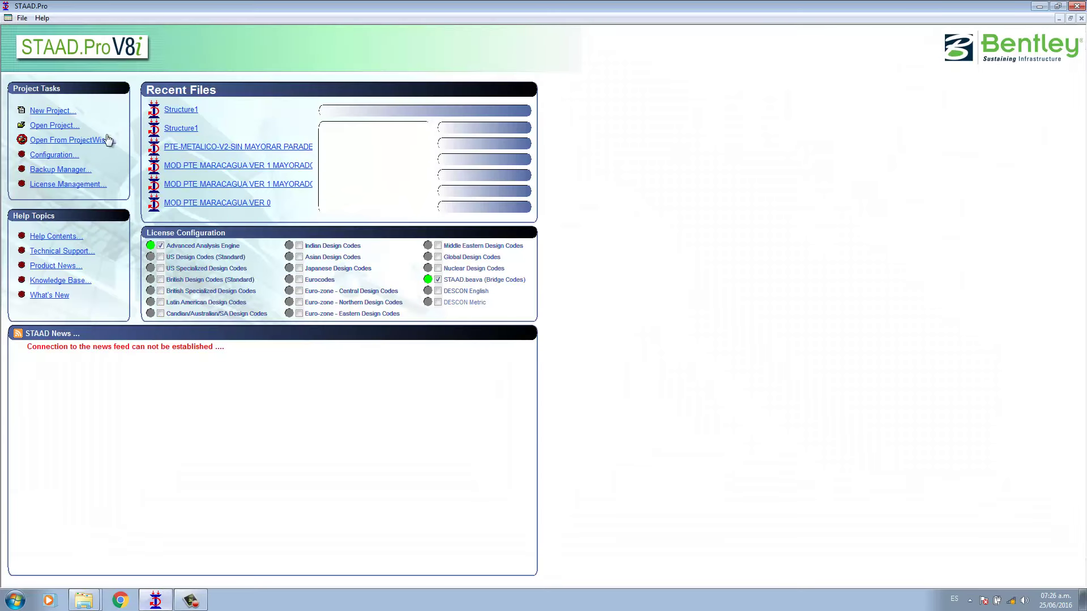
click(21, 18)
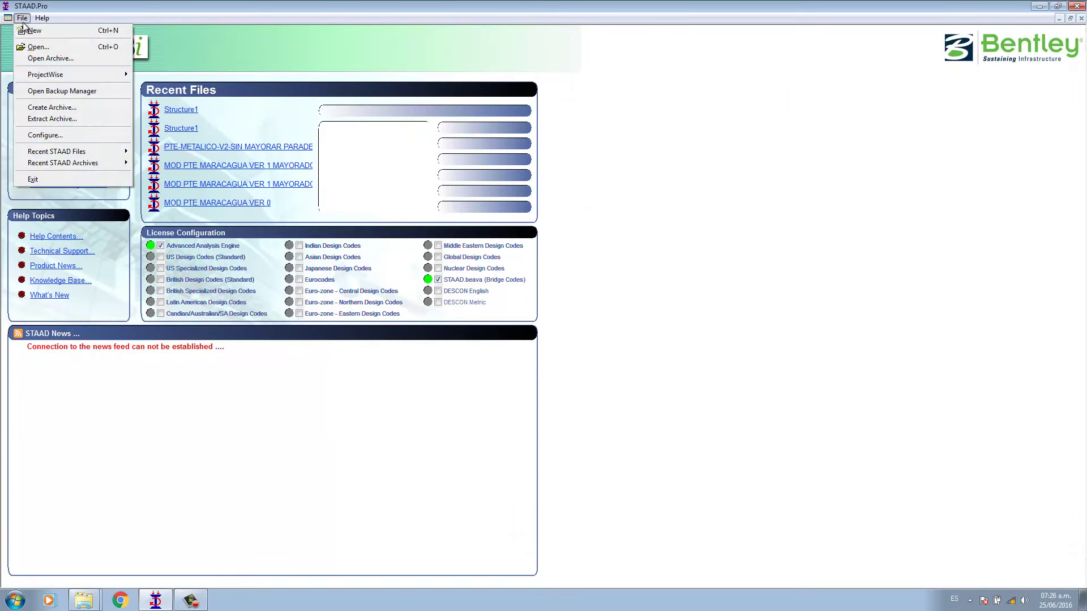
click(27, 47)
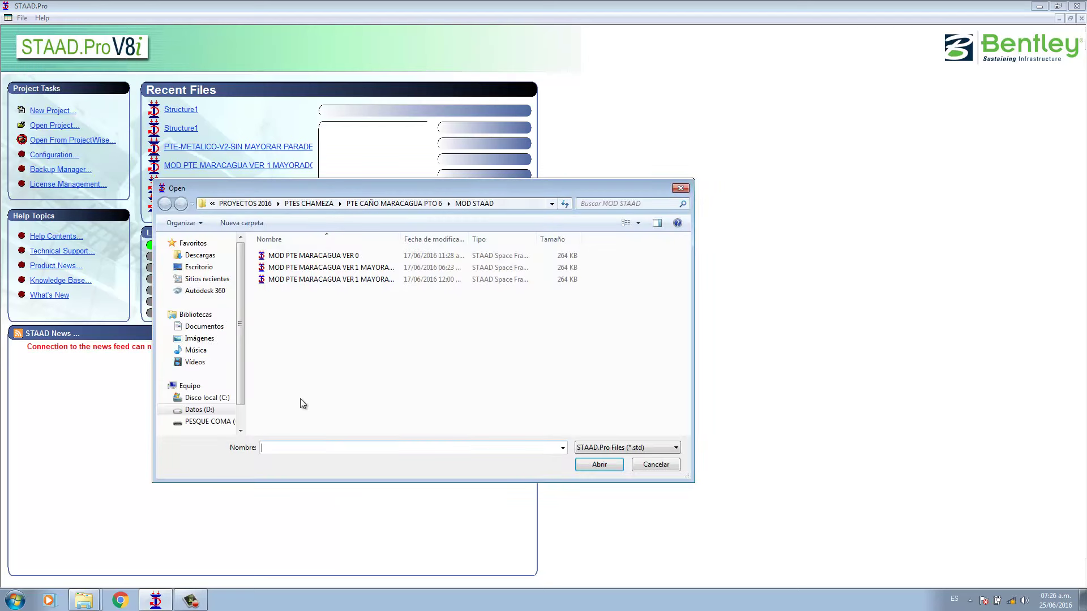
Step: Look in the Program Files (x86) folder on drive C: for the STAAD.Pro installation folder
click(212, 416)
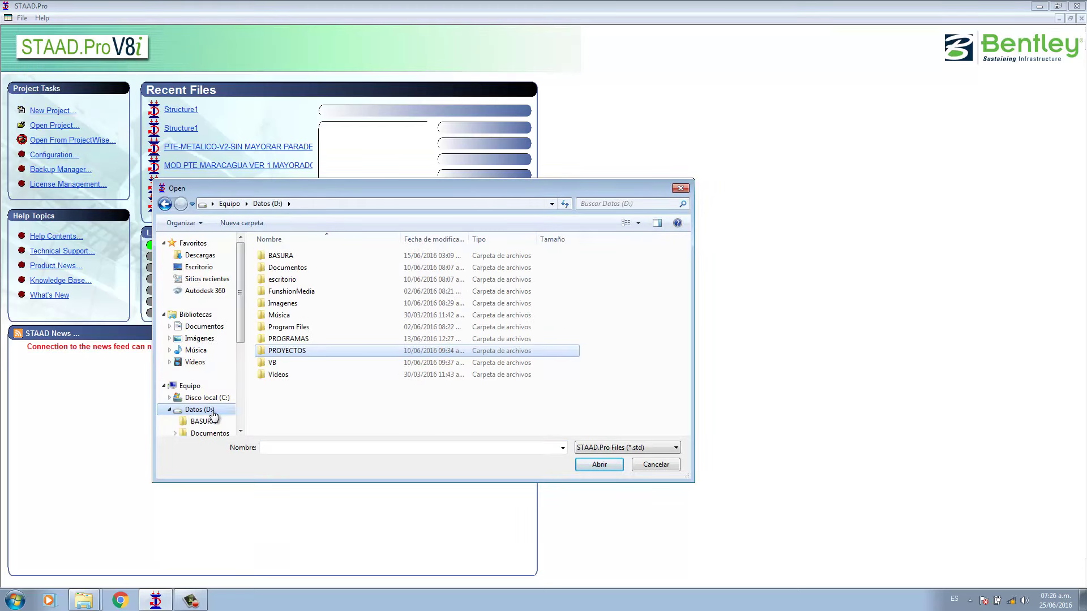
click(208, 398)
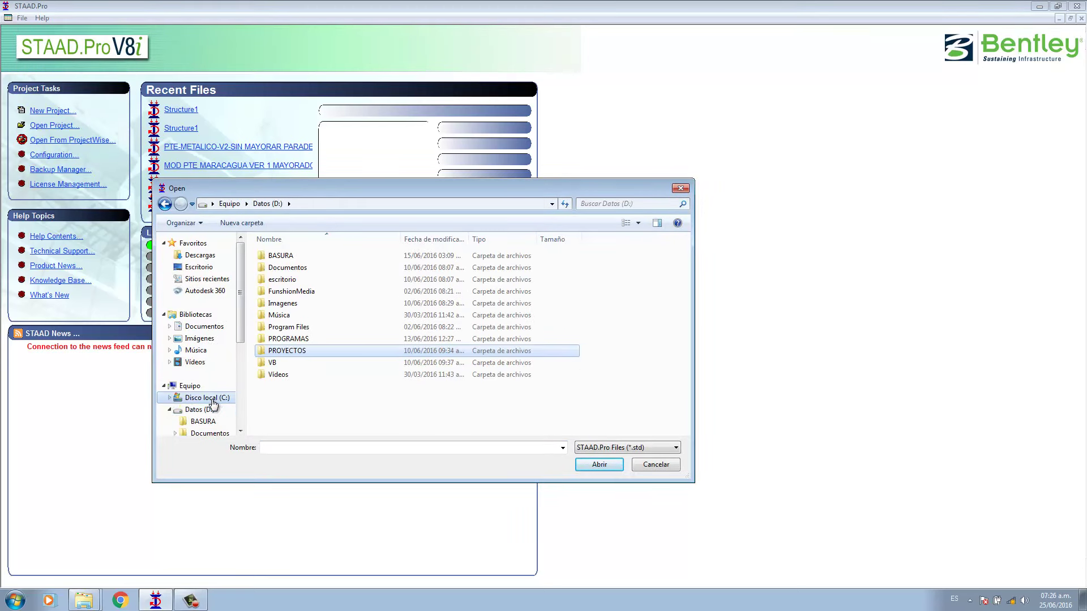
double_click(299, 304)
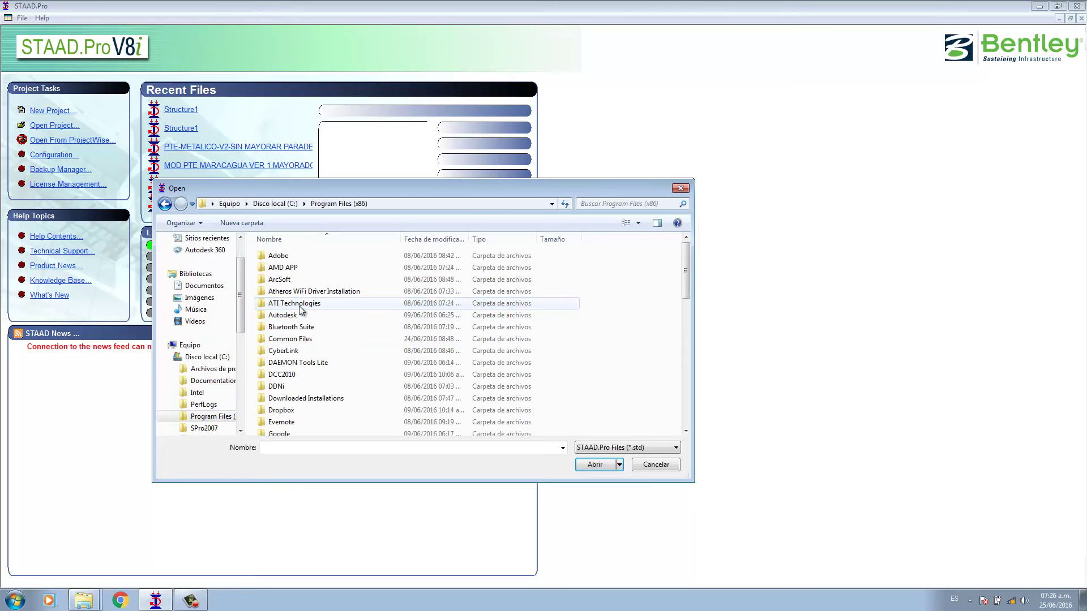
scroll(329, 330, down, 10)
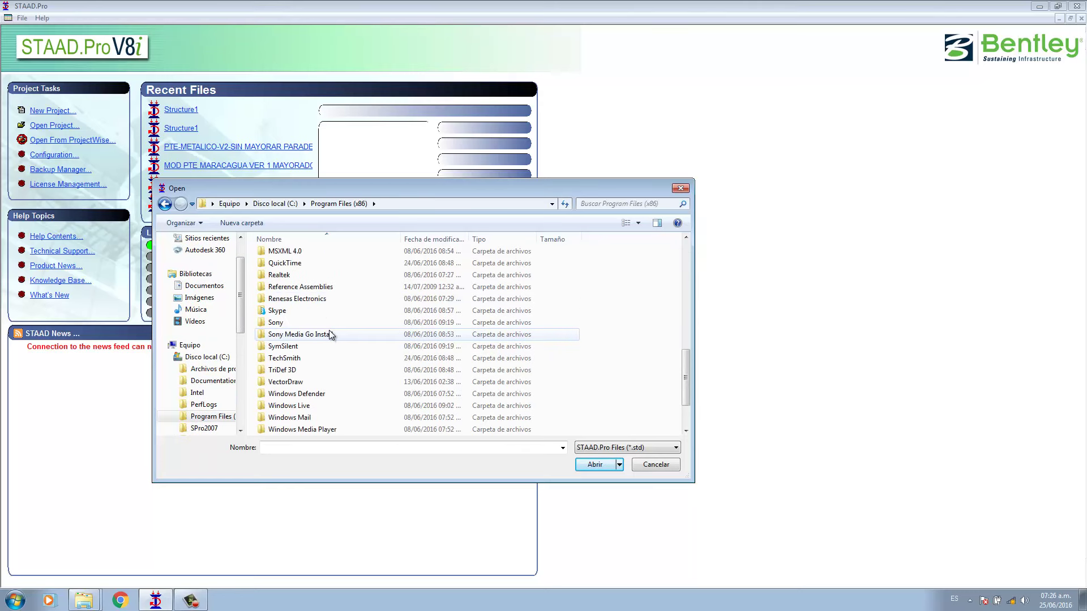
scroll(329, 329, up, 10)
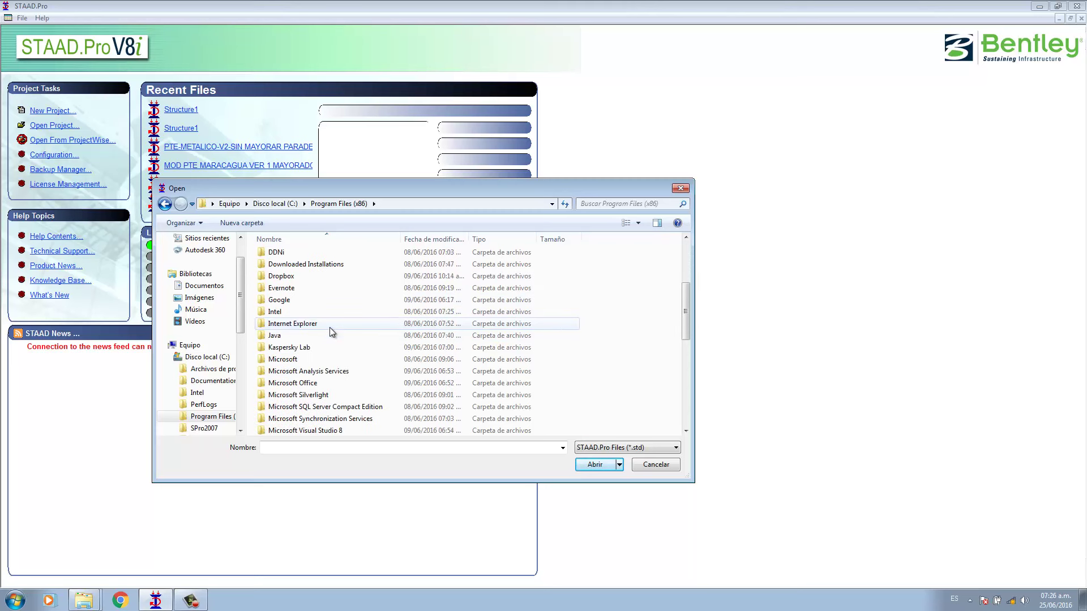
scroll(330, 327, down, 1)
scroll(329, 327, up, 1)
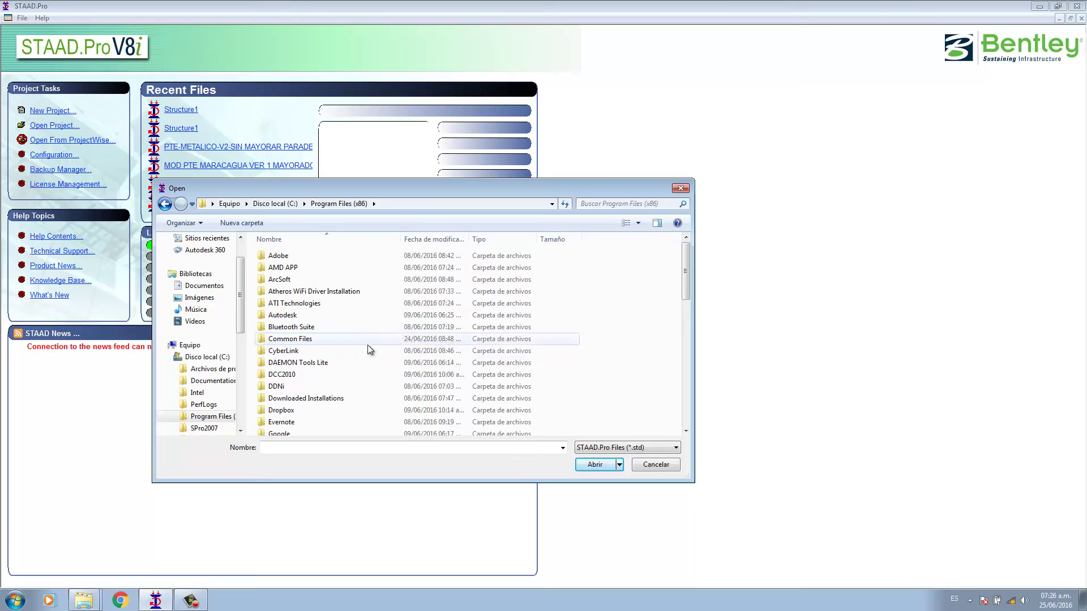
Step: Check the Bentley folder and its Engineering subfolder within Common Files for STAAD.Pro files
double_click(291, 339)
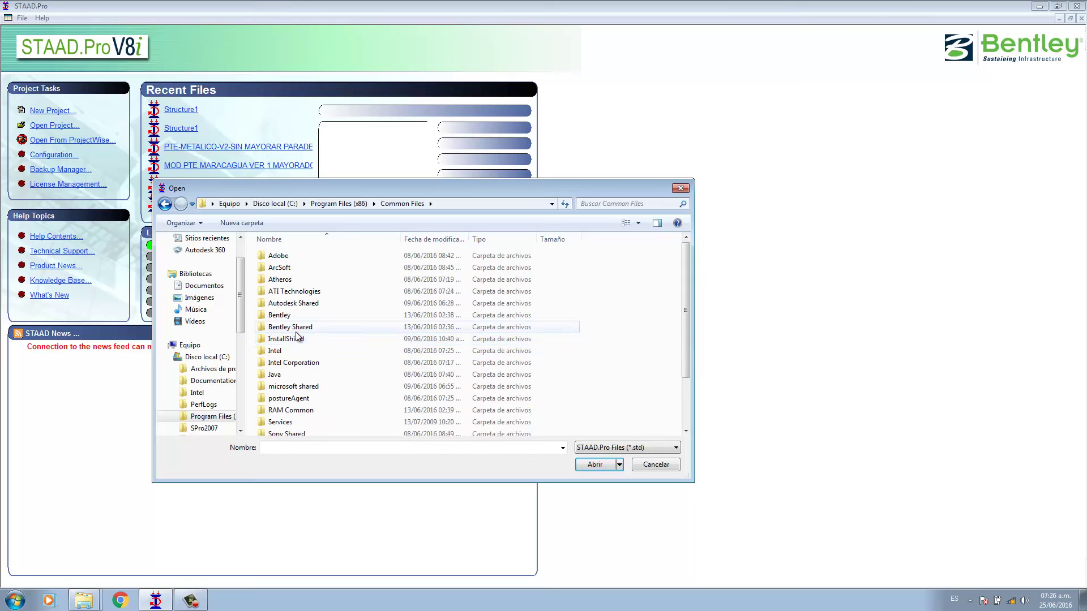
scroll(306, 335, down, 1)
scroll(346, 325, down, 1)
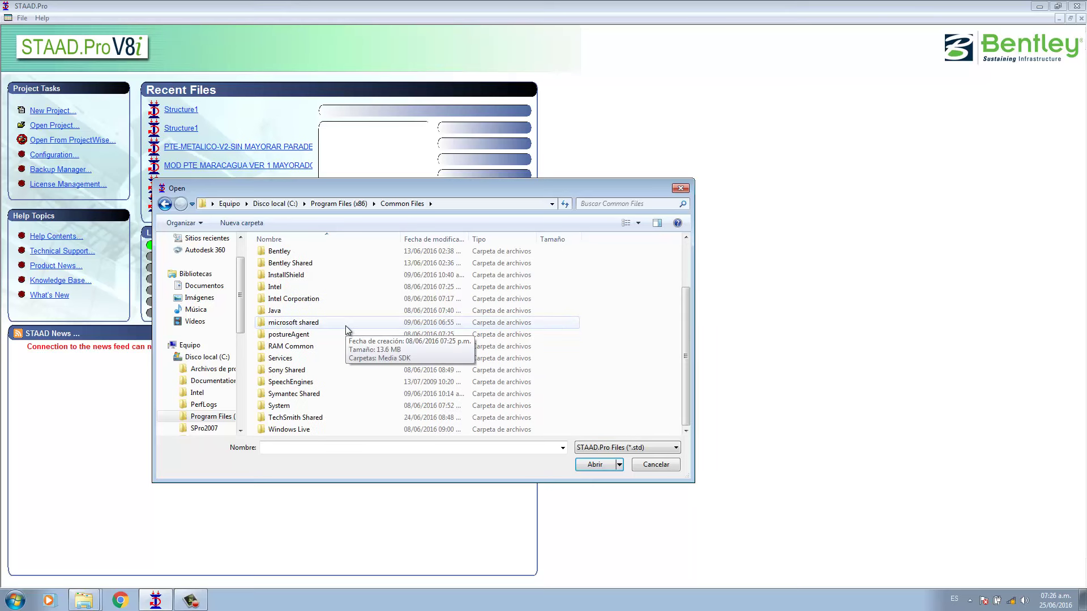
scroll(345, 325, up, 2)
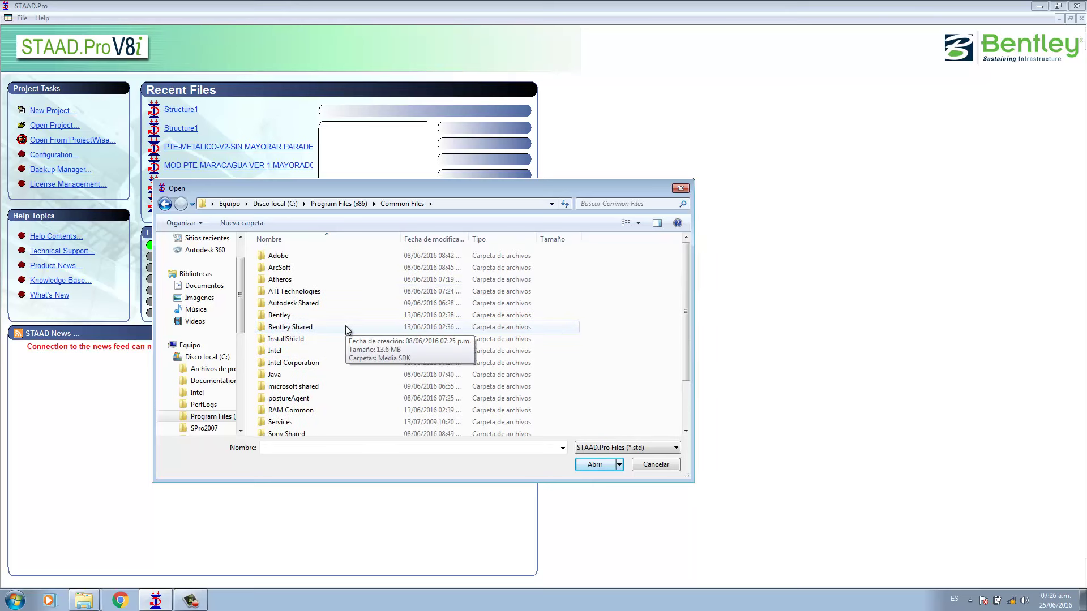
click(287, 316)
double_click(287, 316)
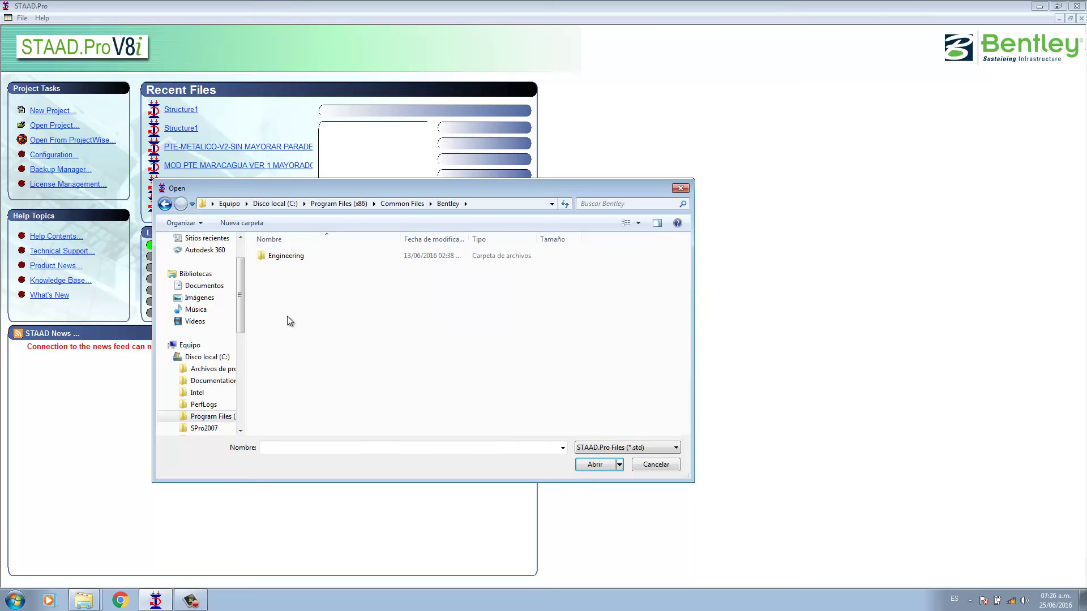
double_click(273, 256)
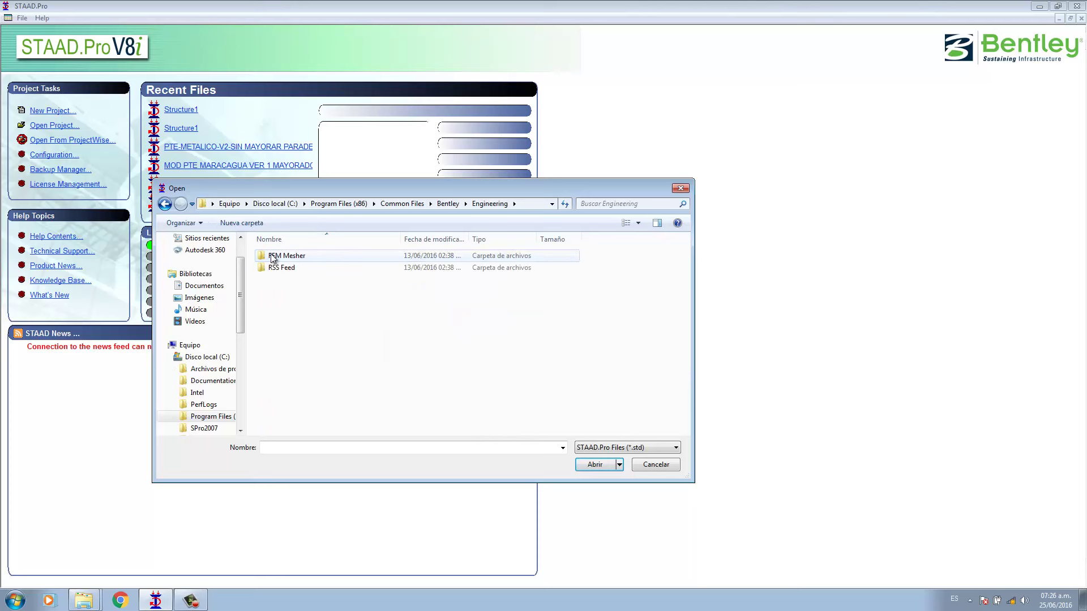
click(165, 204)
click(165, 205)
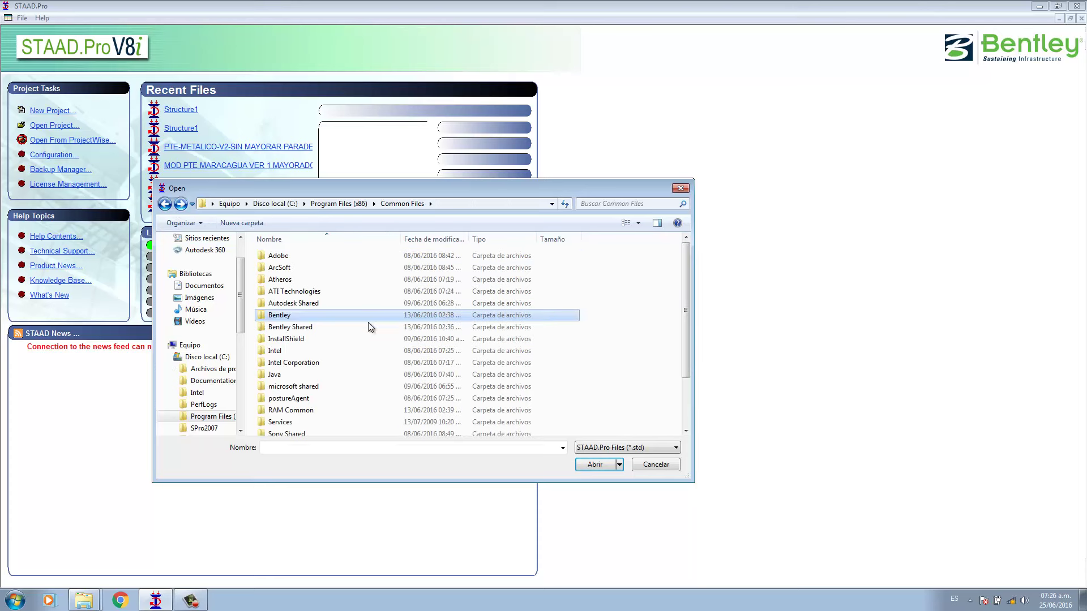
Step: Check the Bentley Shared folder down to IEG\IEGLCS for STAAD.Pro files and return to Common Files
double_click(307, 326)
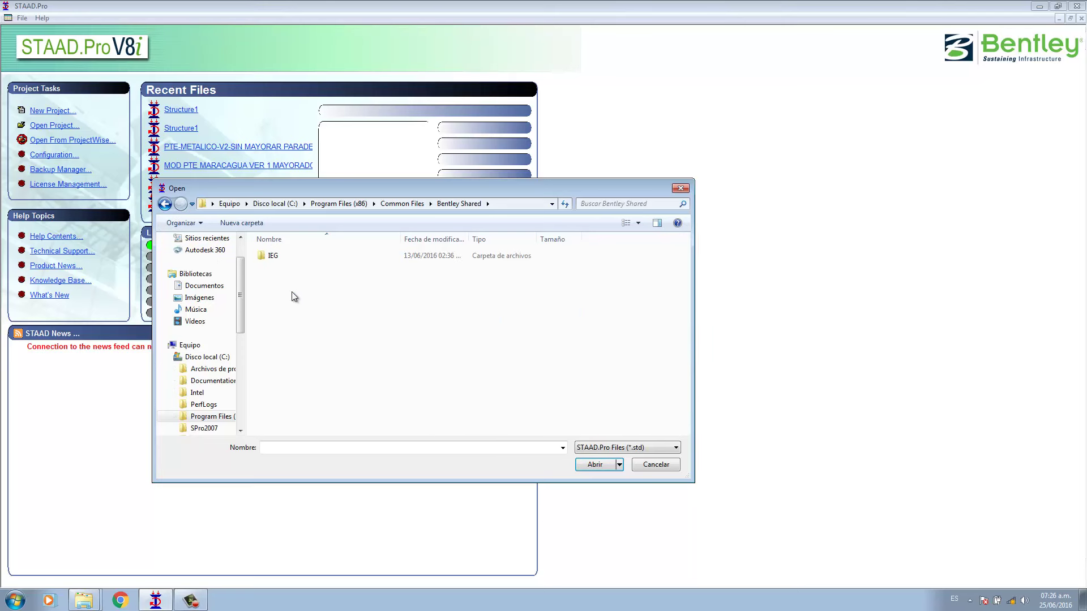
double_click(264, 257)
double_click(267, 257)
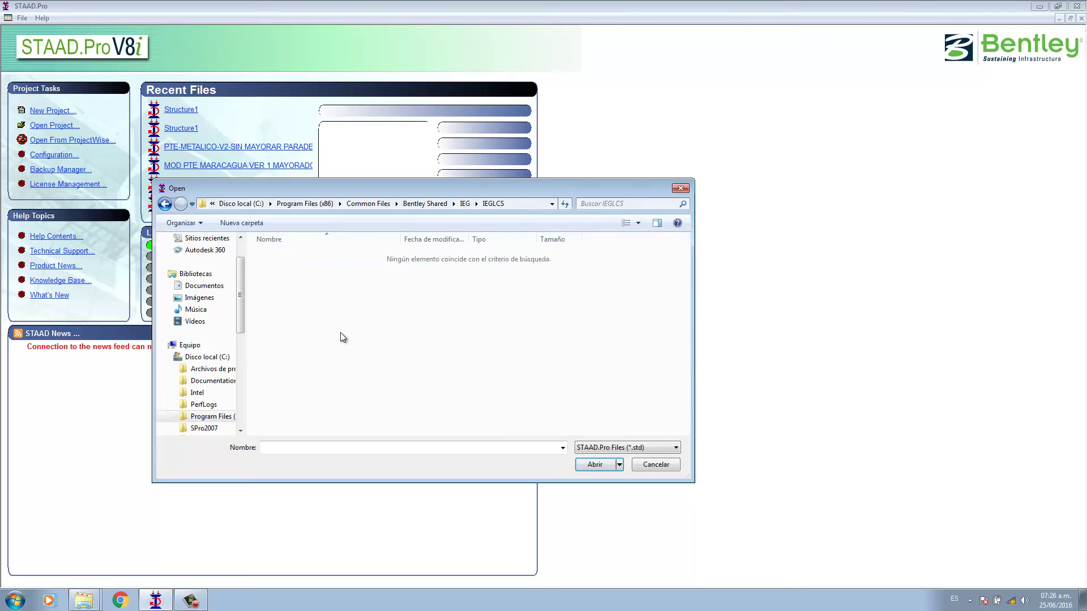
click(165, 204)
click(165, 204)
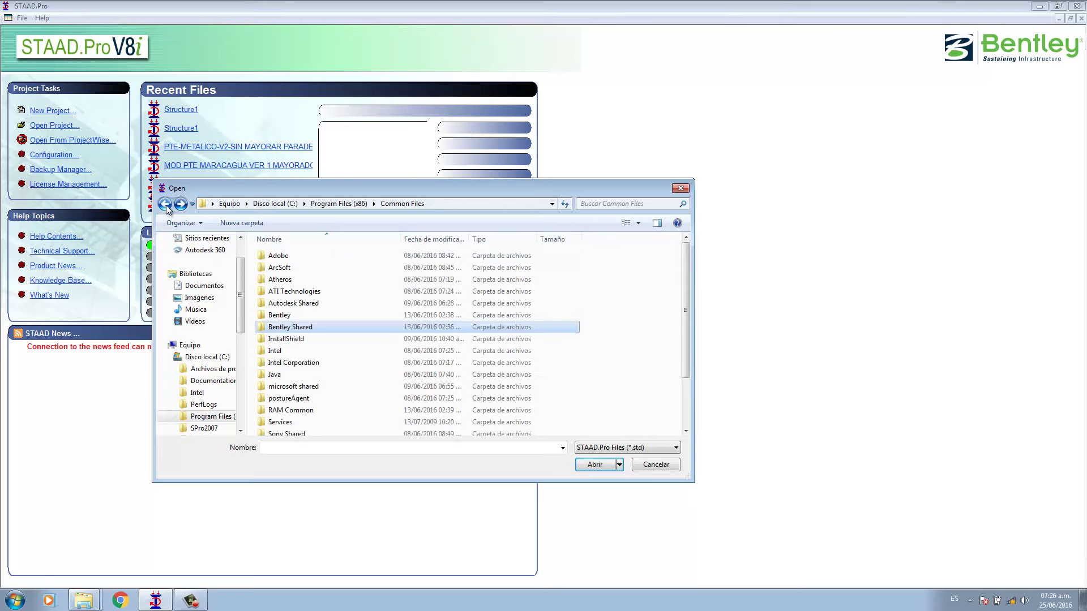
click(165, 204)
Step: Recheck the Bentley\Engineering folder, including FEM Mesher, and go back up to Program Files (x86)
scroll(383, 347, down, 2)
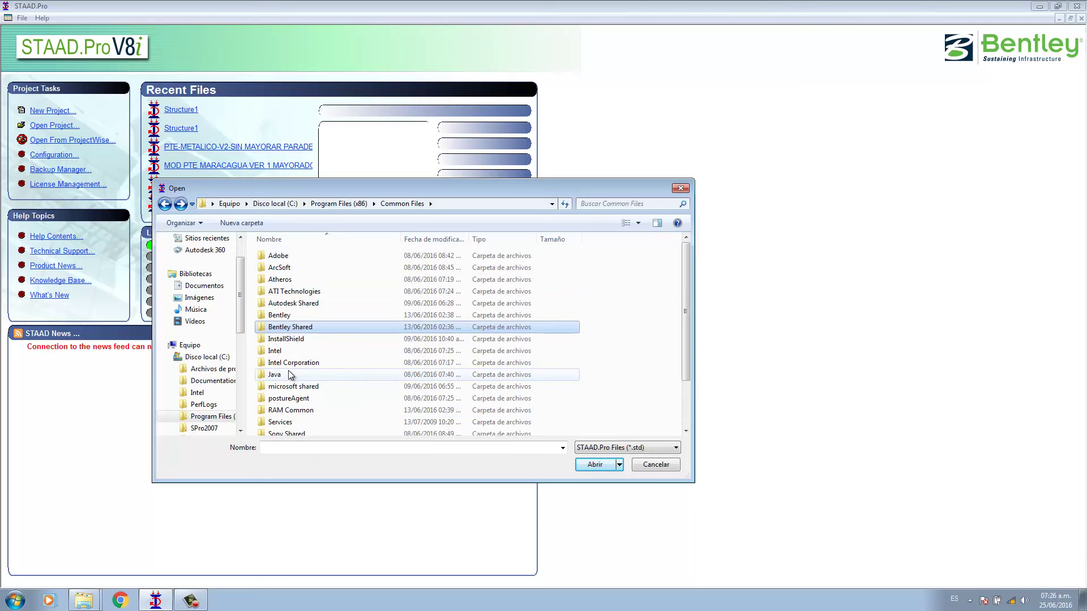
scroll(280, 376, up, 2)
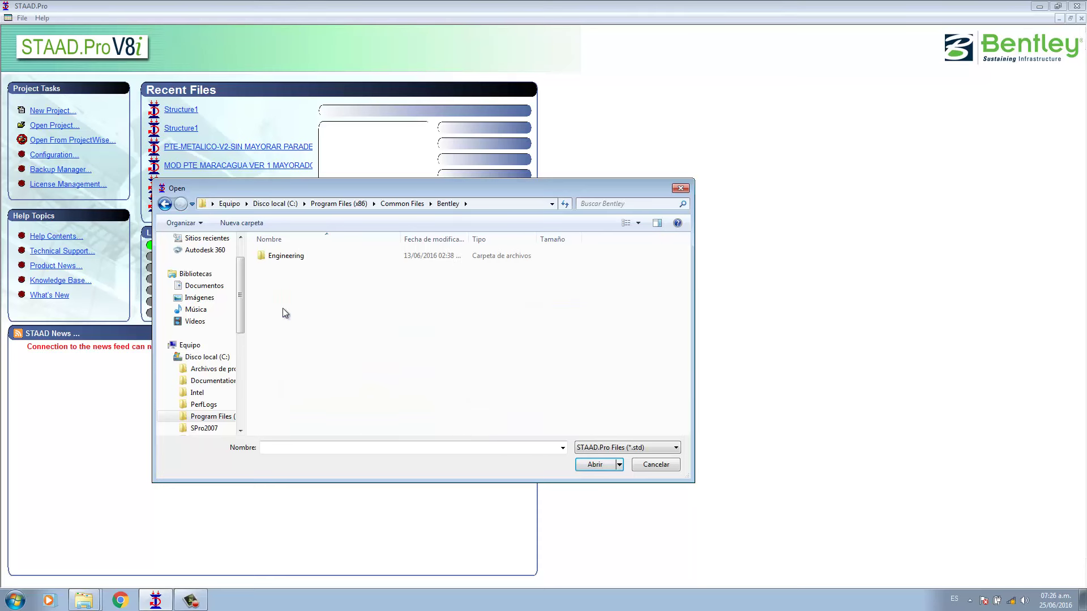
double_click(289, 255)
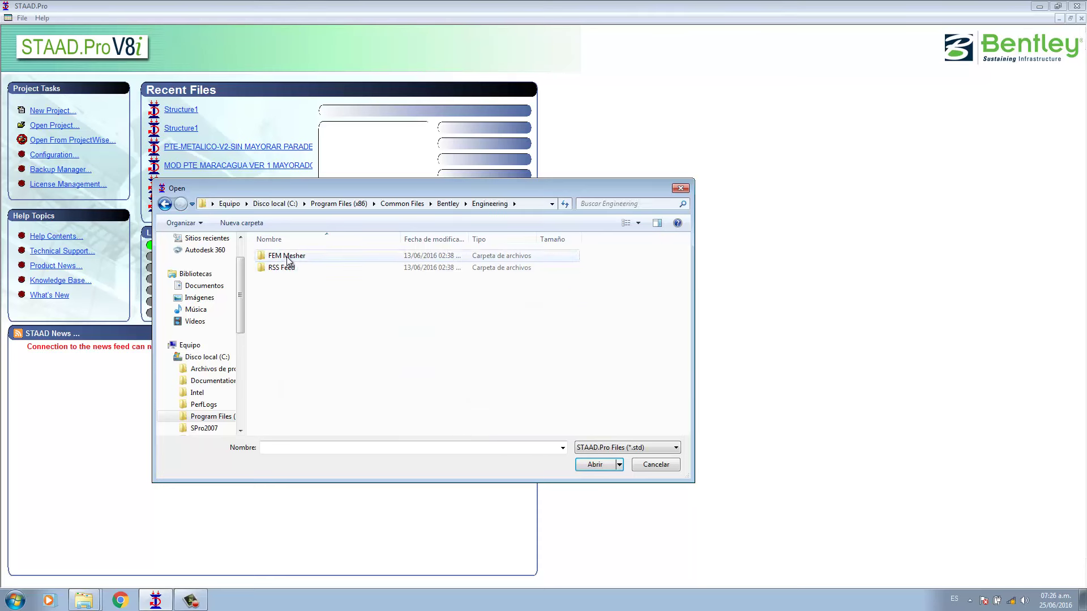
double_click(286, 256)
click(166, 205)
click(165, 205)
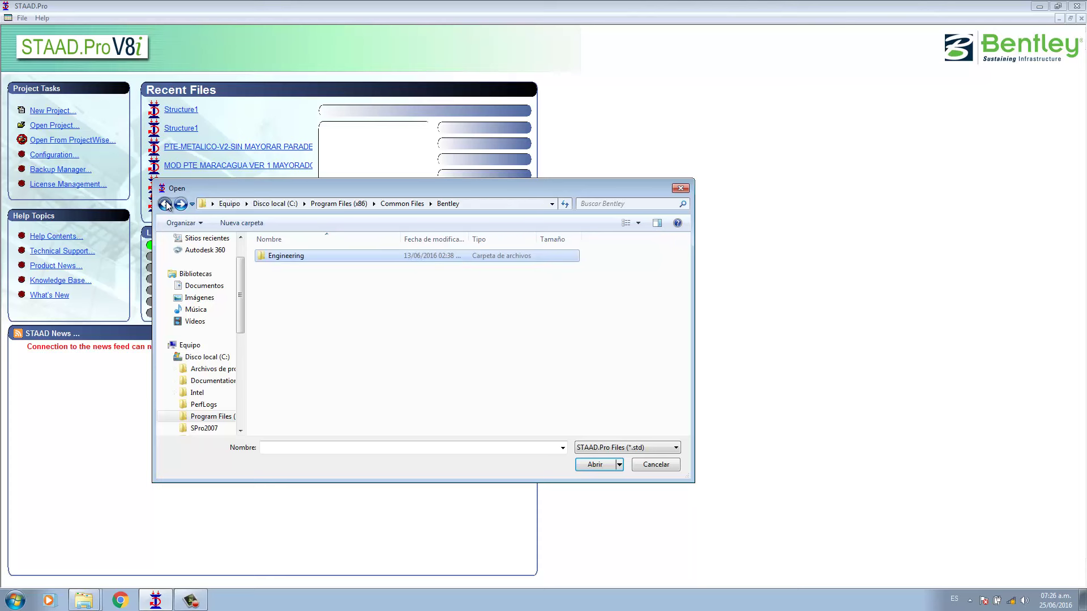
click(166, 205)
click(166, 204)
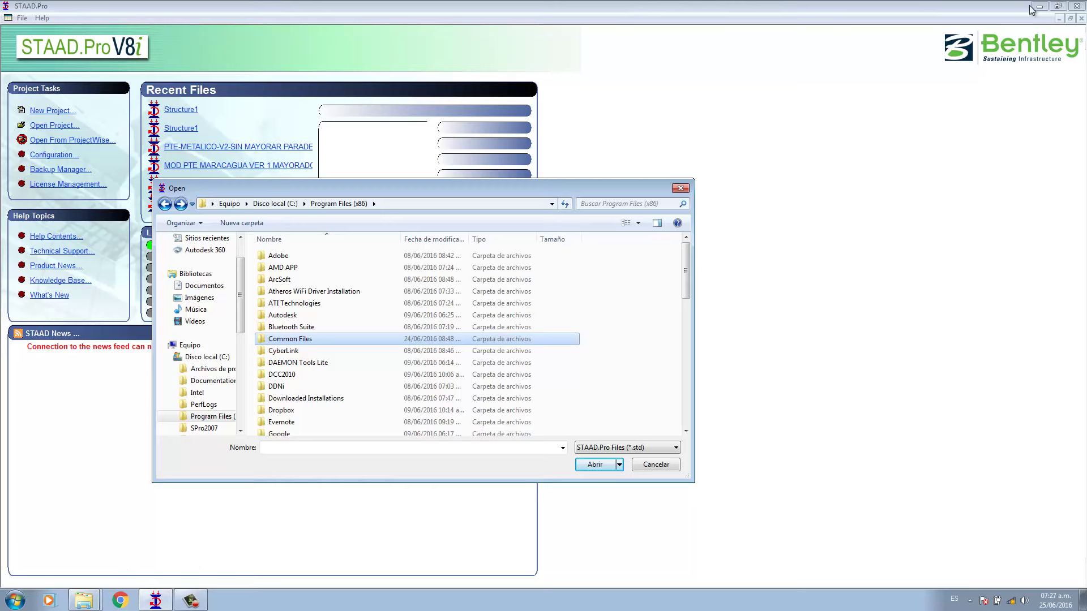
Step: Open the file location of the STAAD.Pro desktop shortcut, copy the folder path C:\SPro2007\STAAD and close that window
click(1082, 600)
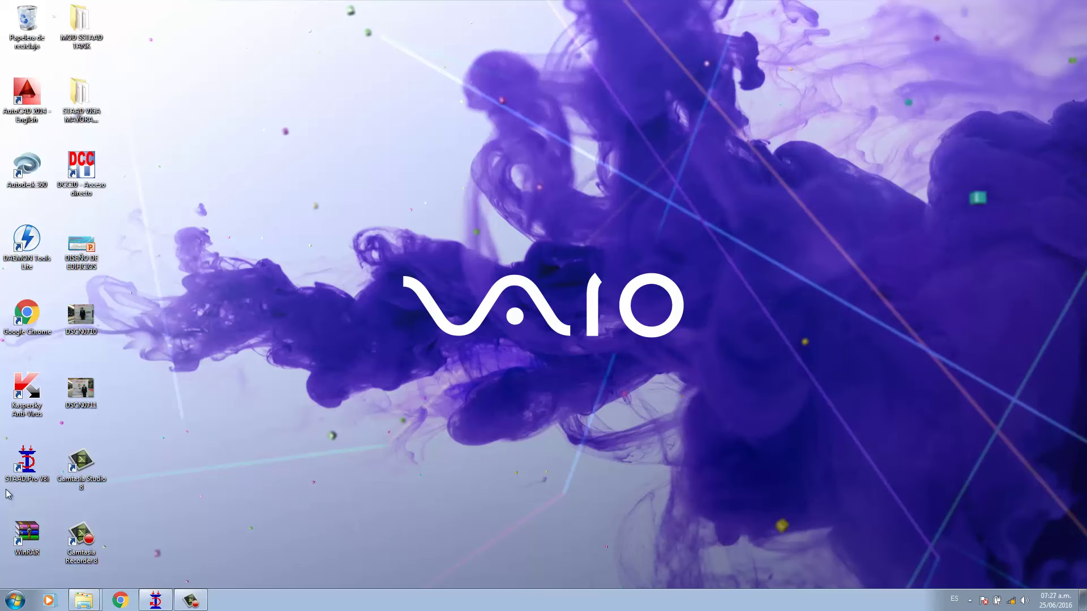
right_click(22, 473)
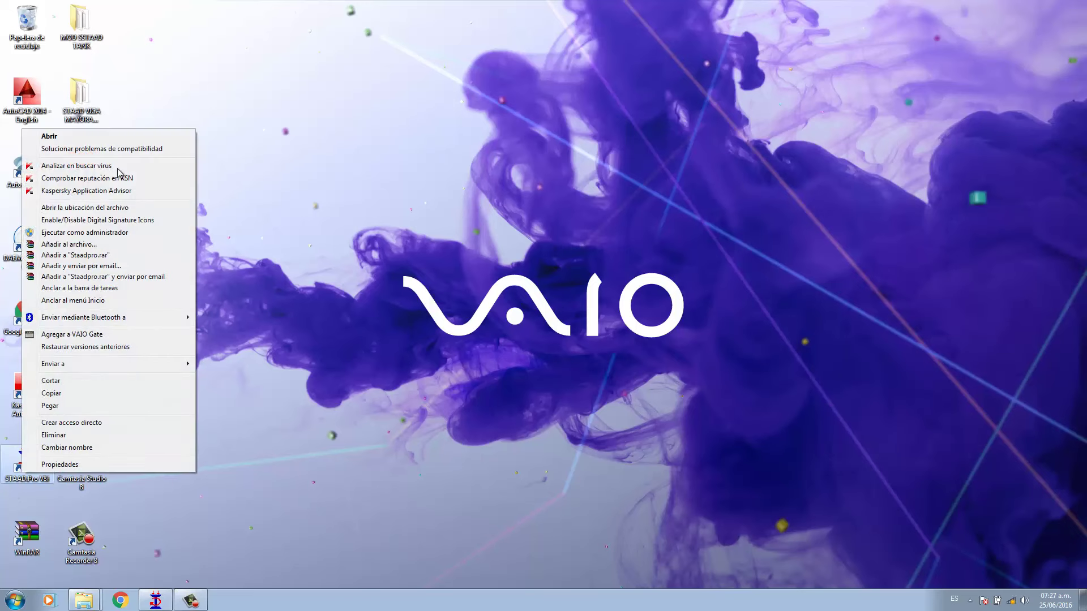
click(128, 208)
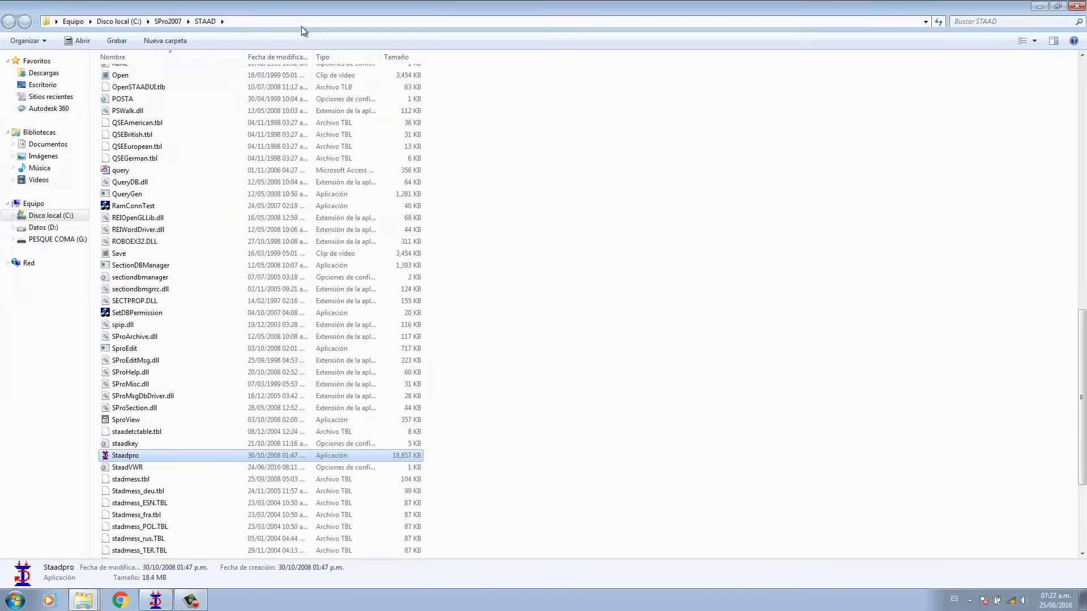
click(302, 26)
key(ctrl+c)
right_click(300, 24)
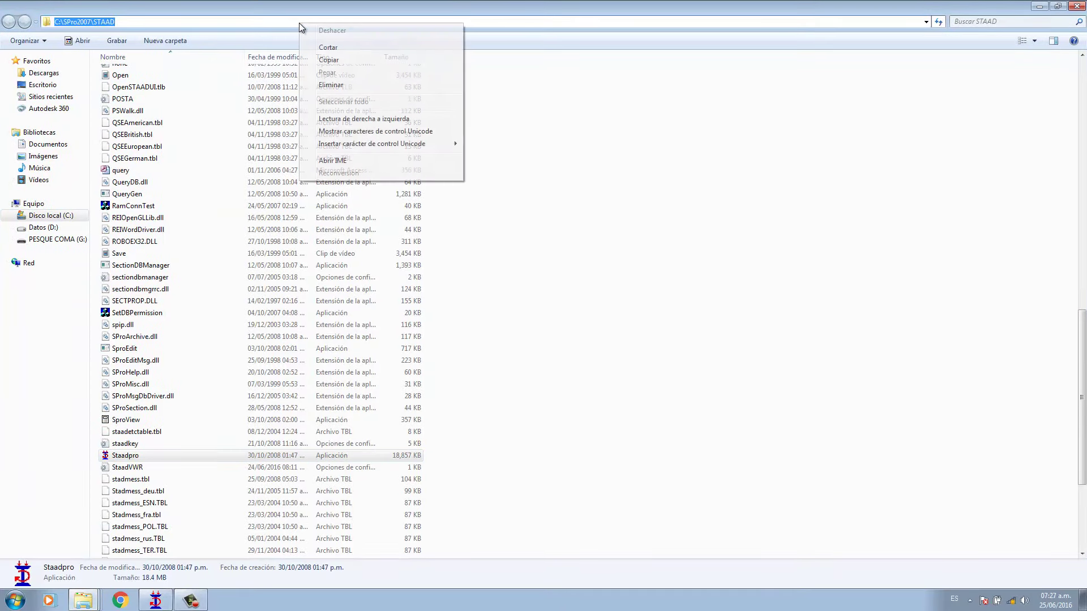
click(328, 60)
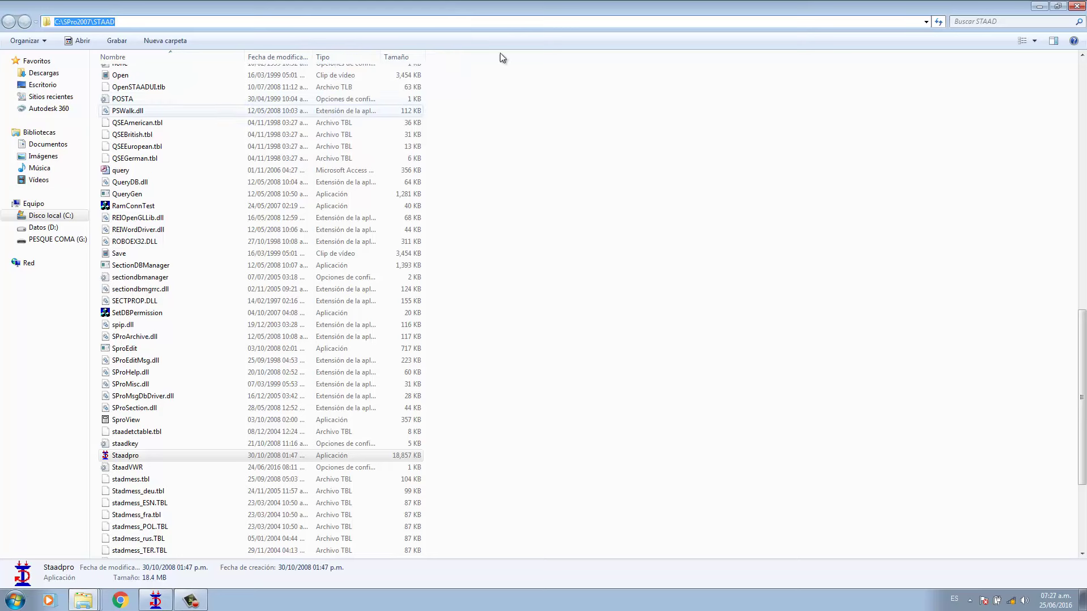
click(1075, 6)
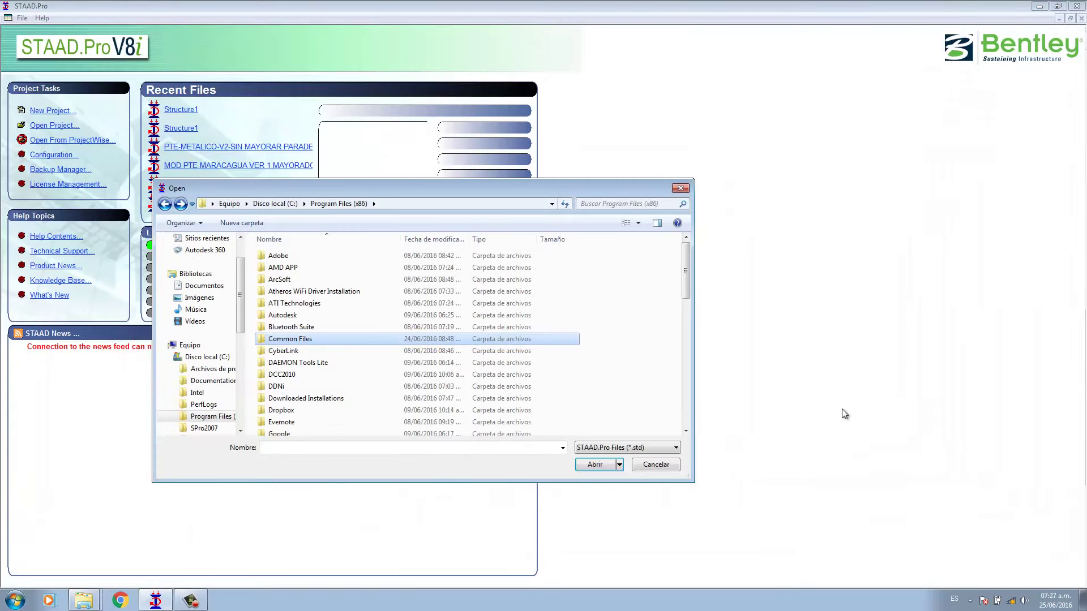
Step: Go to the pasted path C:\SPro2007\STAAD in the Open dialog and check its SProStaad subfolder
click(413, 207)
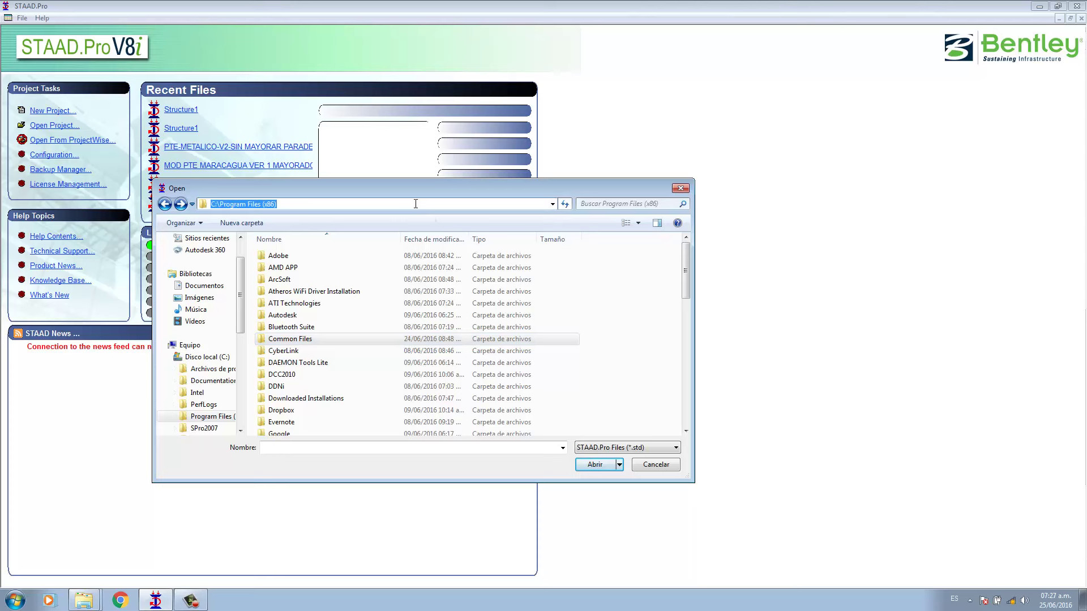
right_click(415, 201)
click(456, 254)
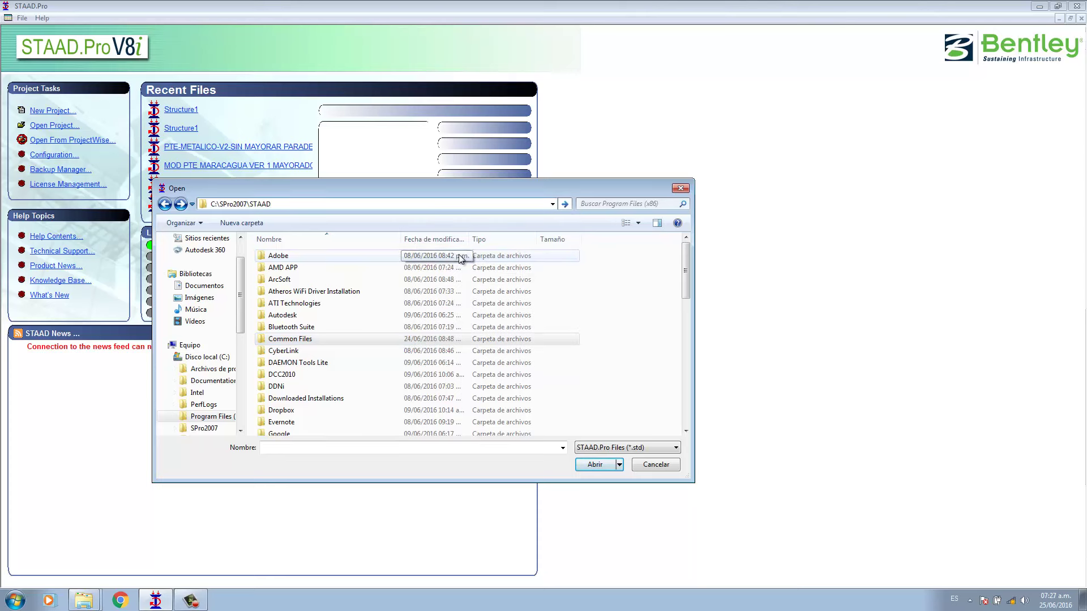
key(Return)
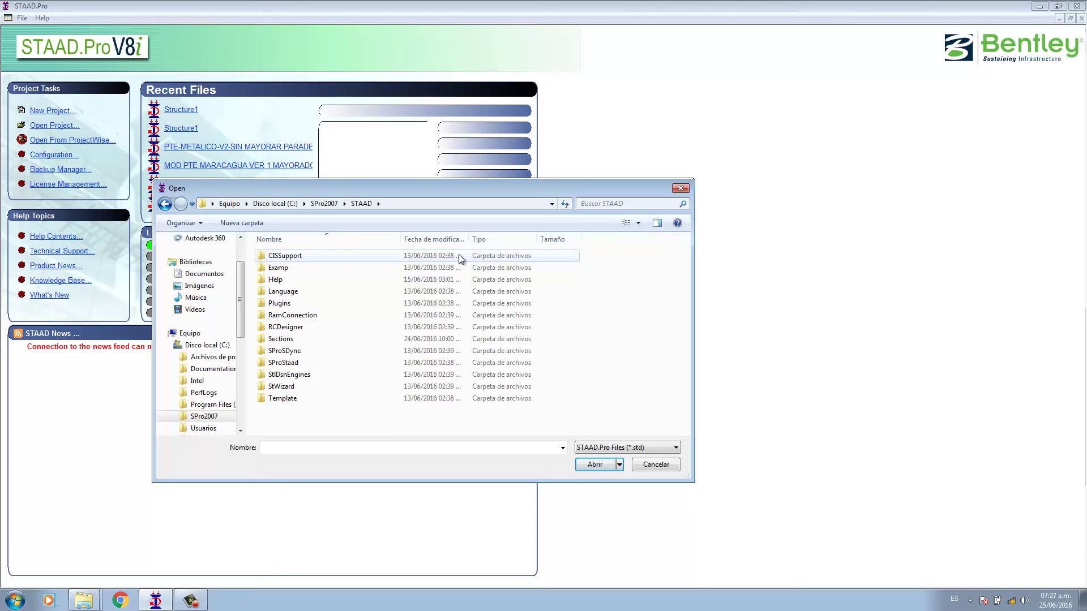
double_click(279, 363)
click(166, 204)
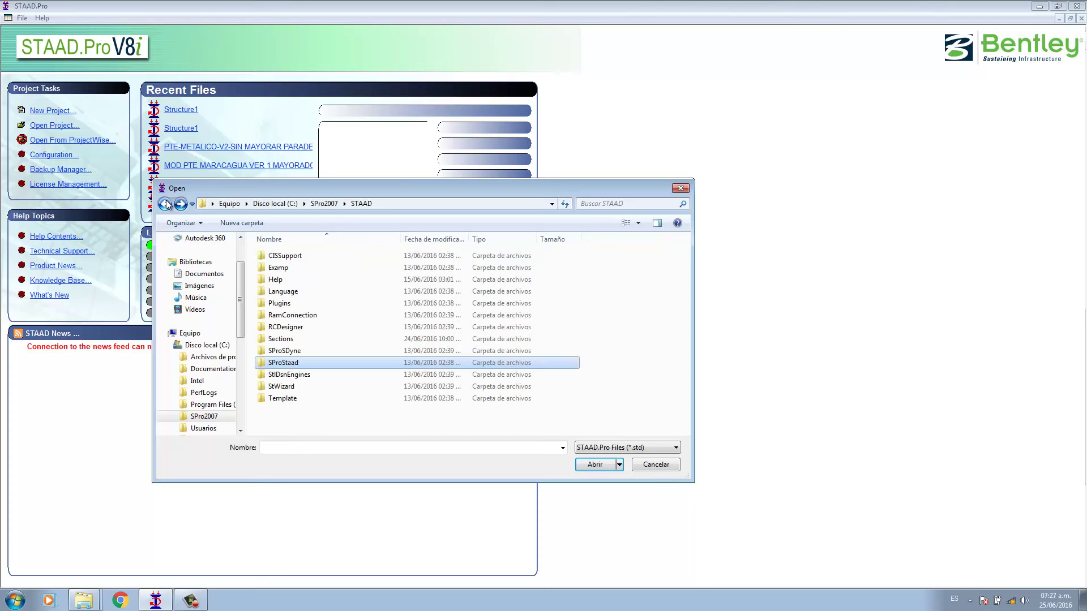
Step: Browse into the Examp folder and open its US subfolder of example models
double_click(278, 268)
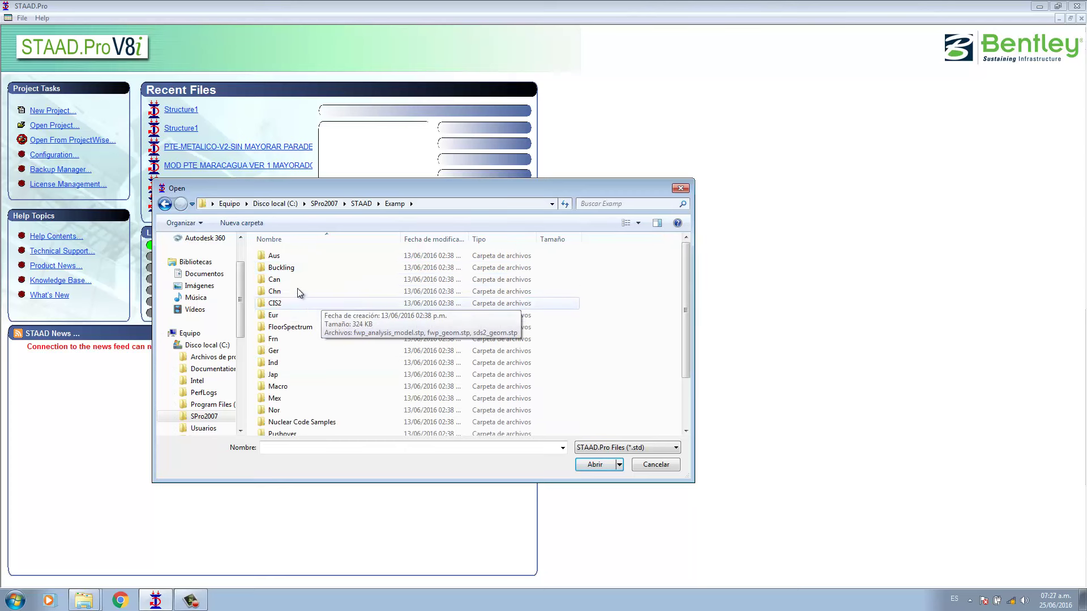
scroll(292, 266, down, 1)
scroll(289, 322, up, 1)
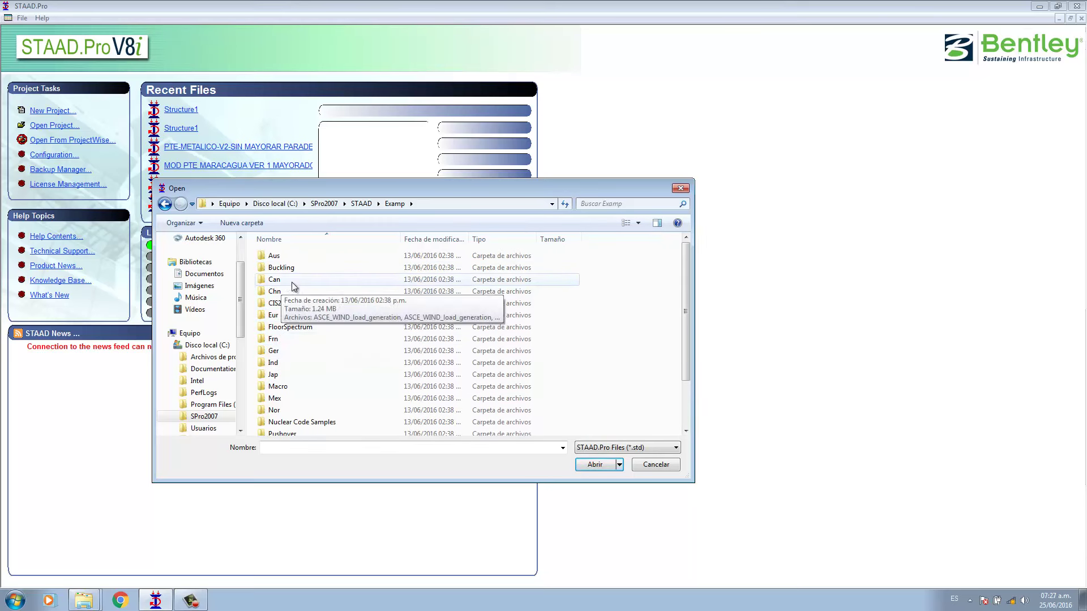
scroll(304, 376, down, 3)
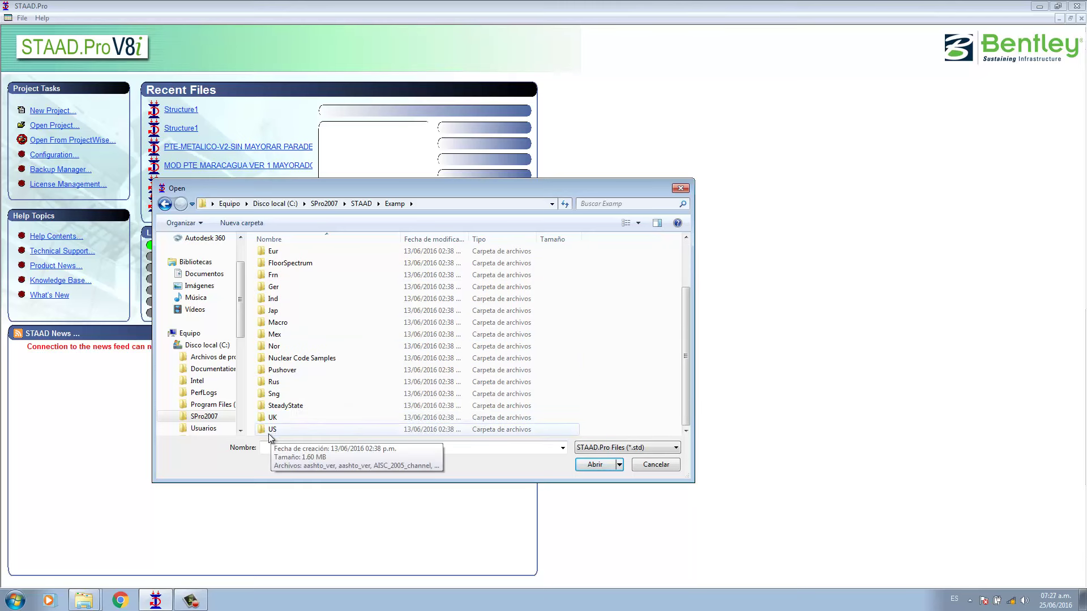
double_click(273, 429)
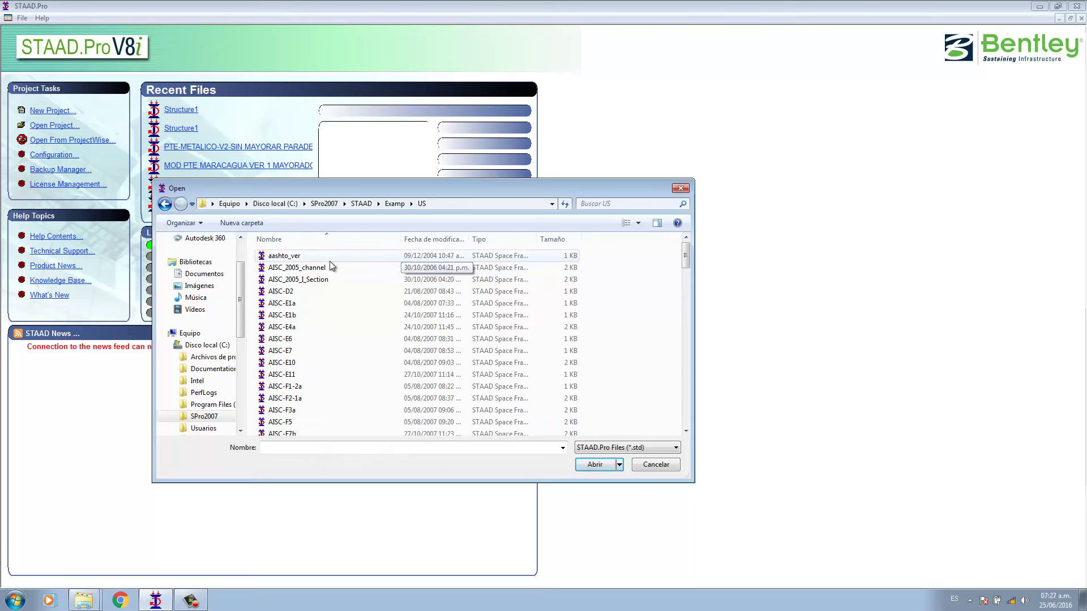
Step: Choose the AISC_2005_I_Section example among the US files and open it
click(303, 258)
click(300, 268)
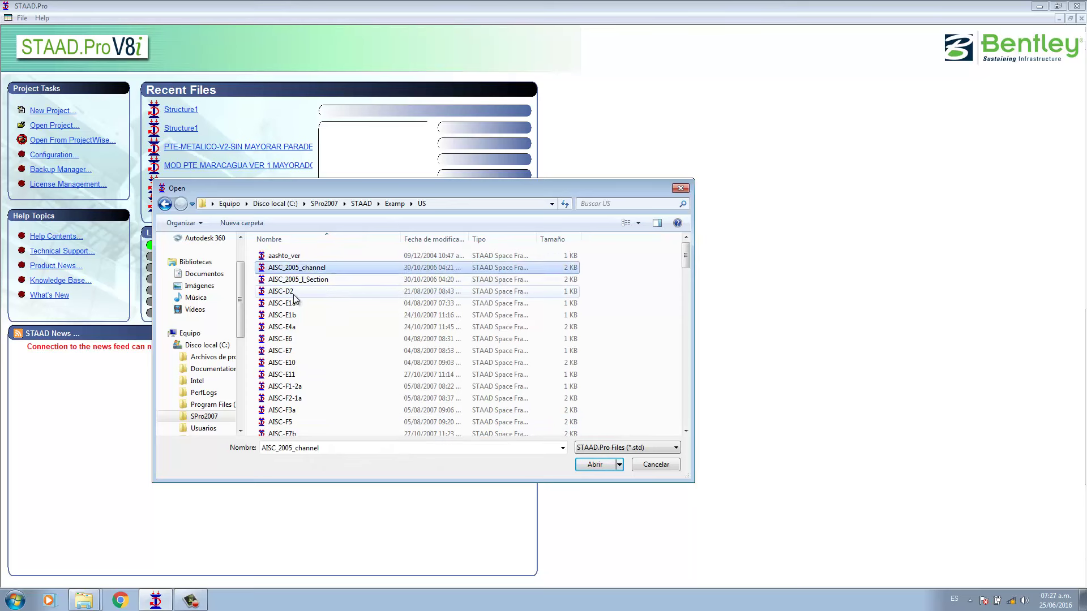
click(296, 291)
click(295, 304)
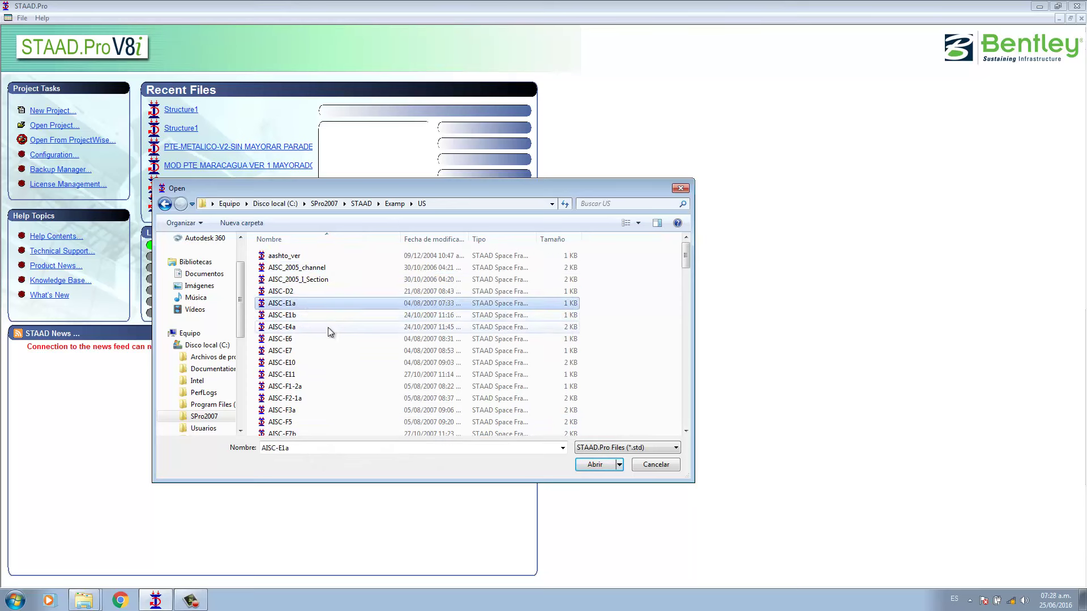
click(290, 281)
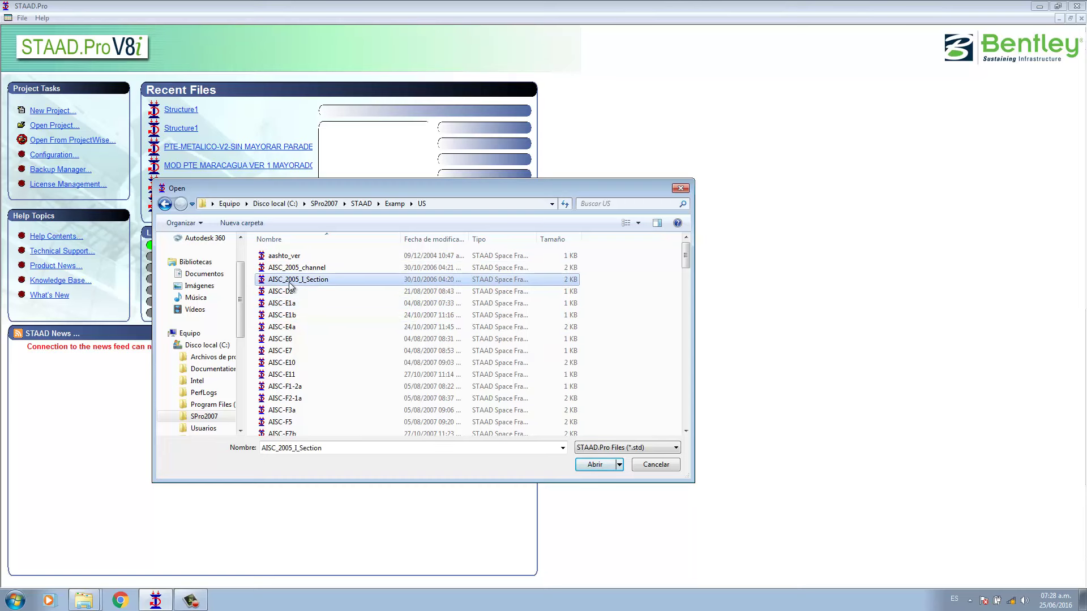
click(587, 467)
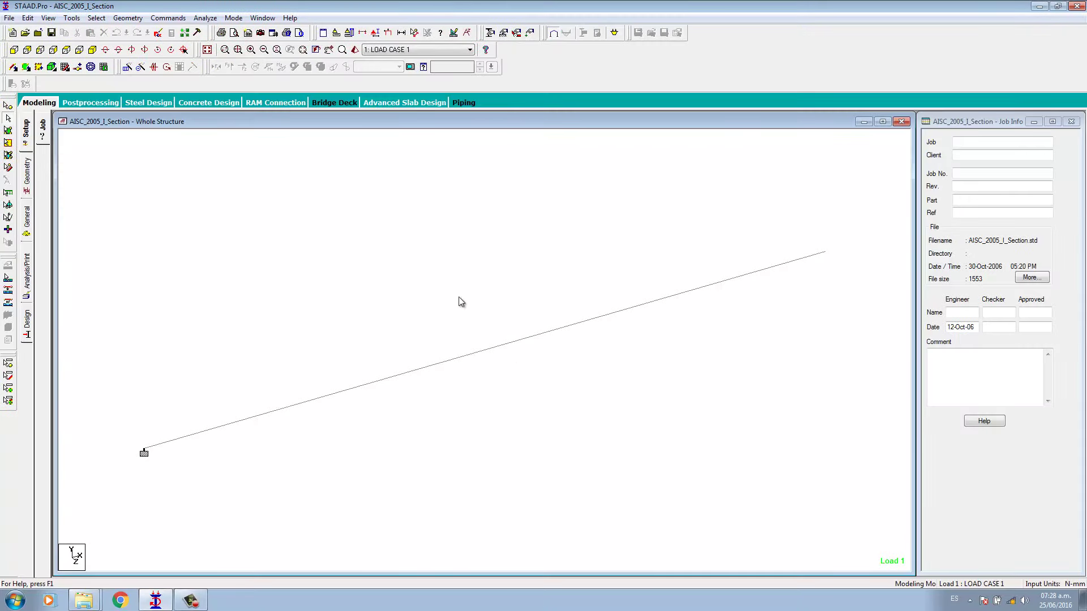
Step: Display the beam model in front elevation, then select the member and clear the selection
click(14, 50)
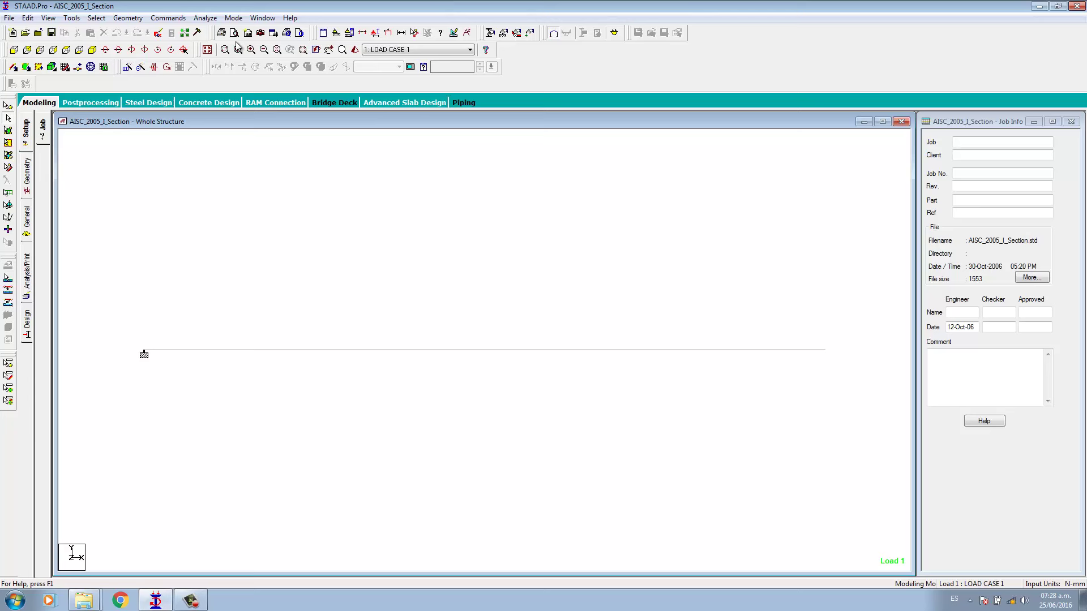
click(273, 351)
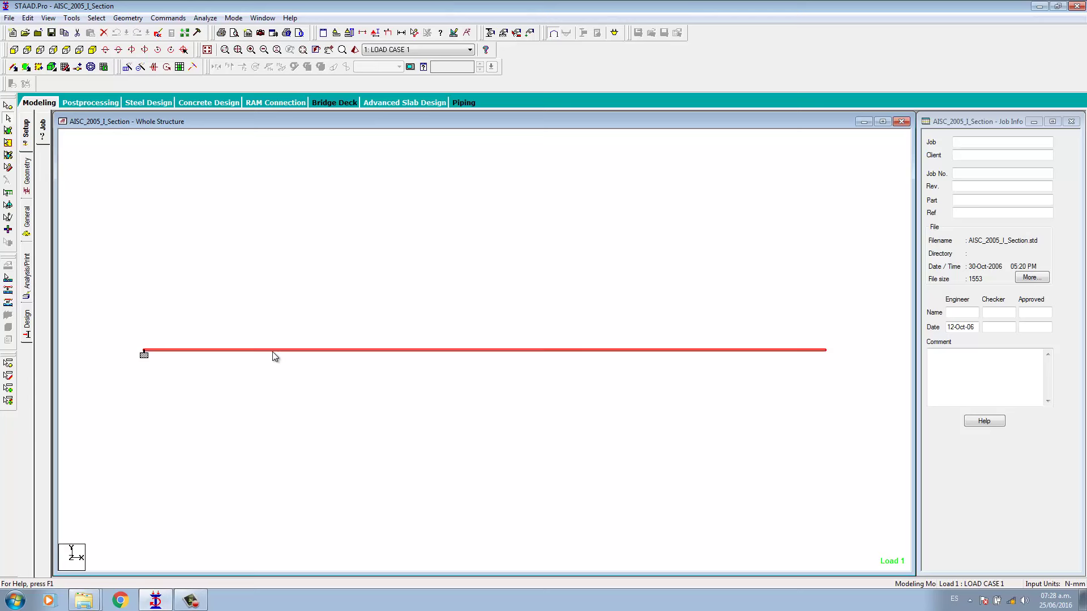
click(318, 357)
click(334, 376)
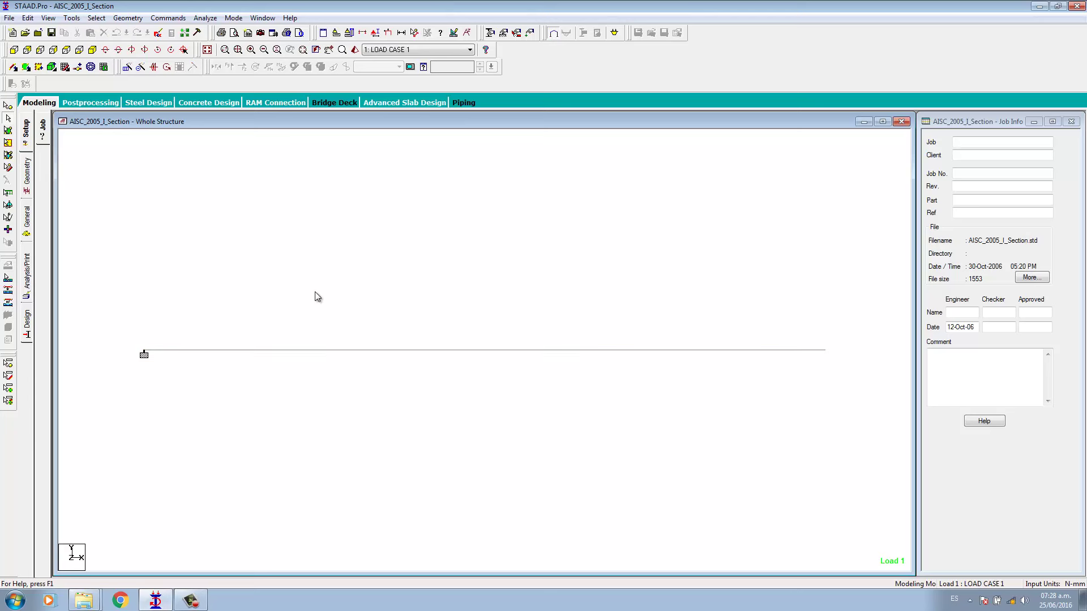
Step: Open the model's command file in the STAAD Editor and review the STAAD SPACE and job information lines
click(158, 38)
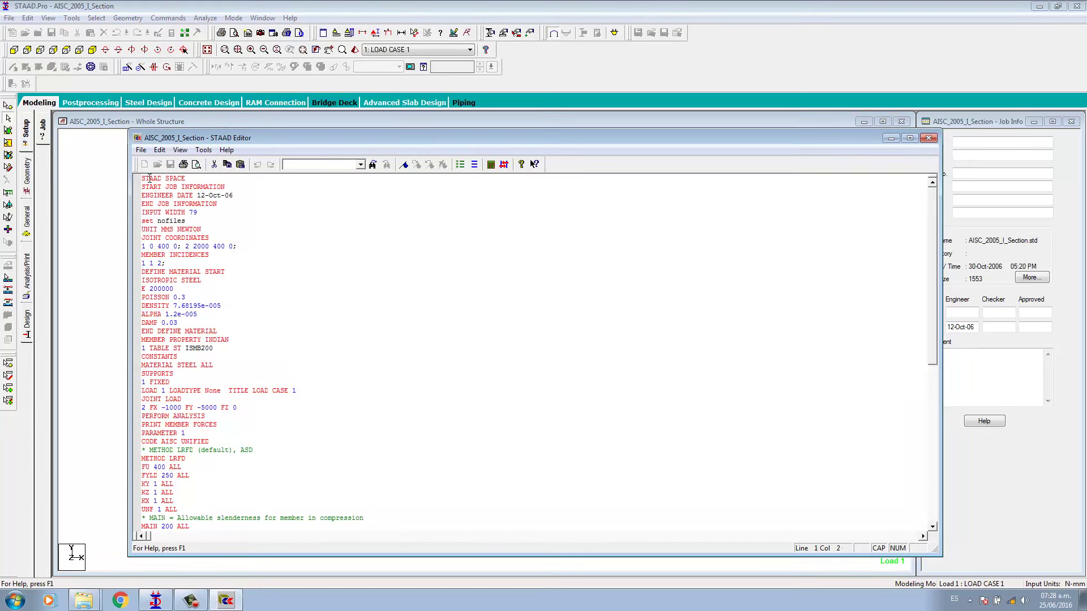
drag(146, 178, 160, 179)
click(182, 178)
click(150, 188)
click(137, 203)
Step: Examine the joint coordinates and member incidences commands in the command file
mouse_move(143, 243)
mouse_down()
mouse_move(165, 247)
mouse_move(150, 246)
mouse_up()
click(150, 246)
key(Down)
key(Left)
key(shift+Right)
key(shift+Right)
key(shift+Right)
key(shift+Right)
key(shift+Right)
key(shift+Right)
key(shift+Right)
key(shift+Right)
key(shift+Right)
key(shift+Right)
key(shift+Right)
key(shift+Right)
key(shift+Right)
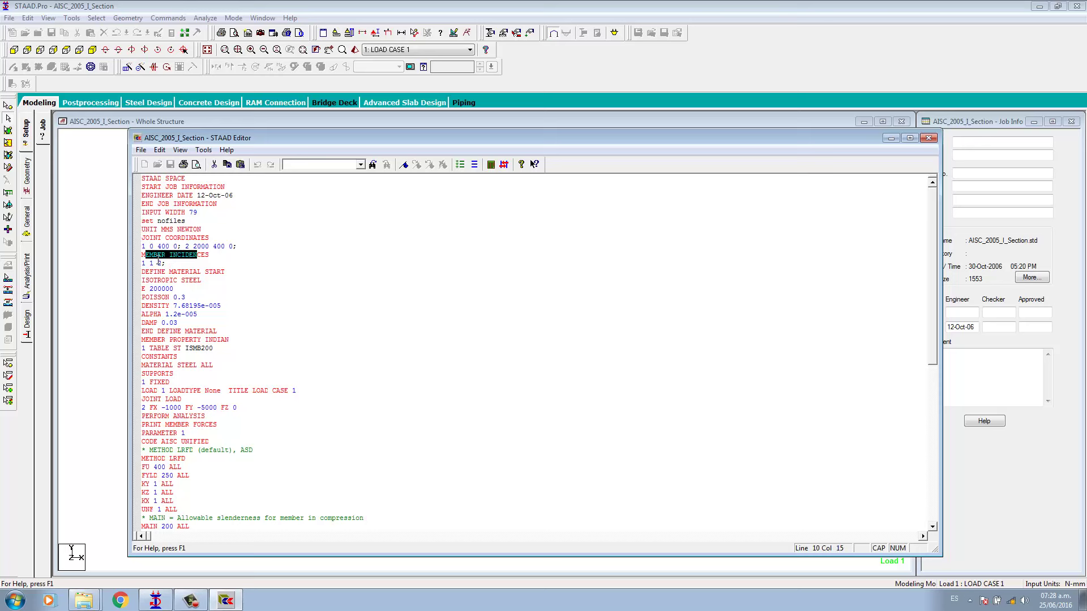
click(171, 262)
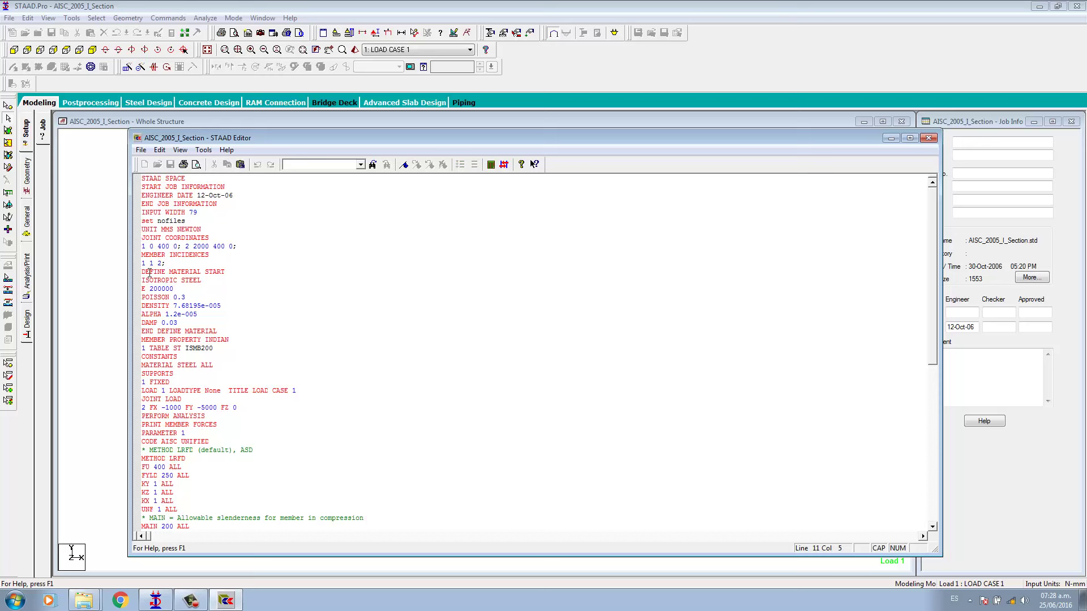
Step: Examine the isotropic steel material definition, from E to DAMP, together with the unit command
click(149, 273)
drag(142, 281, 203, 284)
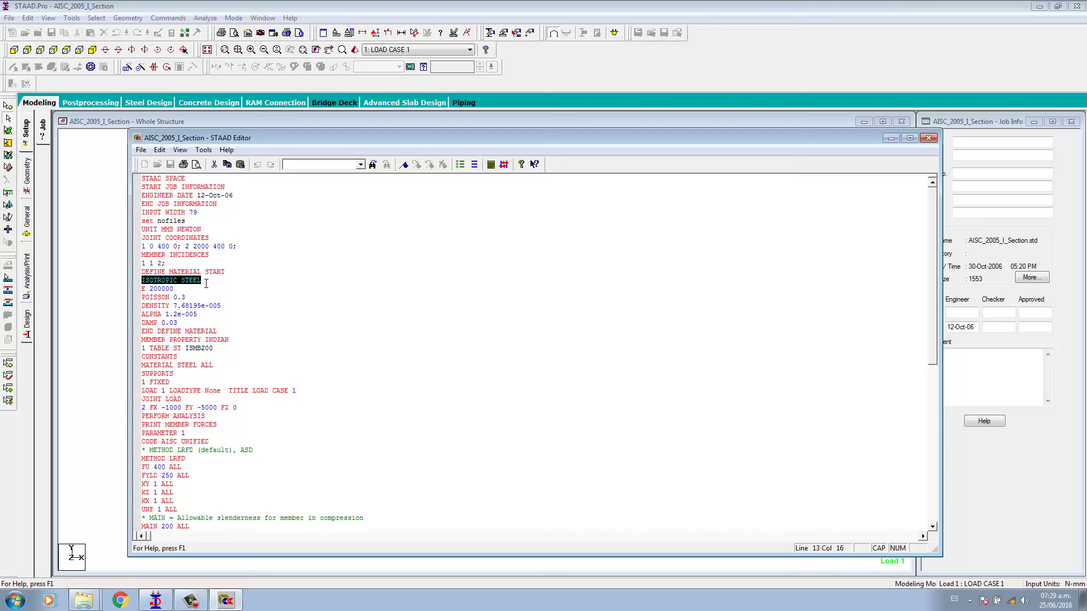
click(147, 280)
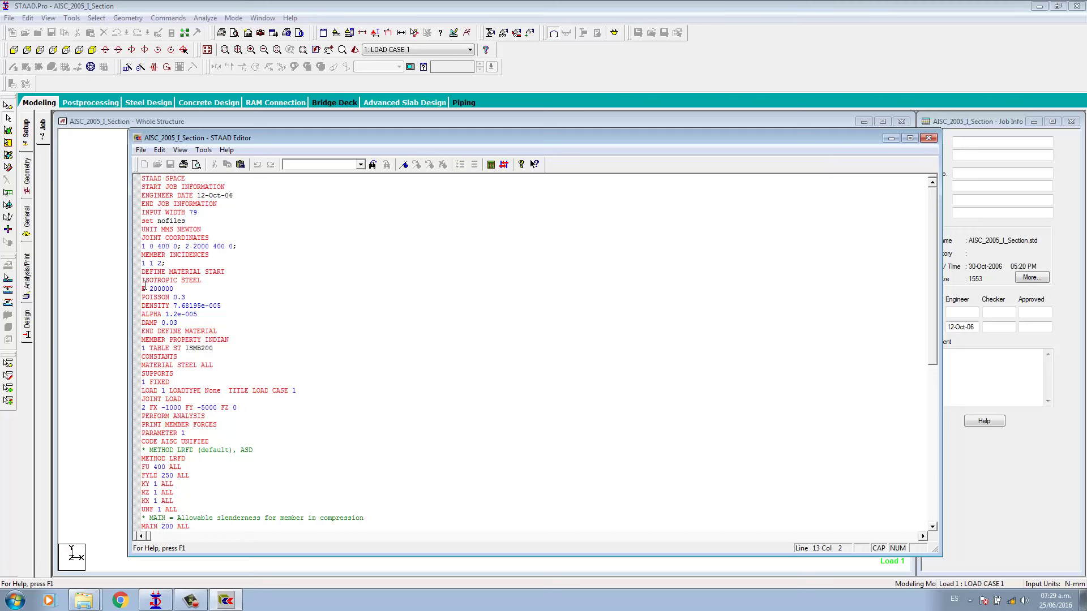
click(160, 285)
click(171, 288)
drag(161, 230, 202, 229)
click(176, 229)
drag(177, 297, 178, 322)
click(170, 318)
click(179, 322)
Step: Examine the member section assignment, the AISC UNIFIED design code and the LRFD design parameters
drag(189, 348, 237, 346)
drag(146, 442, 182, 447)
click(176, 450)
scroll(148, 485, down, 1)
scroll(150, 485, down, 3)
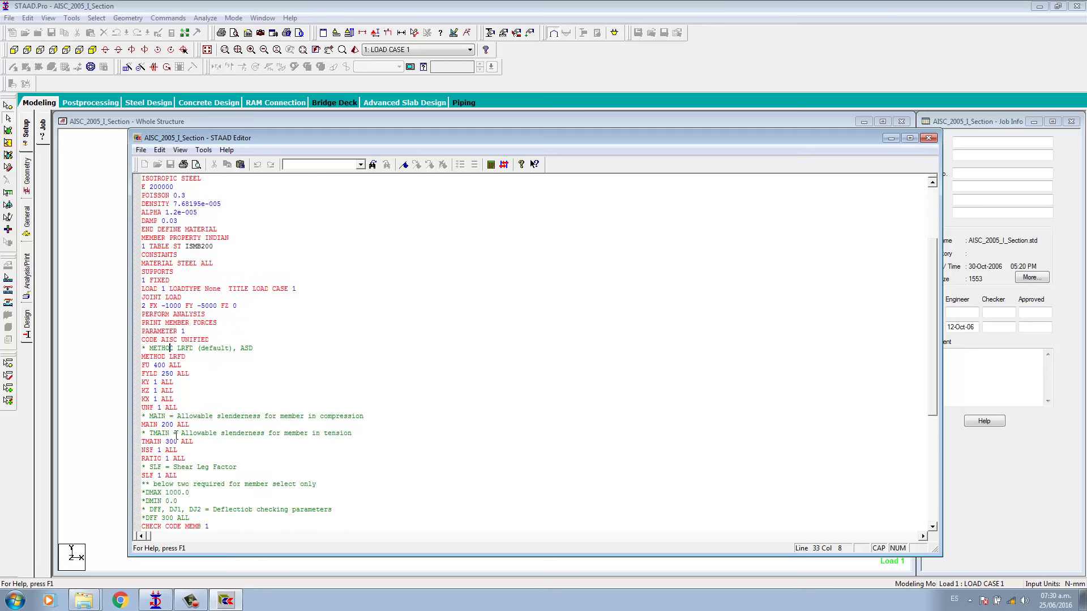
scroll(176, 435, down, 2)
scroll(175, 432, down, 4)
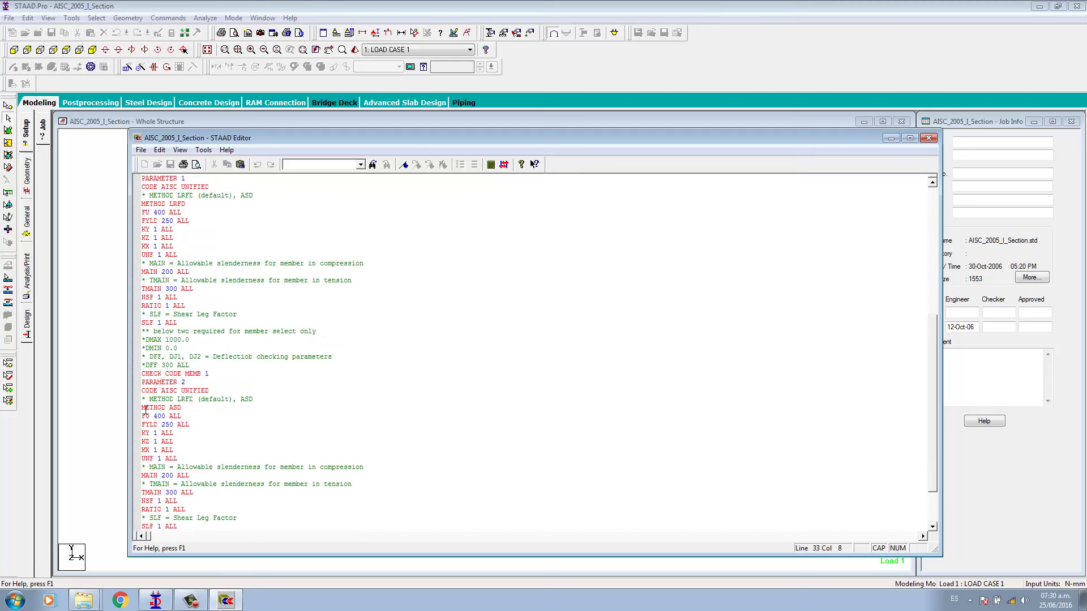
Step: Examine the second parameter block's ASD method and its KY, KZ and KX factors
drag(168, 408, 189, 408)
click(147, 417)
scroll(156, 453, down, 1)
drag(143, 409, 179, 421)
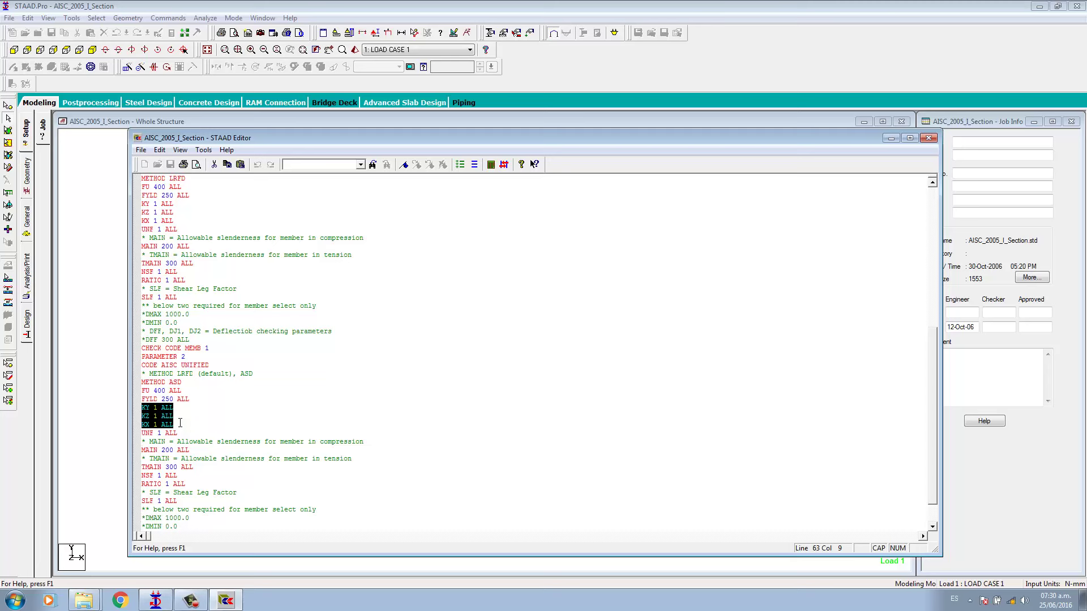
scroll(180, 424, down, 1)
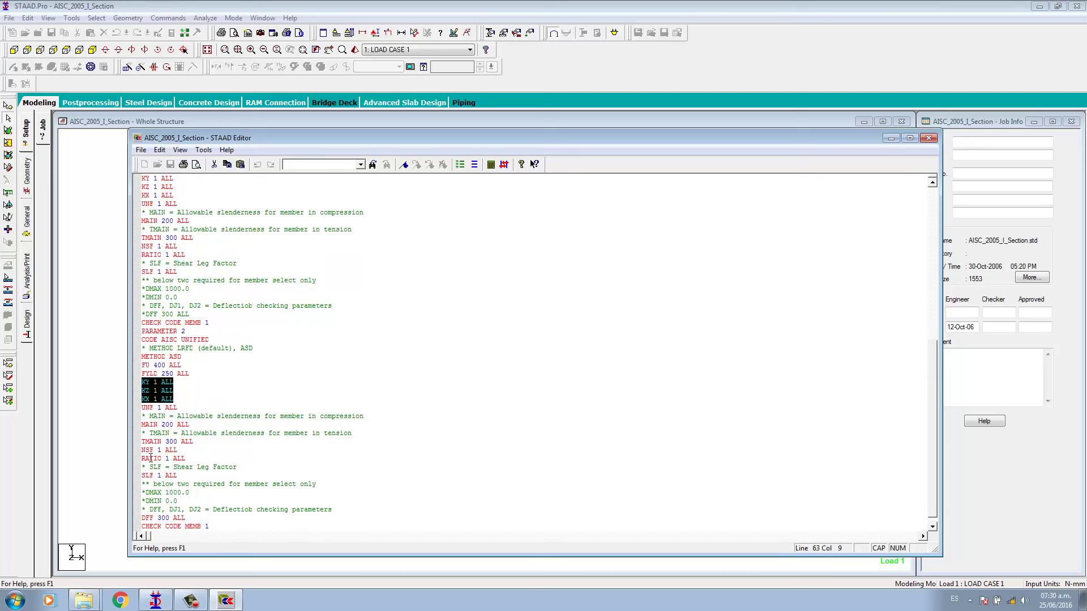
scroll(153, 470, down, 1)
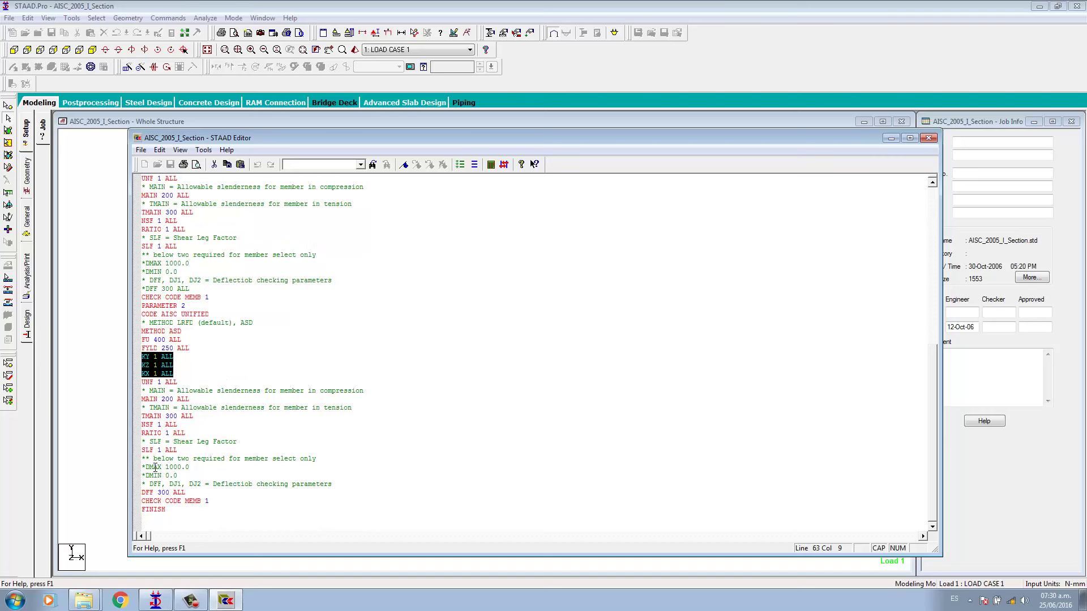
Step: Check the SLF and code check commands at the end of the command file and close the editor
drag(143, 447, 214, 450)
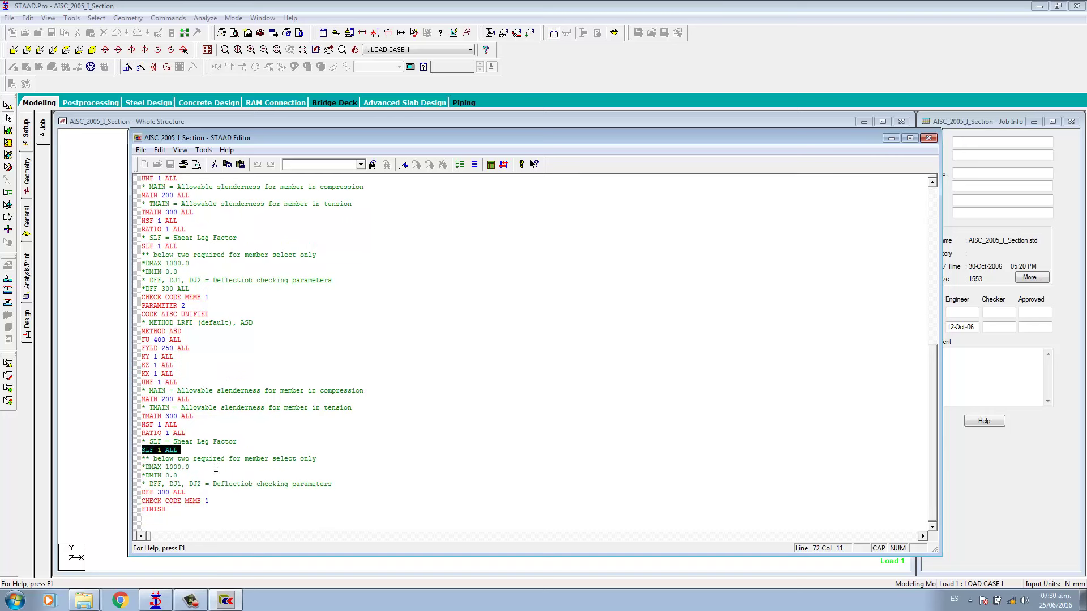
click(228, 501)
click(929, 139)
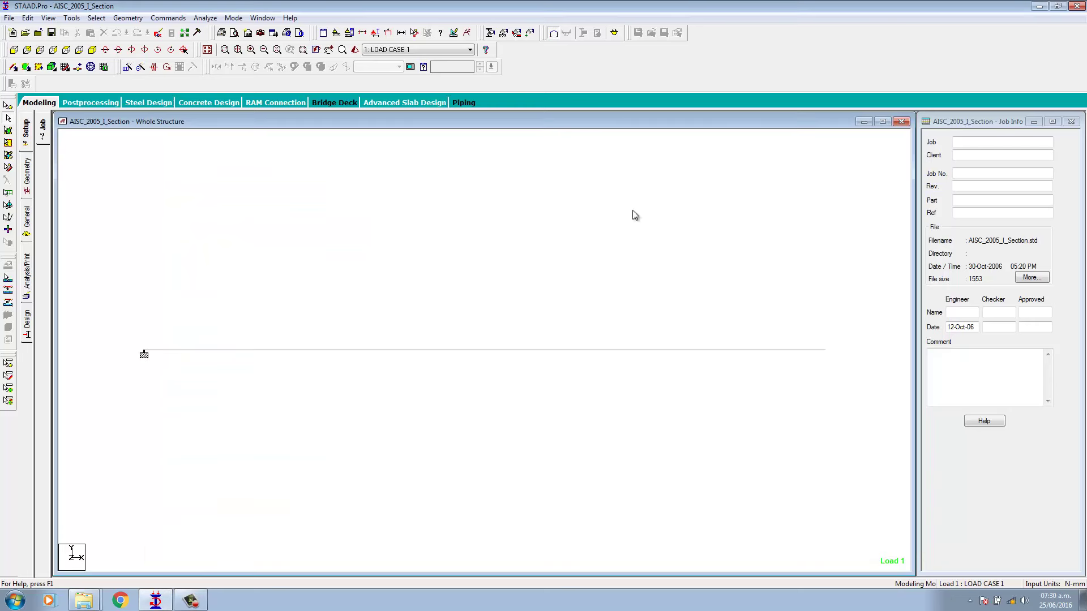
Step: Open the 3D rendered view full size and inspect the I-section beam from different angles
click(355, 50)
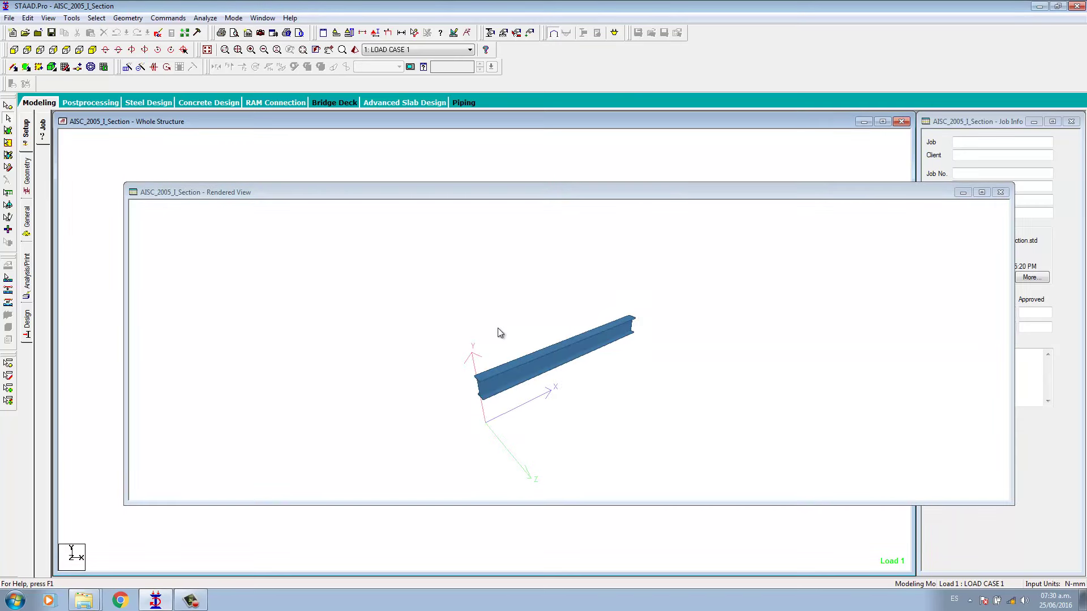
click(982, 192)
scroll(439, 396, up, 6)
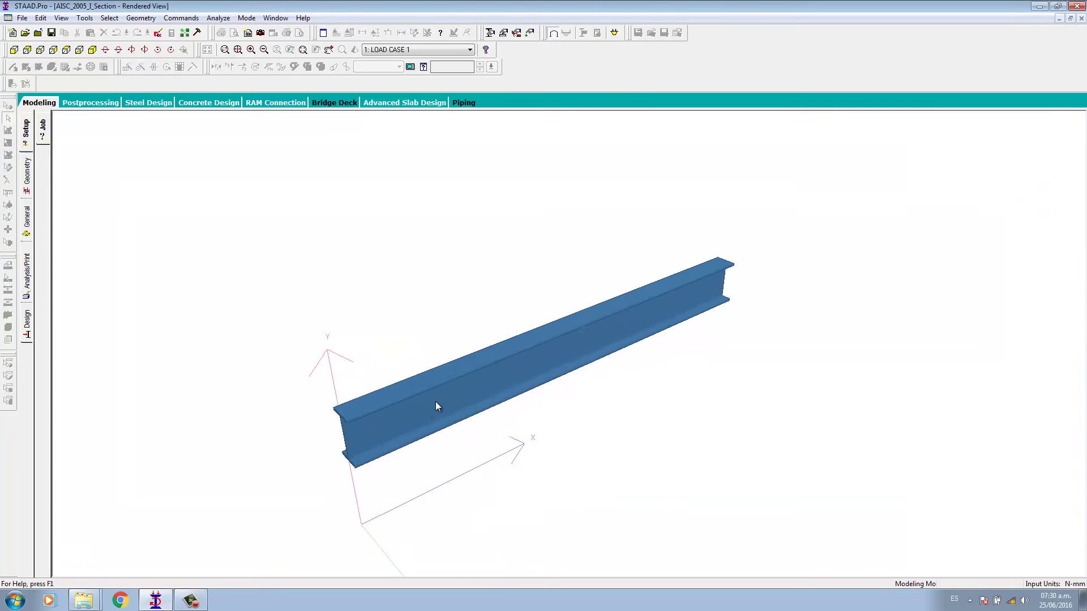
scroll(464, 408, down, 4)
drag(463, 408, 635, 354)
scroll(635, 355, up, 3)
Step: Show the General property page and display the loads on the beam with Load Values labels turned on
click(22, 224)
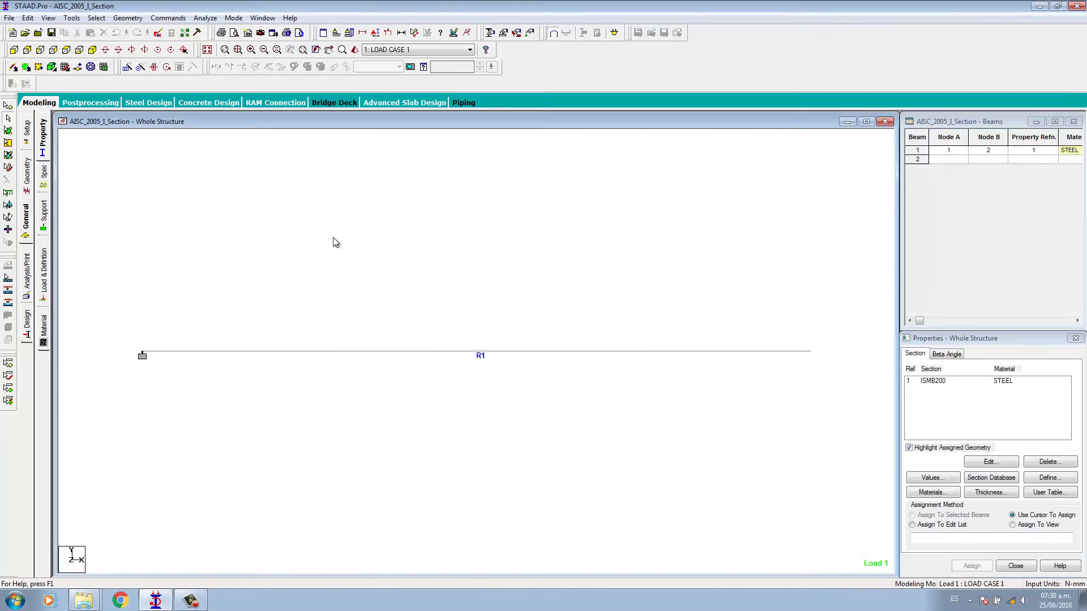
click(388, 32)
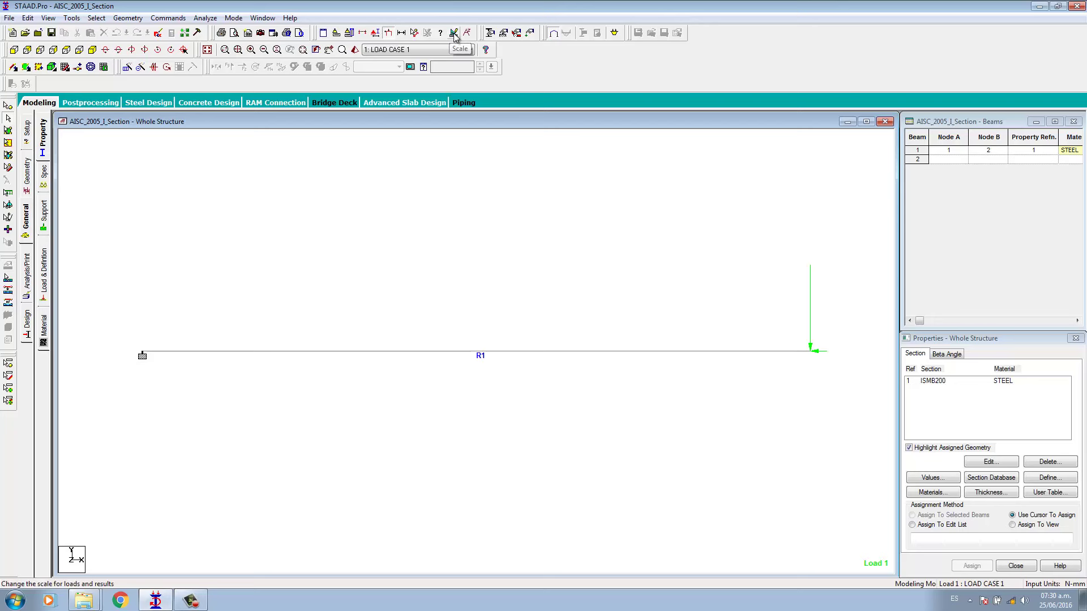
click(382, 35)
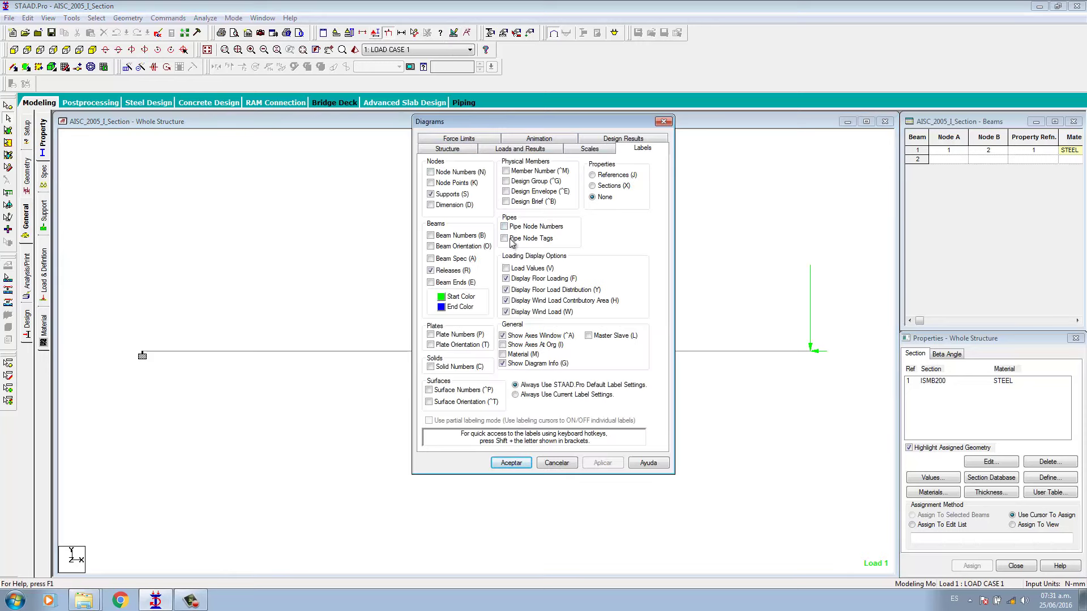
click(507, 269)
click(607, 463)
click(511, 463)
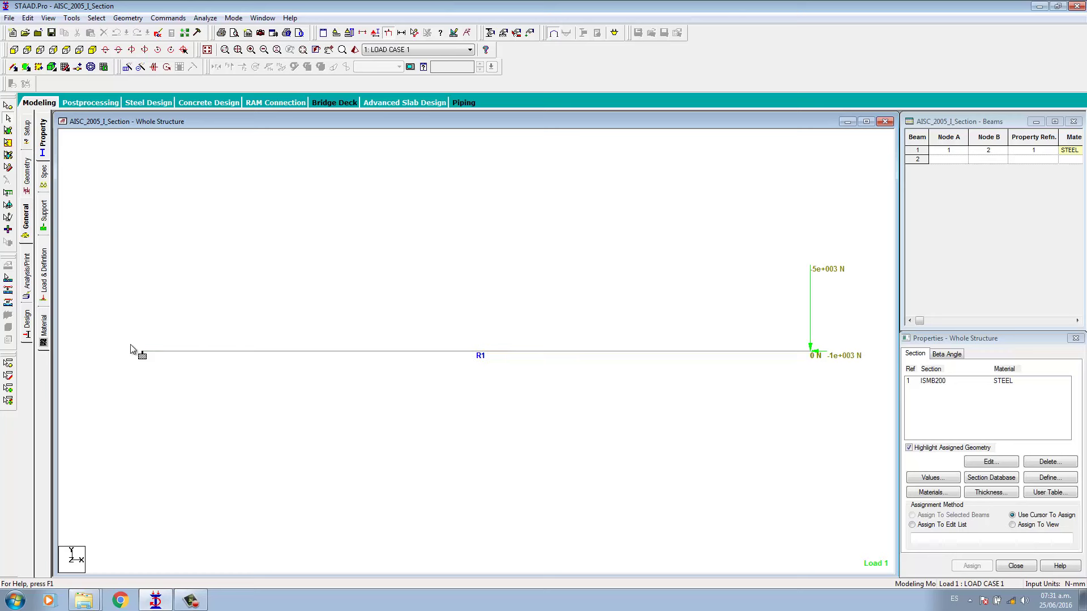
click(447, 352)
click(277, 260)
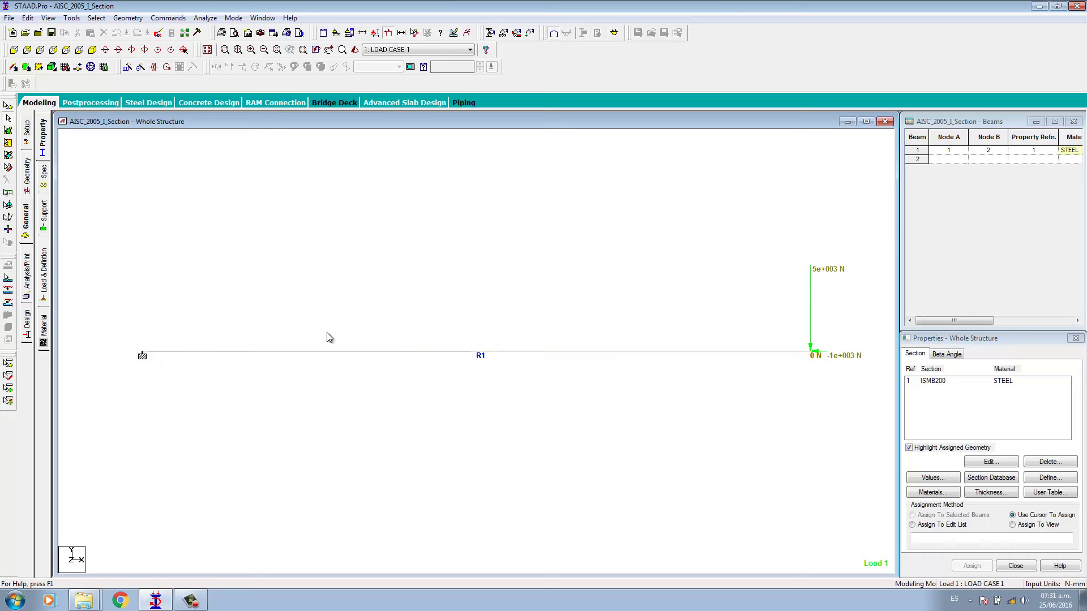
click(325, 352)
Step: Run the analysis of the AISC_2005_I_Section model and open its output file
click(205, 18)
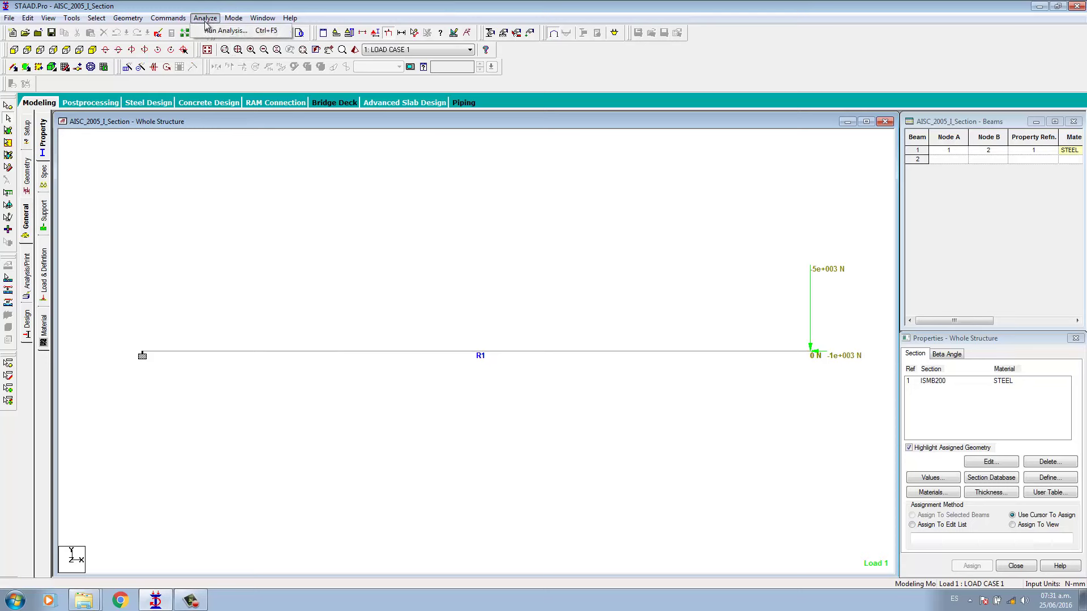
click(225, 31)
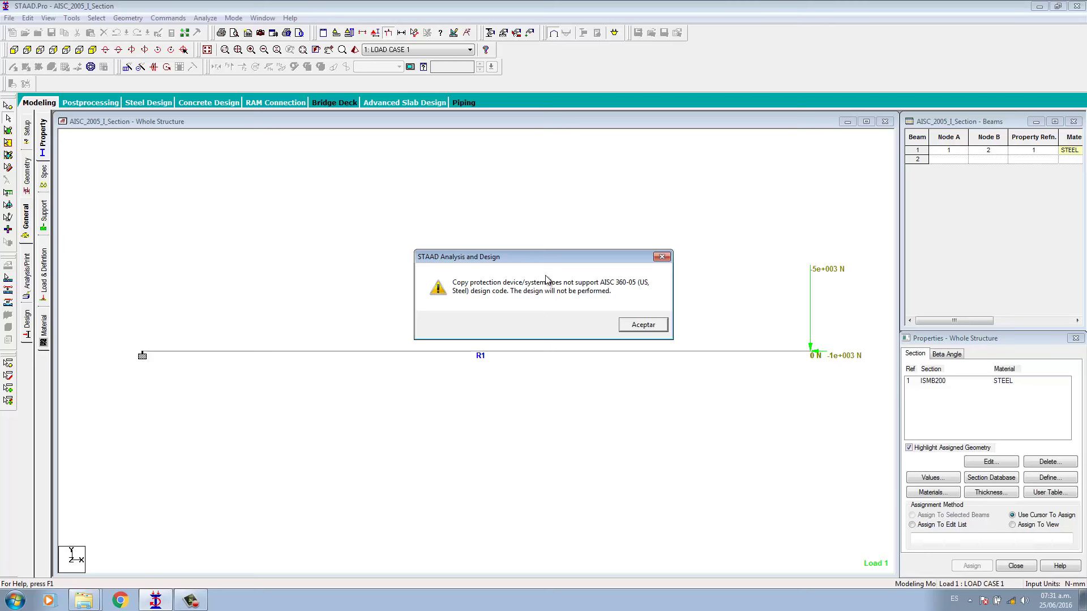
click(644, 325)
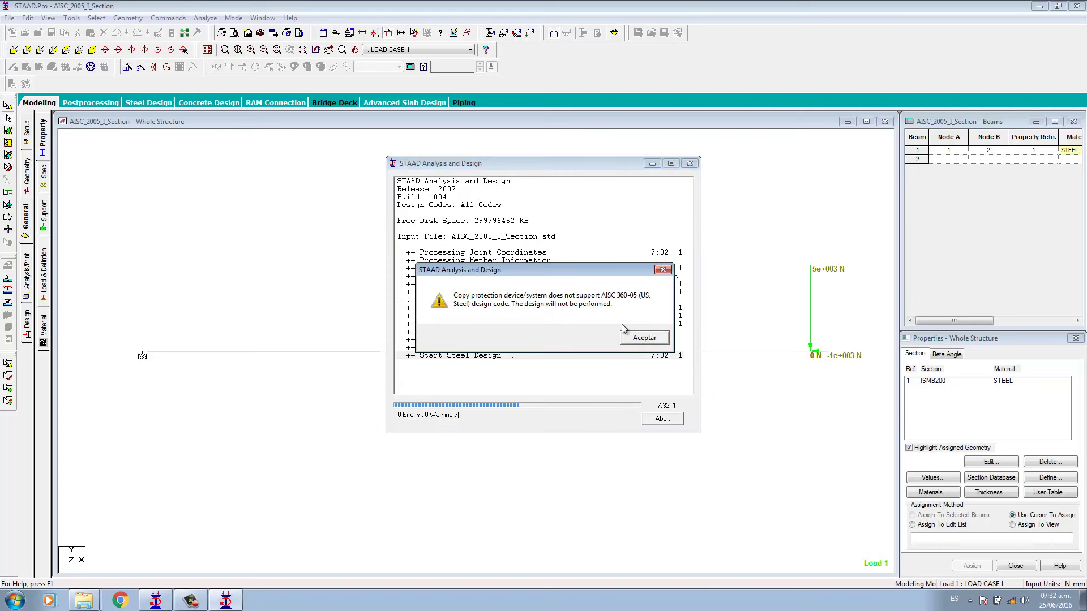
click(643, 338)
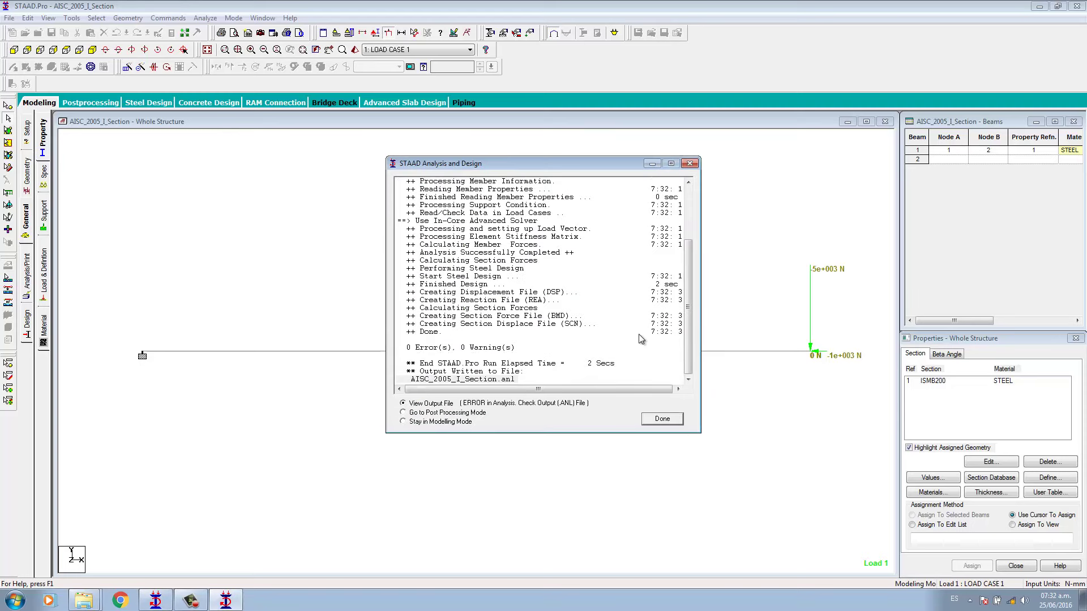
click(660, 419)
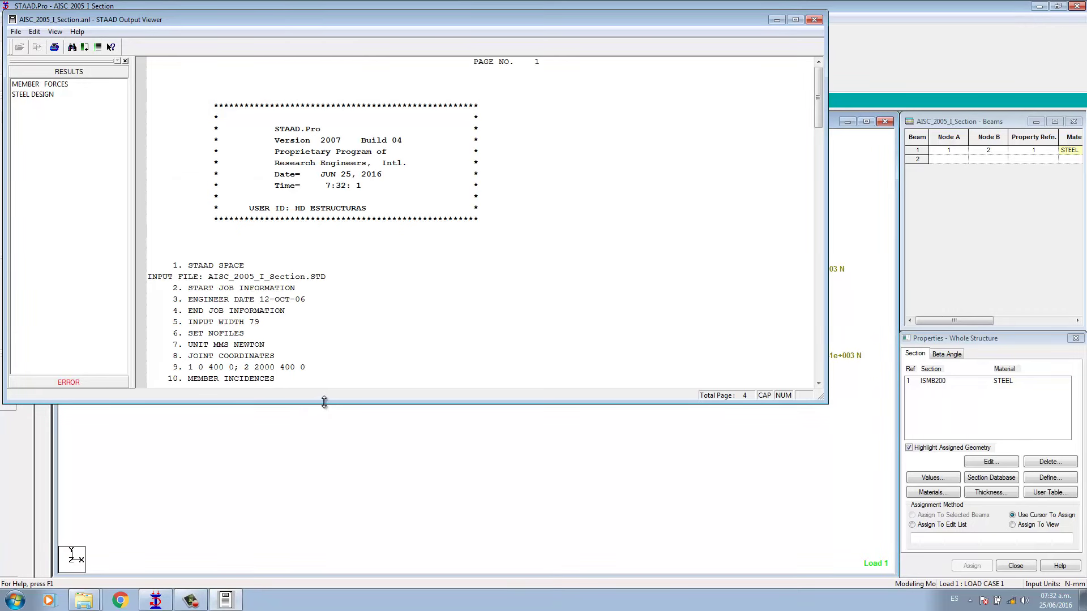
Step: Enlarge the output viewer, examine the steel design results and their error lines, and close the output file
drag(326, 404, 326, 468)
click(39, 95)
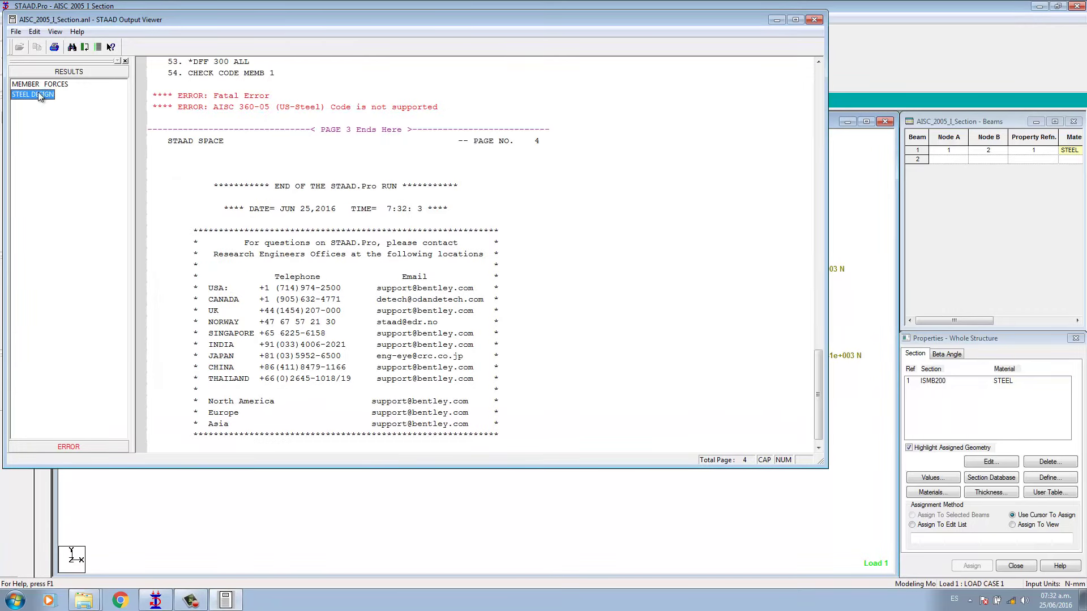
click(198, 97)
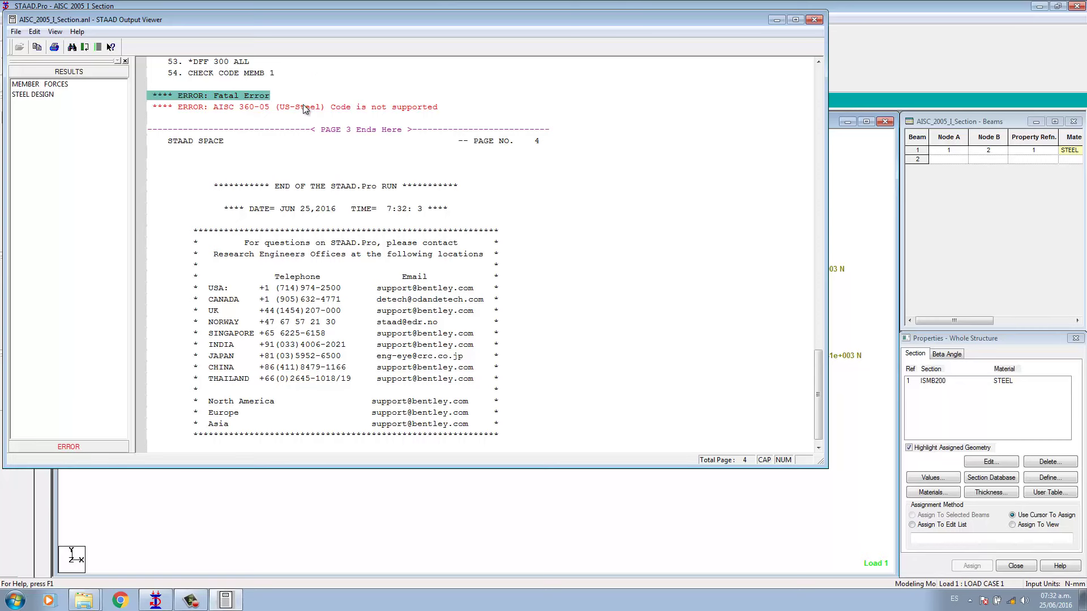
scroll(310, 99, up, 3)
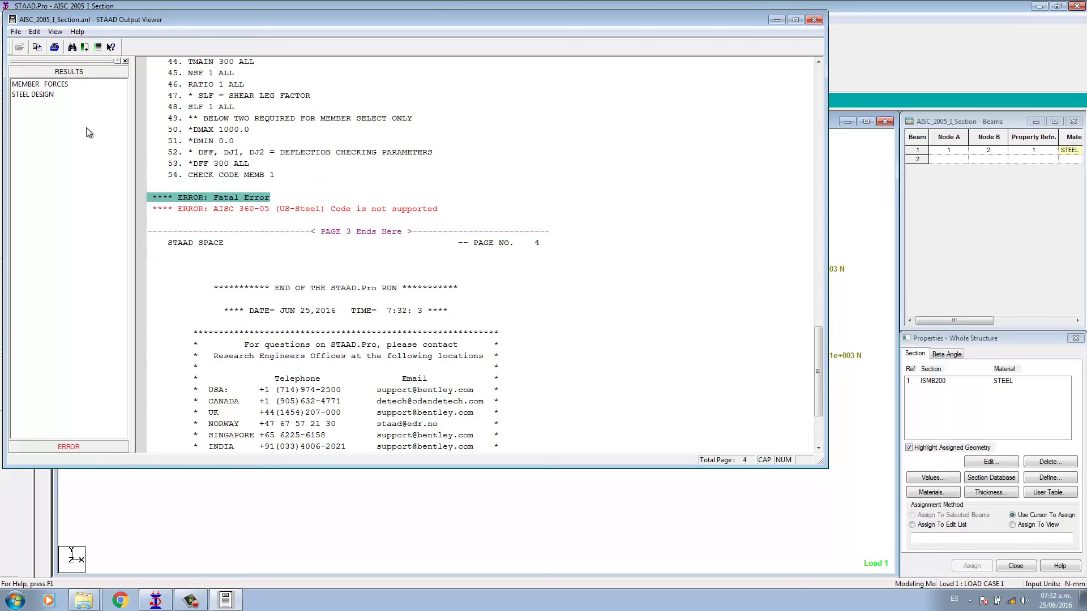
click(45, 84)
click(35, 94)
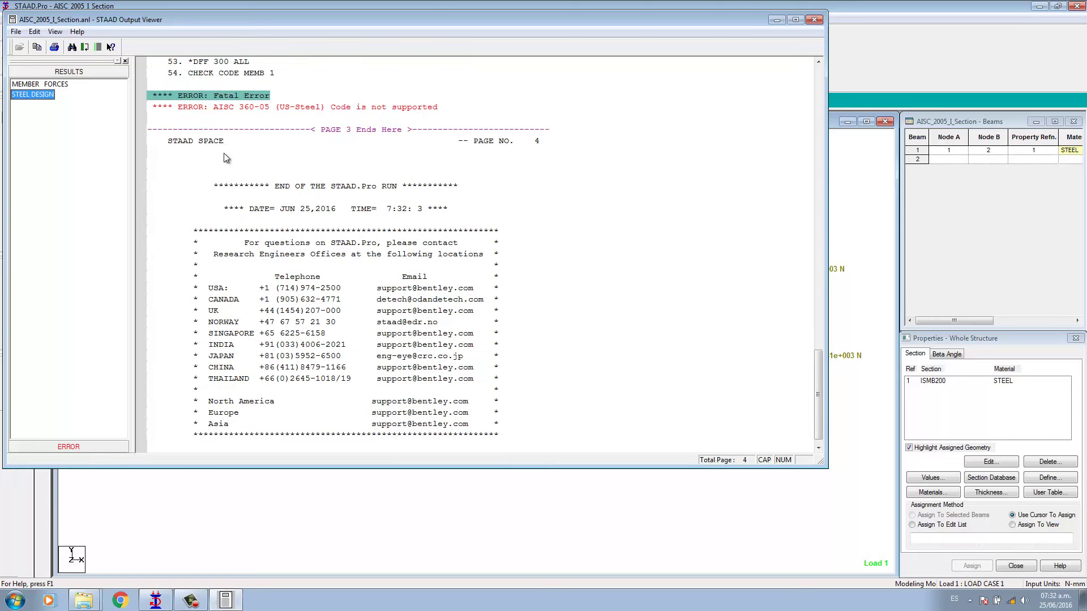
click(819, 62)
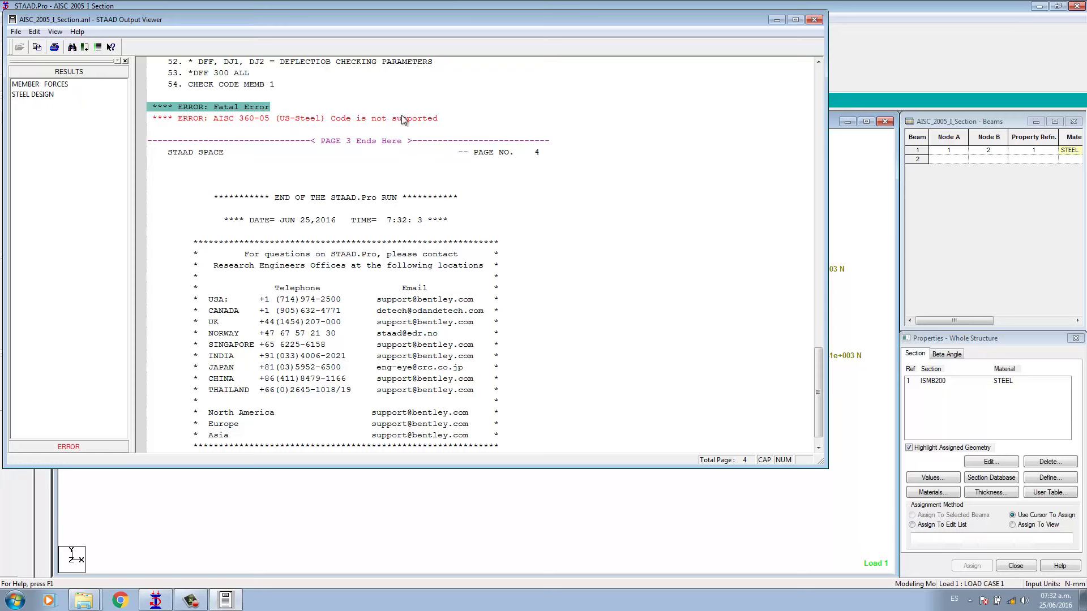
click(814, 19)
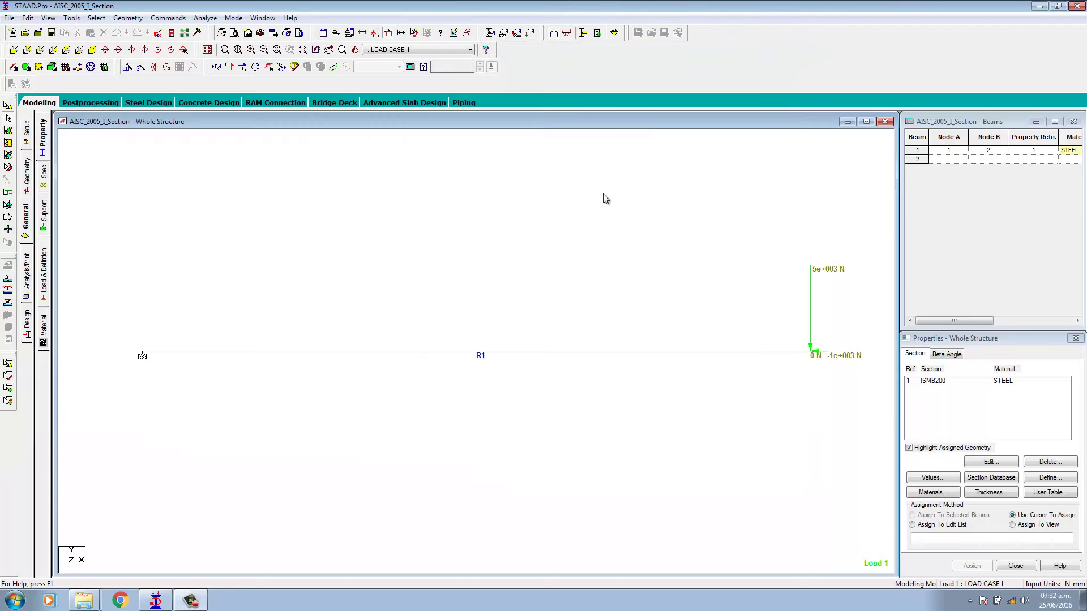
Step: Open the EXAMP01 model from the US examples folder
click(10, 18)
click(26, 42)
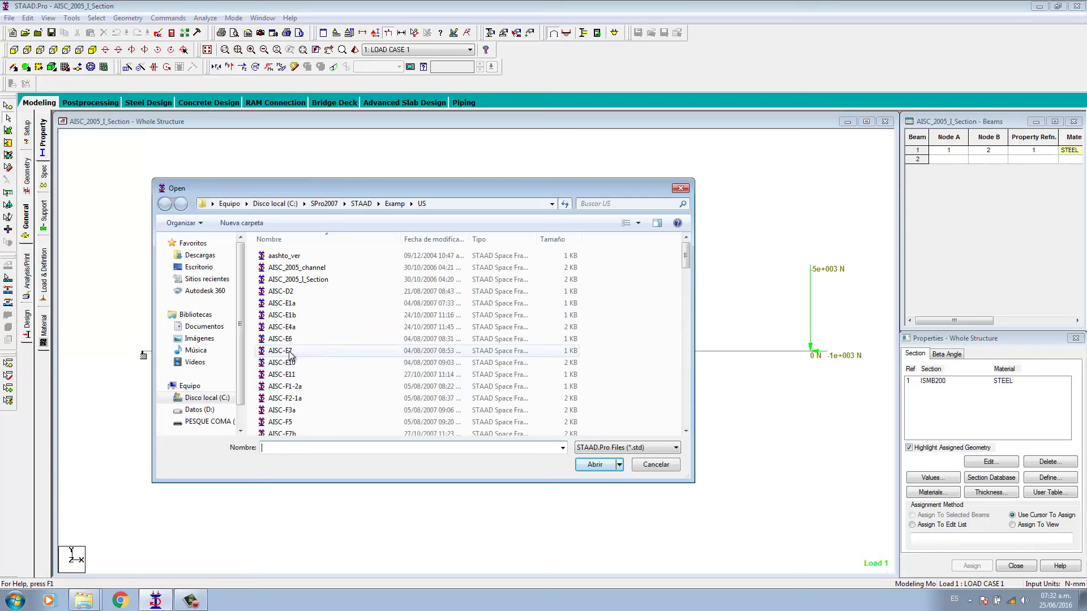
click(289, 351)
scroll(295, 371, down, 5)
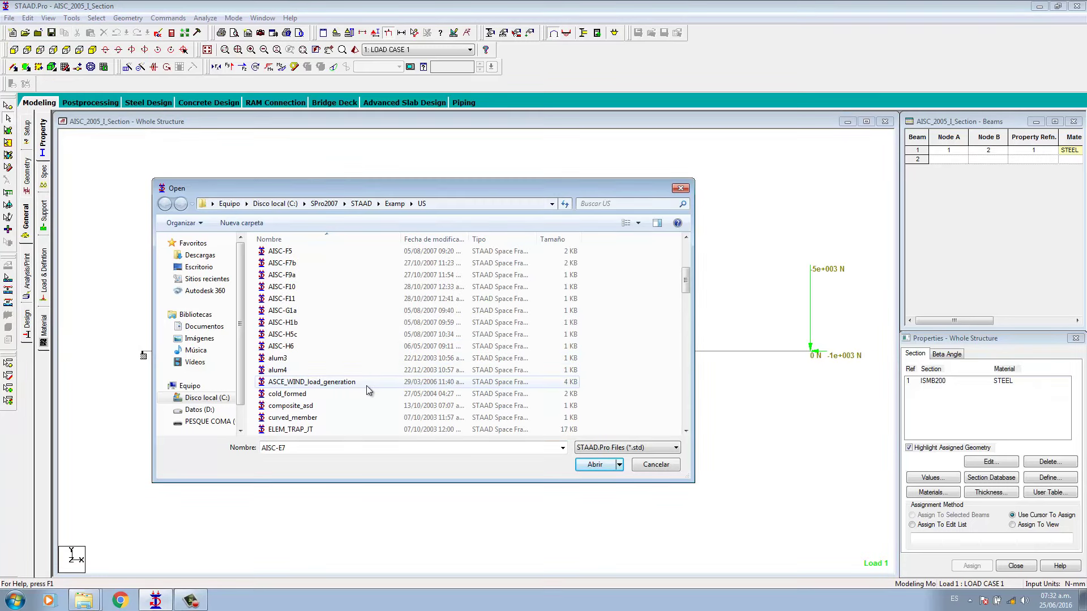
scroll(286, 417, down, 2)
click(284, 417)
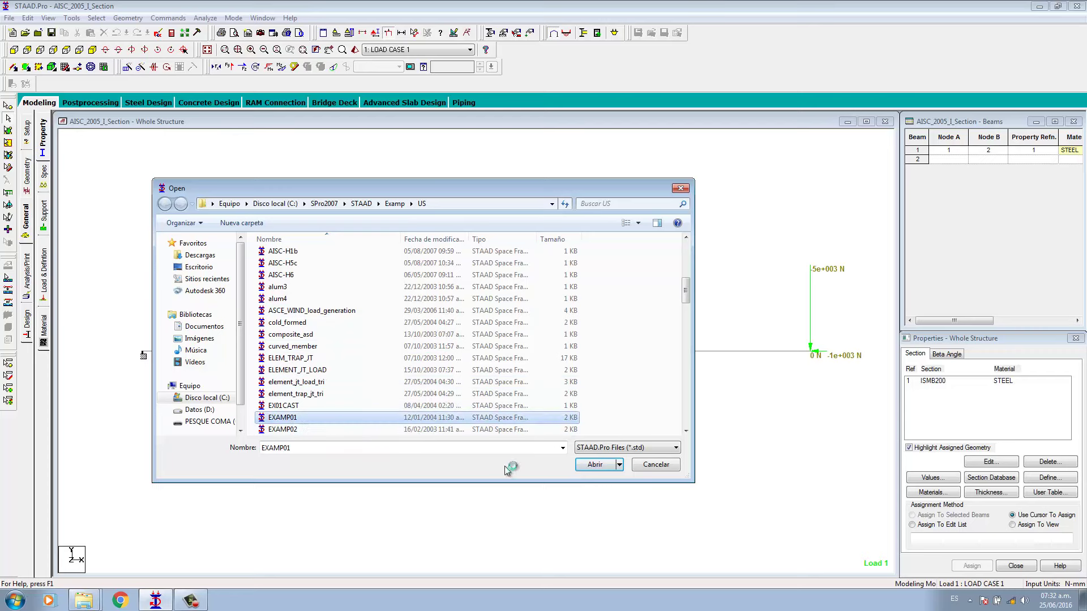
click(591, 464)
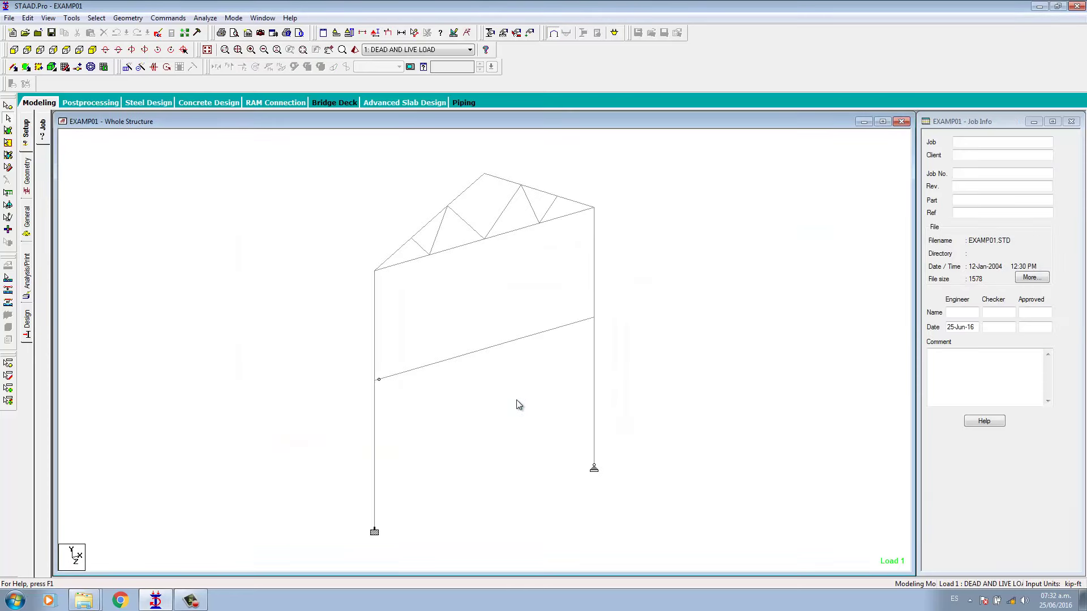
Step: Set the frame to front view, then inspect it from different angles in a full-size 3D rendered view
click(14, 49)
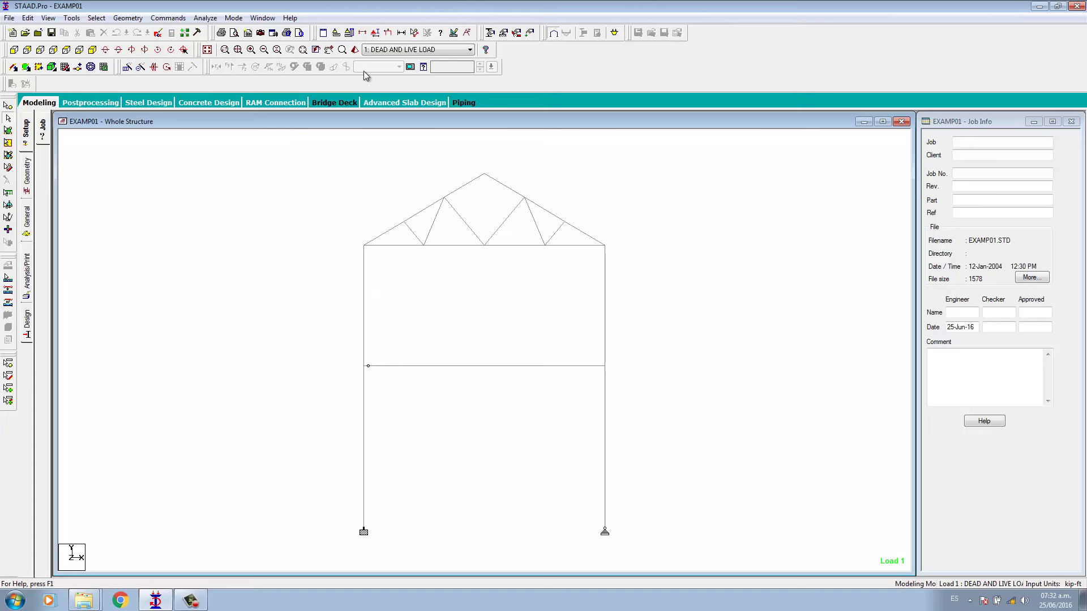
click(355, 49)
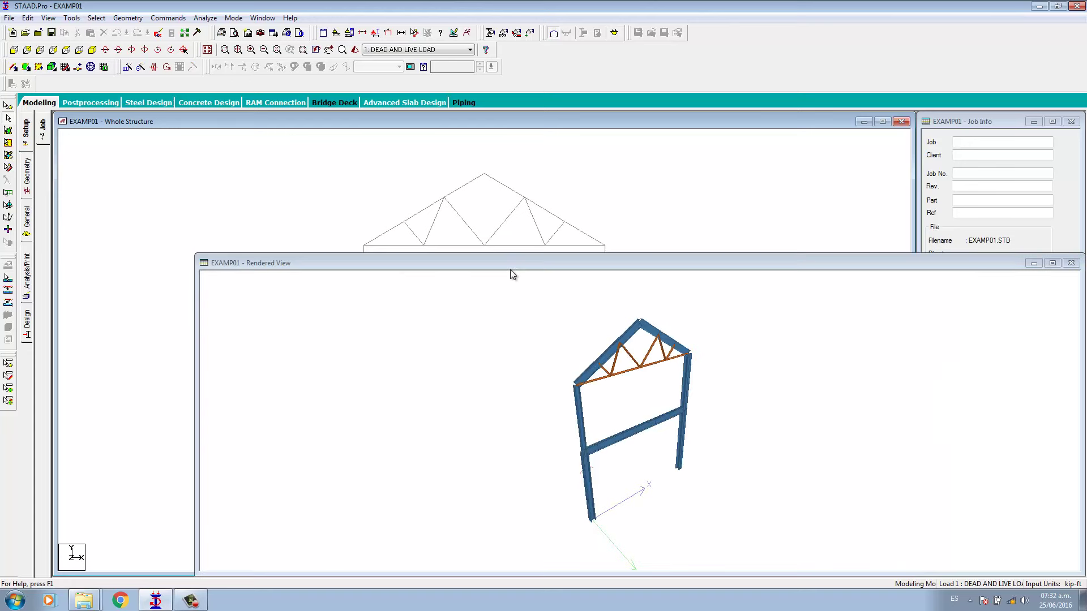
click(1052, 263)
scroll(621, 425, up, 5)
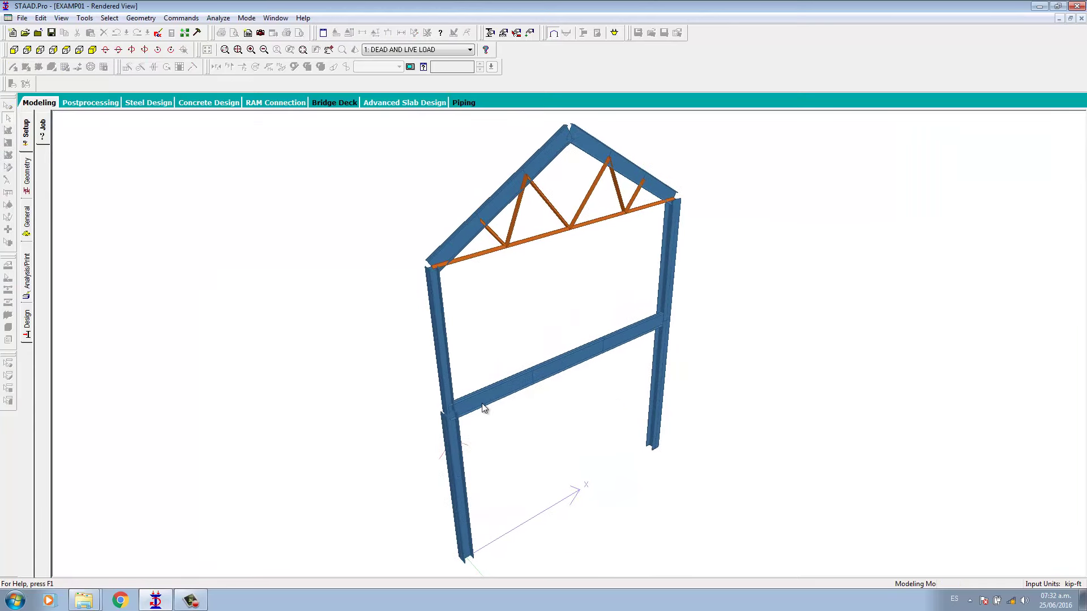
scroll(481, 413, up, 5)
drag(480, 417, 502, 337)
drag(330, 180, 437, 208)
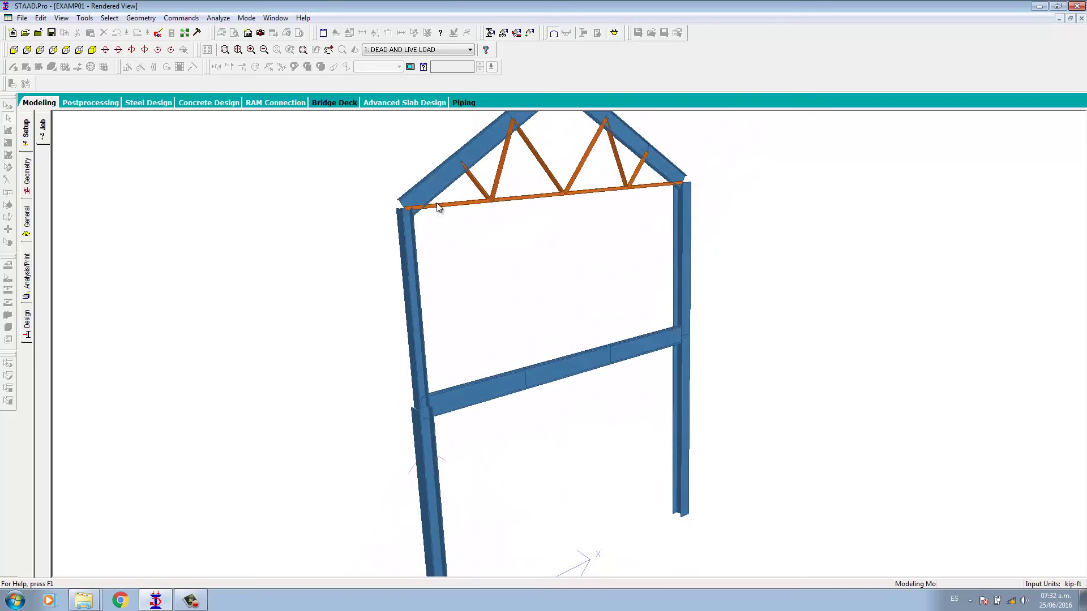
Step: Show the General property page and display the DEAD AND LIVE LOAD case on the frame
click(30, 220)
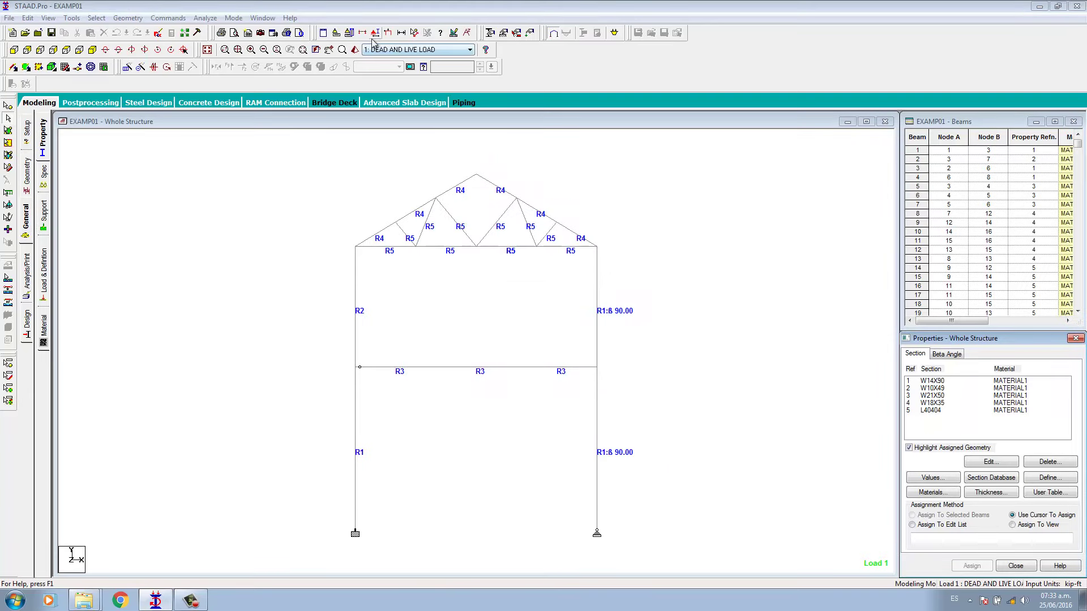
click(388, 32)
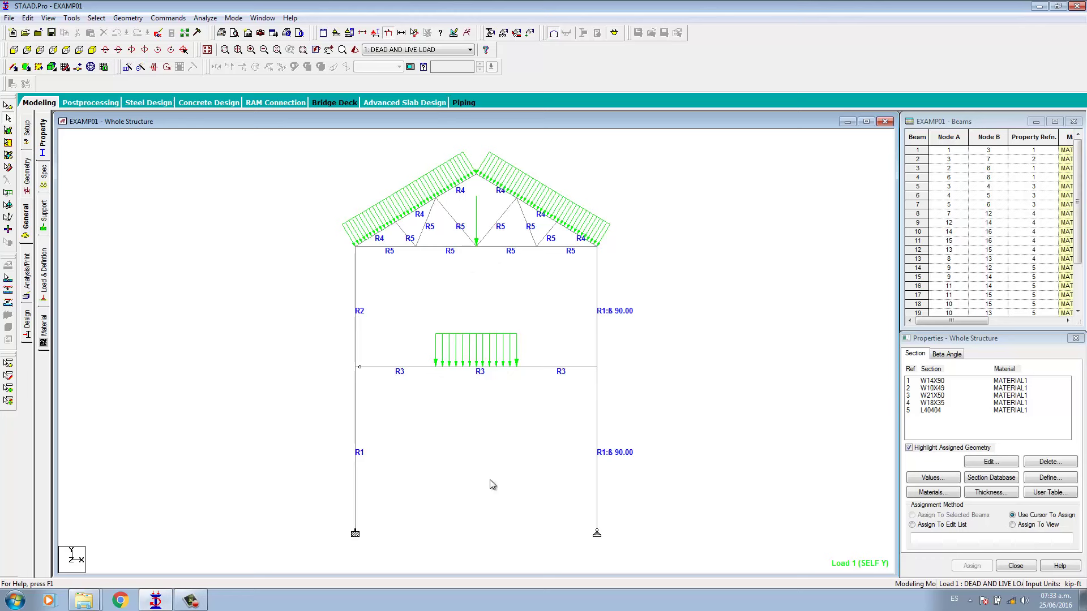
Step: Run the analysis of EXAMP01 and check the steel design section of its output file
click(205, 18)
click(224, 30)
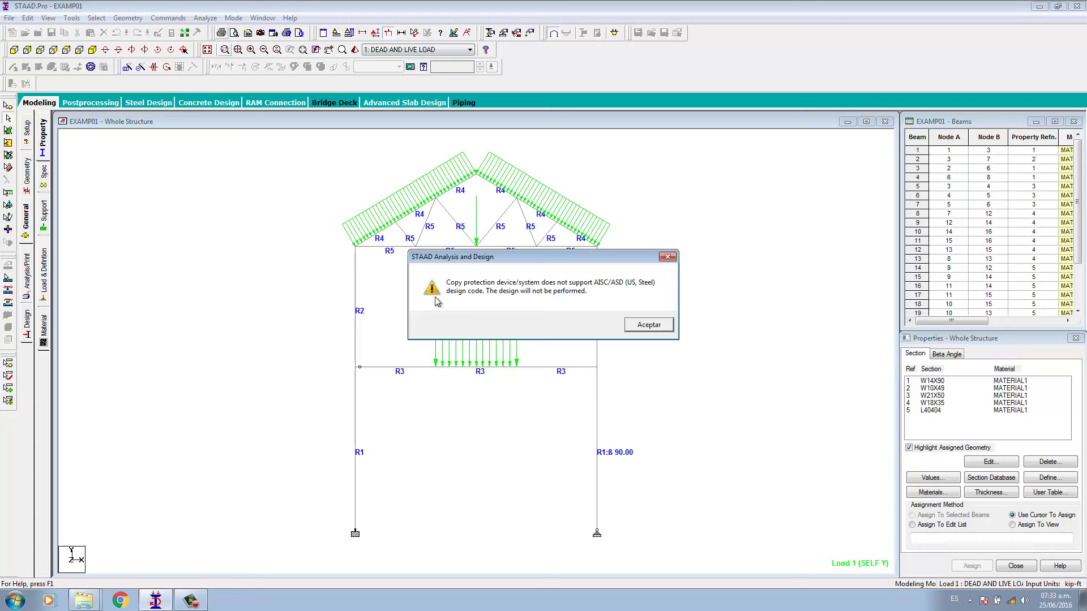
click(640, 329)
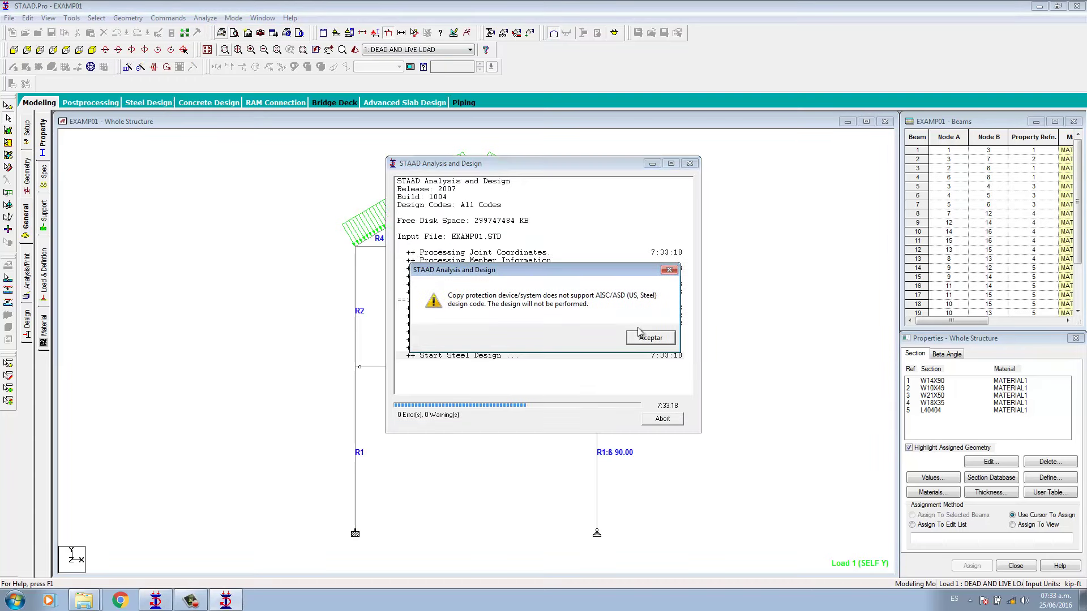
click(639, 334)
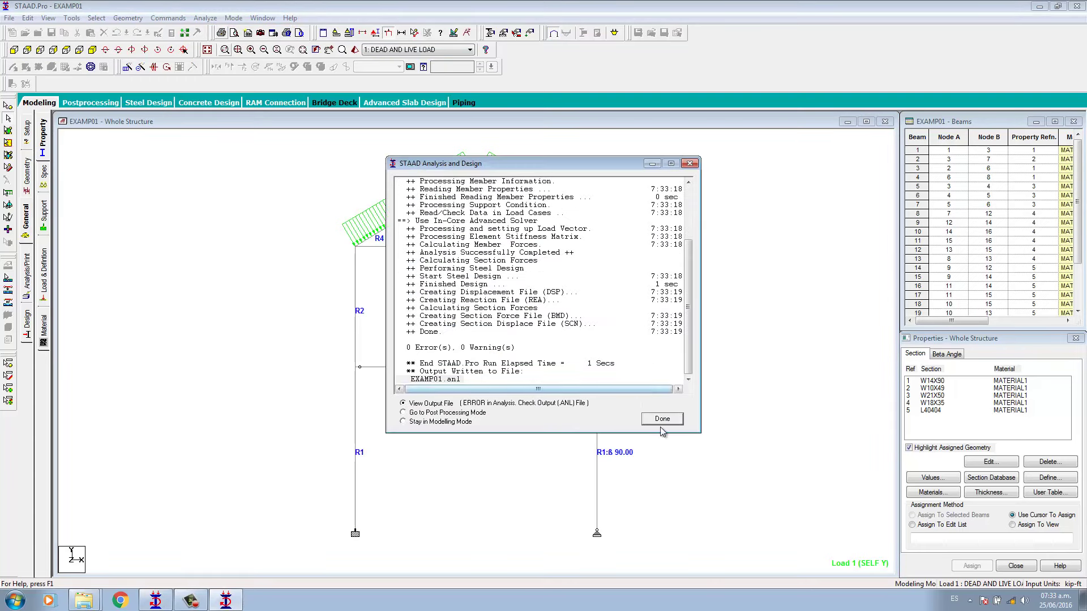
click(662, 420)
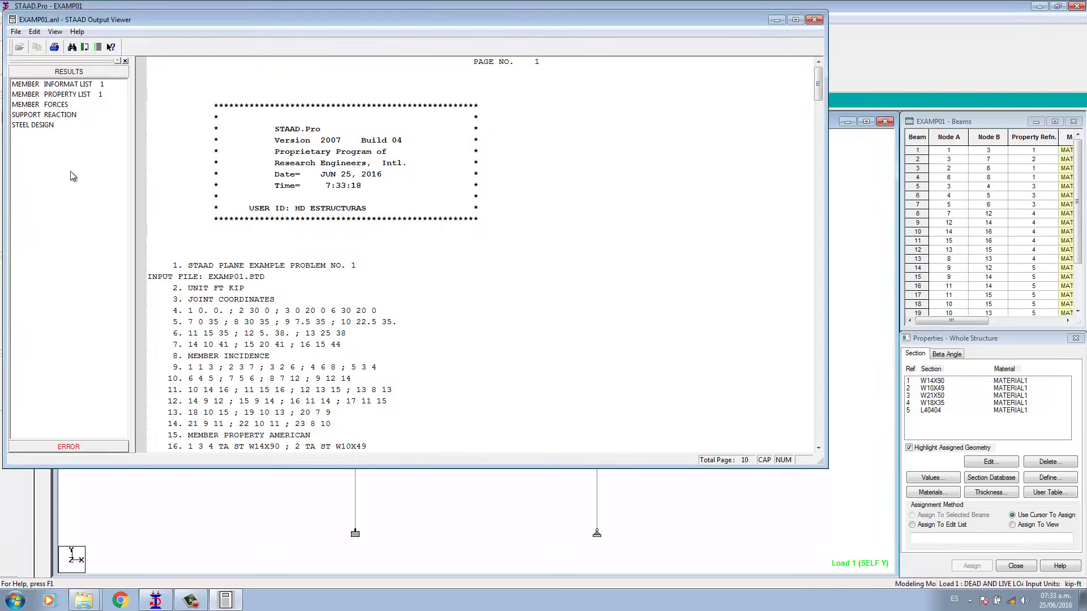
click(33, 125)
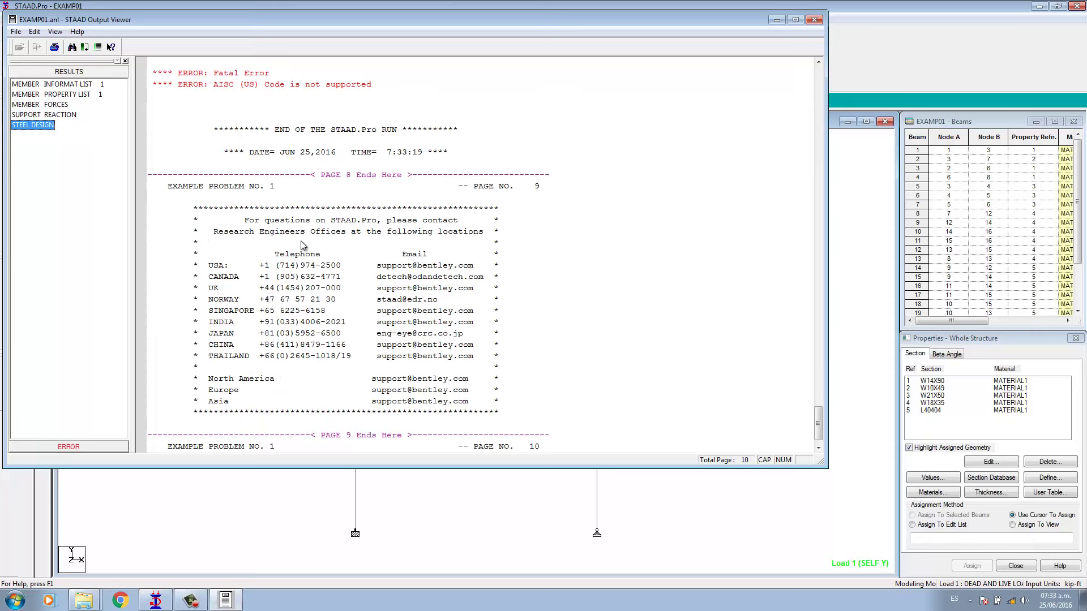
click(814, 19)
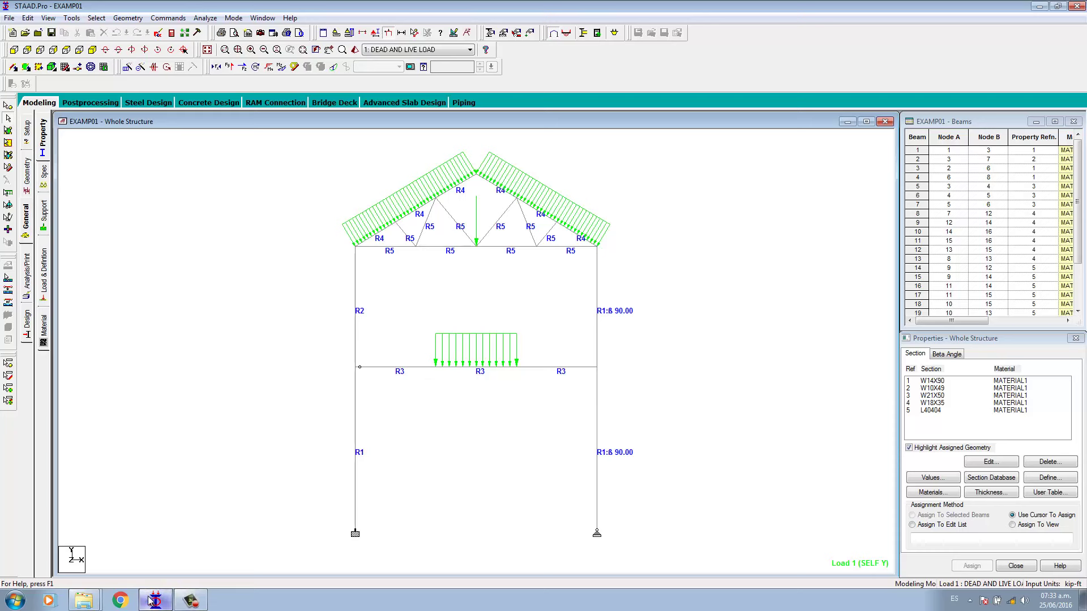
Step: Restart STAAD.Pro and enable the US Design Codes (Standard) and US Specialized Design Codes licenses
click(1076, 6)
click(1075, 5)
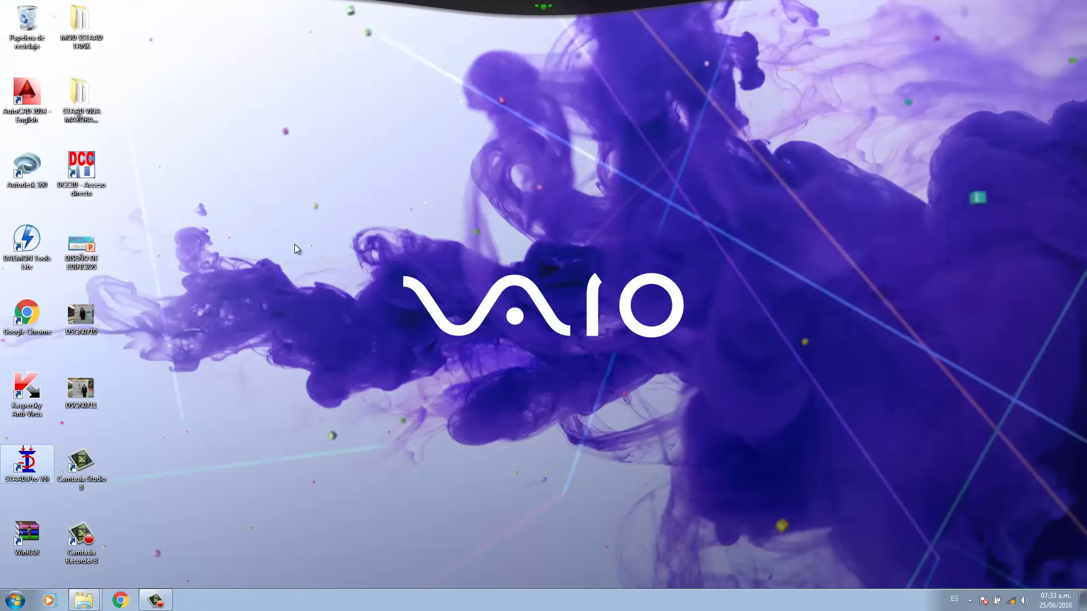
key(Return)
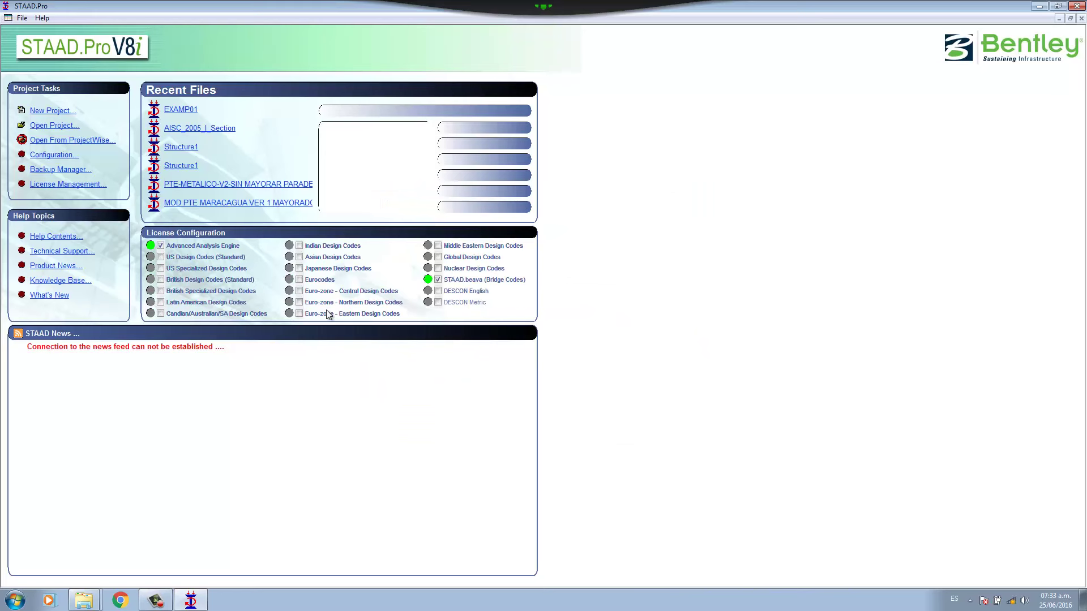
click(161, 258)
click(161, 269)
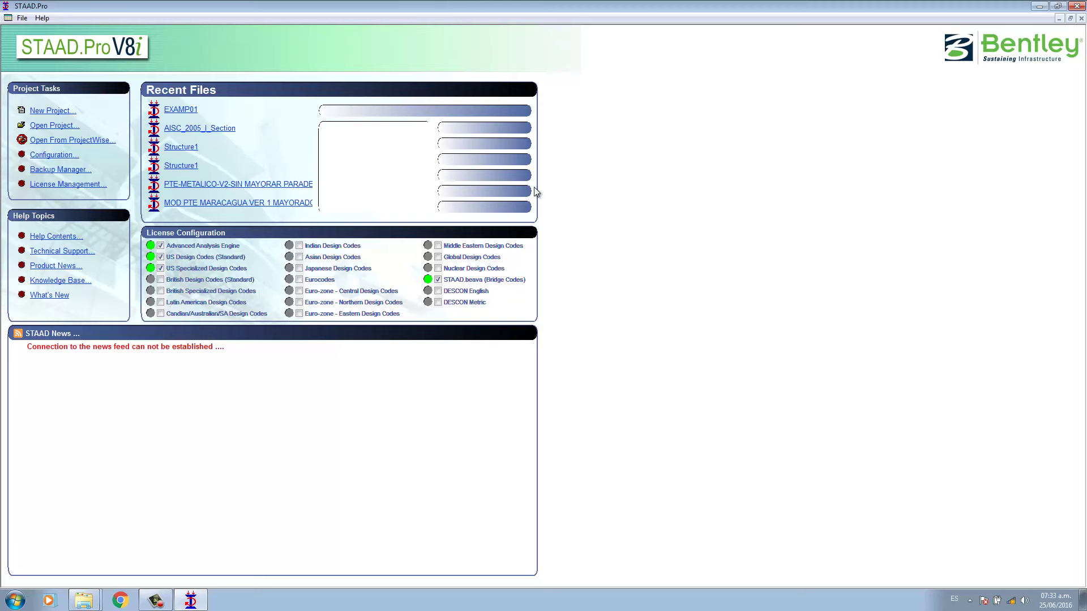
Step: Reopen the recent file EXAMP01 and run its analysis, finishing with Stay in Modelling Mode
click(189, 111)
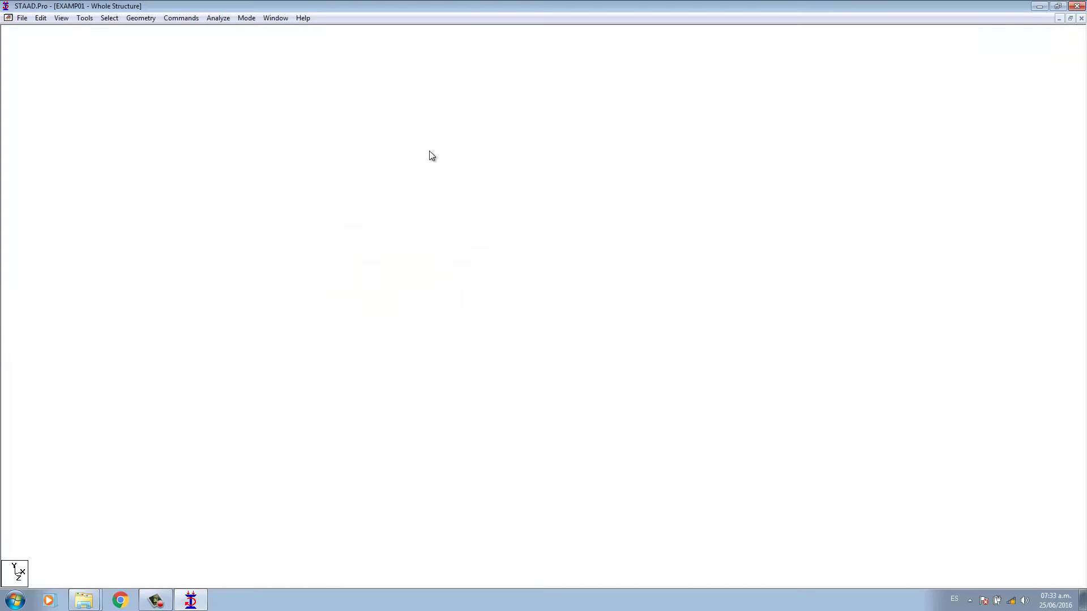
click(205, 18)
click(211, 31)
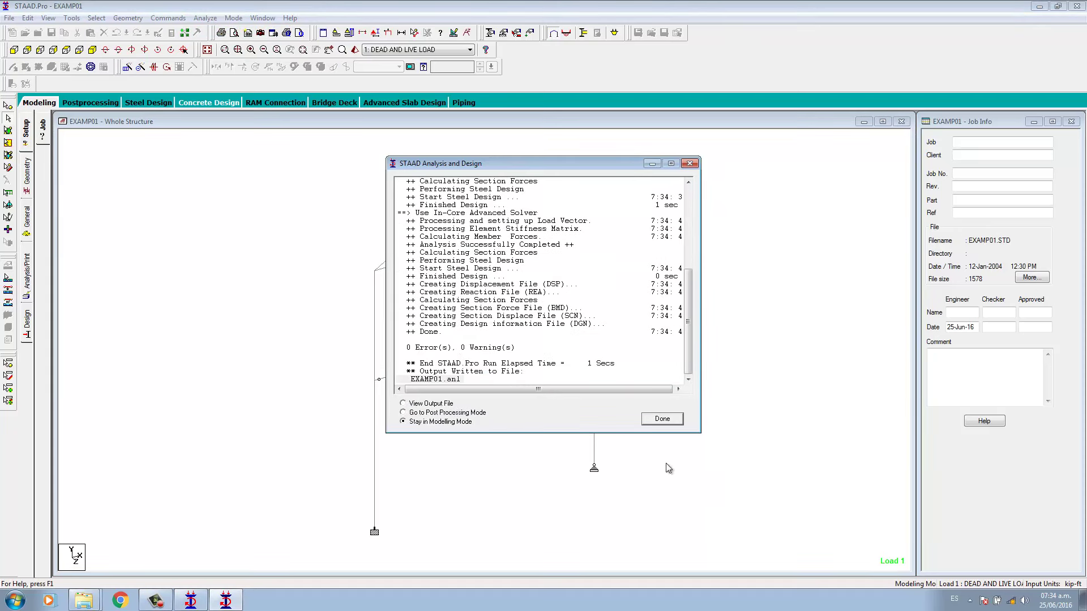
click(651, 421)
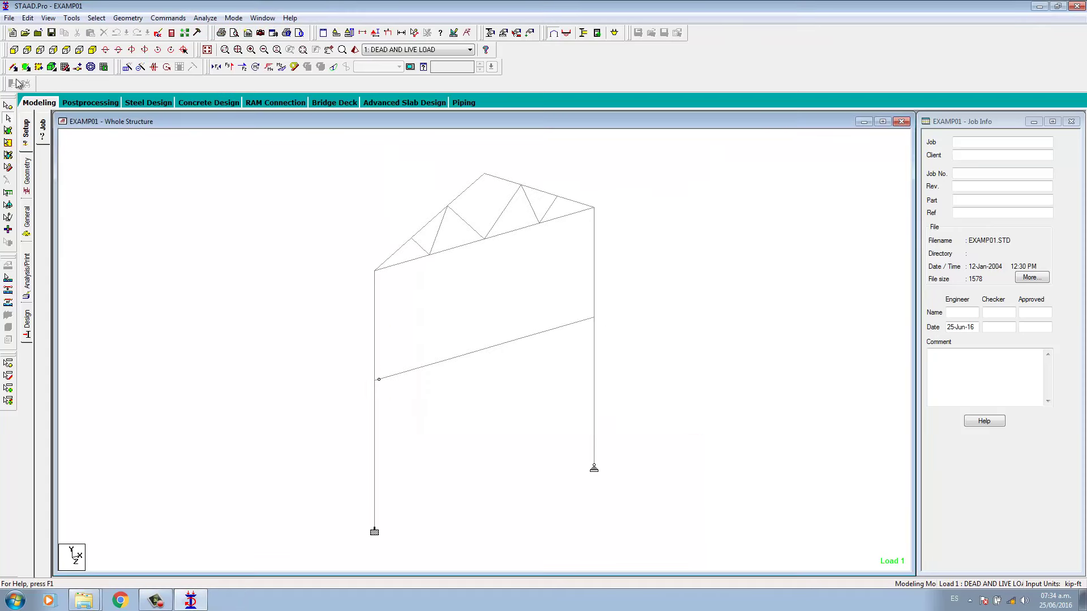
Step: Set the EXAMP01 frame to front view and close STAAD.Pro
click(14, 50)
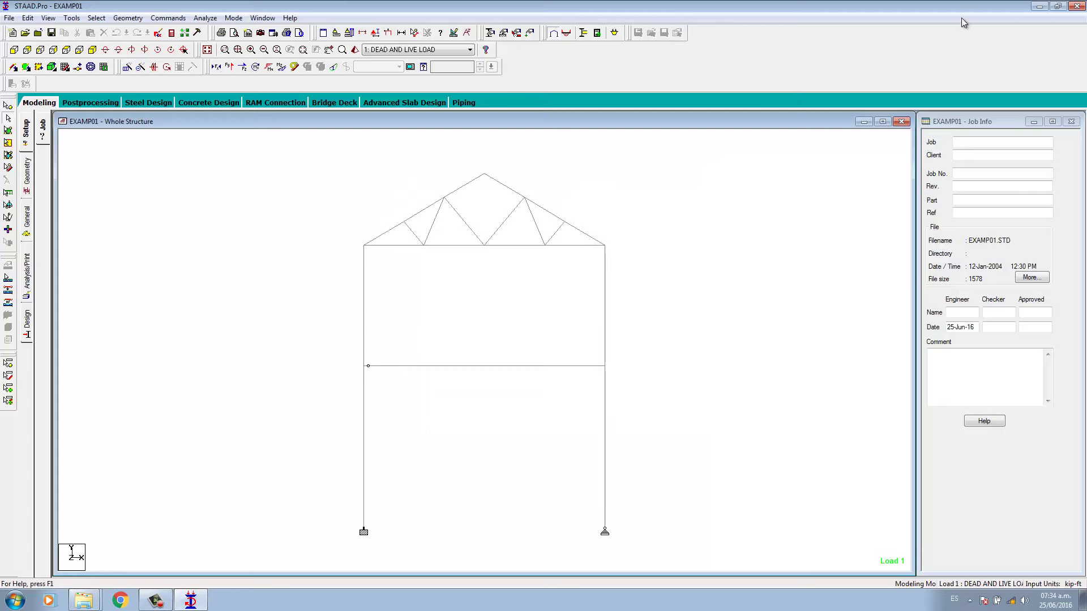
click(1079, 6)
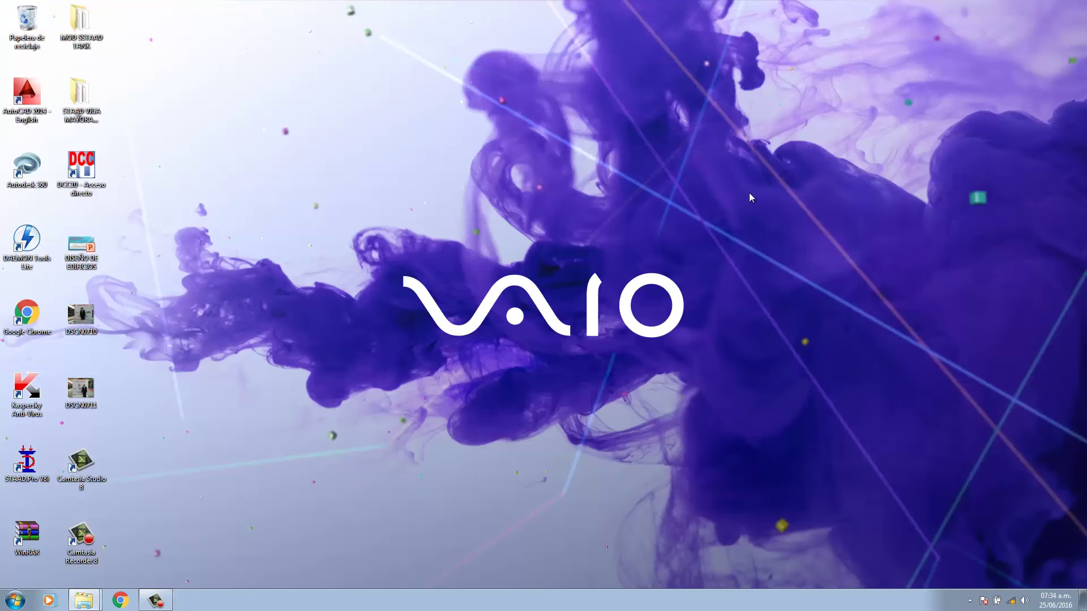
Step: Restart STAAD.Pro and open the recent file AISC_2005_I_Section
double_click(42, 470)
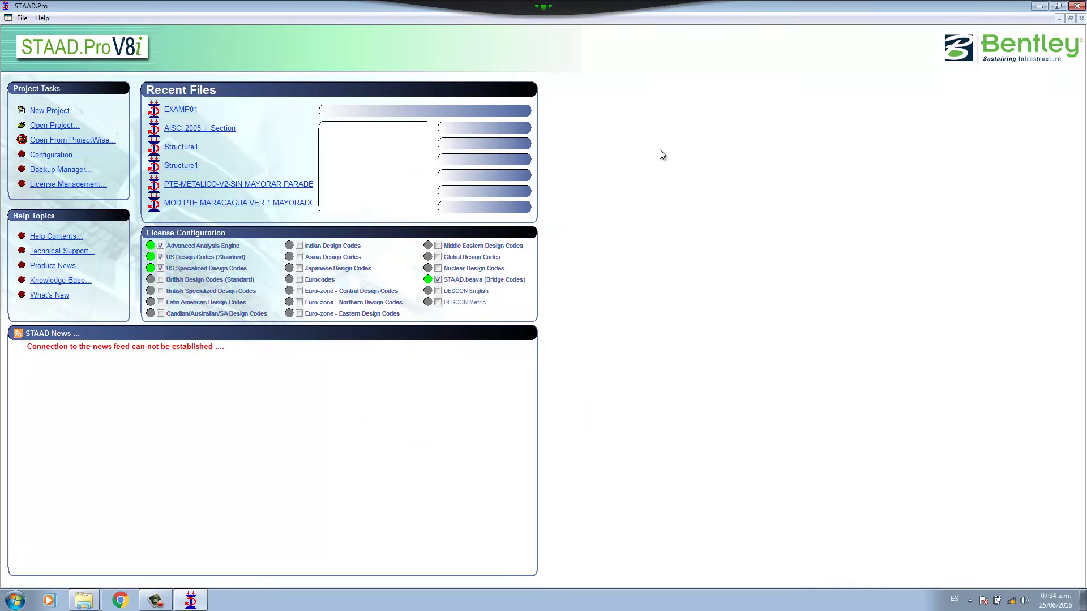
click(1078, 6)
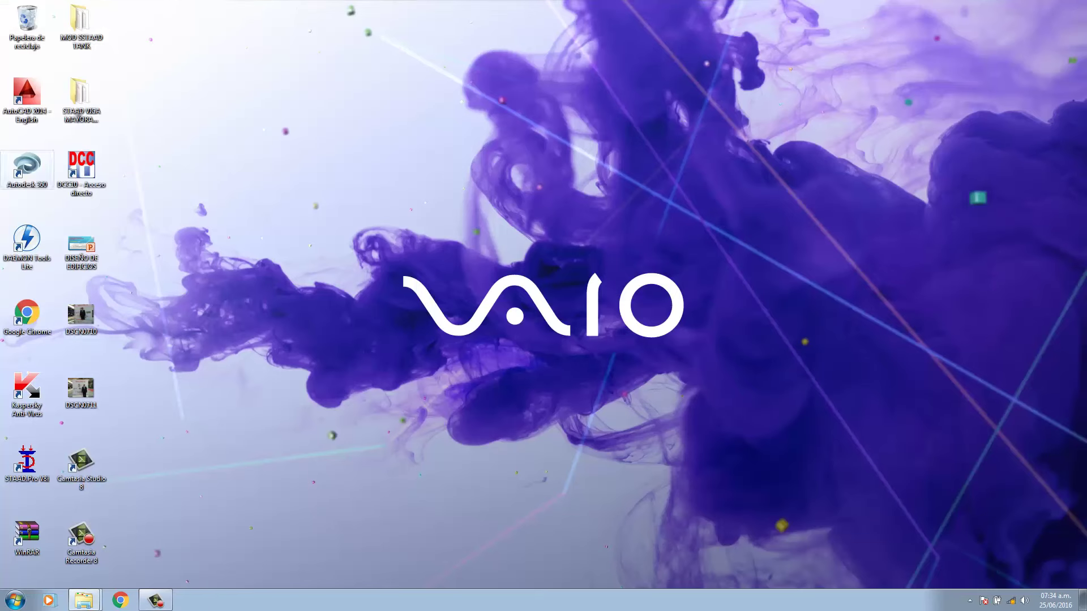
double_click(27, 463)
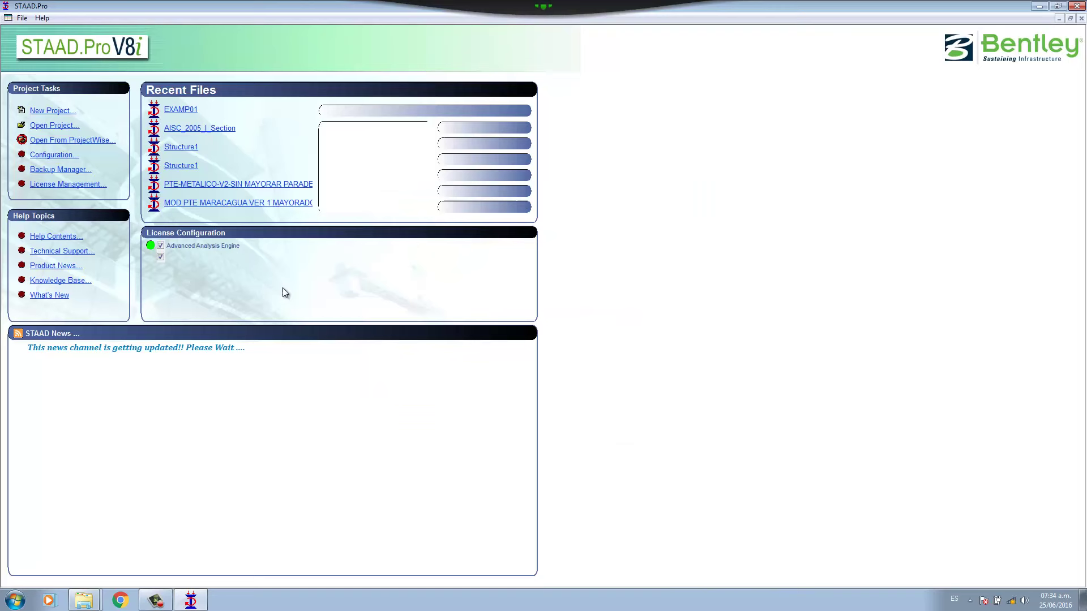
click(188, 128)
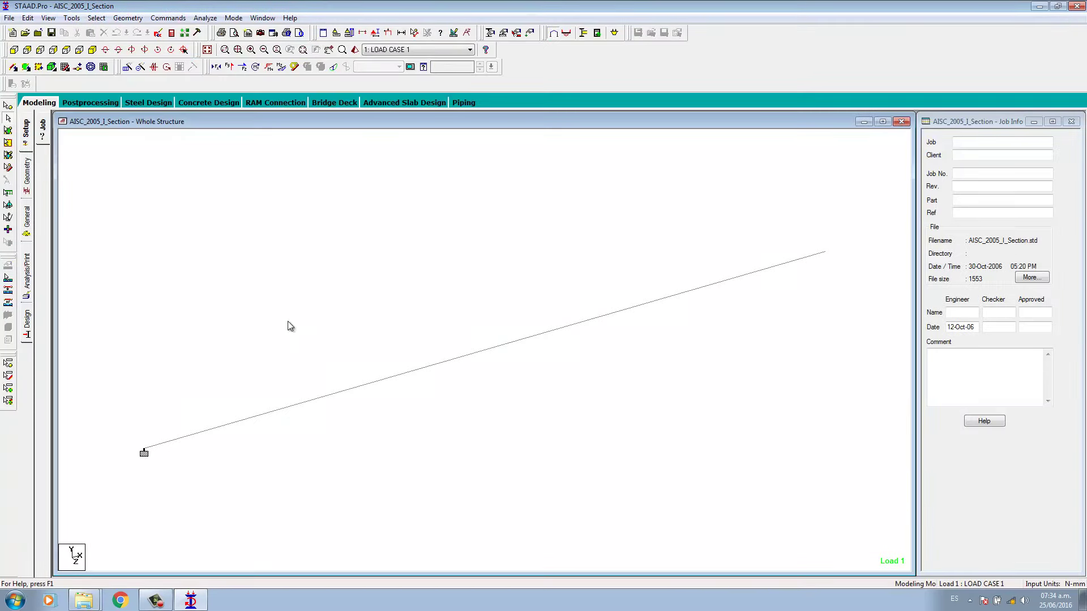
Step: Run the analysis of AISC_2005_I_Section and finish with Stay in Modelling Mode
click(205, 17)
click(209, 30)
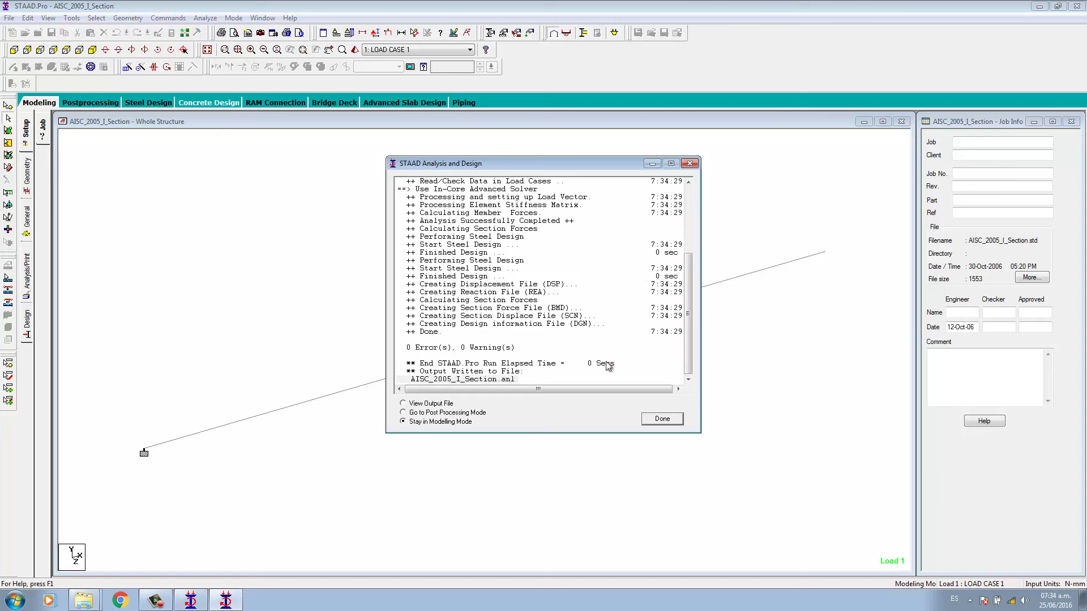
click(663, 422)
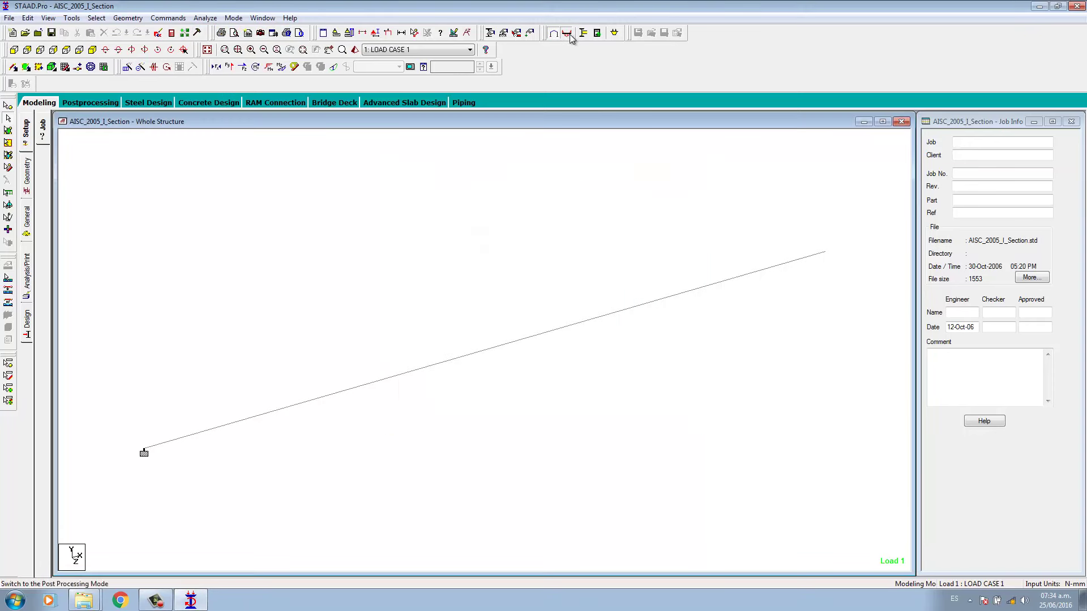
Step: Switch to Postprocessing and show the beam in front view with the loads of LOAD CASE 1
click(557, 387)
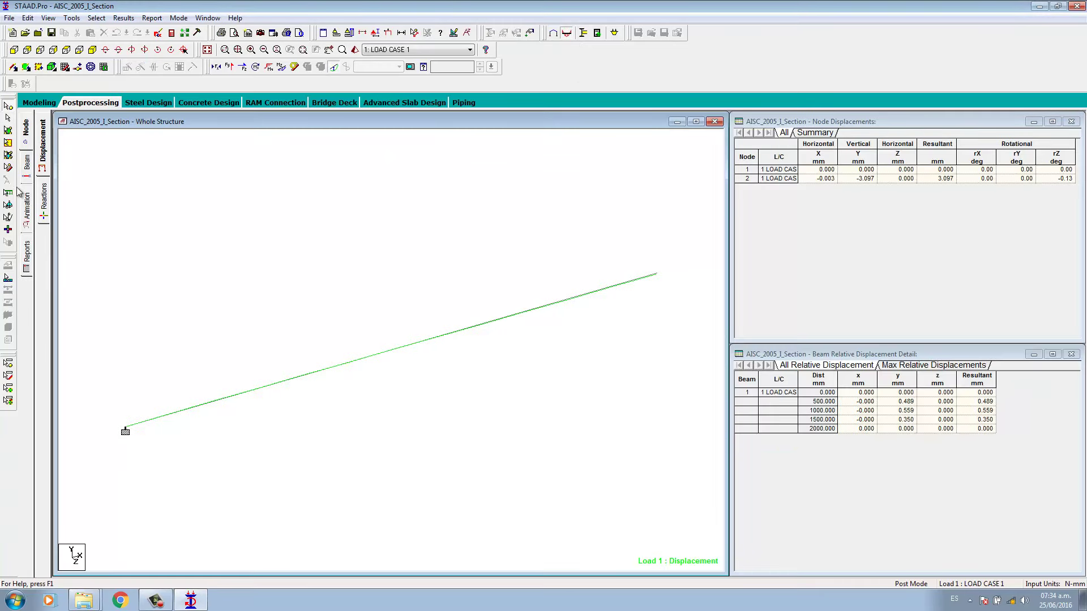
click(14, 49)
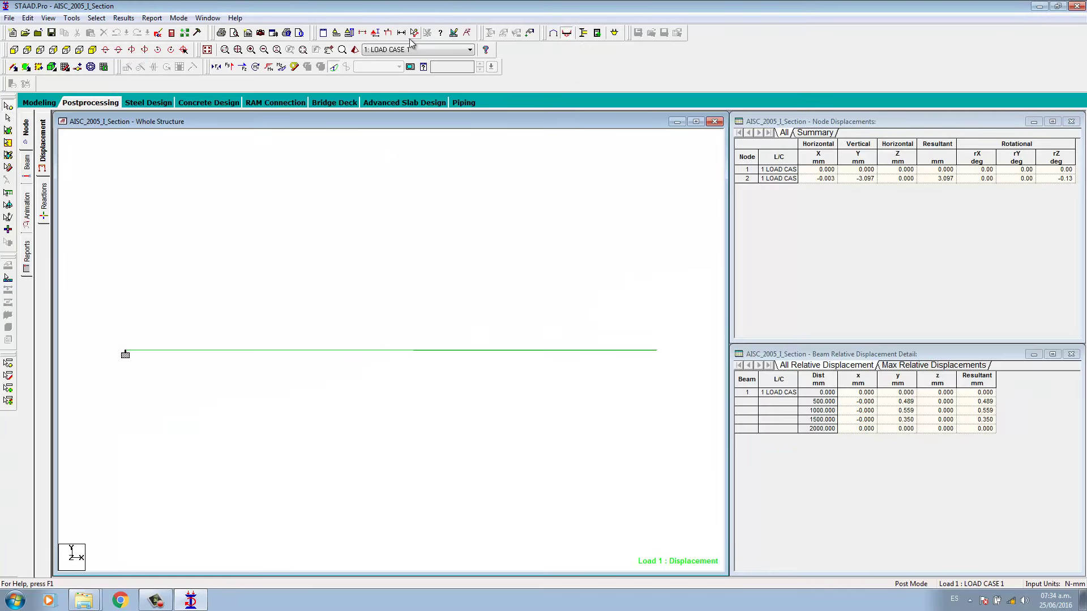
click(389, 34)
click(456, 51)
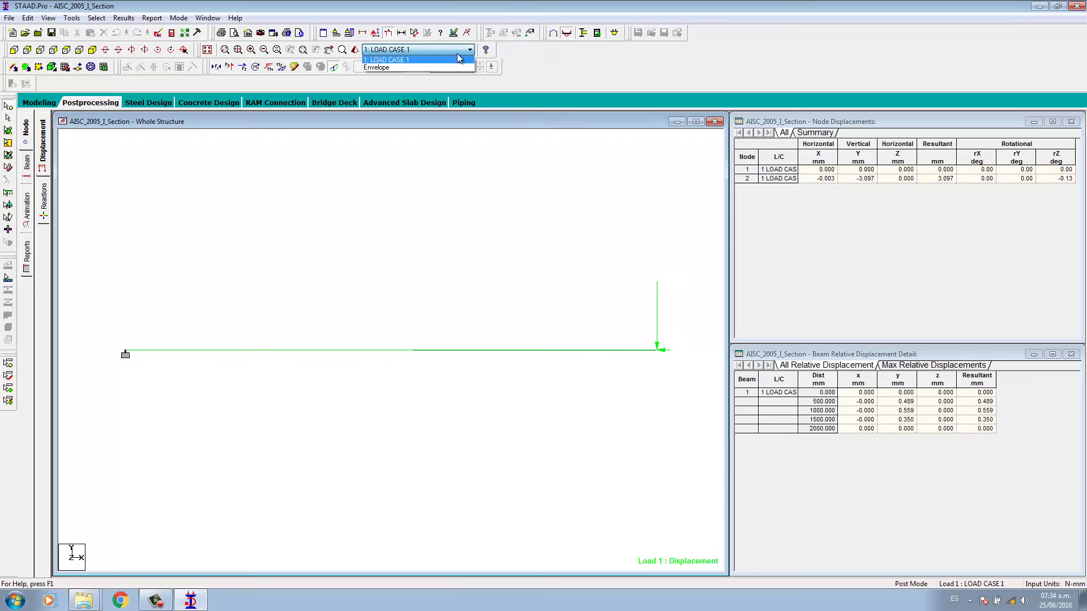
click(412, 61)
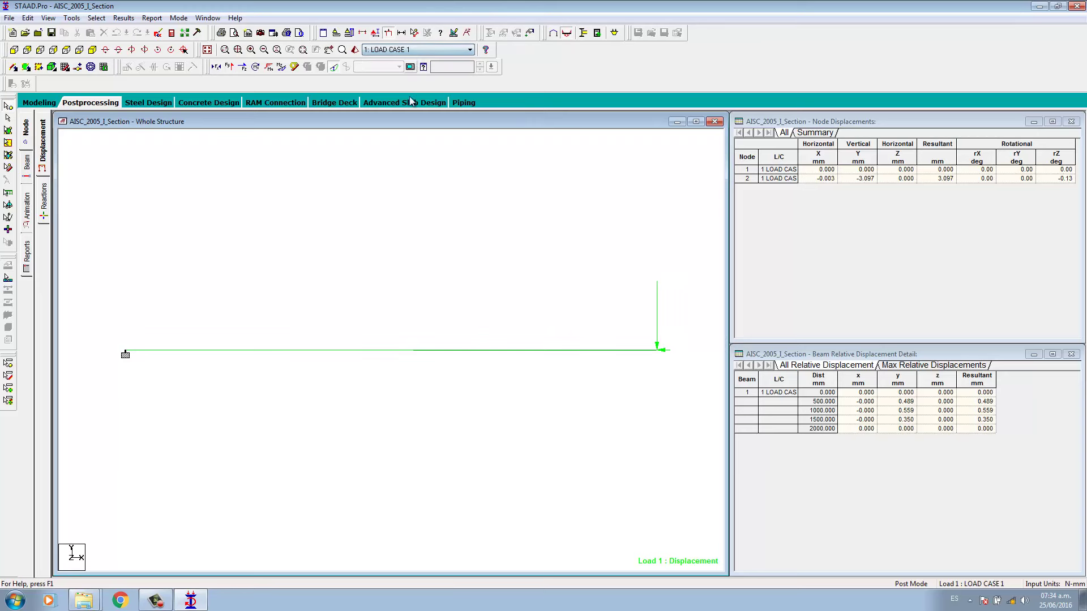
Step: Display the beam's unity check and review the member's Steel Design results
click(25, 173)
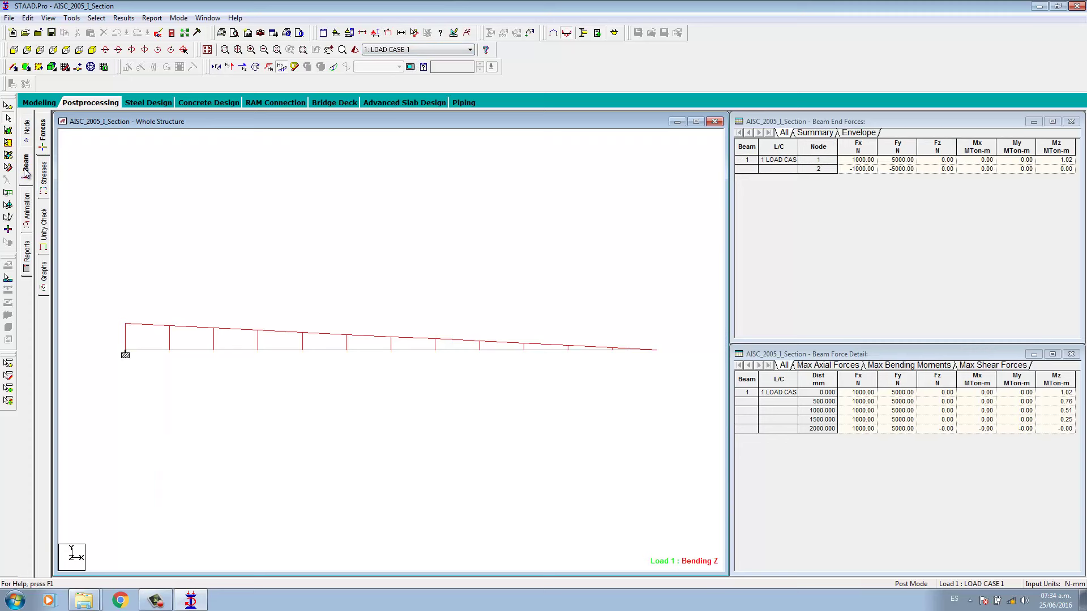
click(40, 237)
click(346, 352)
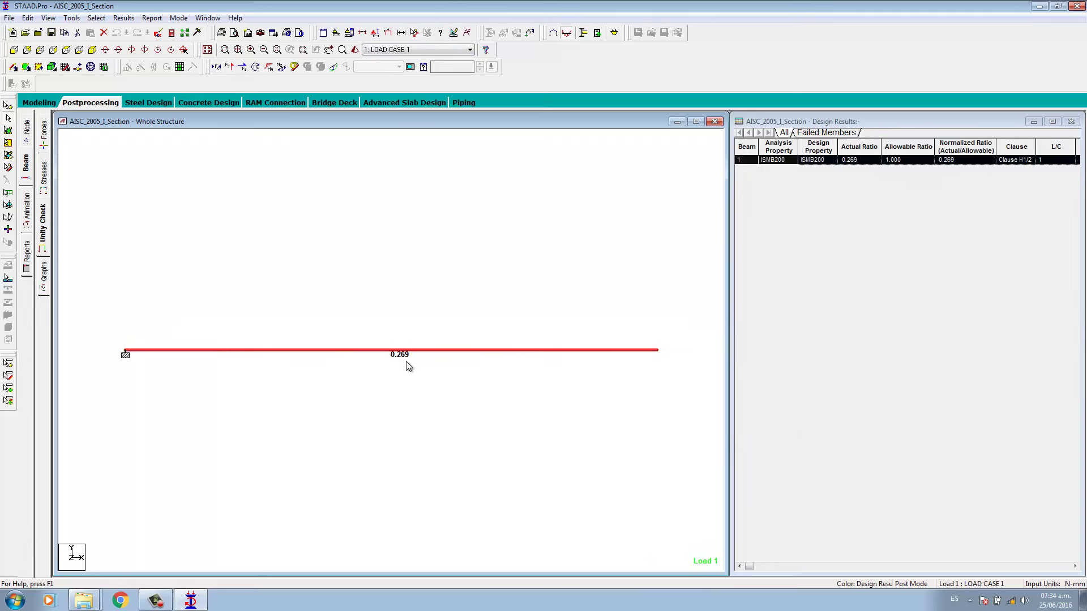
double_click(428, 355)
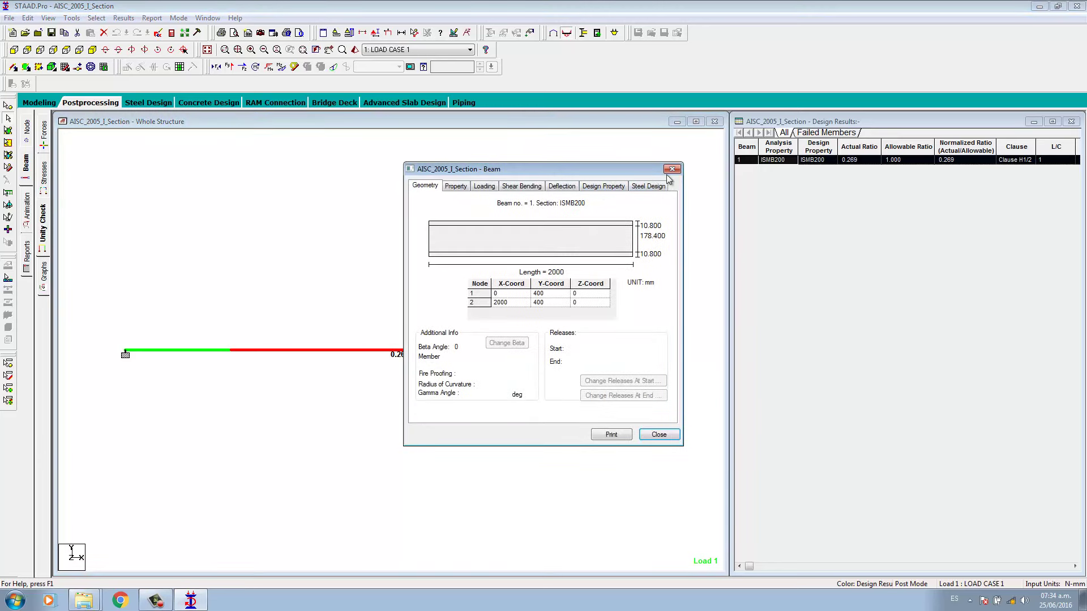
click(650, 187)
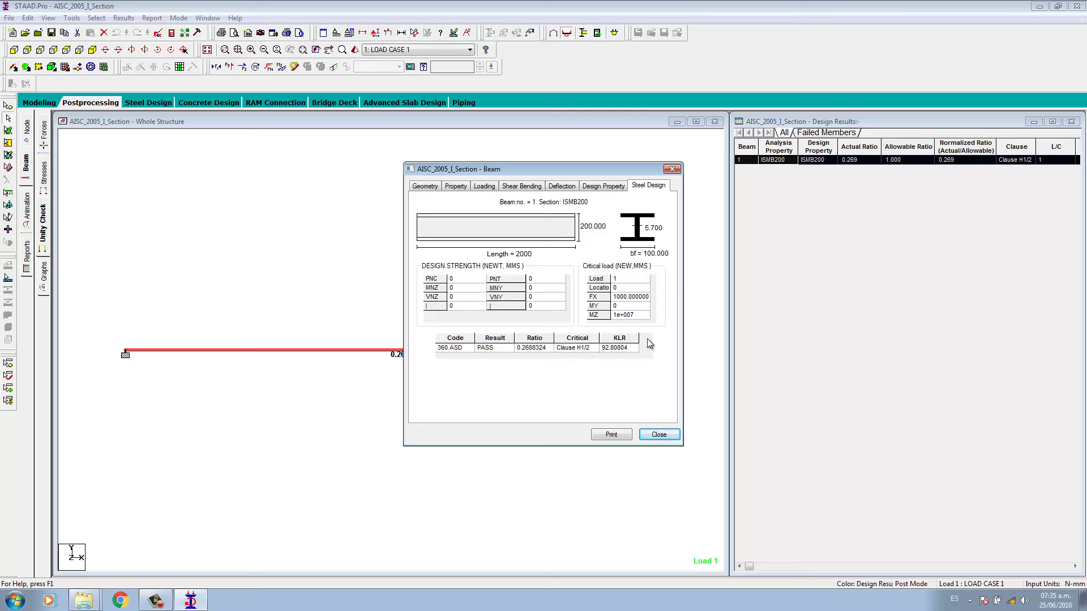
click(657, 434)
click(477, 308)
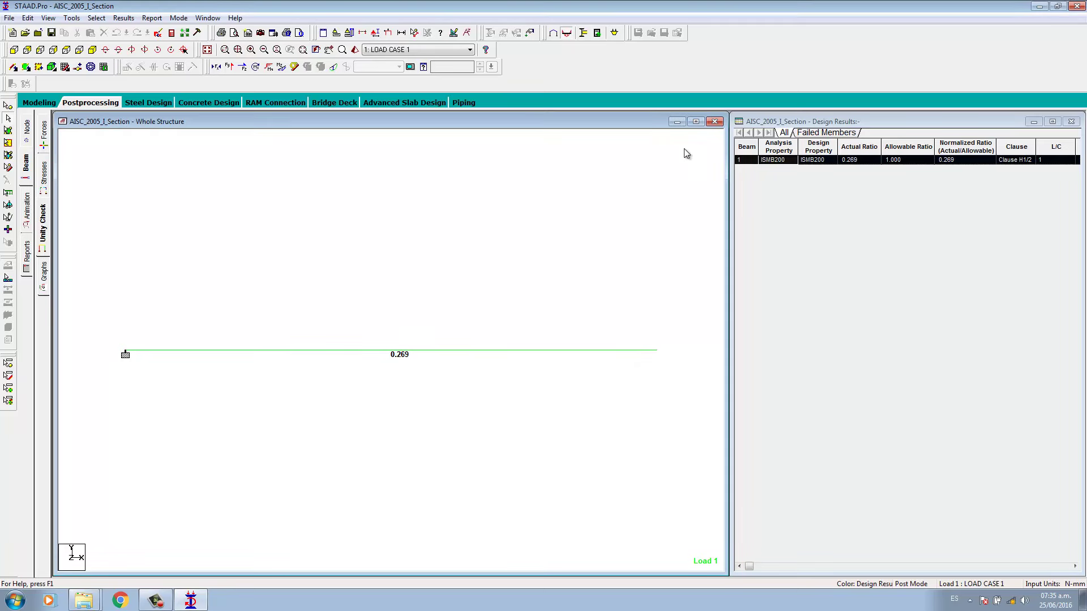
Step: Maximize the Whole Structure view and overlay the Bending Z, Shear Y and Axial Force diagrams on the beam
click(695, 122)
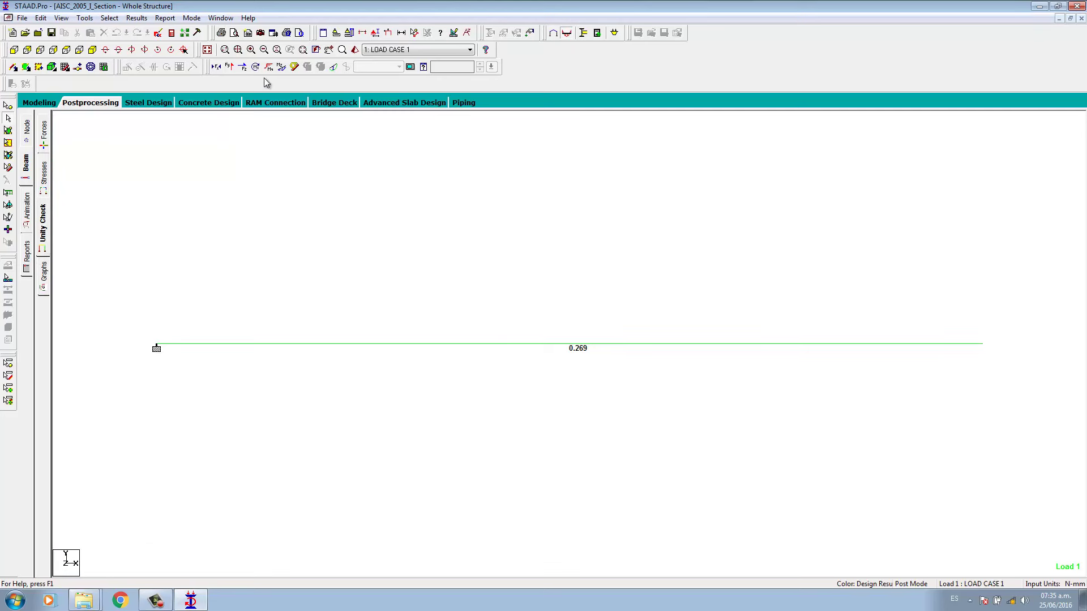
click(283, 69)
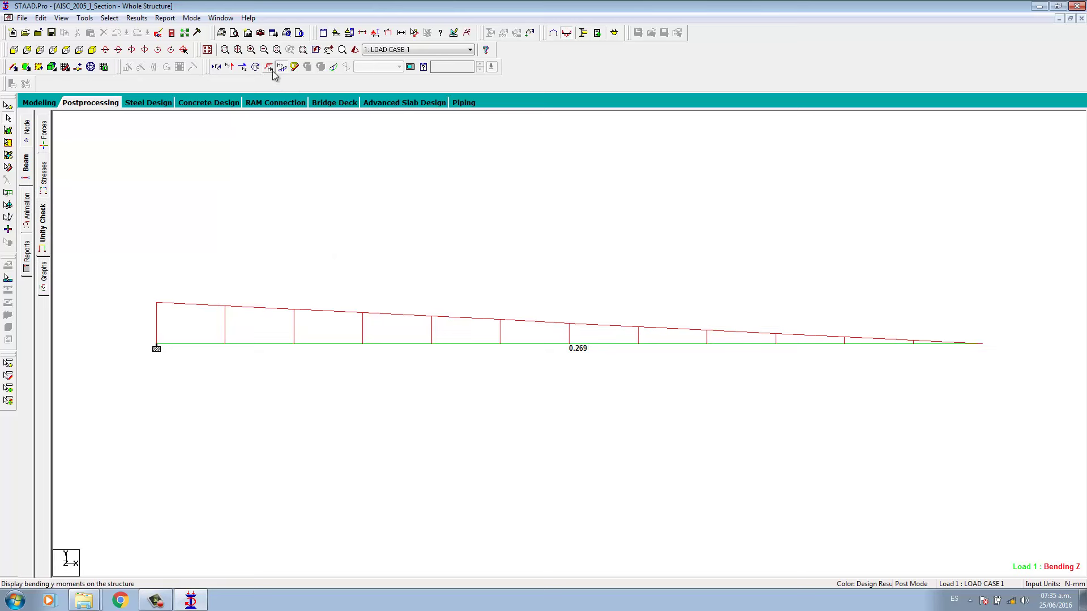
click(230, 69)
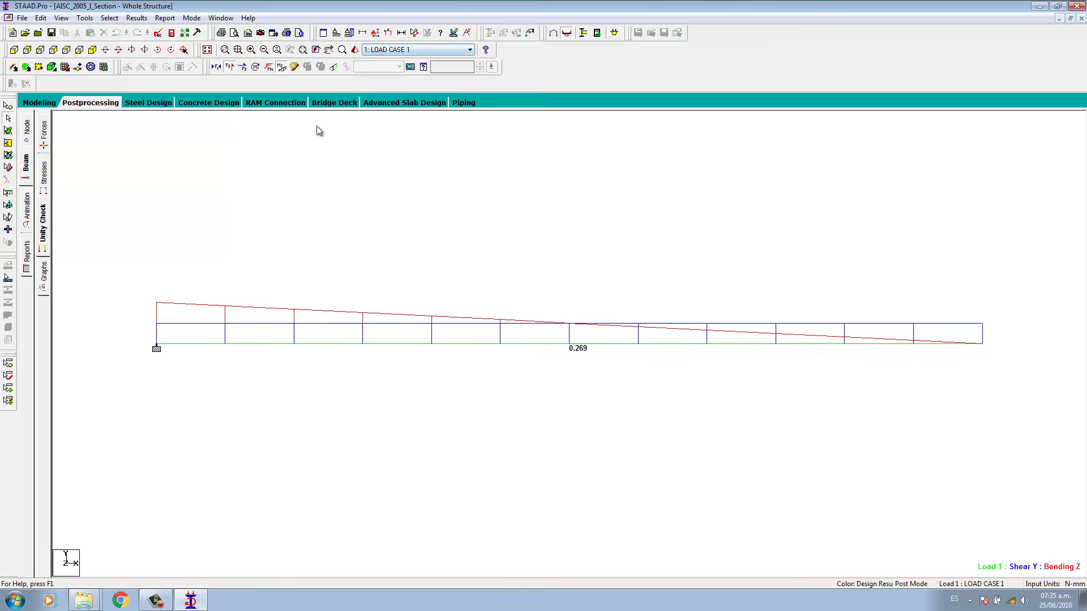
click(216, 68)
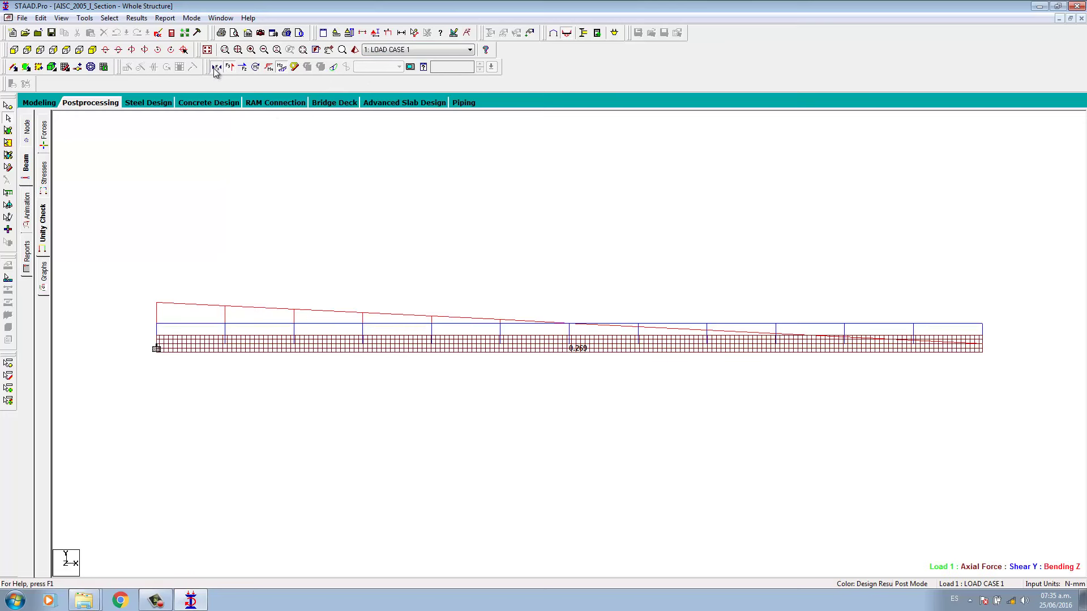
Step: Hide the Axial Force and Shear Y diagrams and briefly check the Shear Z diagram
click(216, 67)
click(230, 68)
click(229, 67)
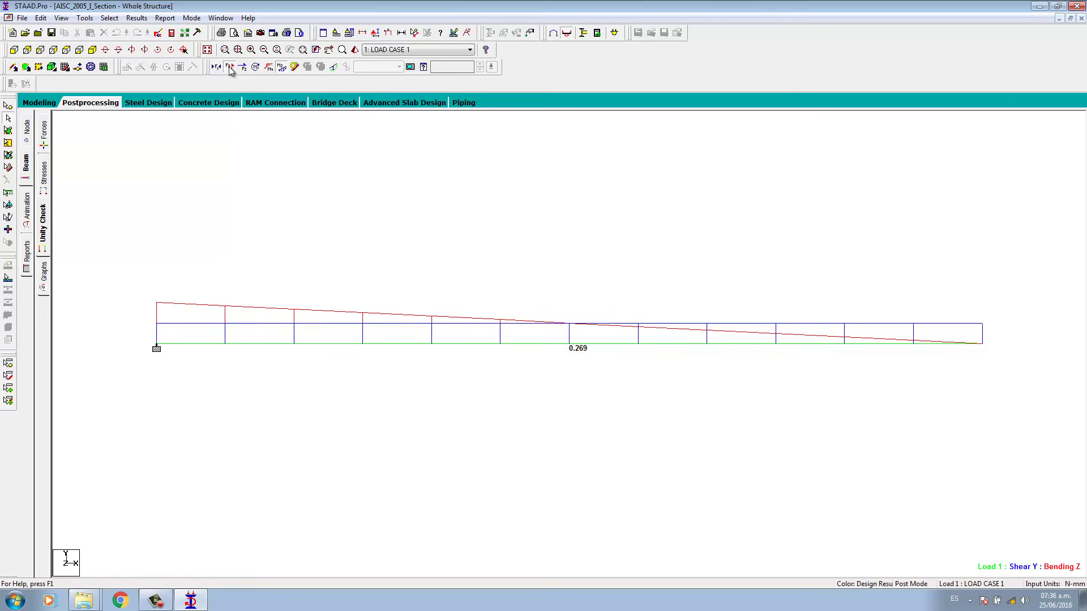
click(230, 67)
click(243, 68)
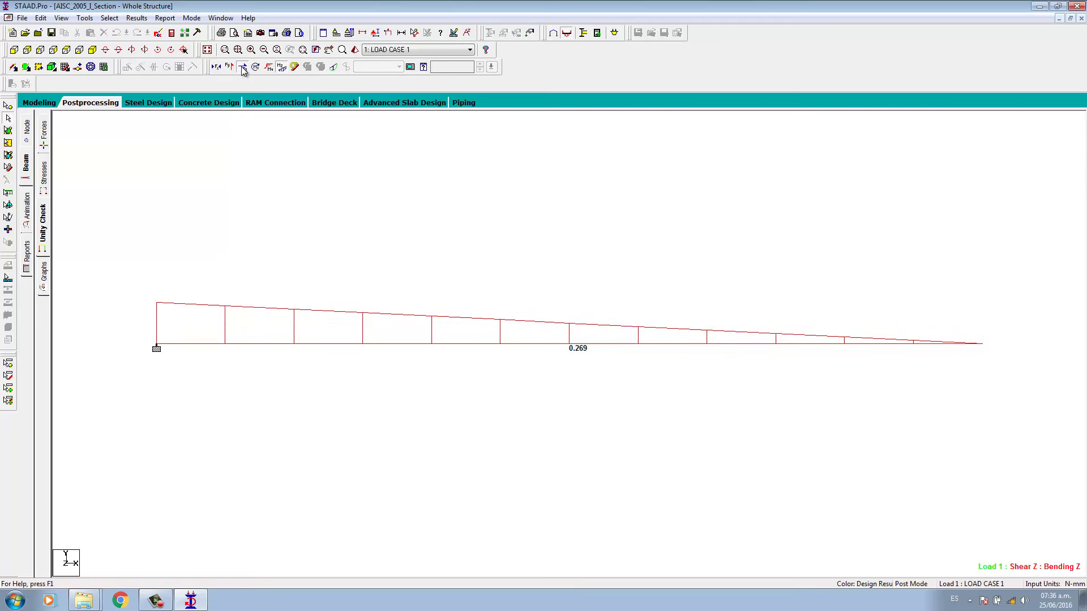
click(242, 67)
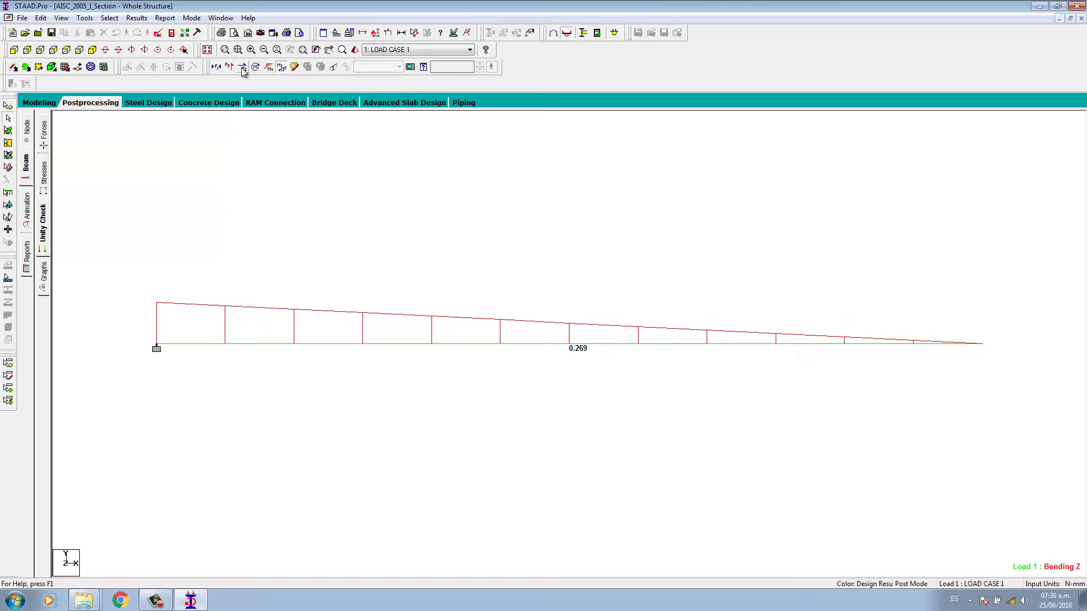
Step: Briefly check the beam's torsion, Bending Y and Beam Stress diagrams, leaving only Bending Z displayed
click(255, 67)
click(256, 67)
click(268, 67)
click(269, 68)
click(282, 68)
click(282, 69)
click(294, 68)
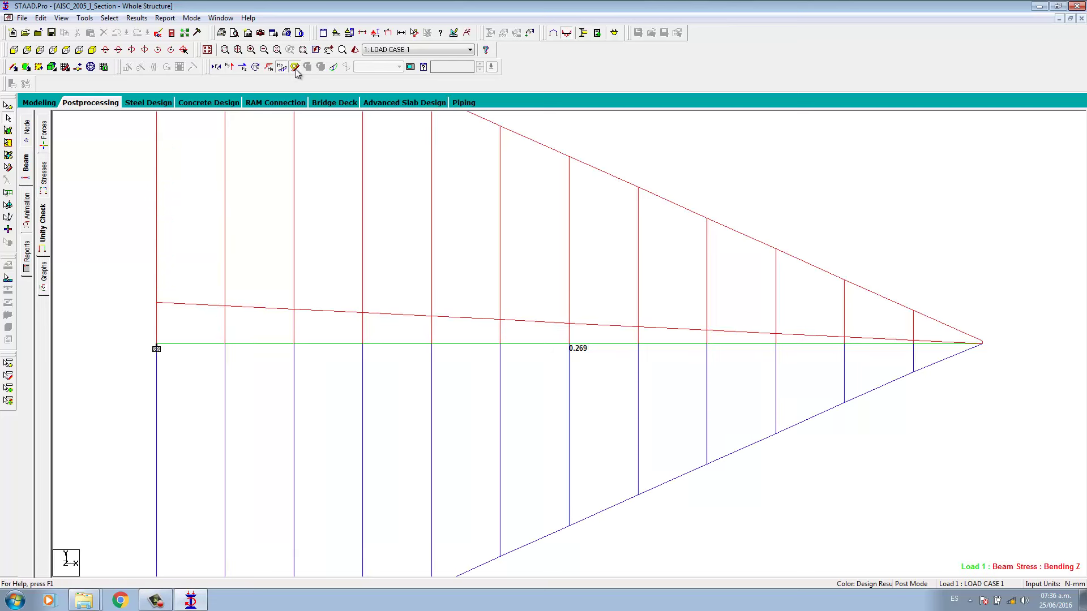
click(295, 68)
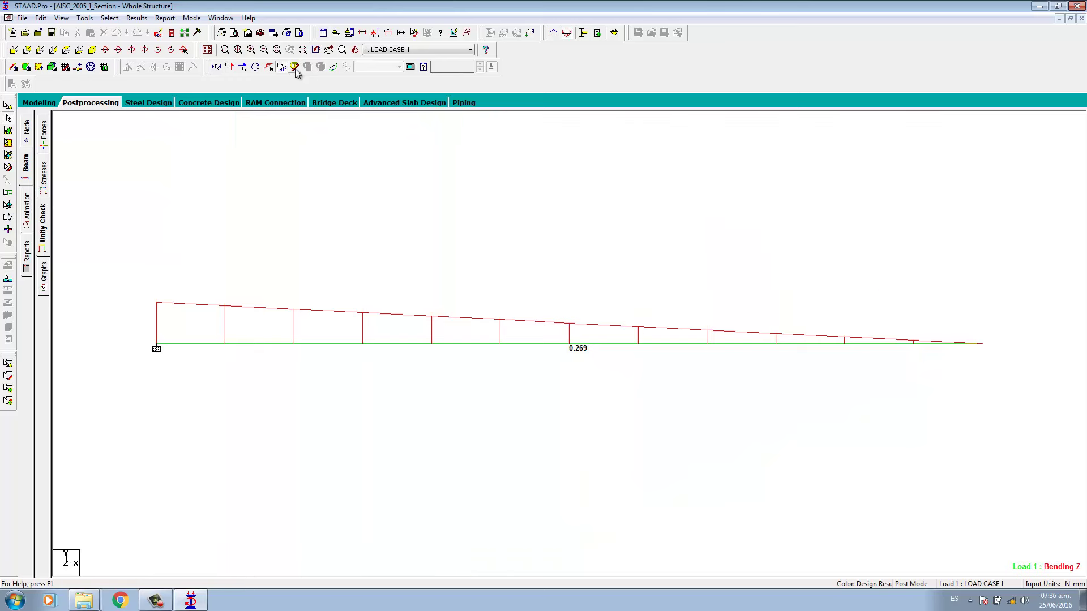
Step: Show the beam's displacement diagram and set its result scale to 0.1 mm per mm
click(333, 68)
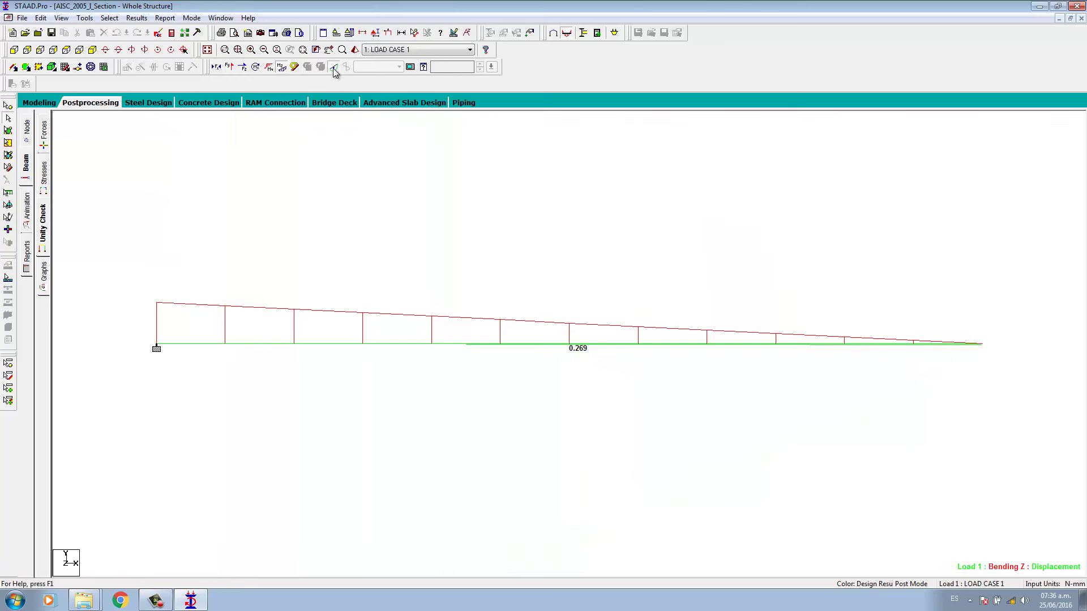
click(454, 33)
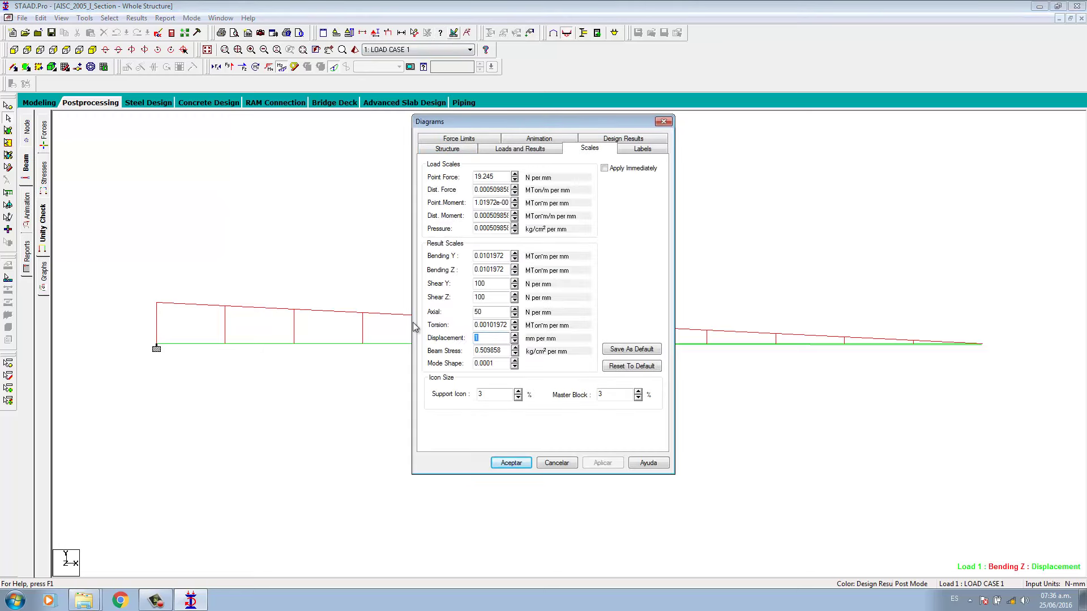
key(BackSpace)
text(.1)
click(603, 463)
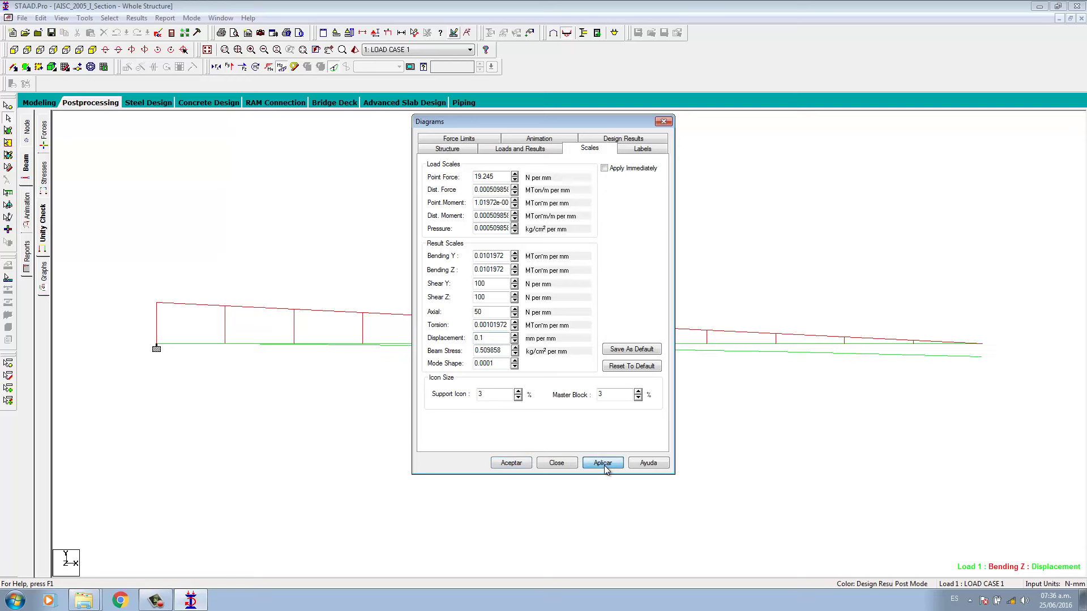
click(513, 463)
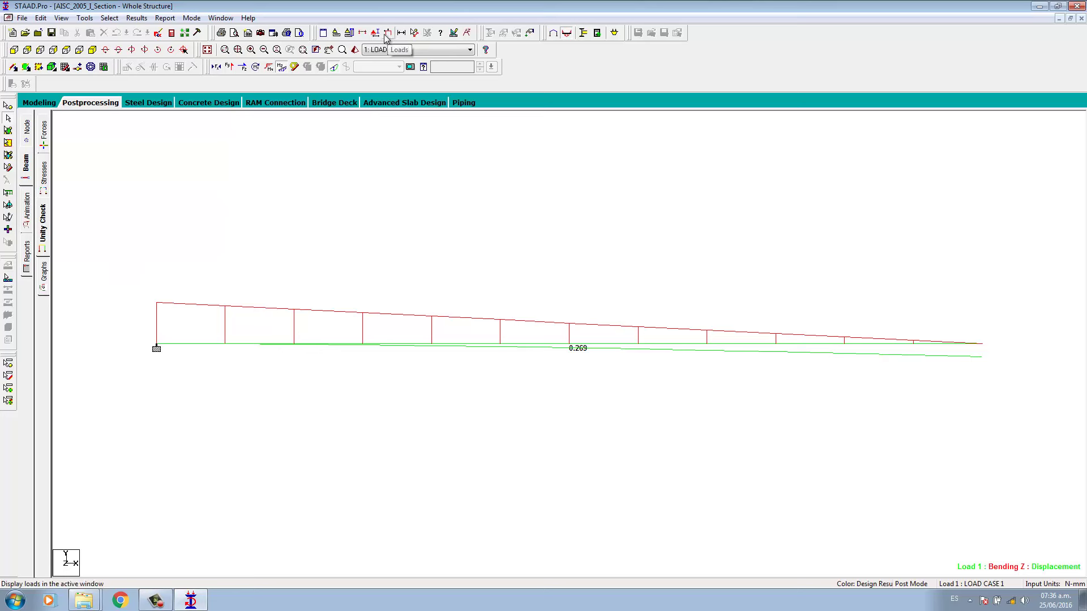
click(23, 18)
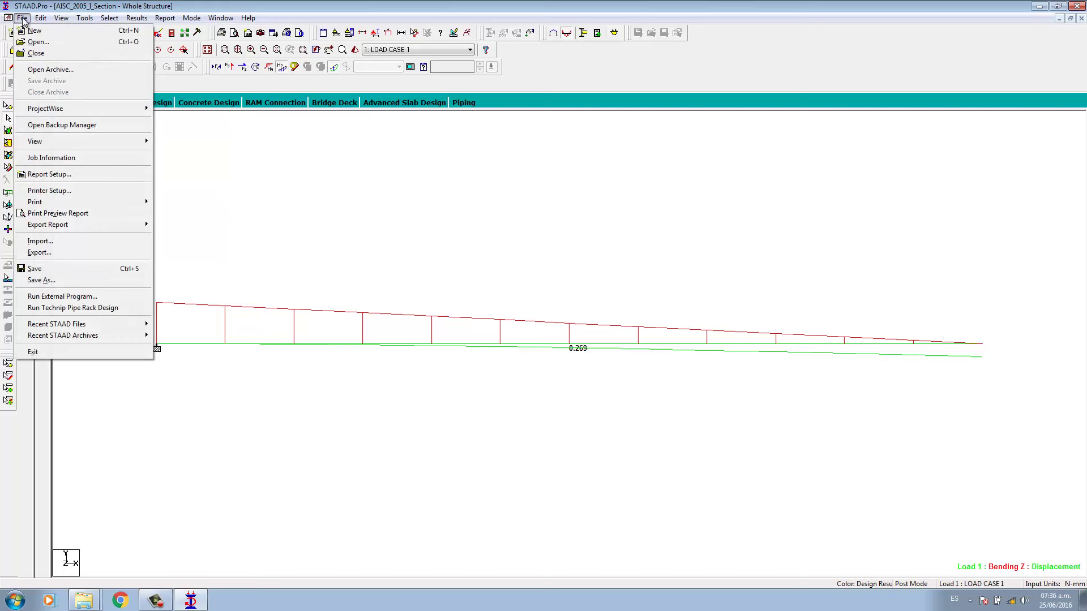
click(23, 19)
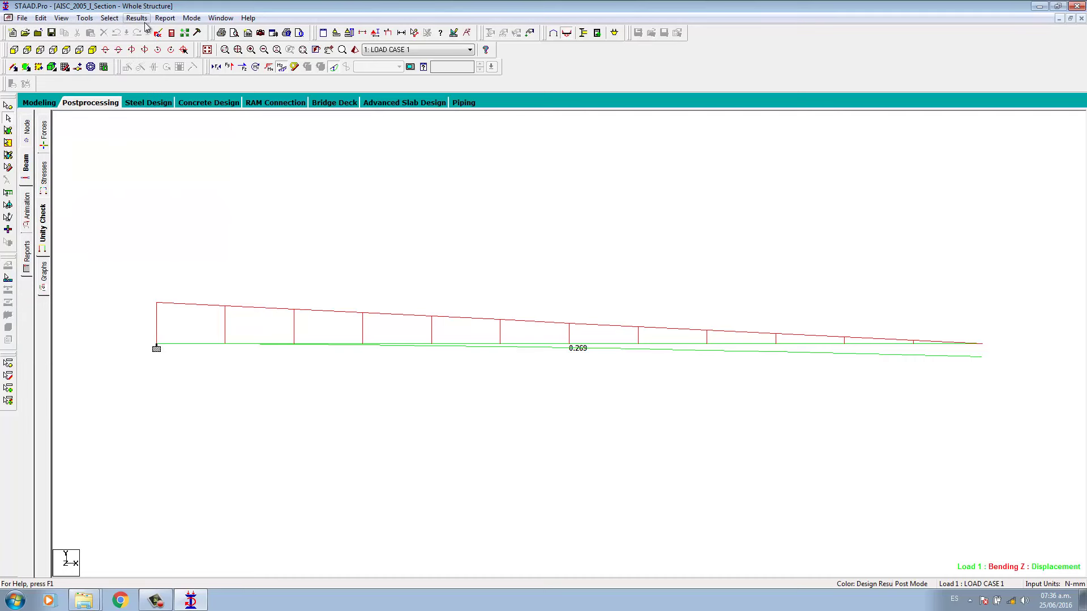
click(23, 19)
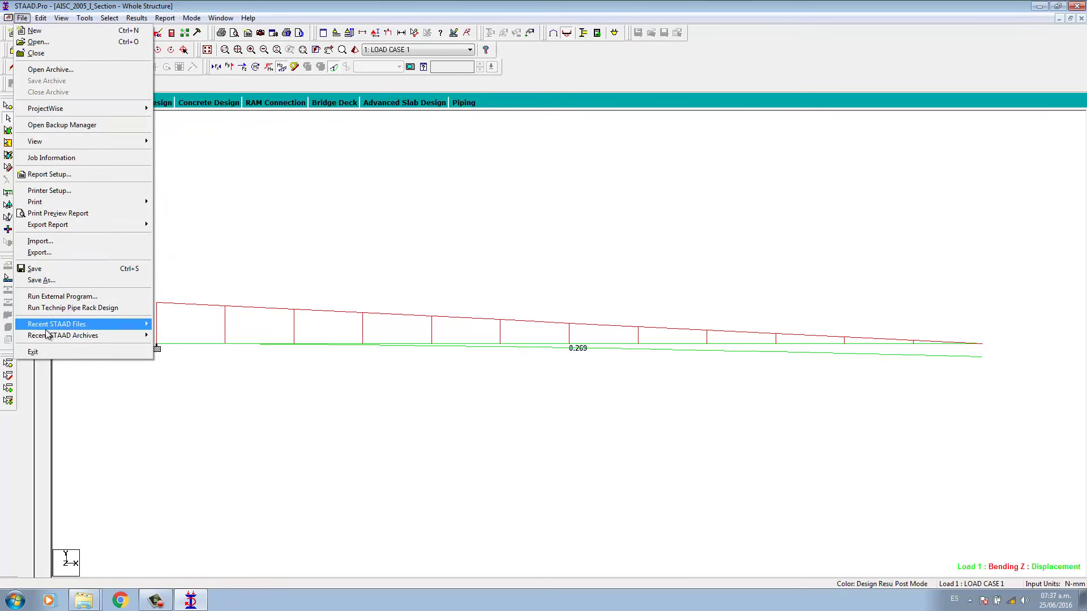
click(25, 19)
click(41, 18)
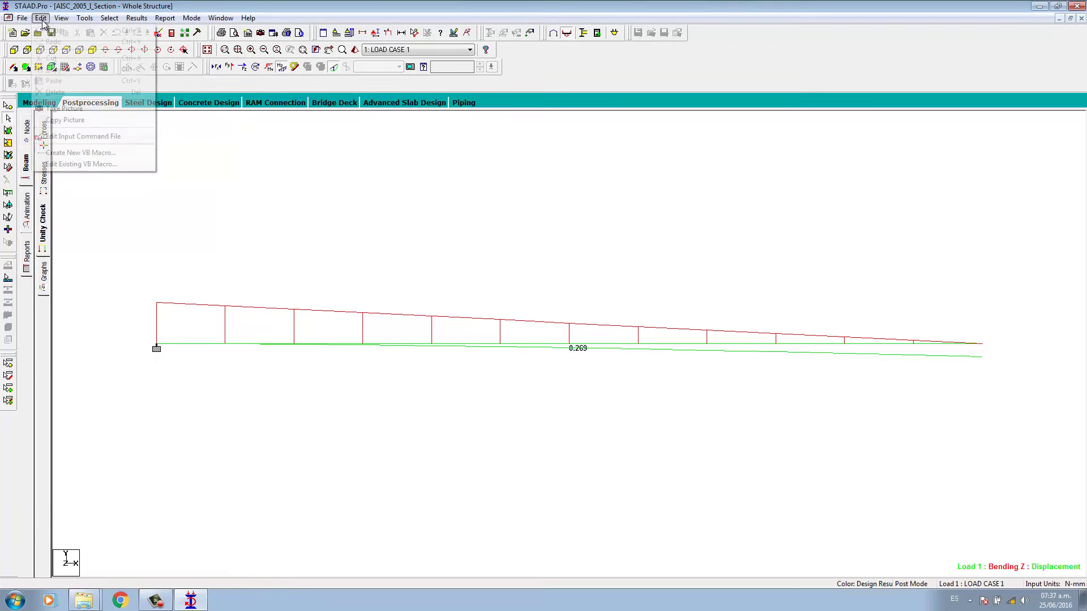
click(41, 19)
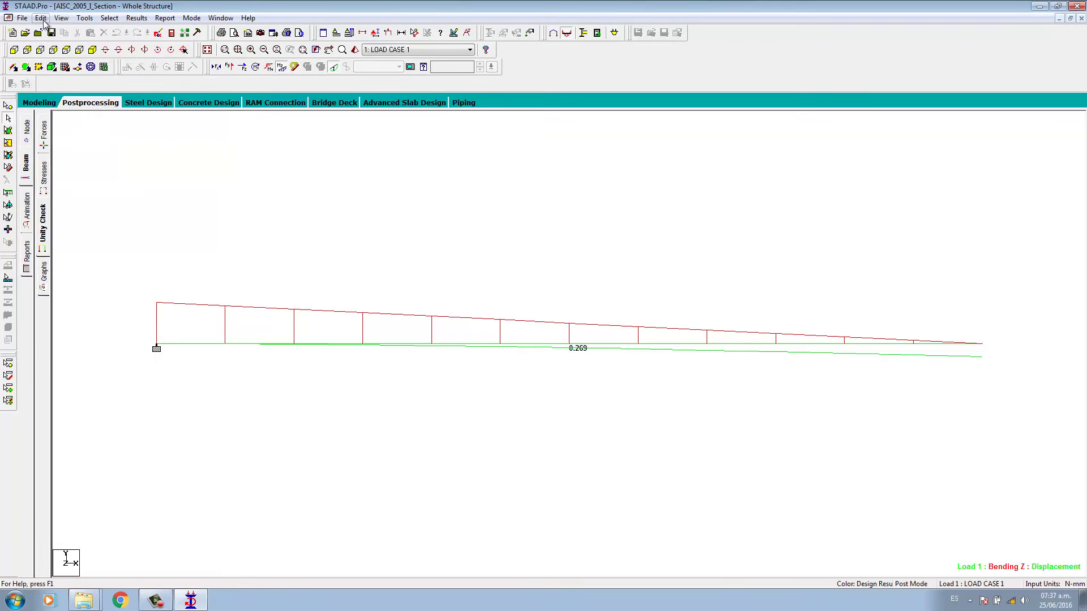
Step: Open a 3D rendered view of the beam
click(61, 19)
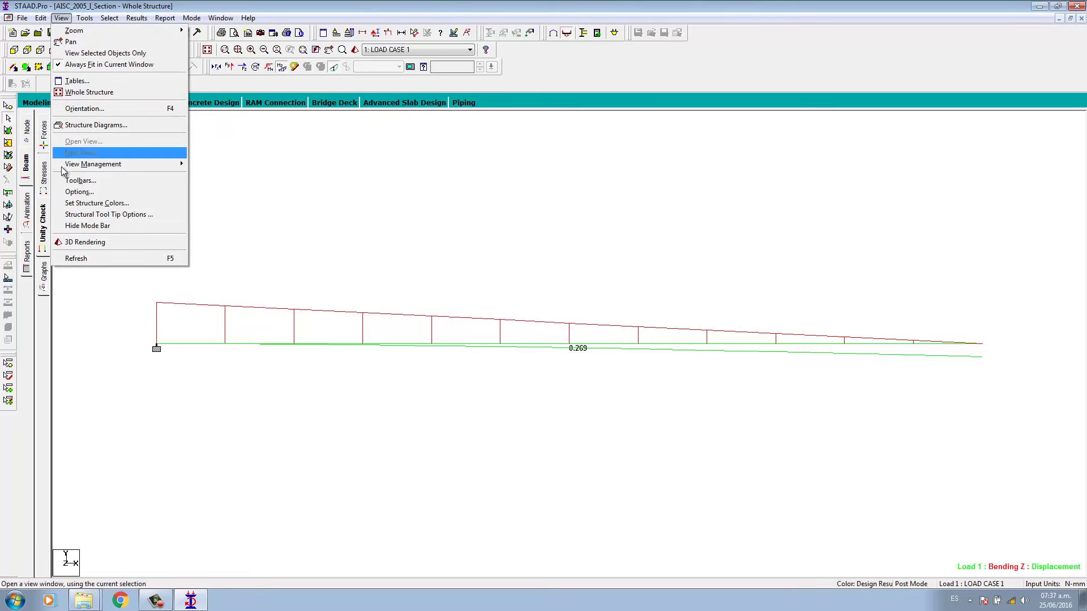
click(80, 244)
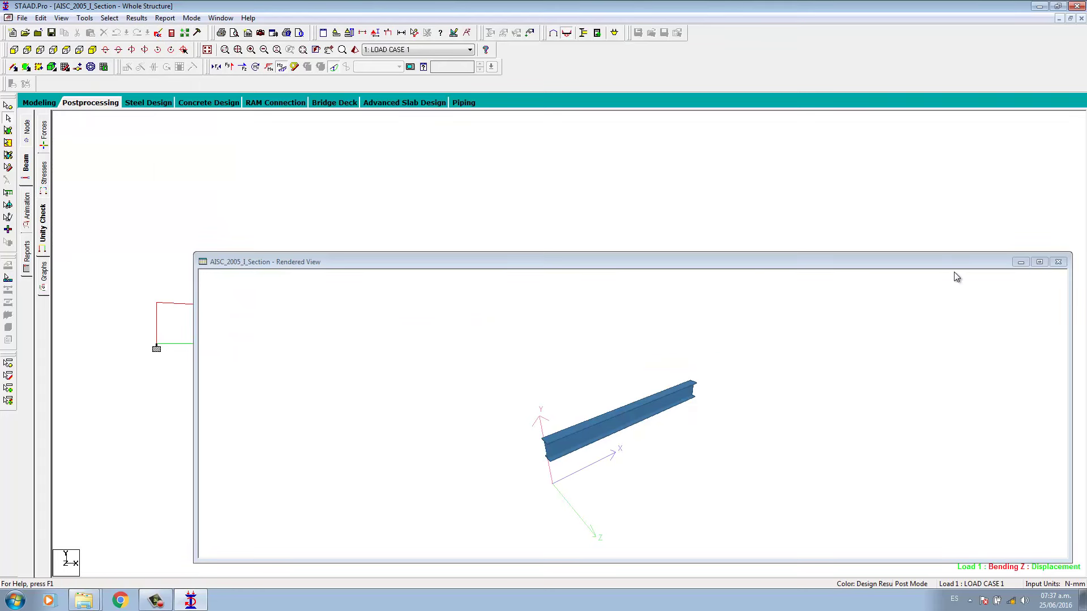
Step: Enlarge the rendered view of the beam, and switch to the animation results without setting up an animation
click(1040, 261)
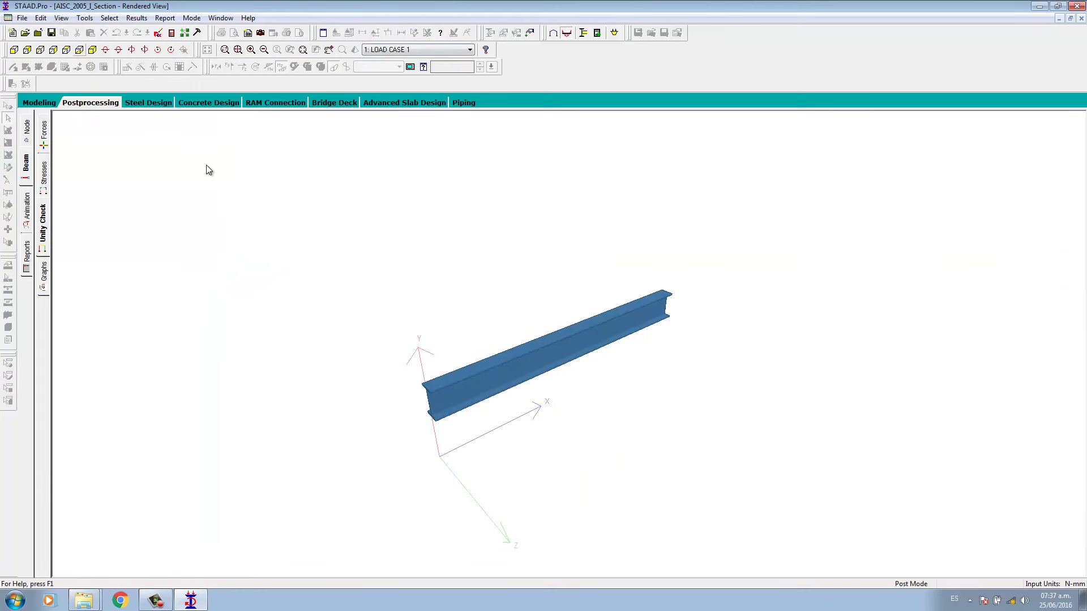
click(27, 211)
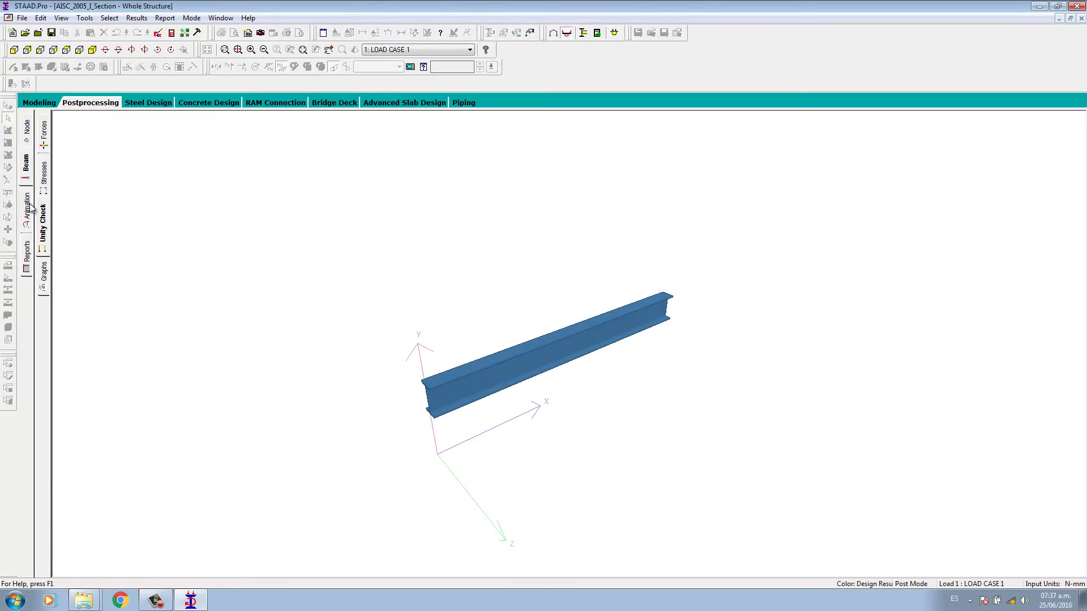
click(664, 122)
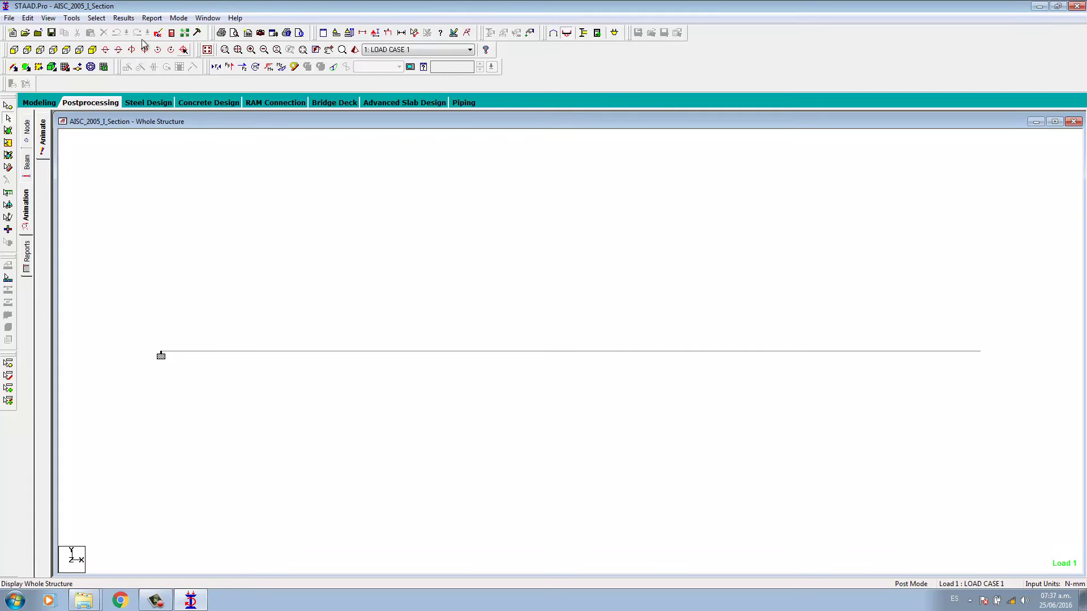
click(49, 17)
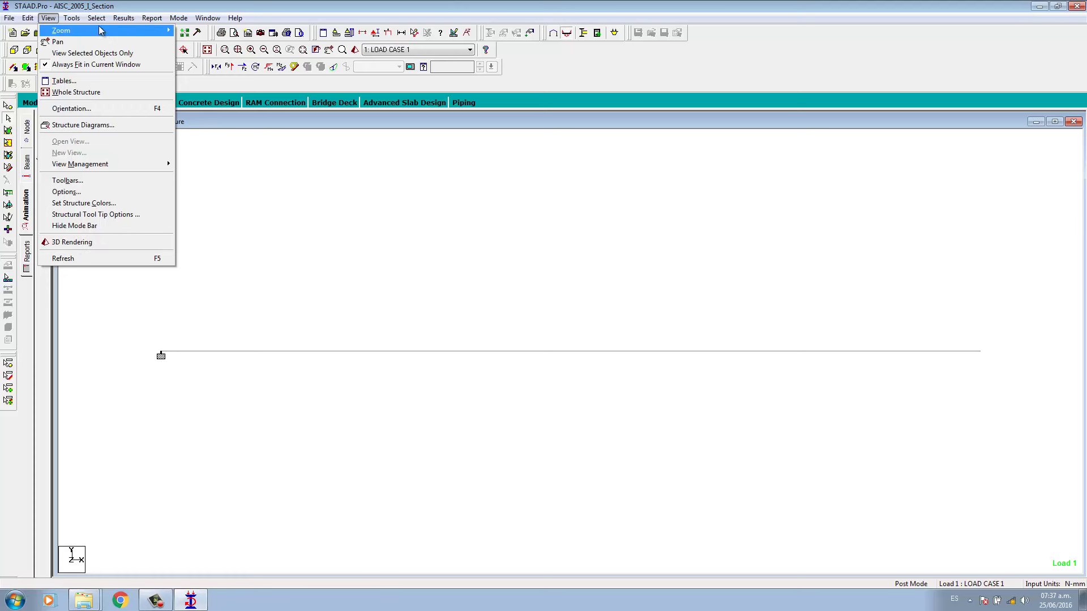
mouse_move(97, 19)
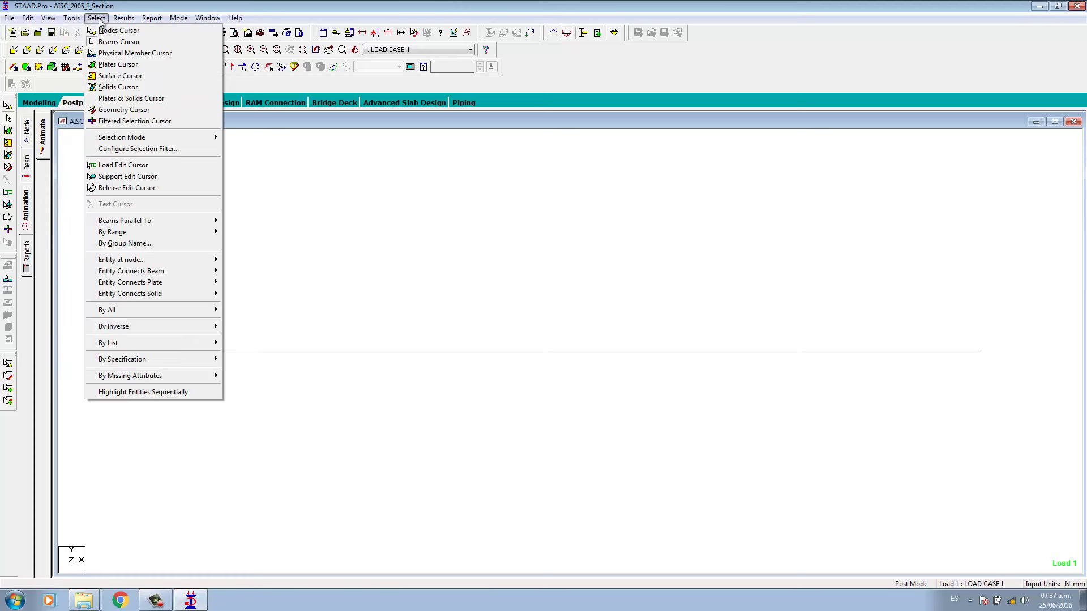
click(306, 175)
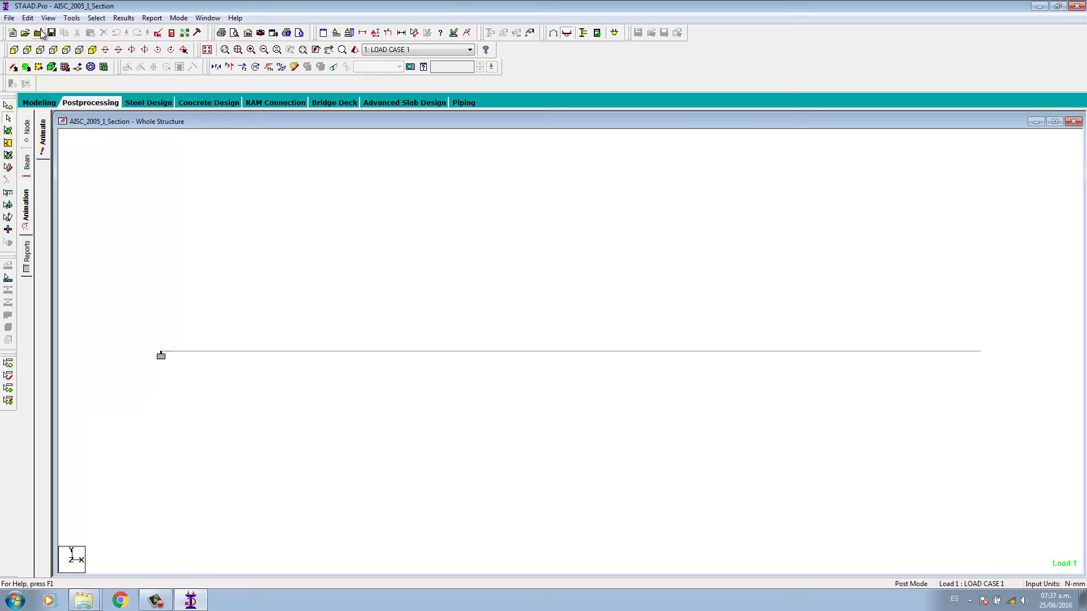
click(96, 18)
click(97, 18)
click(124, 18)
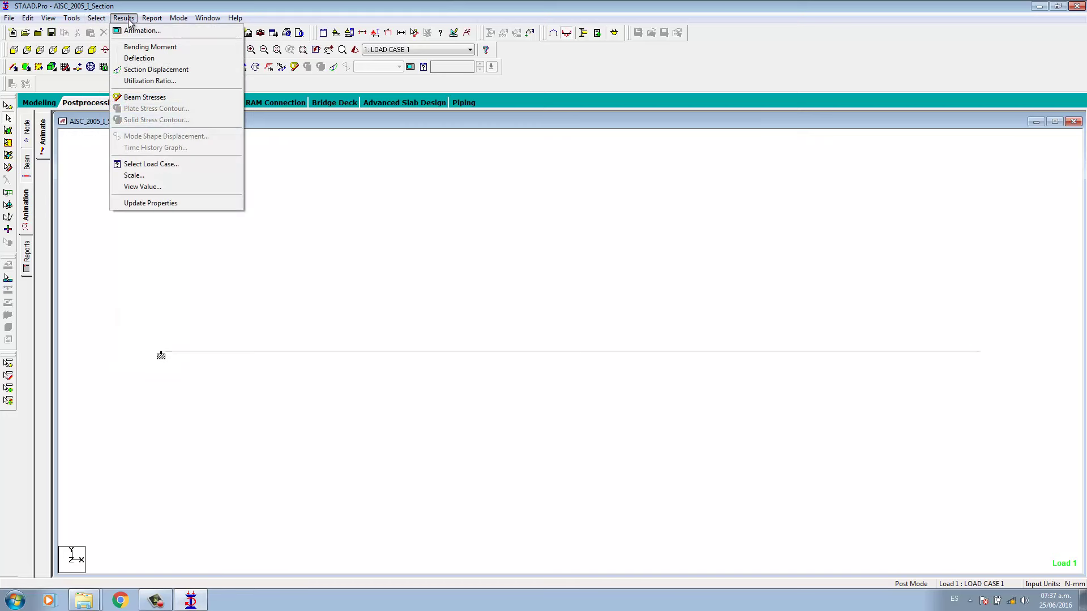
click(124, 18)
click(151, 19)
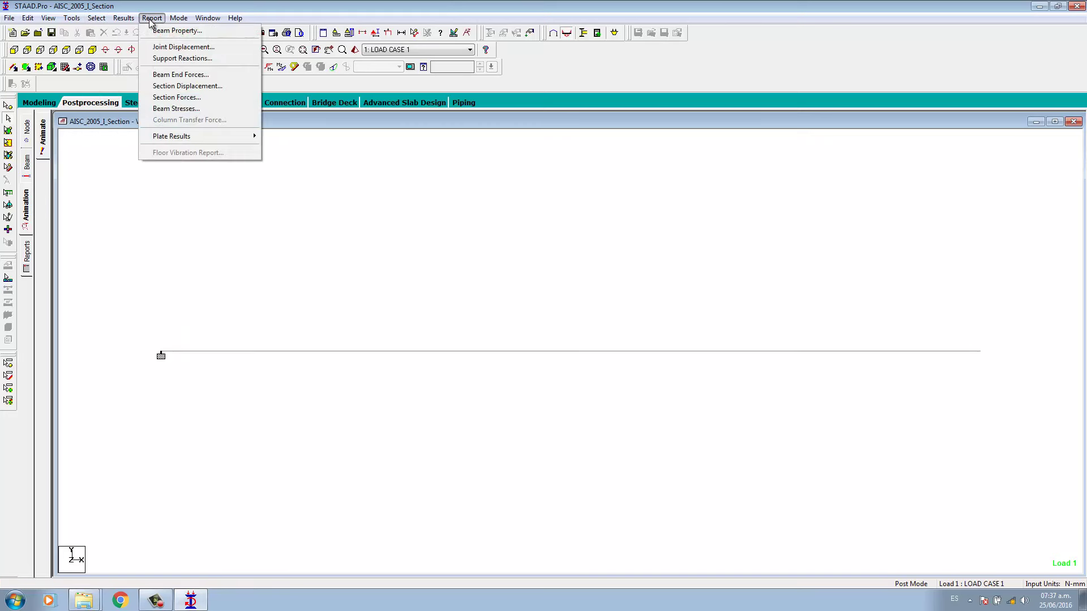
click(151, 19)
click(179, 18)
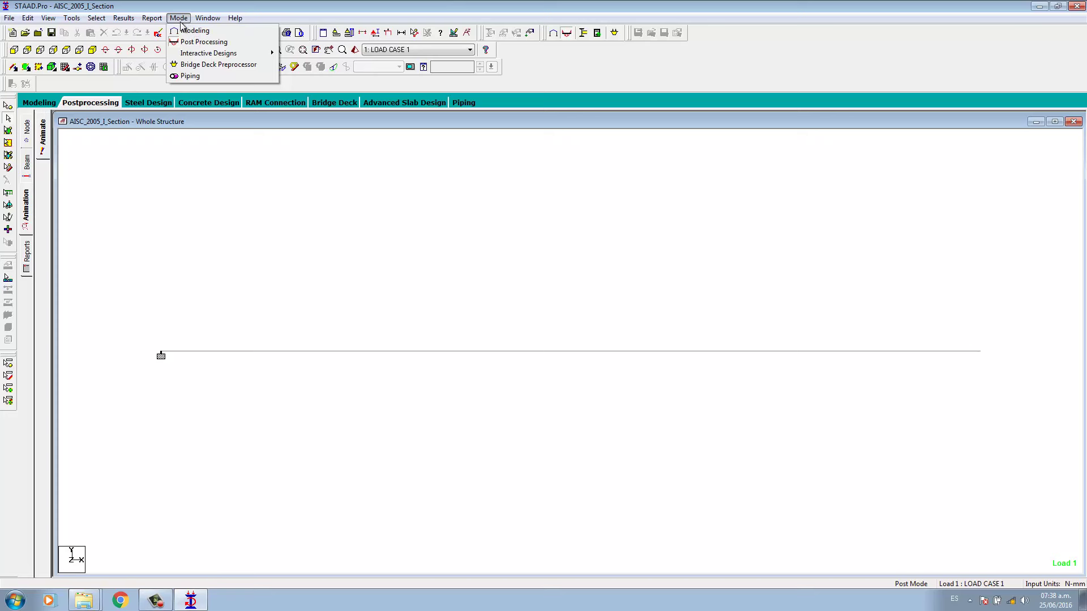
mouse_move(207, 18)
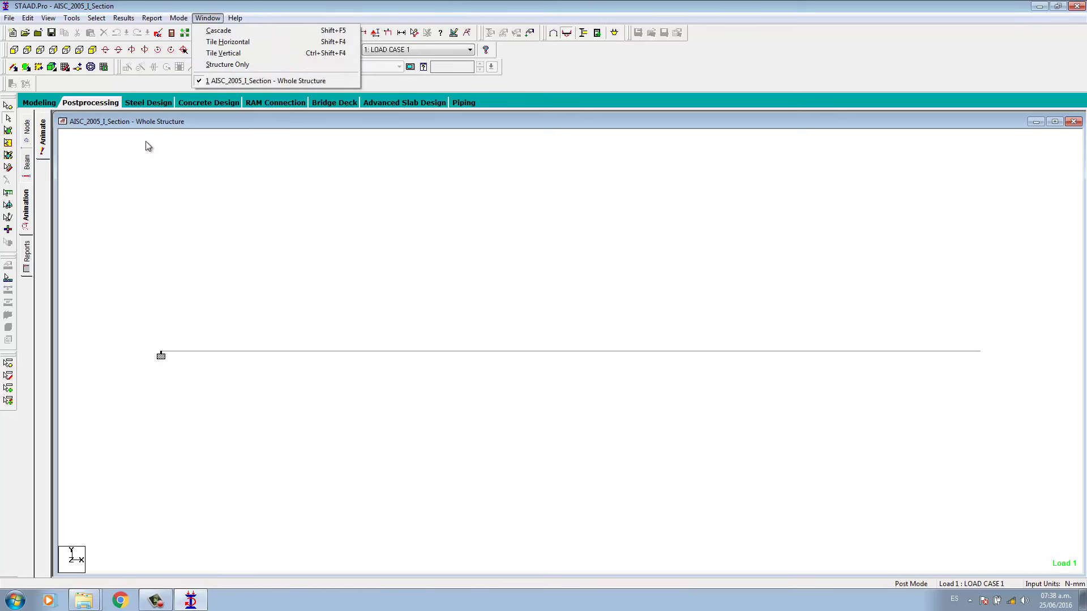
click(28, 216)
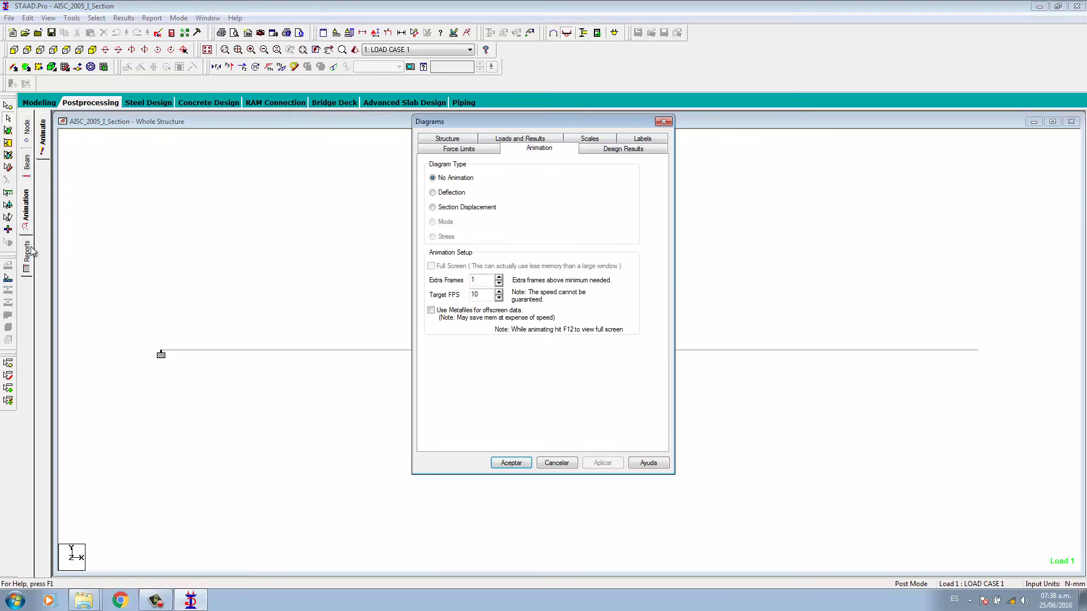
click(663, 121)
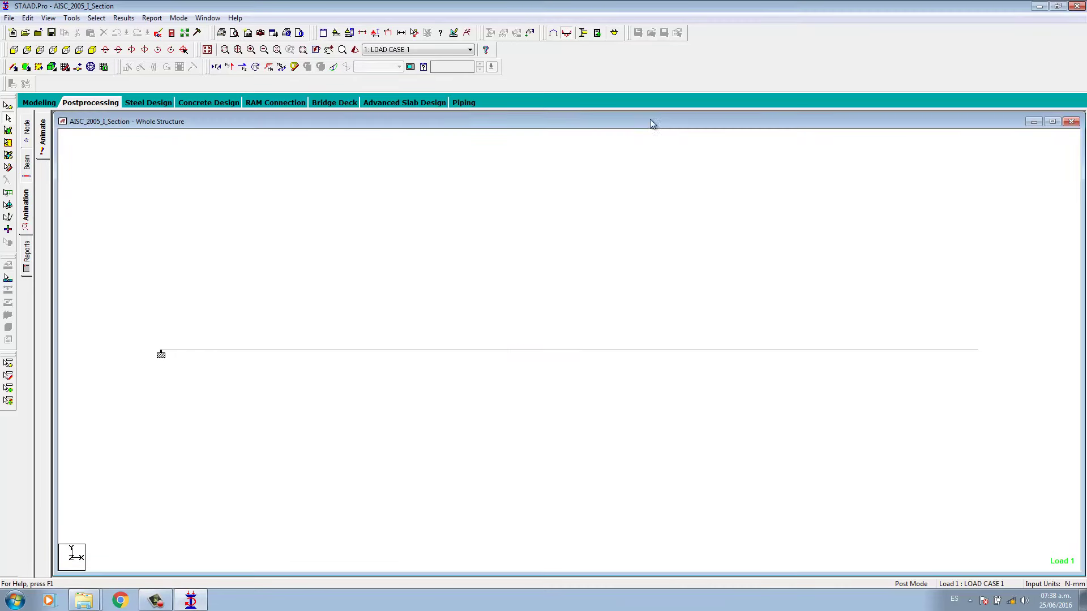
Step: Show the beam force results and tile the structure view and force tables vertically
click(30, 172)
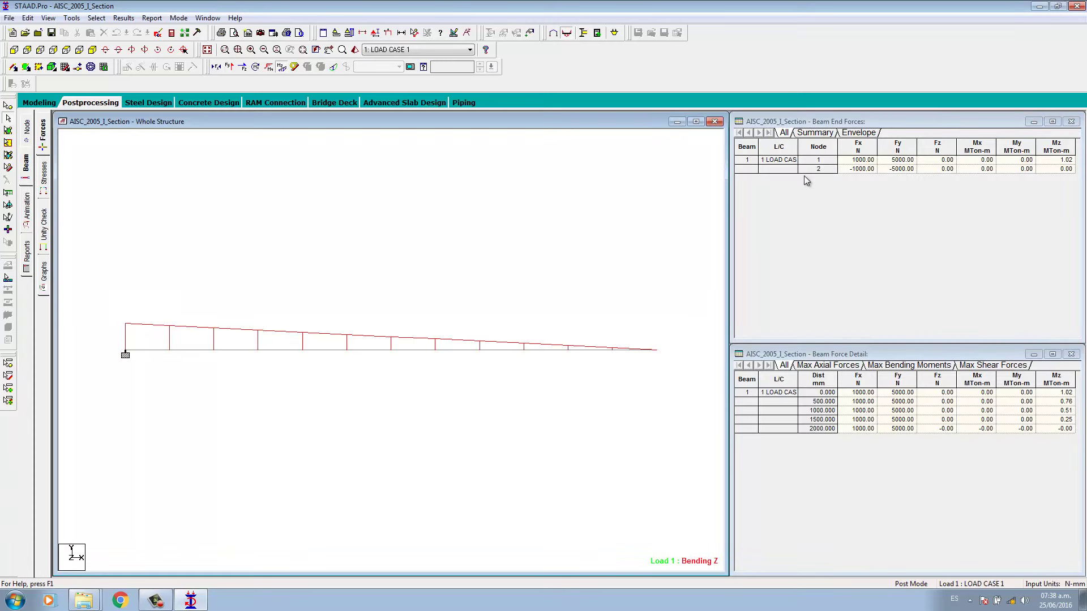
click(212, 19)
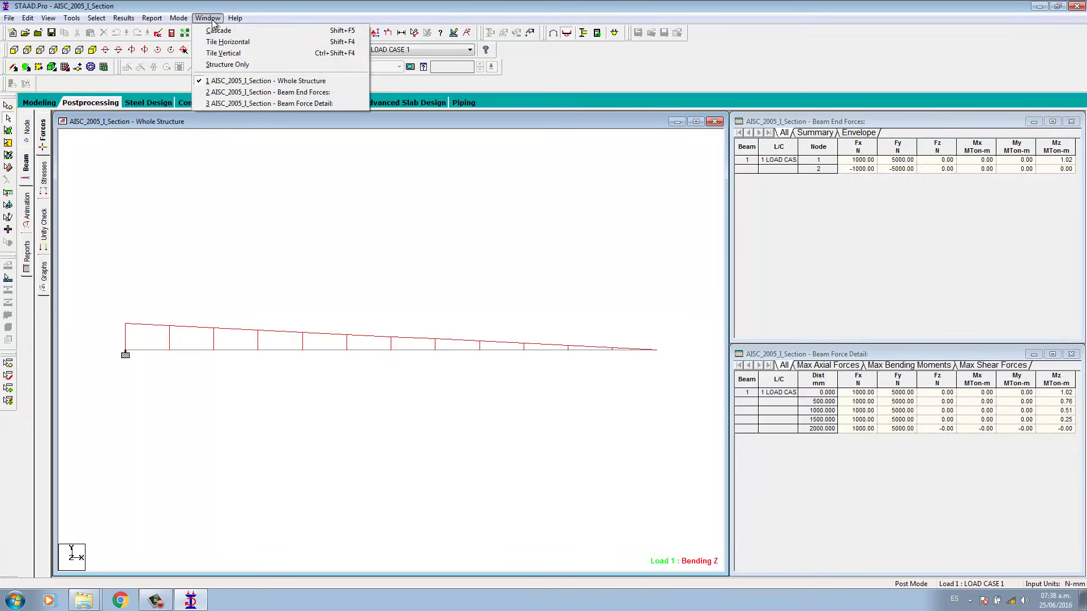
click(221, 54)
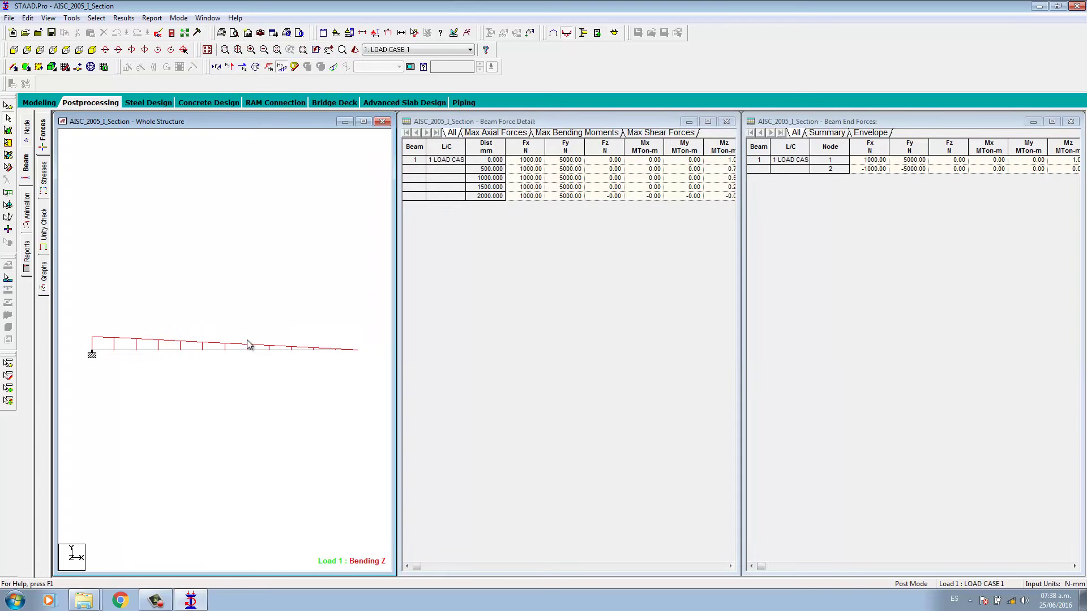
click(235, 19)
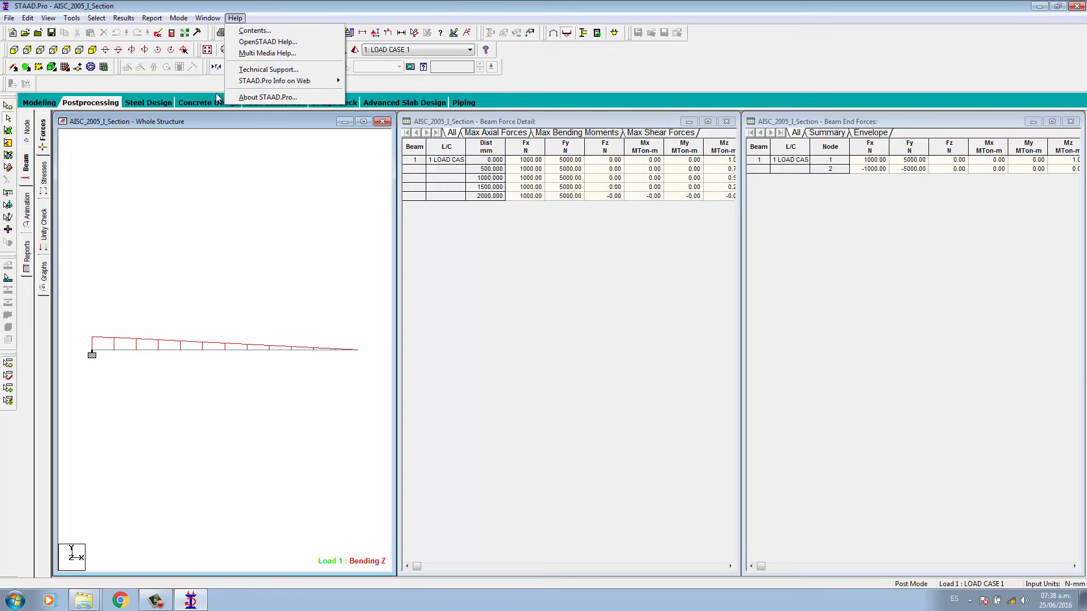
click(227, 201)
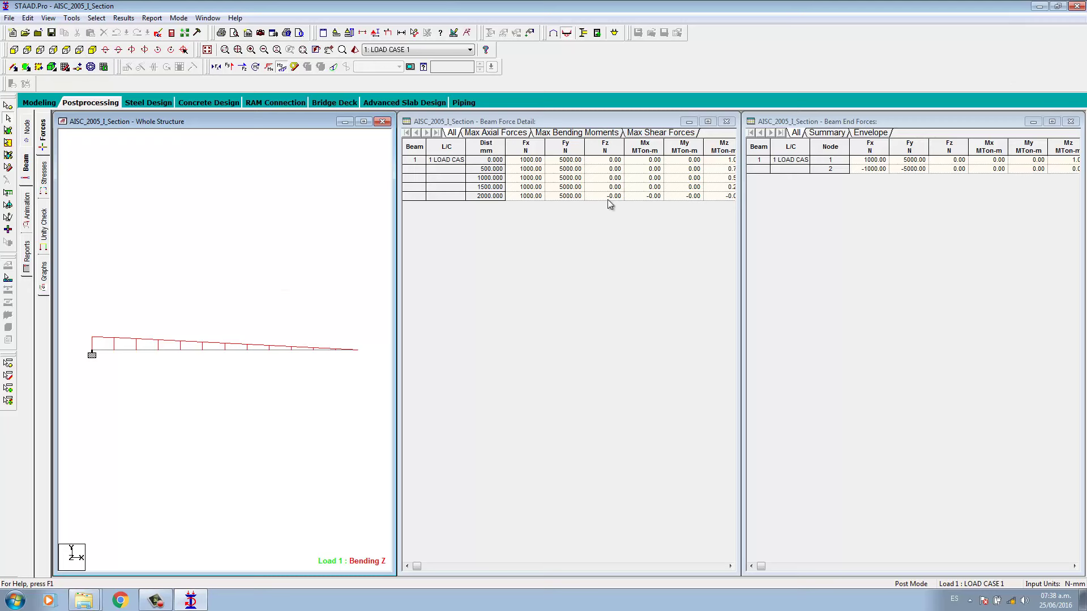
Step: Close the AISC_2005_I_Section session and relaunch STAAD.Pro to its start page
click(1077, 6)
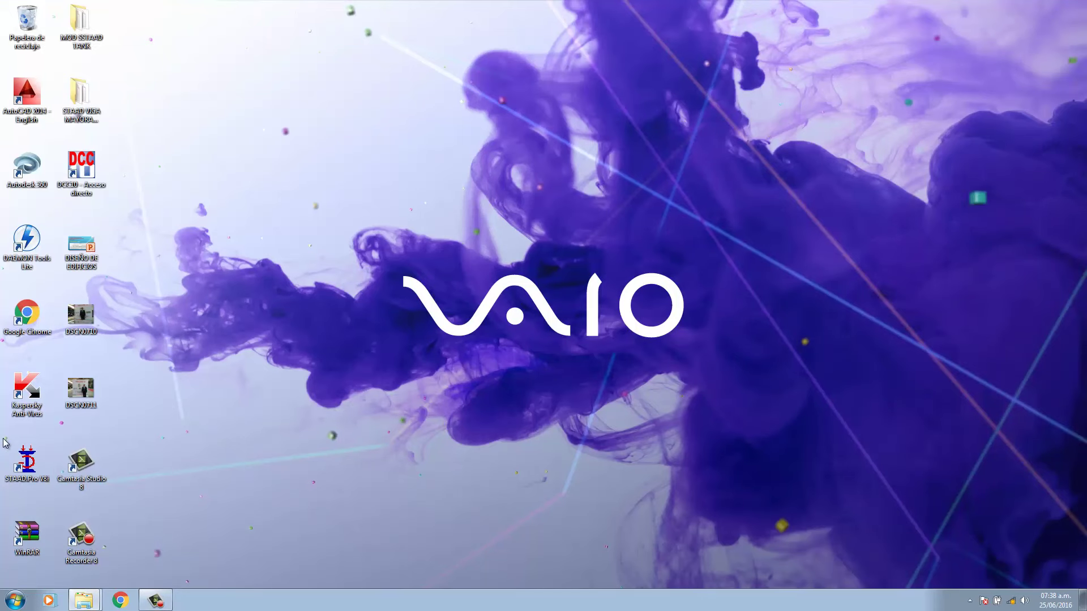
double_click(27, 459)
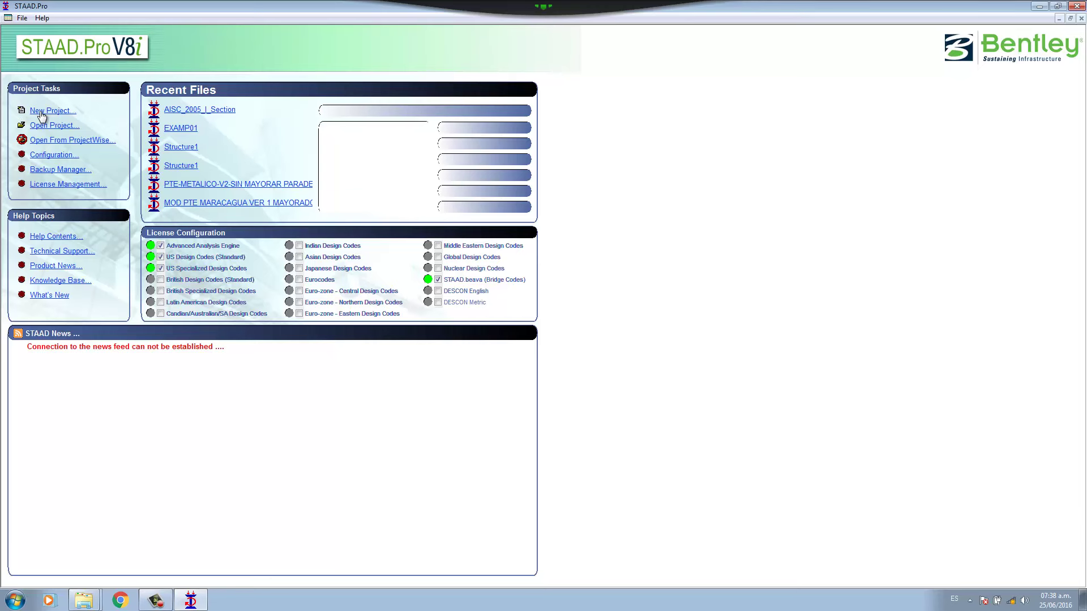
mouse_move(161, 605)
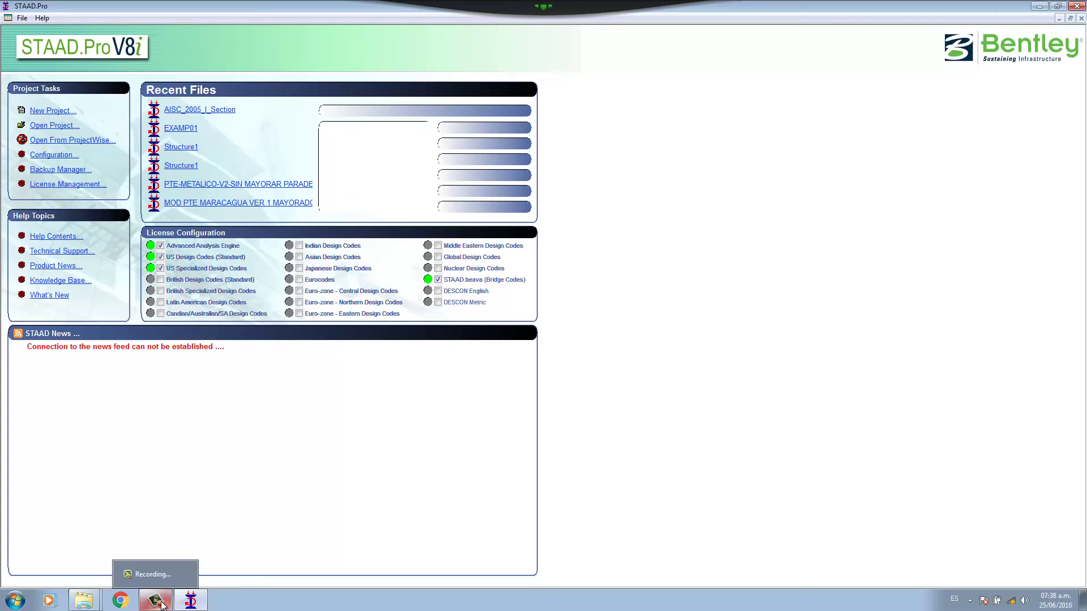
Step: Create a new Space project named Structure1 in meters and metric tons, overwriting the existing file and starting with Add Beam
click(49, 113)
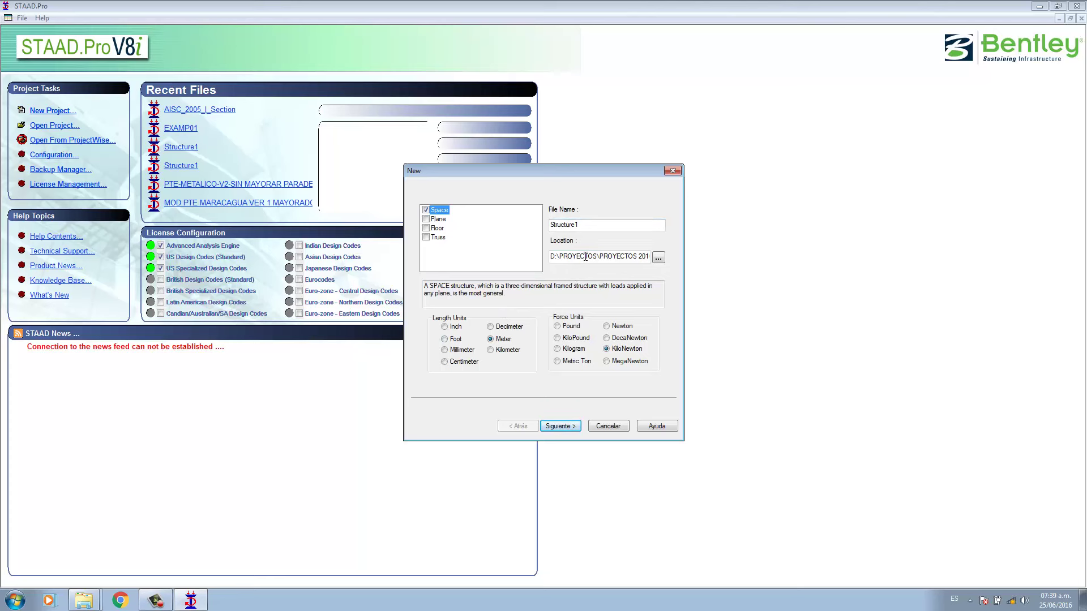
drag(577, 226, 574, 225)
click(573, 361)
click(561, 425)
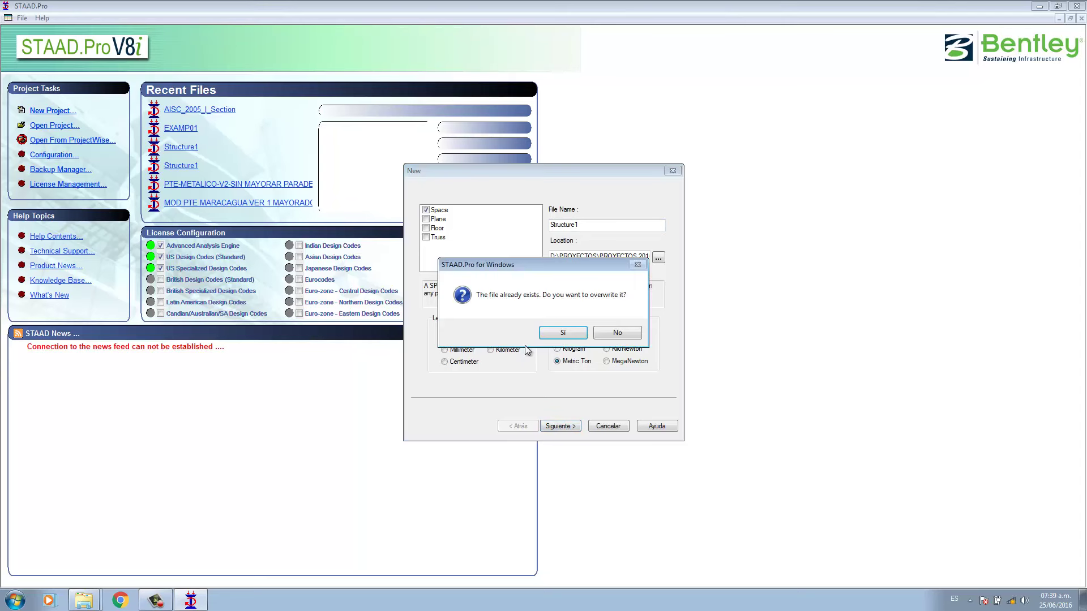
click(567, 333)
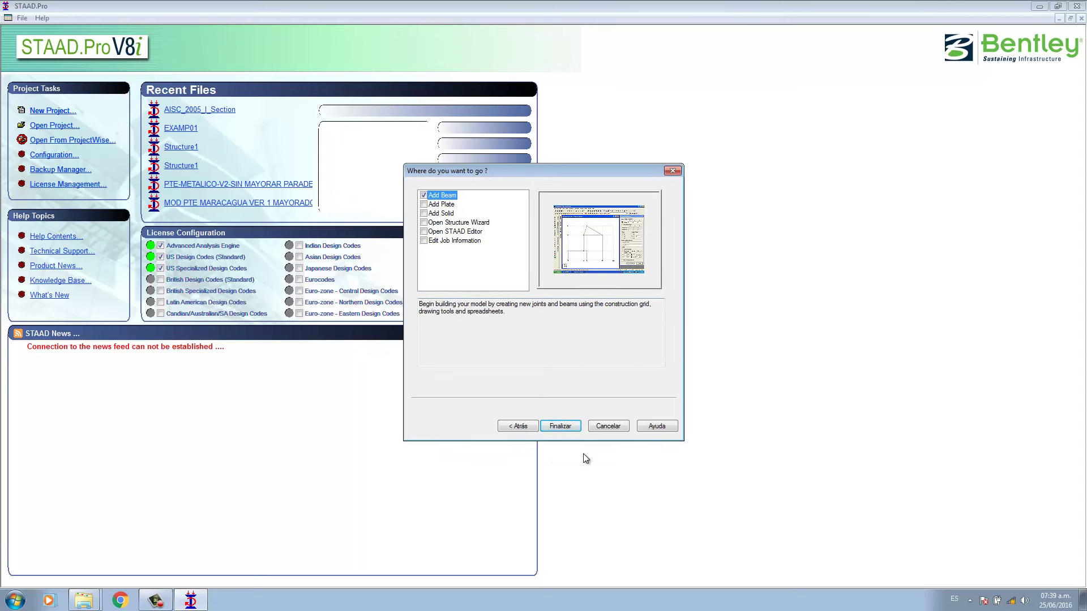
click(560, 430)
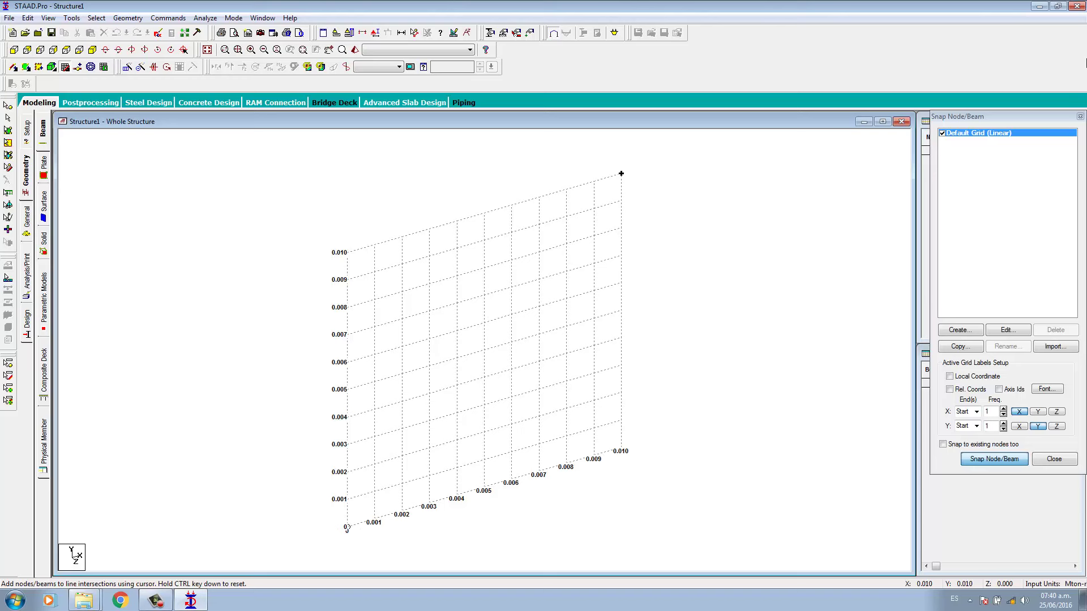
Step: Dismiss the snap grid and add node 1 to the node table at coordinates 0, 0, 0
click(1080, 118)
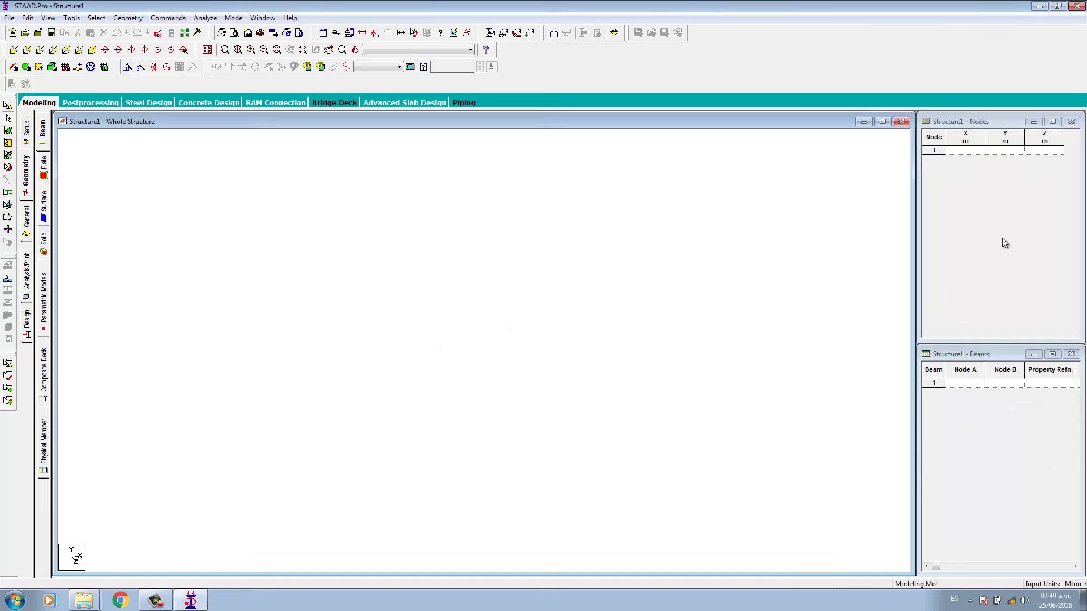
click(967, 152)
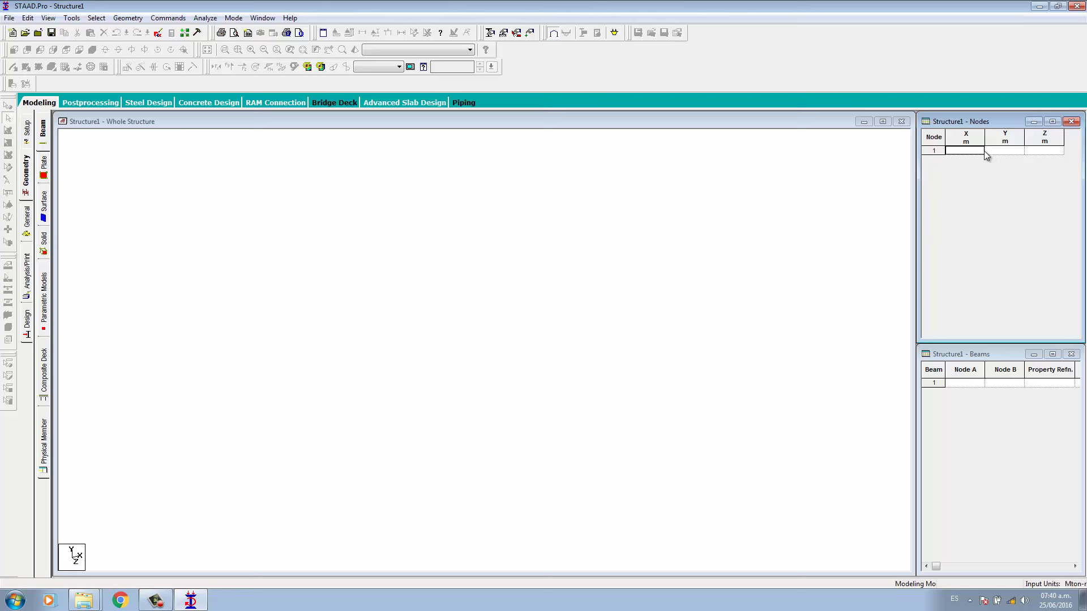
text(0)
key(Tab)
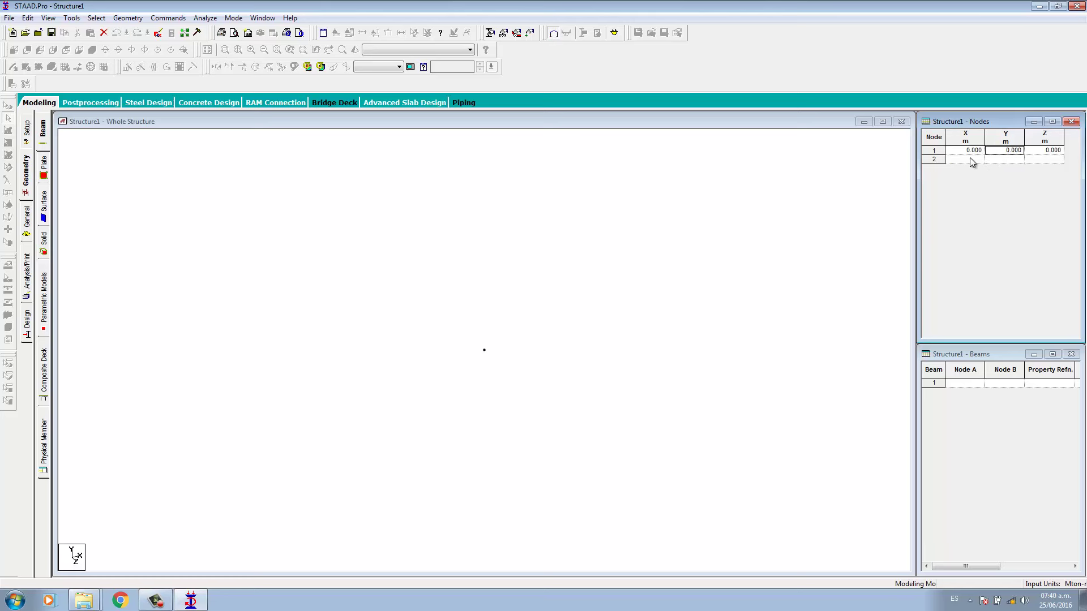
Step: Add node 2 to the node table with X 0 and Y 3 m
click(970, 151)
double_click(976, 151)
click(966, 160)
click(967, 160)
text(0)
click(1011, 159)
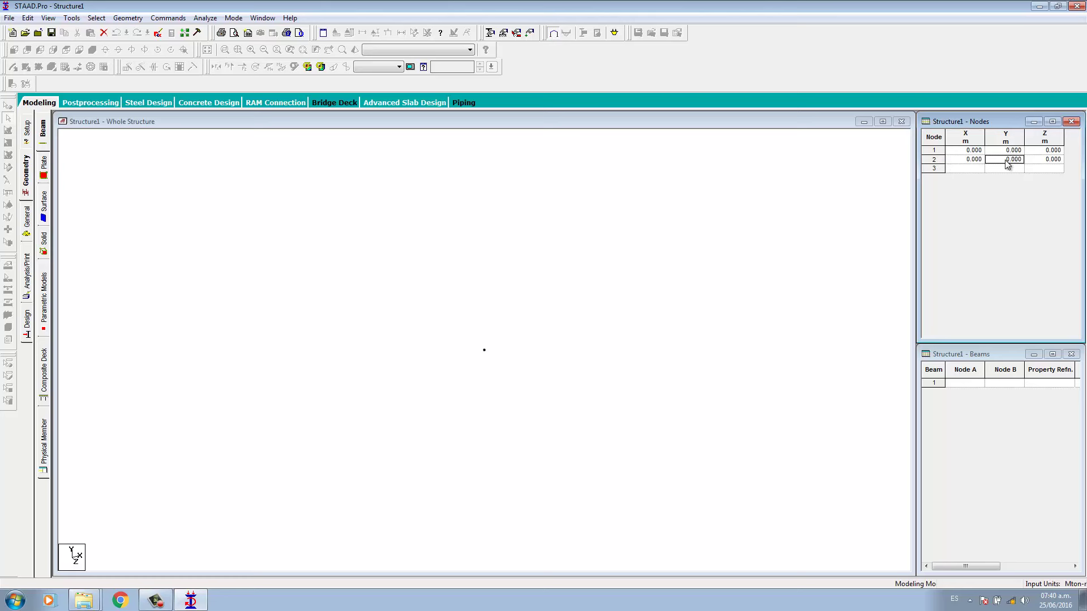
text(3)
key(Tab)
Step: Add node 3 to the node table with X 0 and Y 5.7 m
click(967, 170)
text(0)
click(1011, 167)
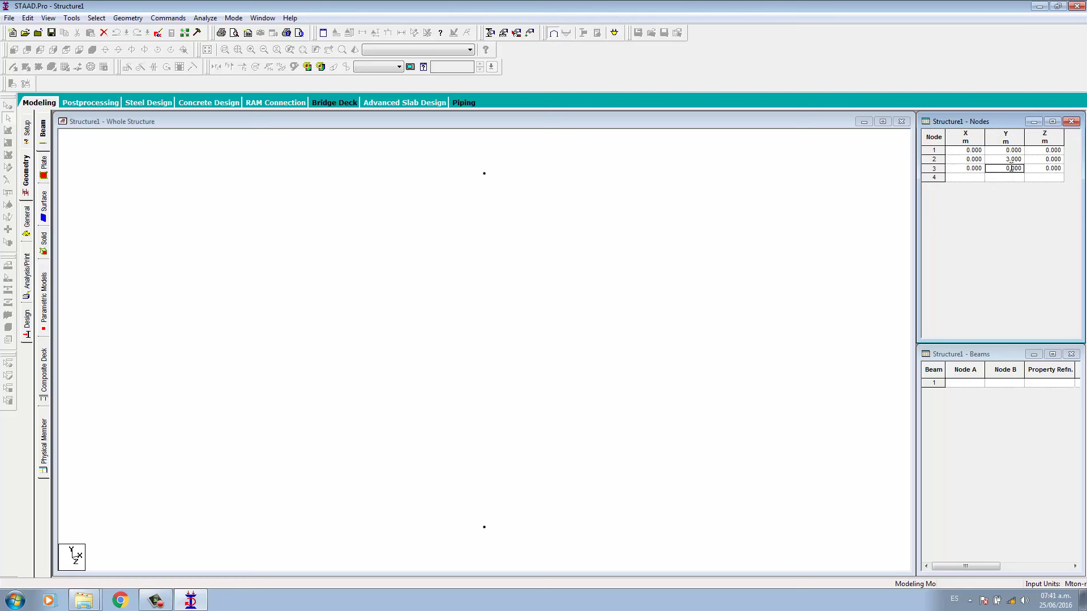
text(6)
text(.74)
key(BackSpace)
key(Tab)
Step: Add node 4 to the node table with X 0 and Y 8.2 m
click(968, 179)
text(0)
click(1001, 176)
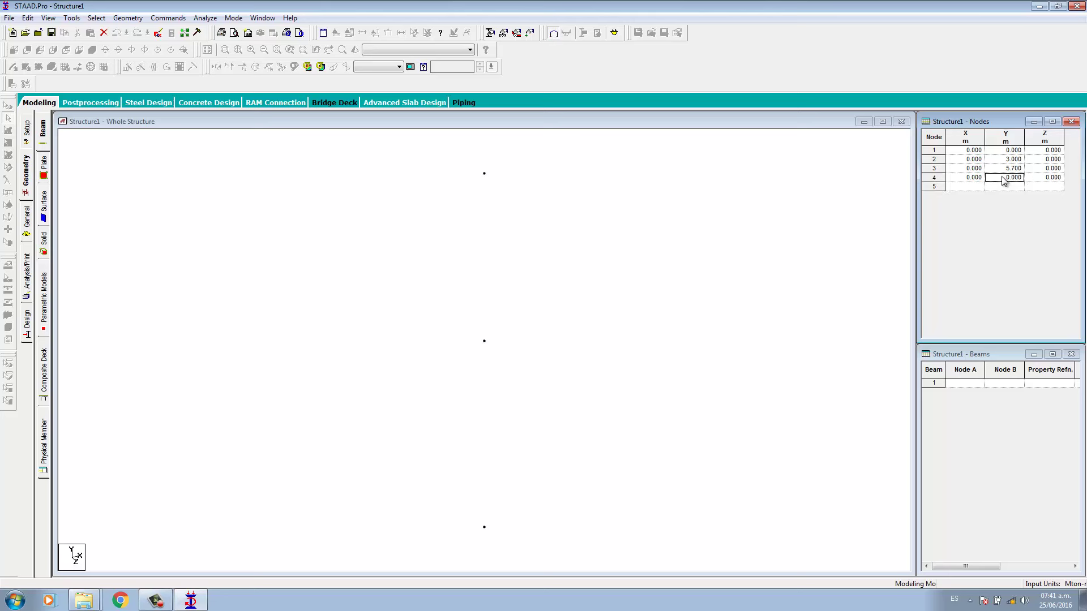
text(8.2)
key(Tab)
double_click(1001, 176)
click(781, 331)
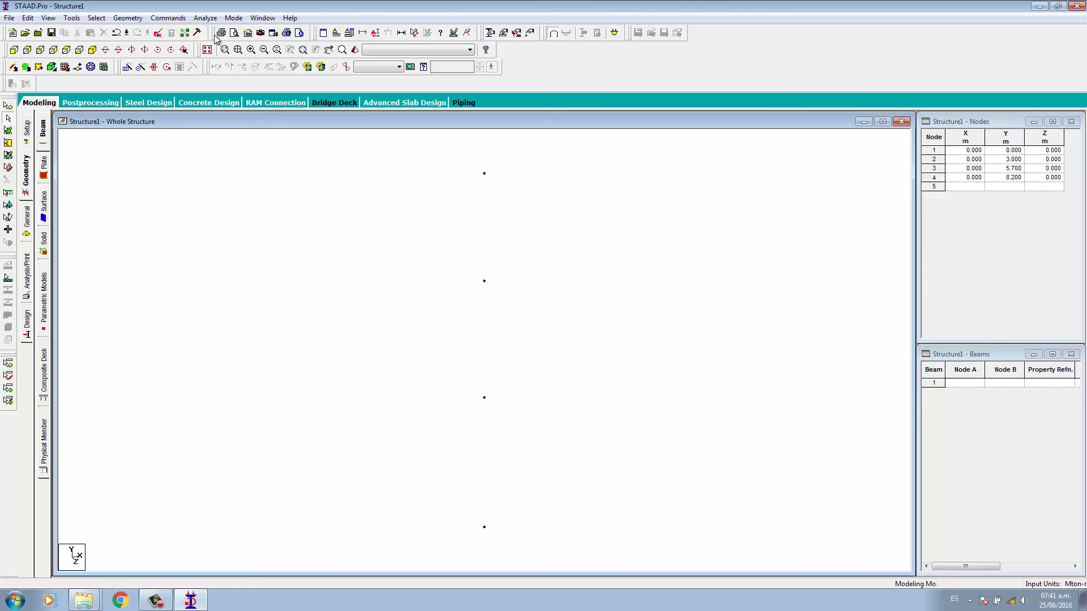
Step: Turn on the node number labels in the structure view
click(375, 33)
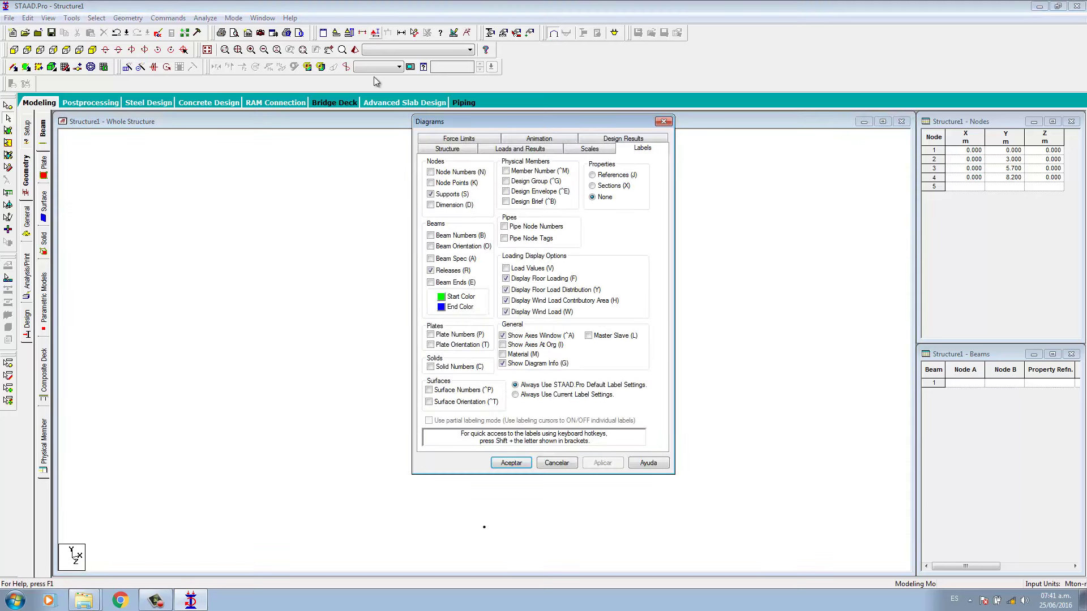
click(431, 173)
click(601, 463)
click(505, 462)
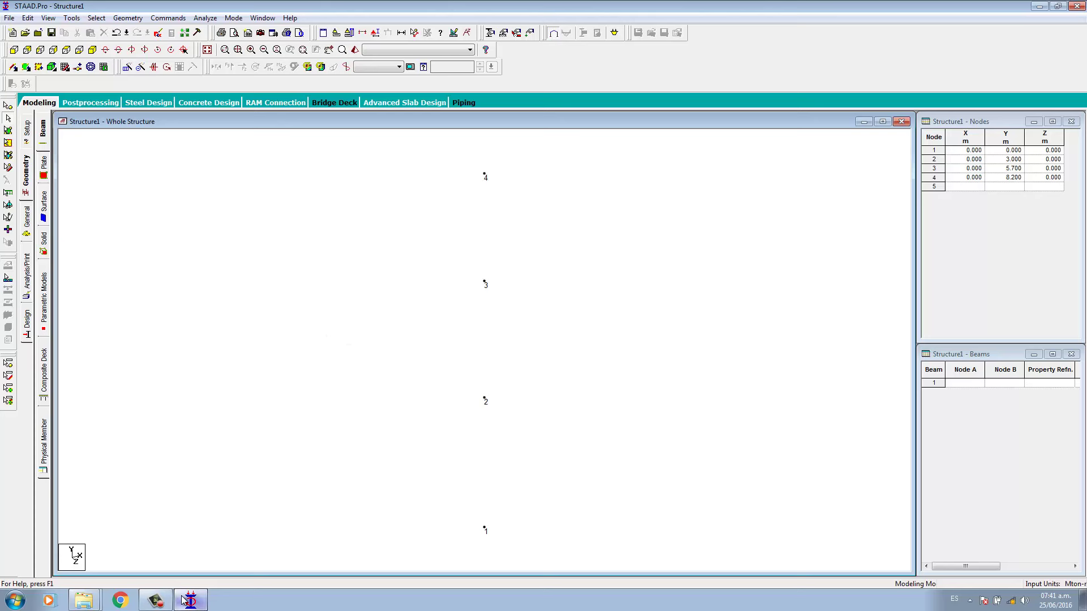
mouse_move(183, 600)
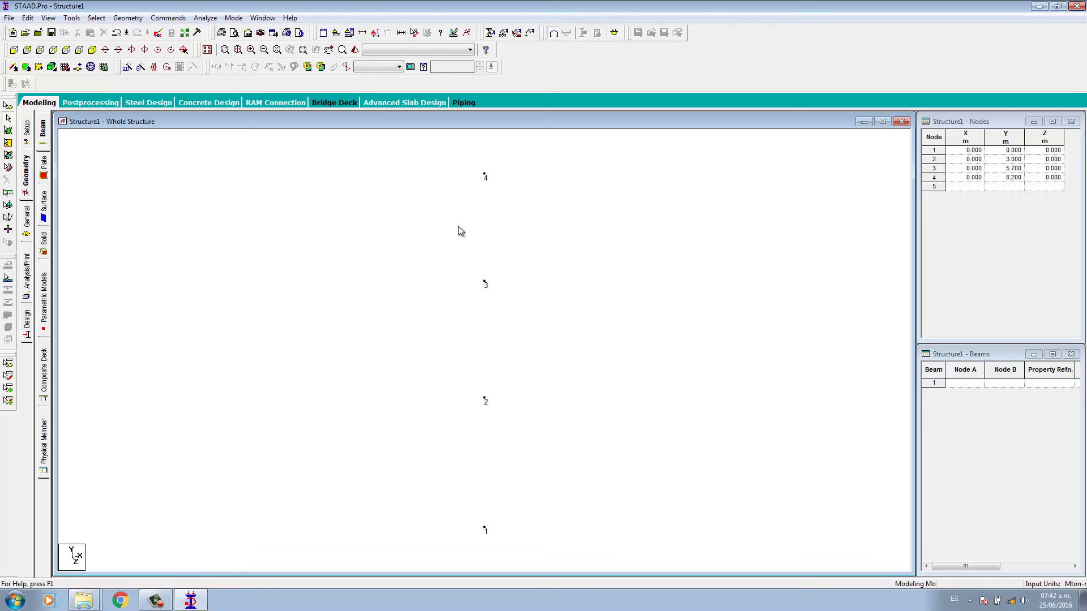
click(375, 34)
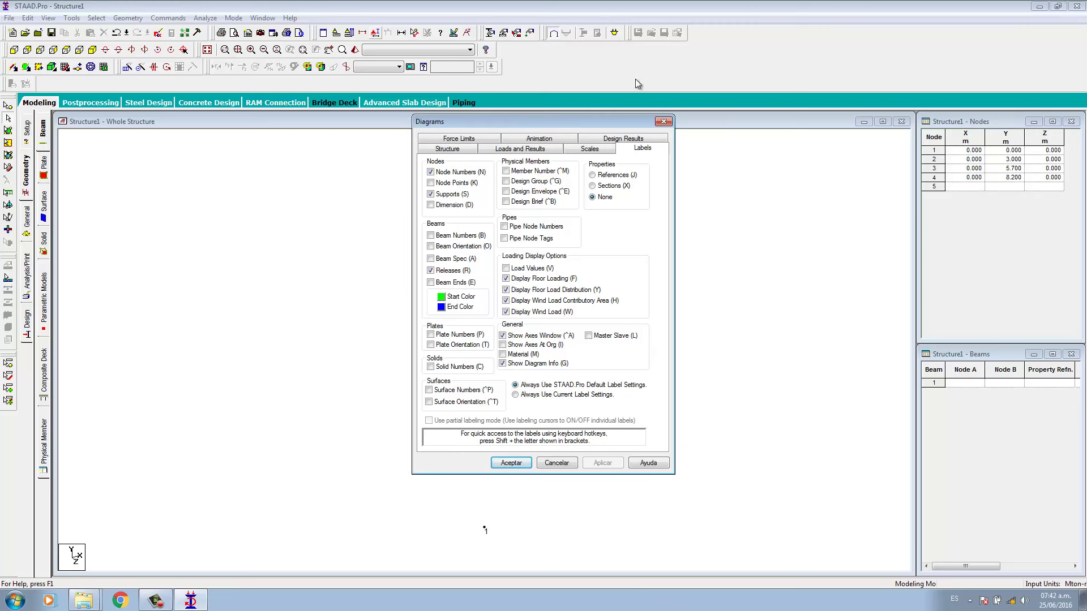
click(664, 122)
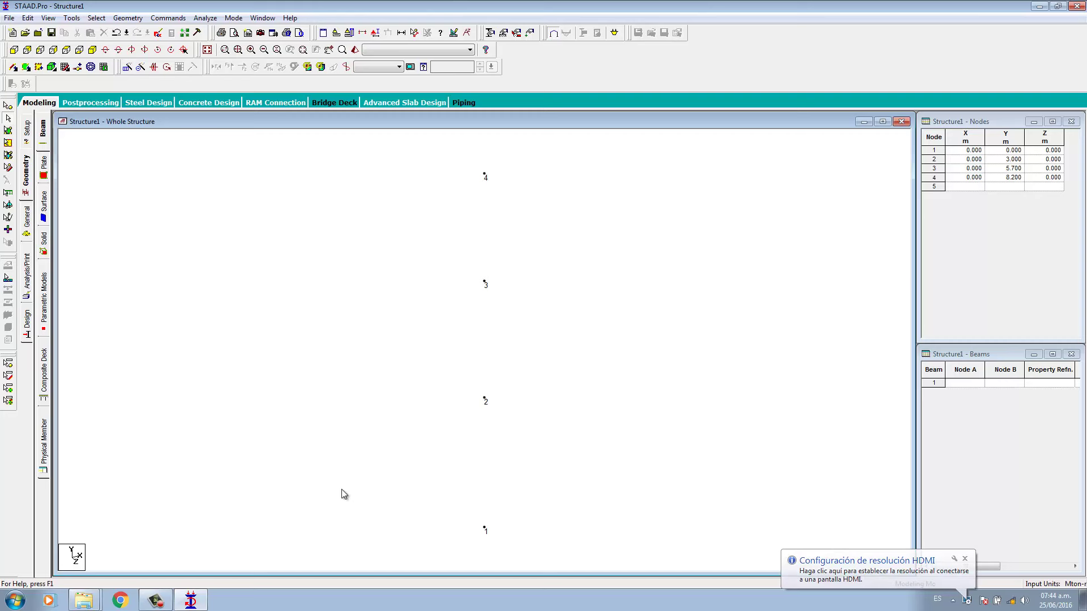
click(156, 601)
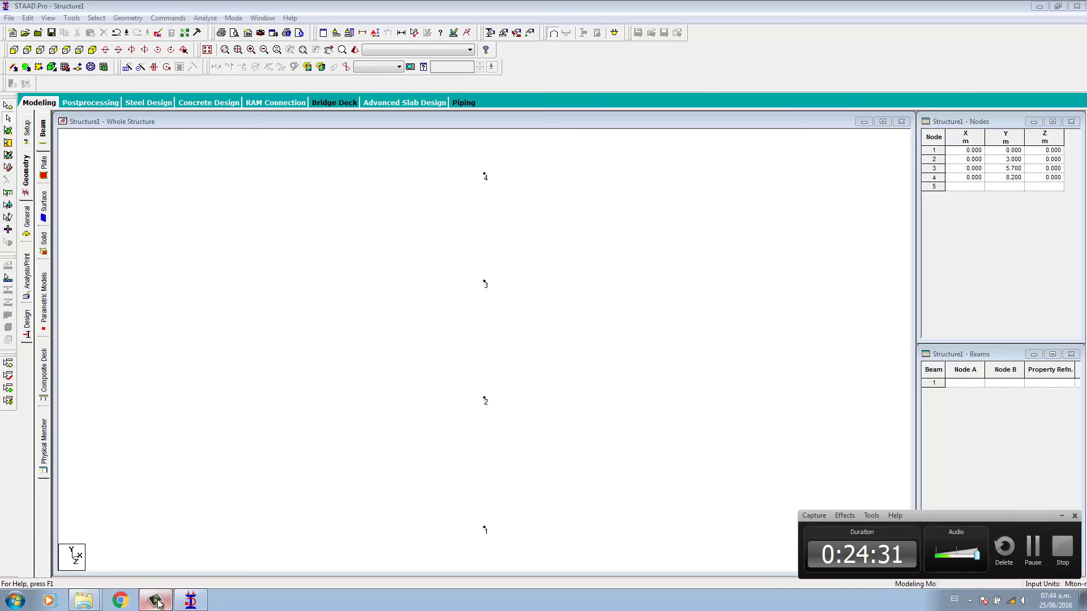
click(157, 604)
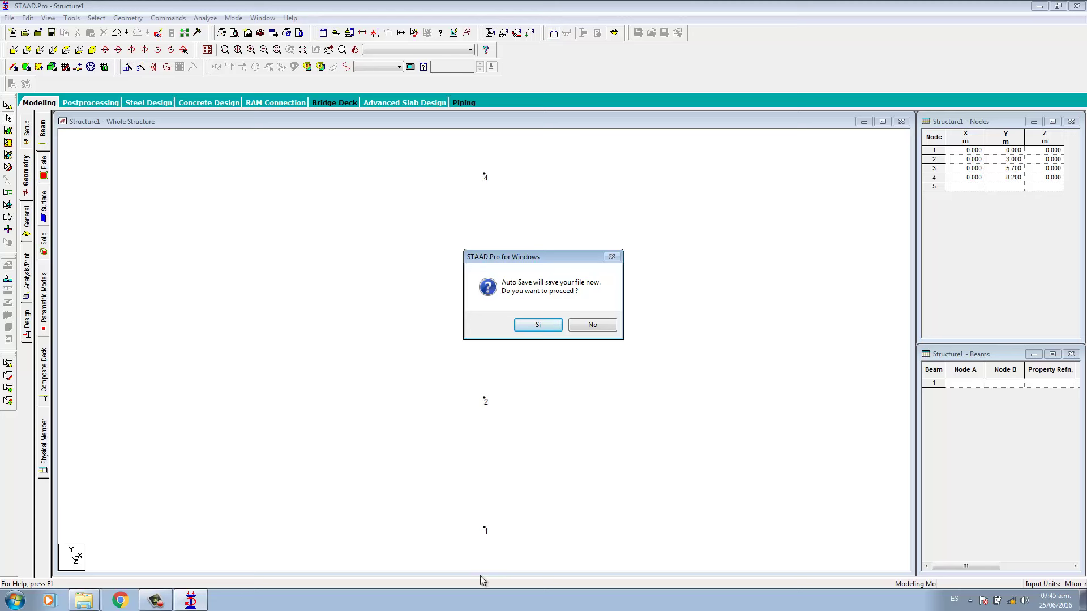
Step: Accept the auto-save and save the modified structure
click(535, 324)
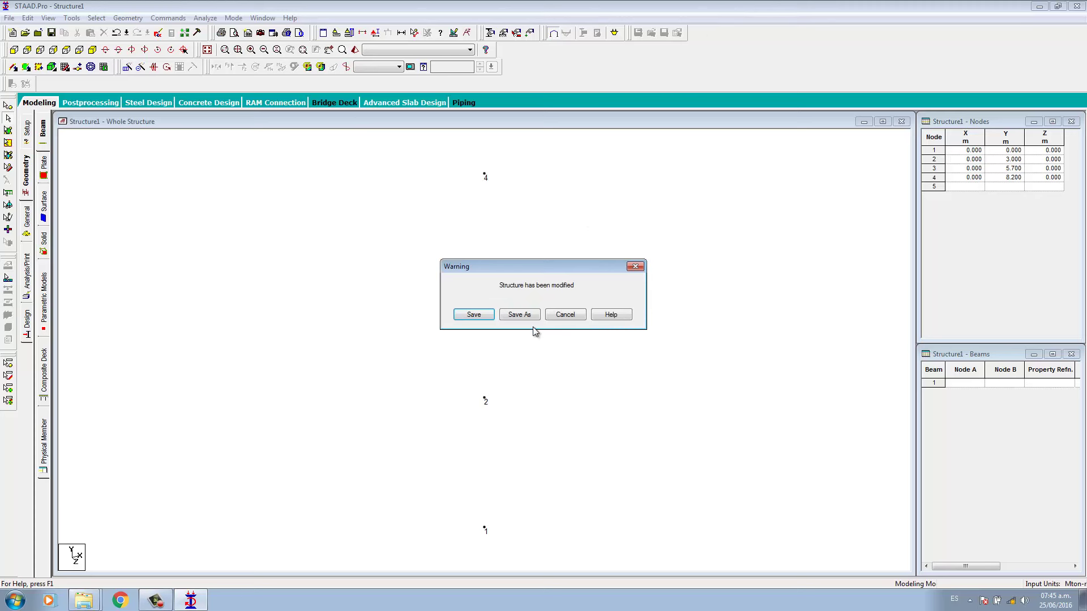
click(482, 316)
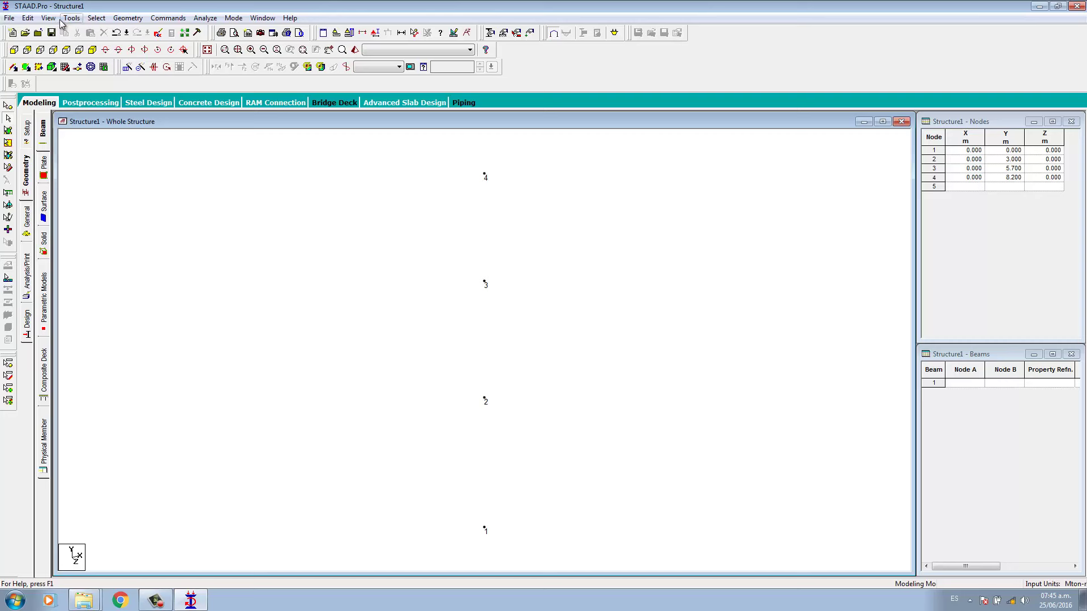
Step: Add point-to-point beams joining node 1 to 2, node 3 to 4, and node 2 to 3
click(135, 20)
mouse_move(135, 73)
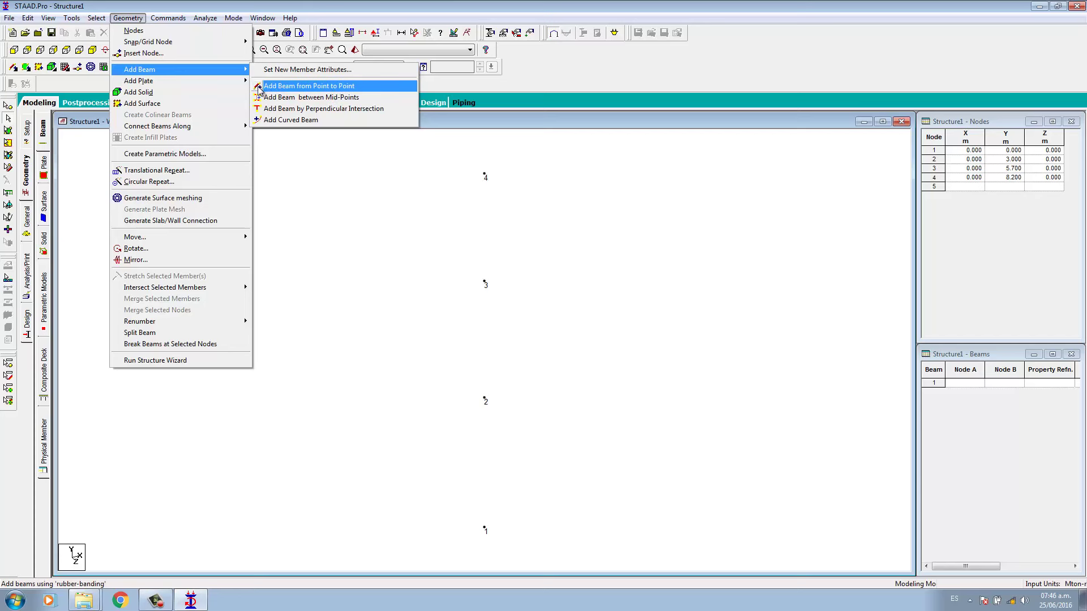
click(287, 86)
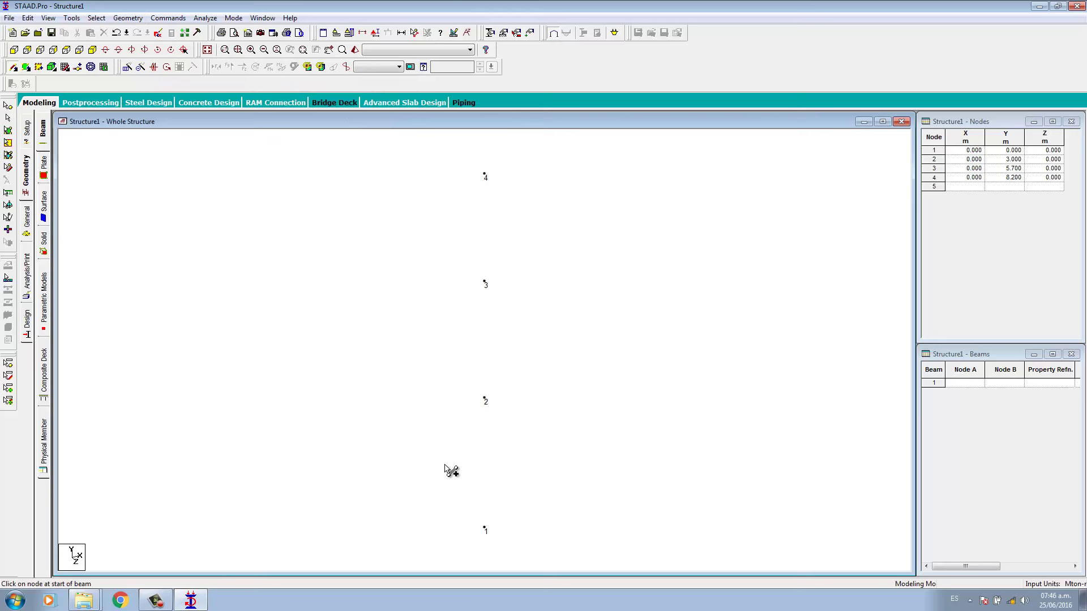
drag(484, 528, 487, 402)
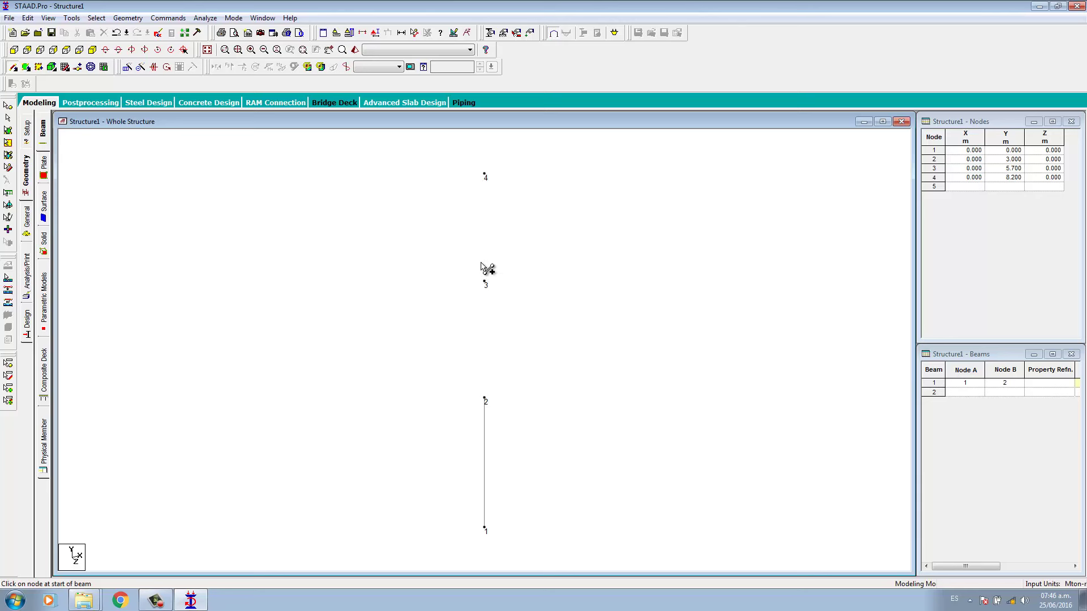
drag(484, 282, 486, 174)
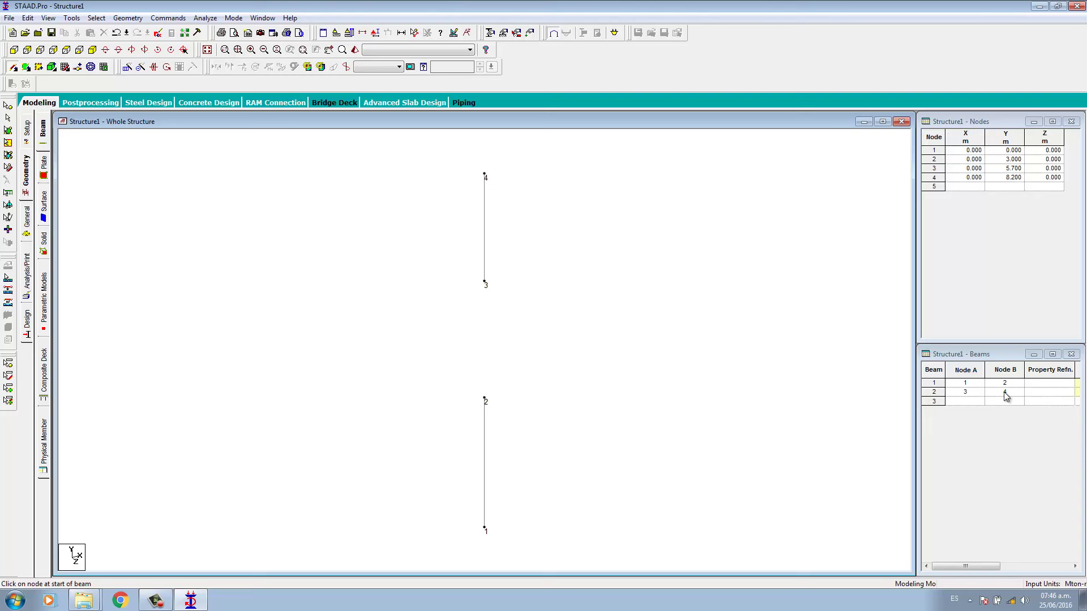
drag(485, 400, 490, 286)
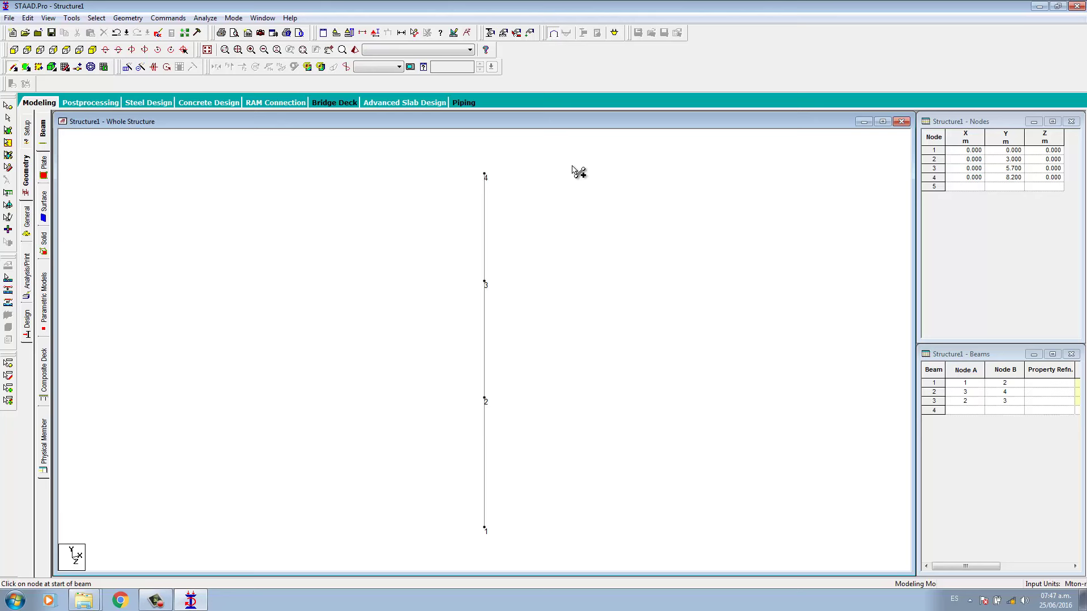
Step: Save the structure and examine the units and joint coordinates lines in the STAAD Editor
click(158, 35)
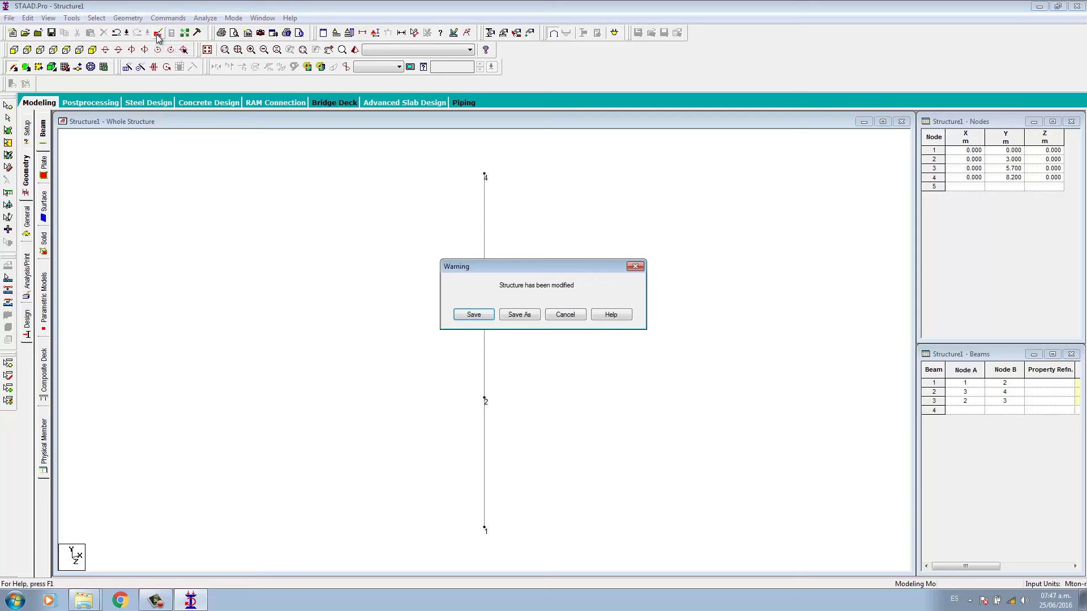
click(473, 314)
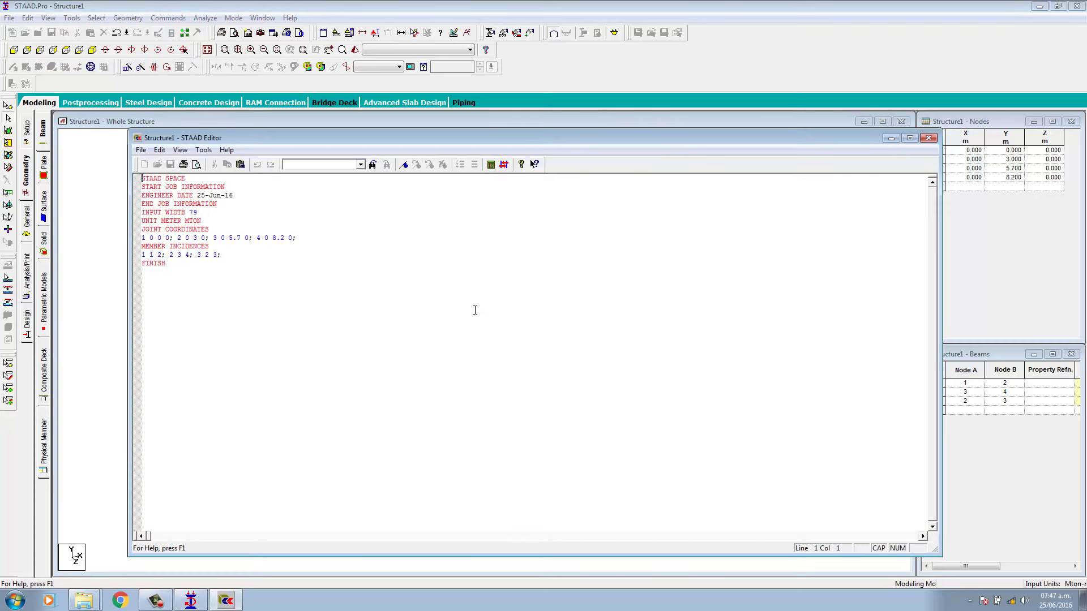
click(144, 227)
drag(144, 226, 210, 230)
double_click(158, 238)
click(928, 137)
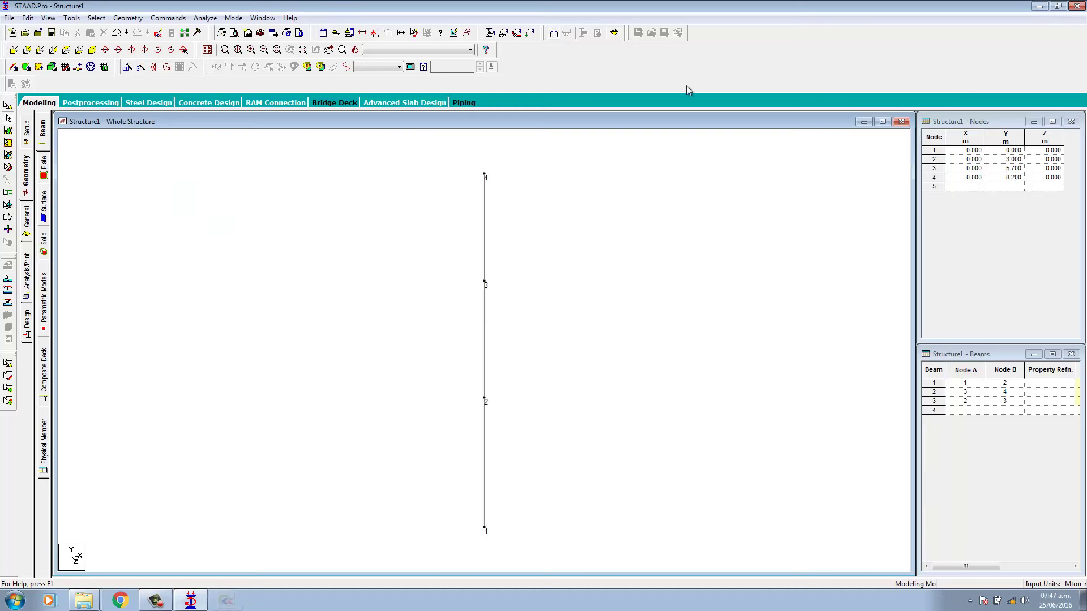
Step: Edit the member incidences in the STAAD Editor so member 2 joins nodes 2 and 3 and member 3 joins nodes 3 and 4, and save
click(158, 39)
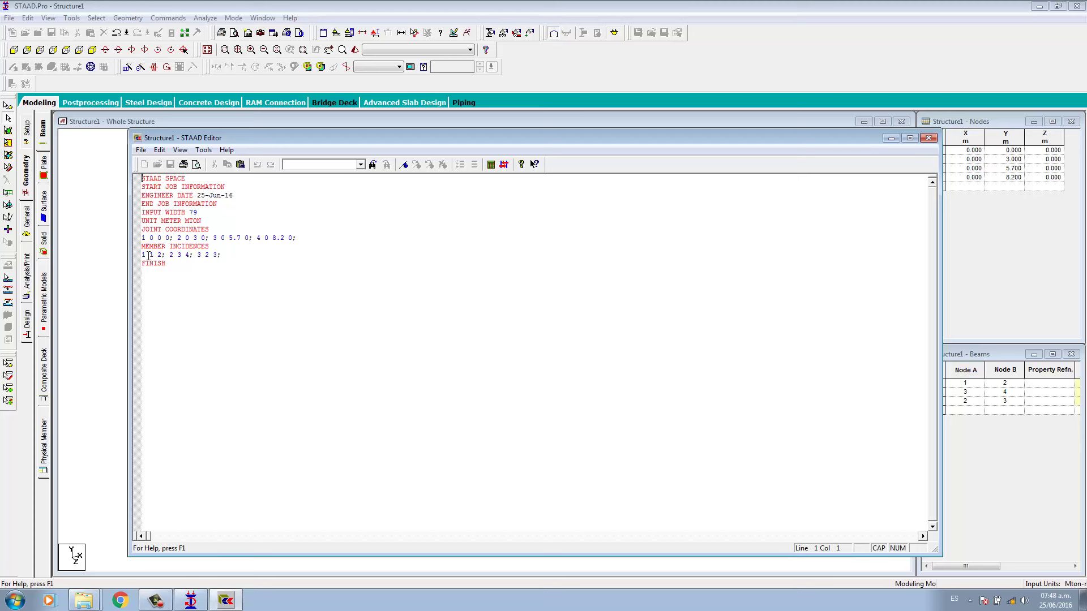
drag(172, 255, 176, 255)
click(178, 255)
double_click(179, 255)
text(2)
double_click(186, 255)
text(3)
double_click(207, 255)
text(3)
double_click(214, 256)
text(4)
click(170, 165)
click(932, 140)
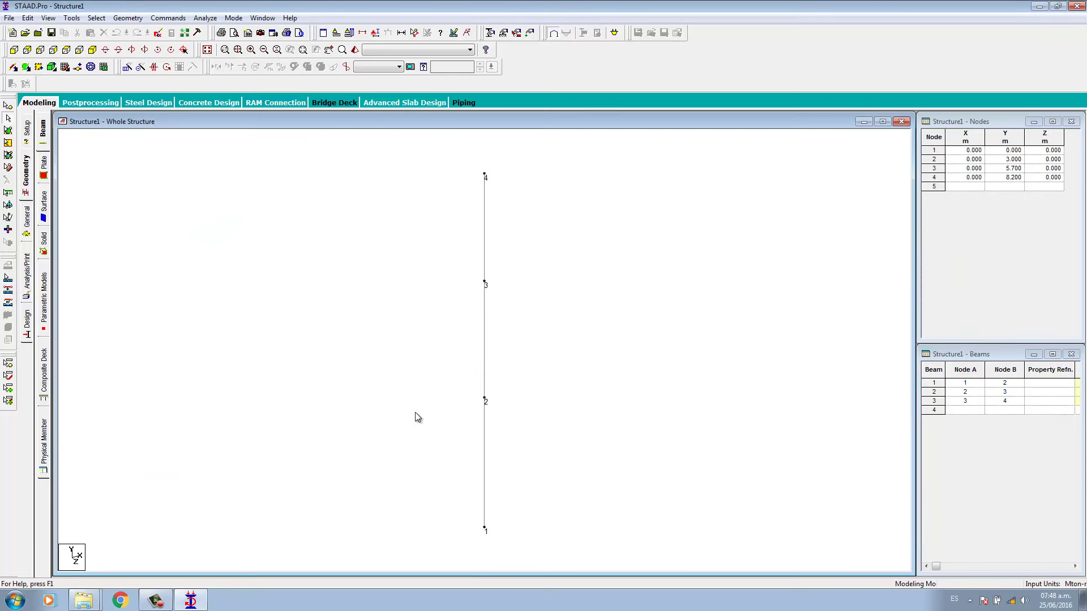
Step: Check the beam numbering by selecting each of the three column segments in order from node 1 up to node 4
click(487, 471)
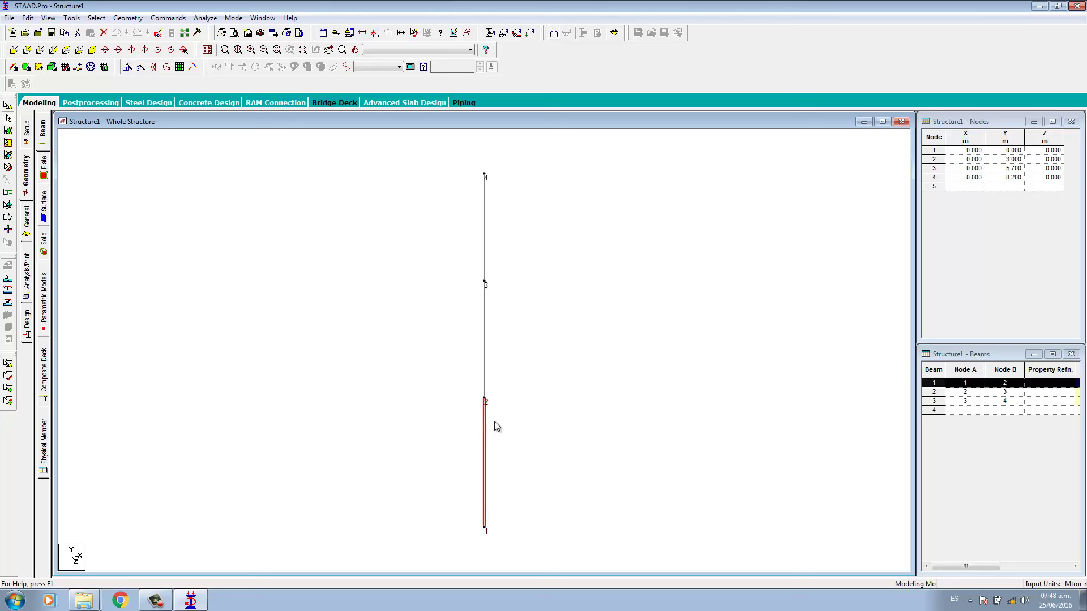
click(487, 335)
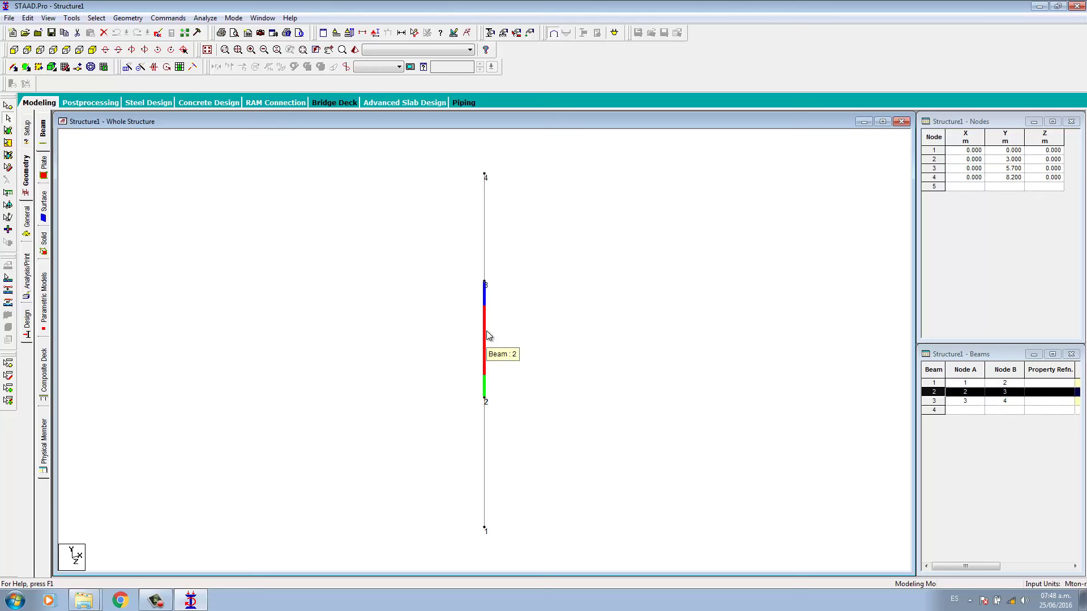
click(488, 229)
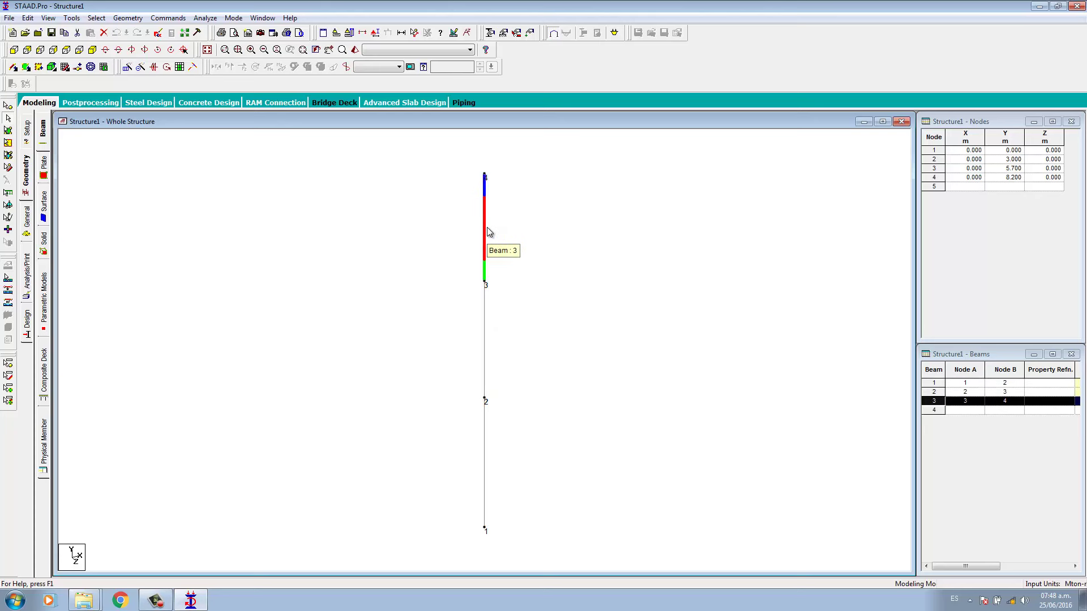
click(561, 254)
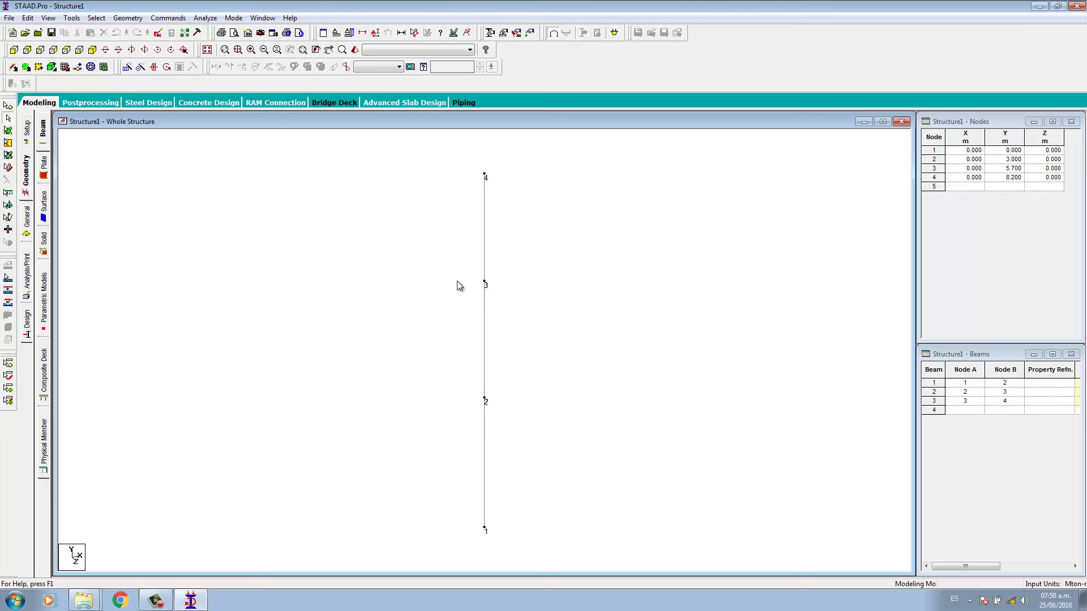
drag(434, 175, 557, 543)
click(595, 507)
click(965, 189)
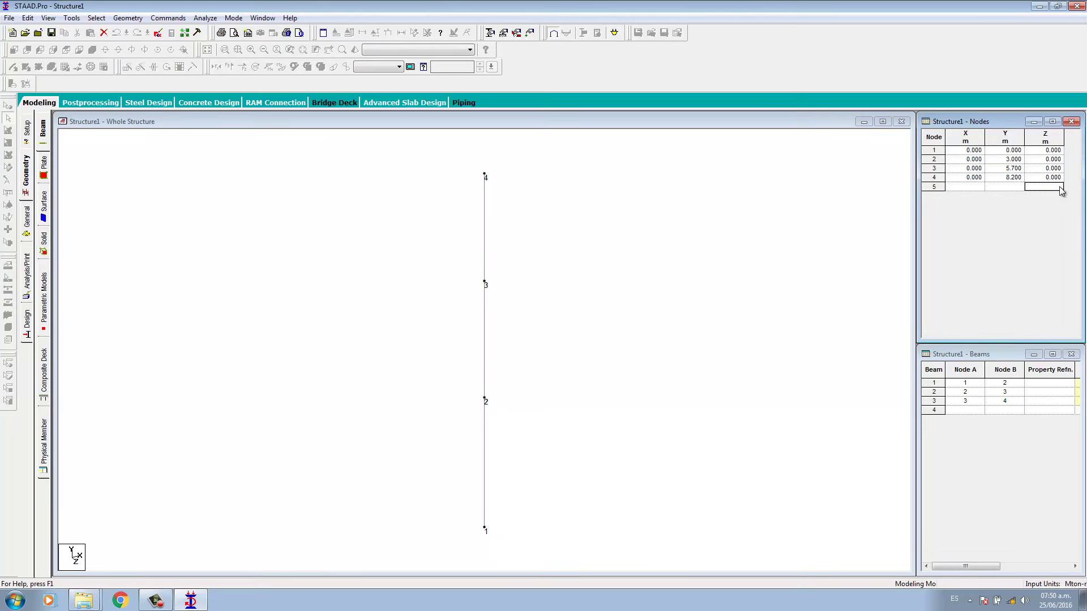
click(1019, 188)
click(1056, 187)
click(513, 334)
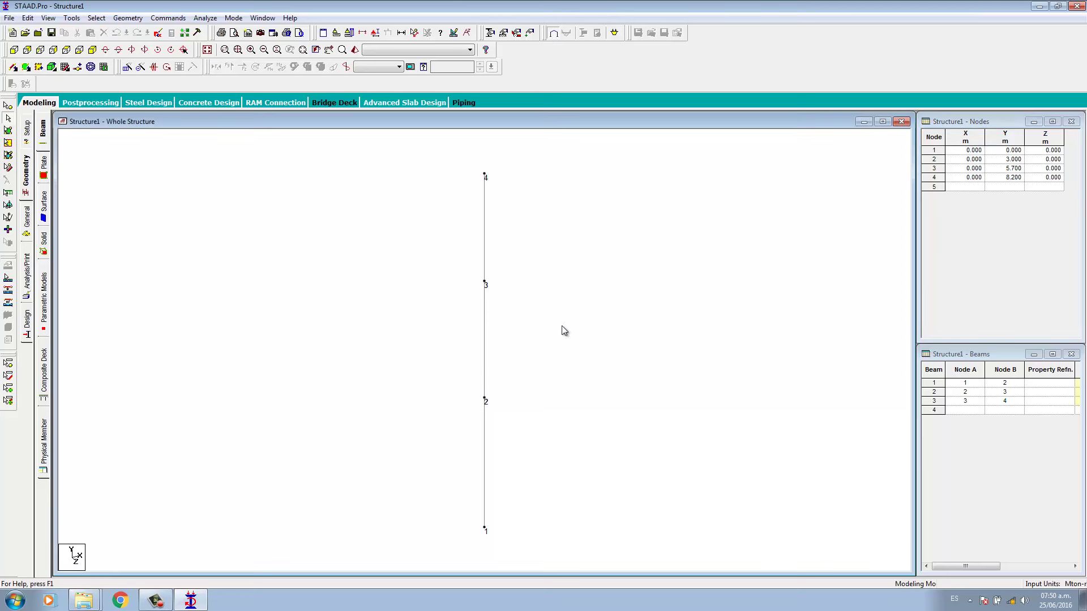
Step: Copy all three column beams and paste them with a 5 m offset in X
drag(443, 164, 557, 552)
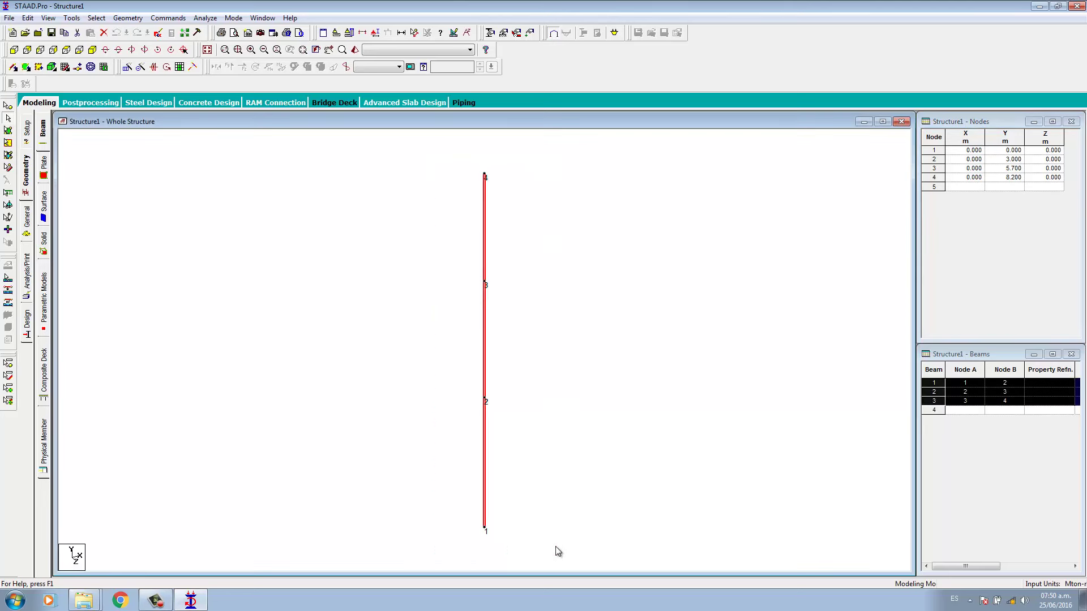
drag(440, 150, 594, 538)
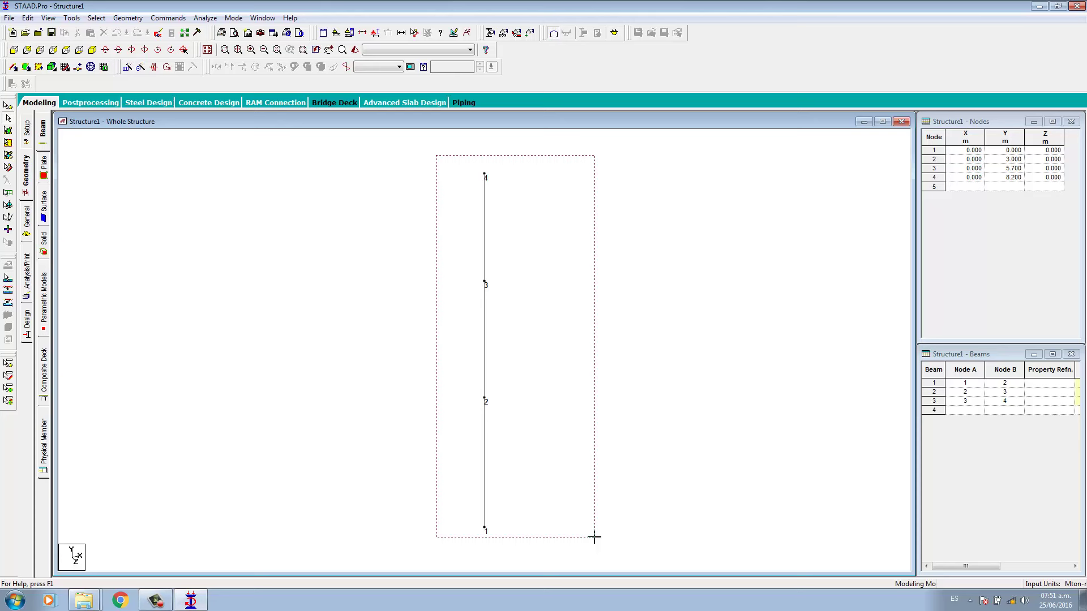
drag(594, 537, 595, 537)
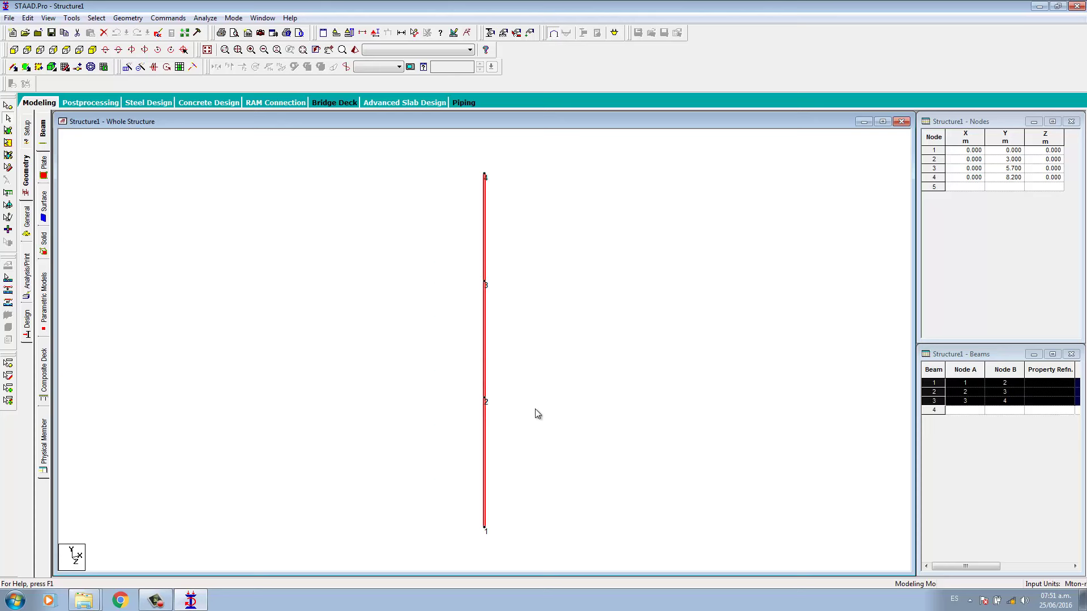
right_click(490, 323)
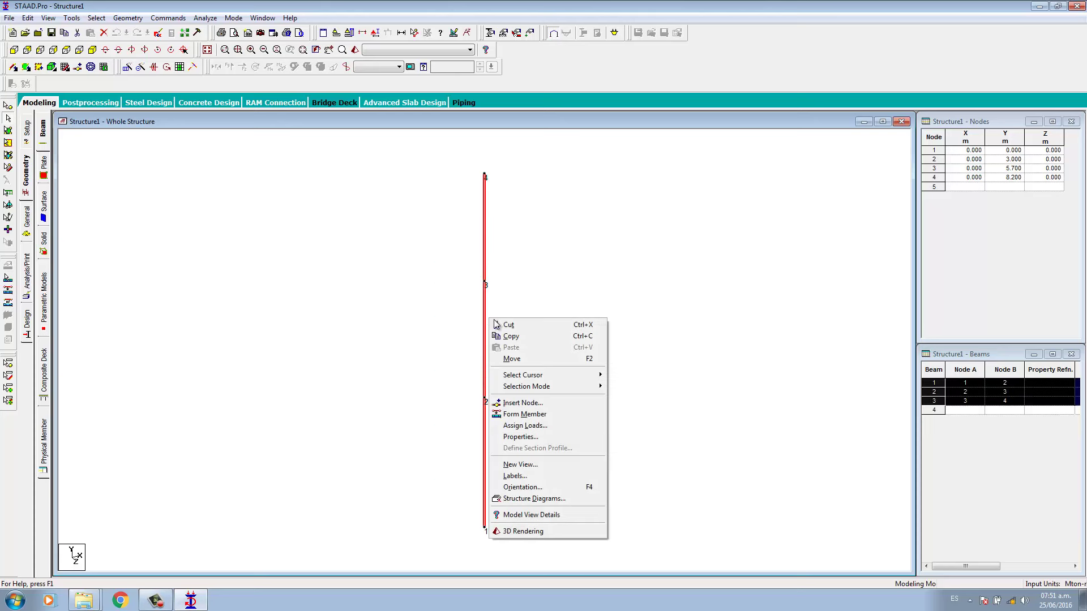
click(508, 336)
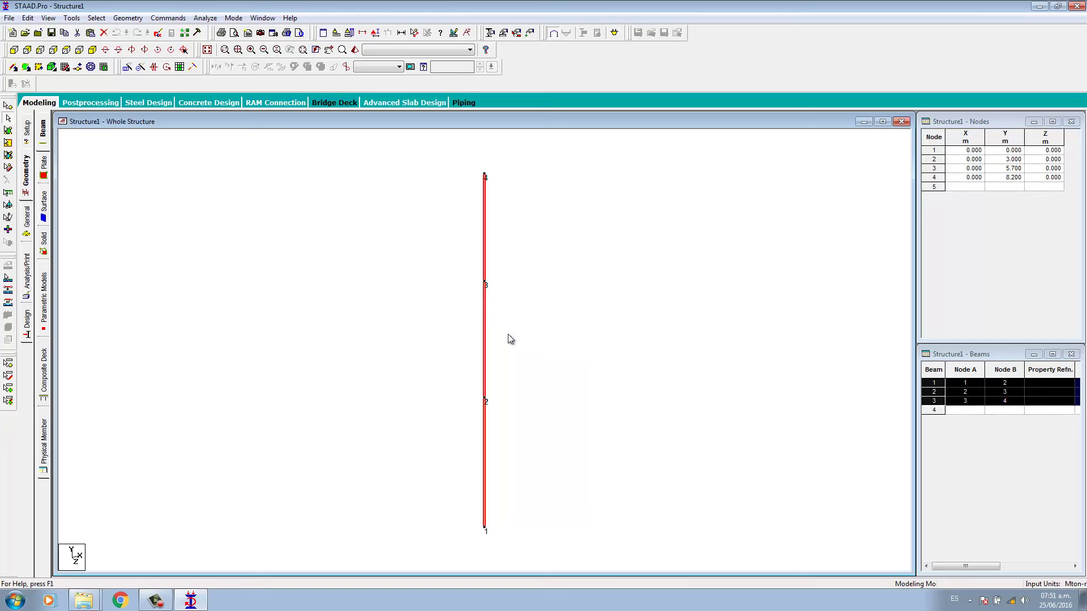
right_click(507, 334)
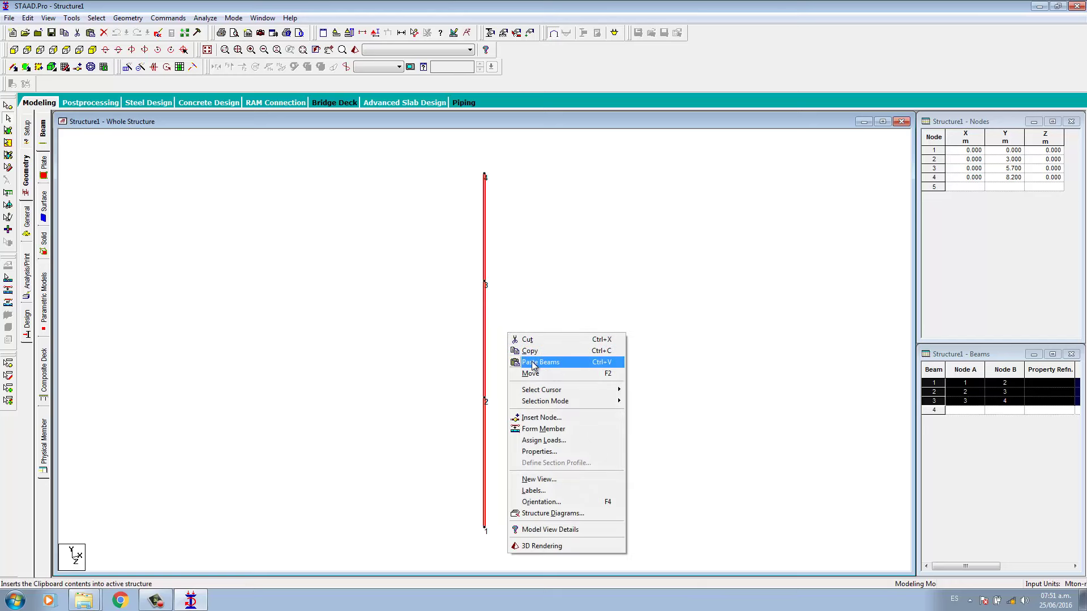
click(532, 364)
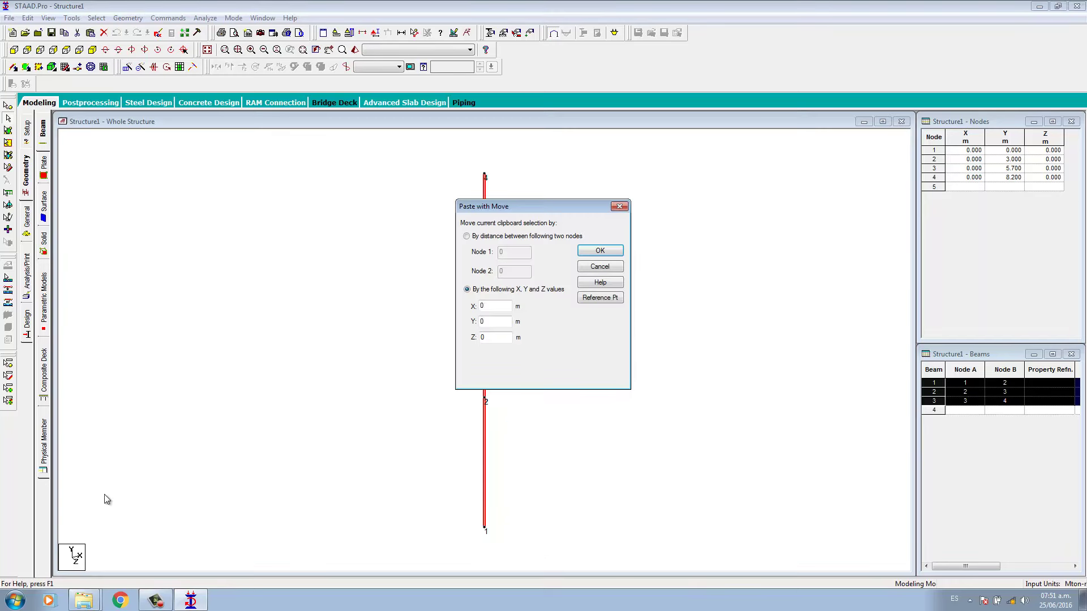
double_click(503, 307)
text(5)
click(600, 251)
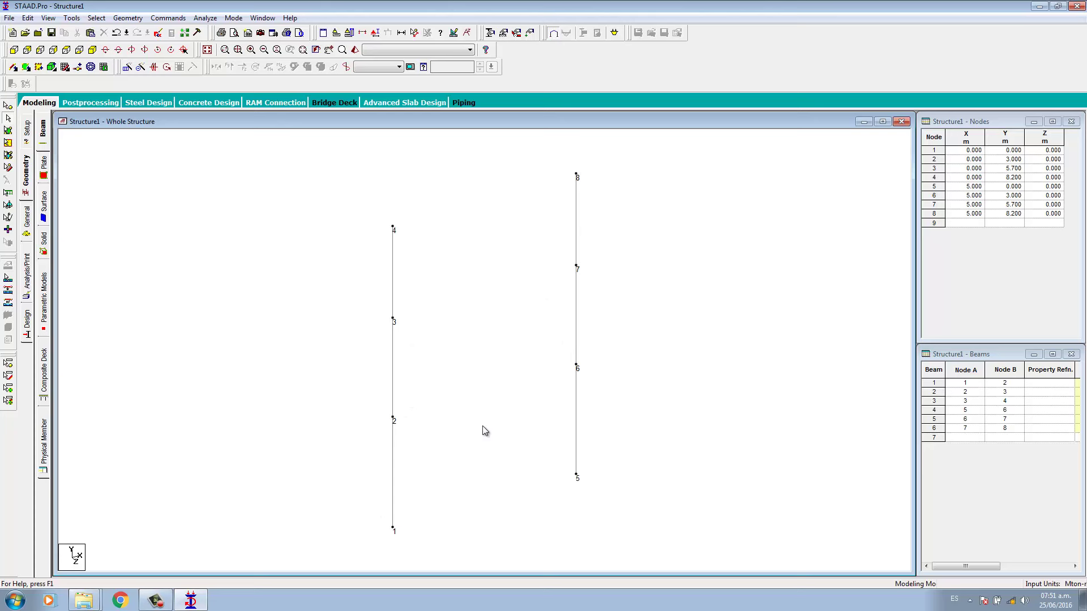
Step: Select the beam between nodes 5 and 6, save the structure, and examine the member incidences of the pasted column in the STAAD Editor
click(577, 425)
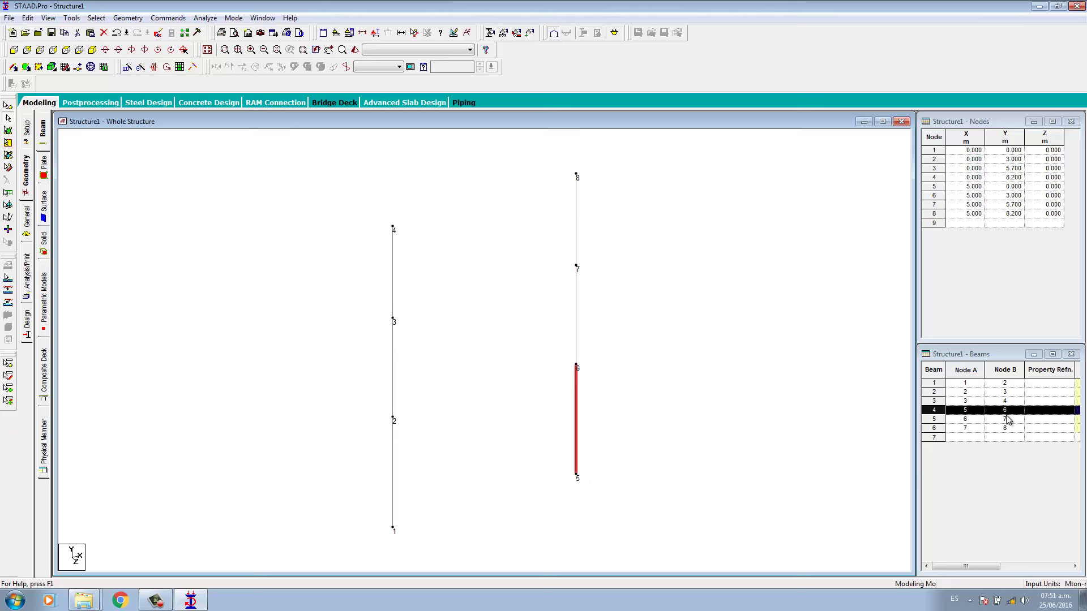
click(157, 34)
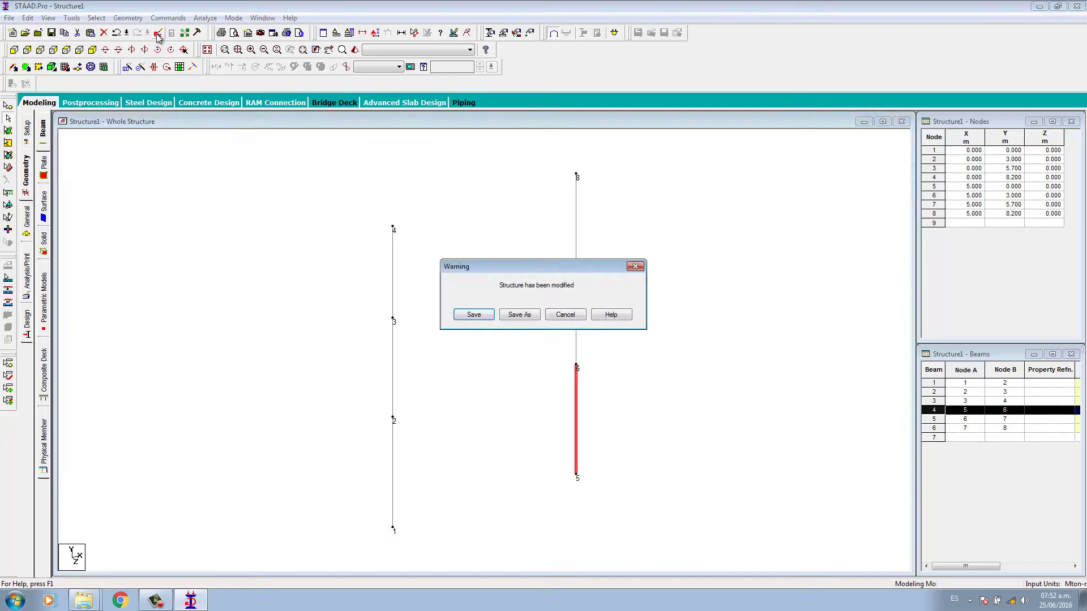
click(474, 315)
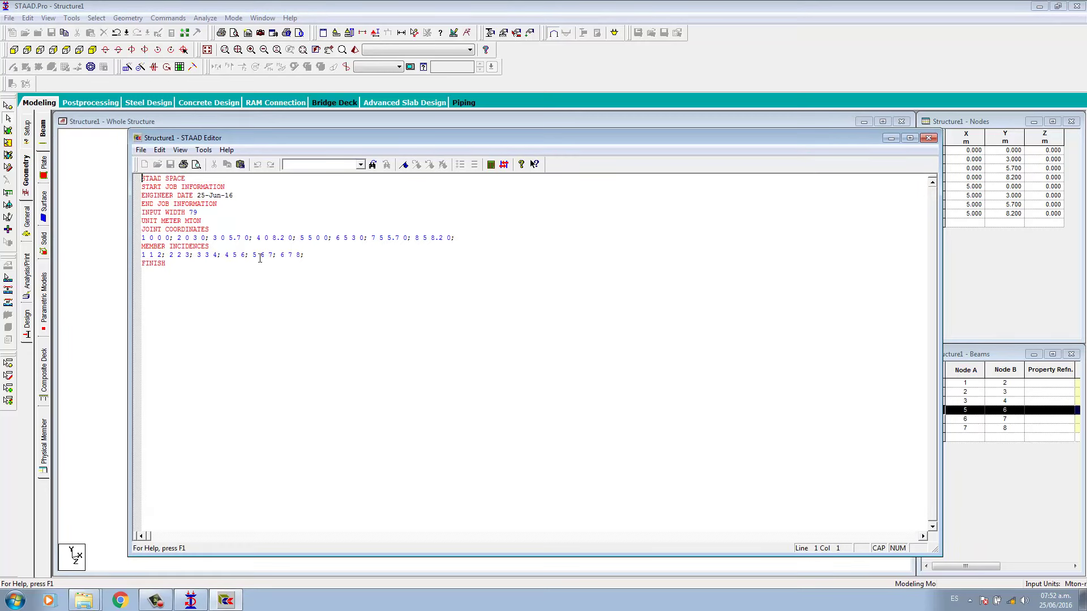
click(338, 262)
click(929, 137)
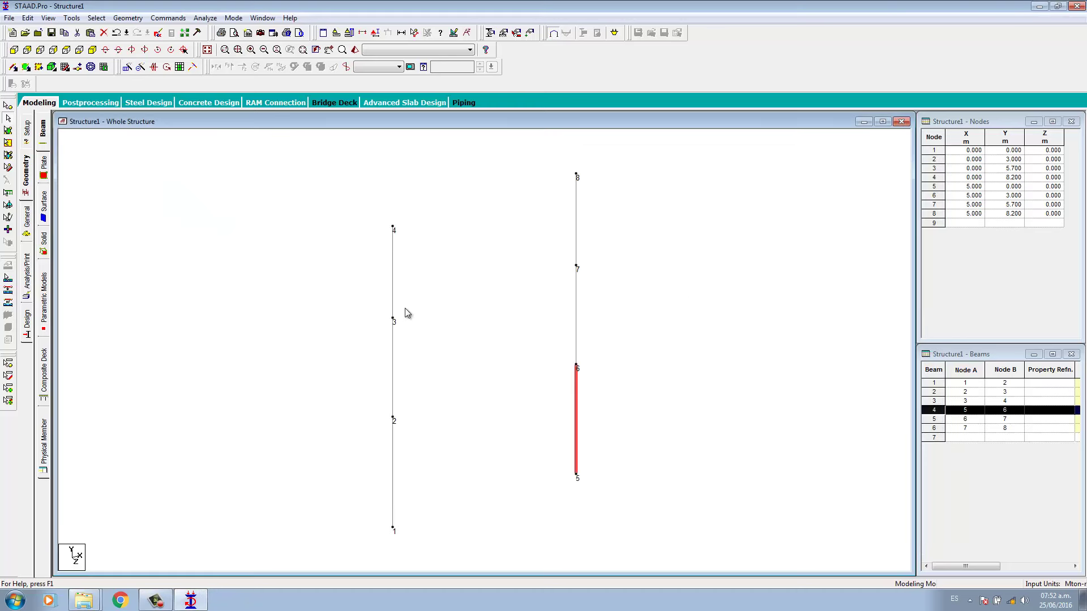
Step: Clear the beam selection and examine the two columns in front, side and isometric views, returning to the front view
click(583, 324)
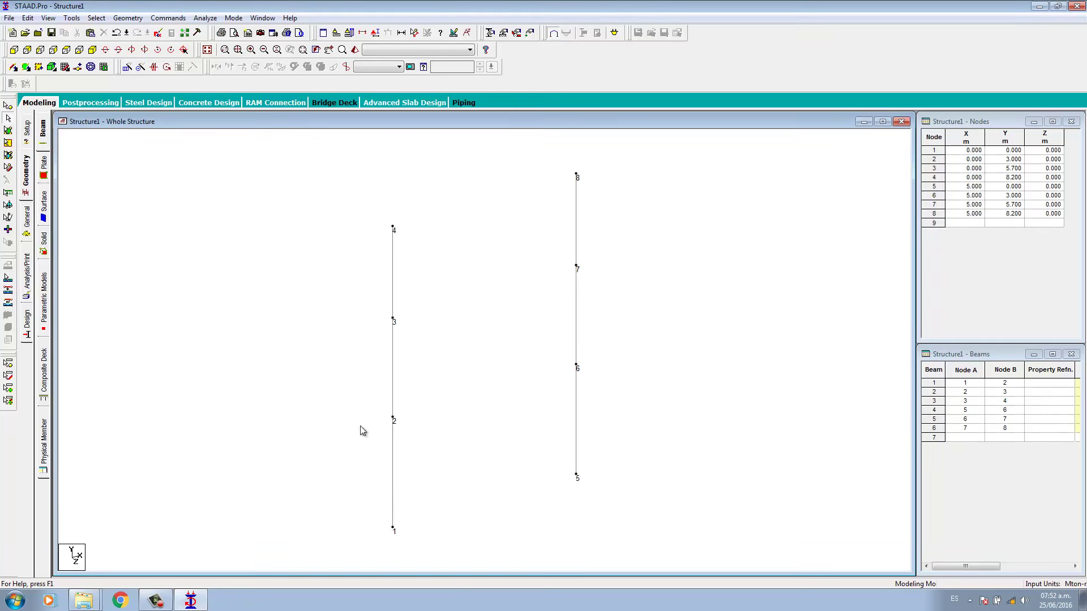
click(14, 51)
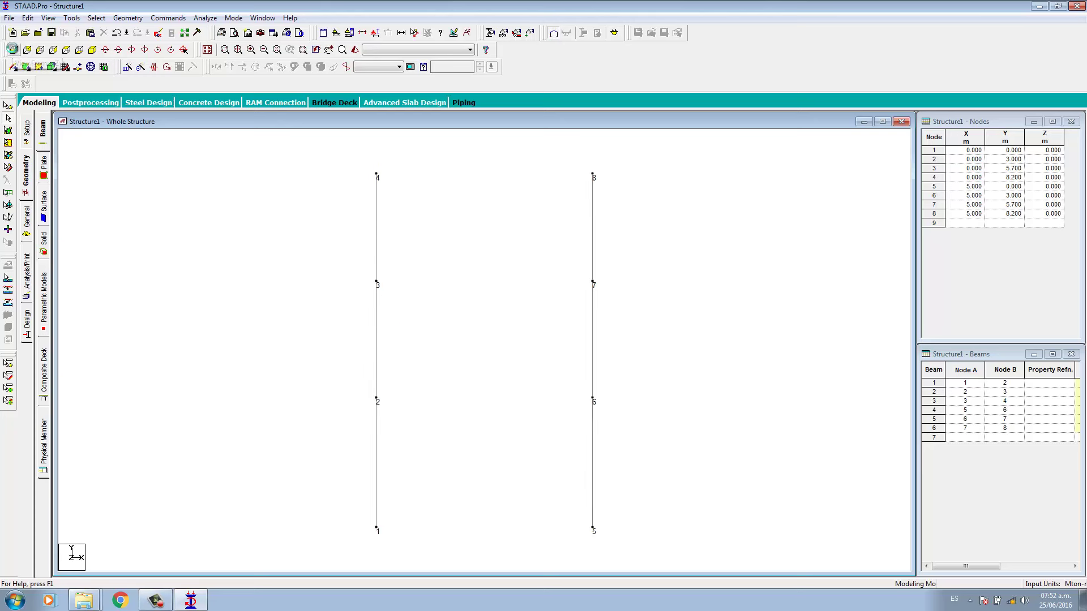
click(40, 50)
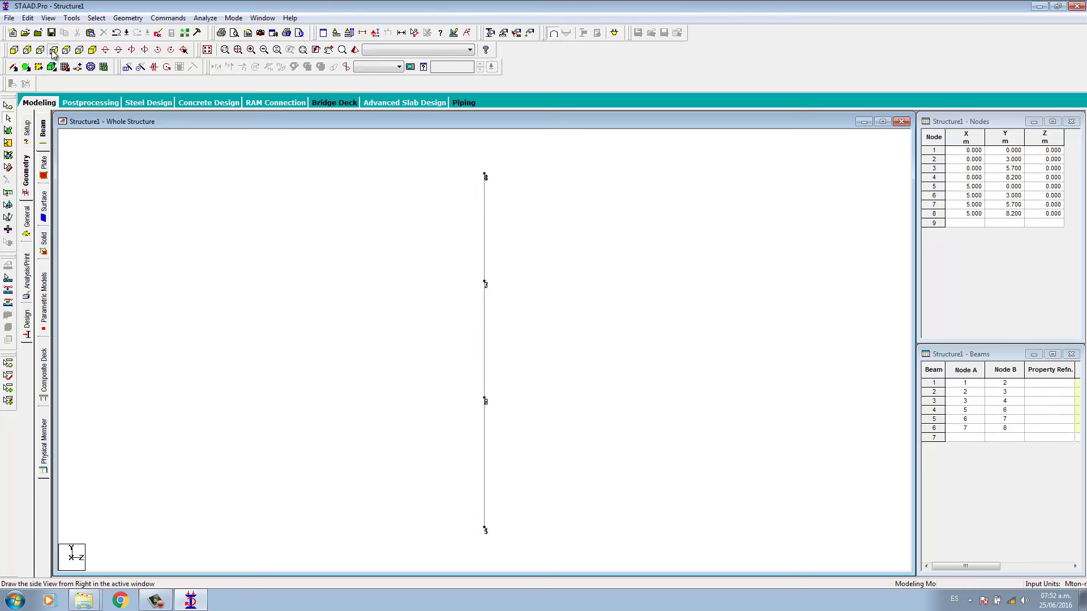
click(66, 50)
click(79, 50)
click(94, 52)
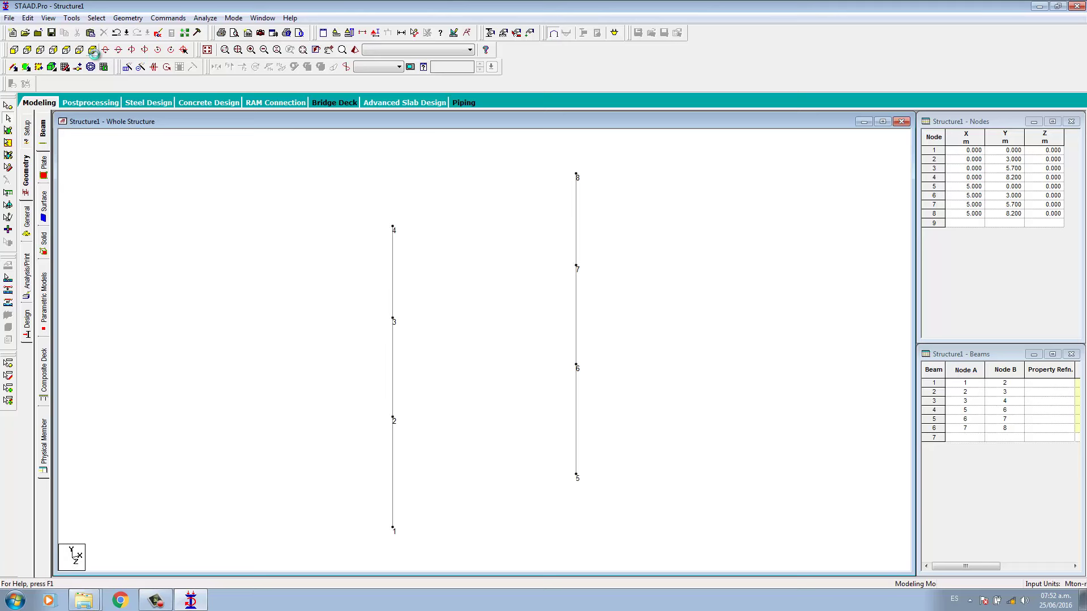
click(14, 51)
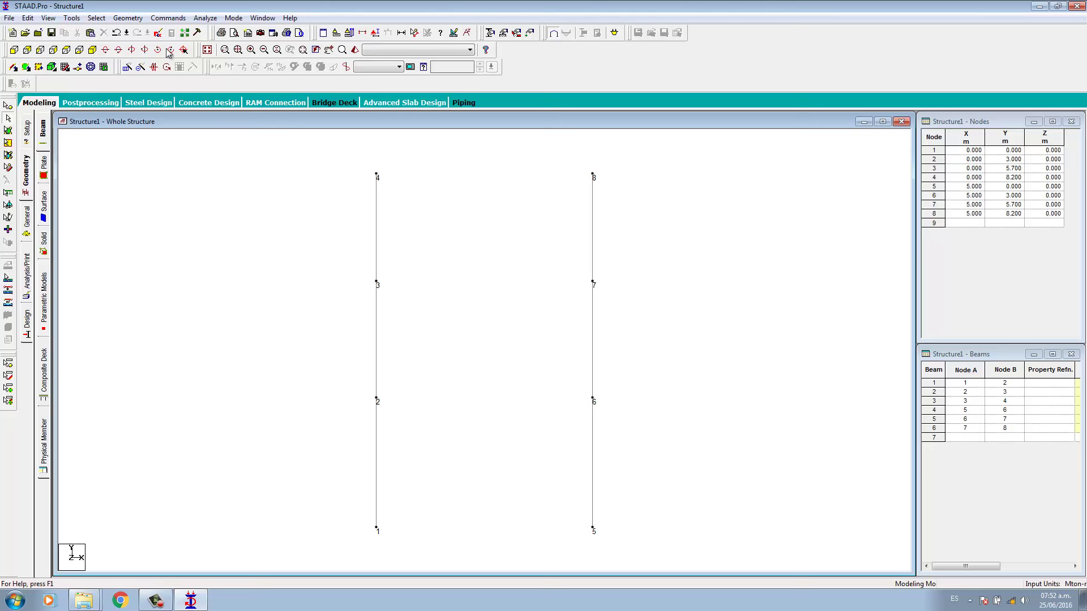
Step: Add point-to-point horizontal beams joining nodes 2 and 6, nodes 3 and 7, and nodes 4 and 8
click(127, 18)
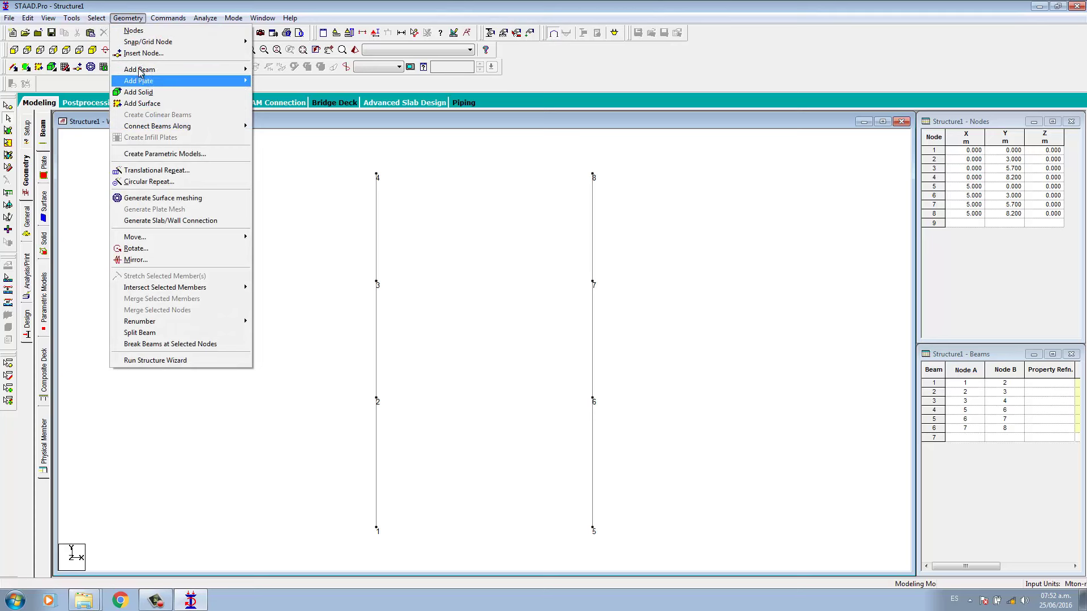
mouse_move(203, 69)
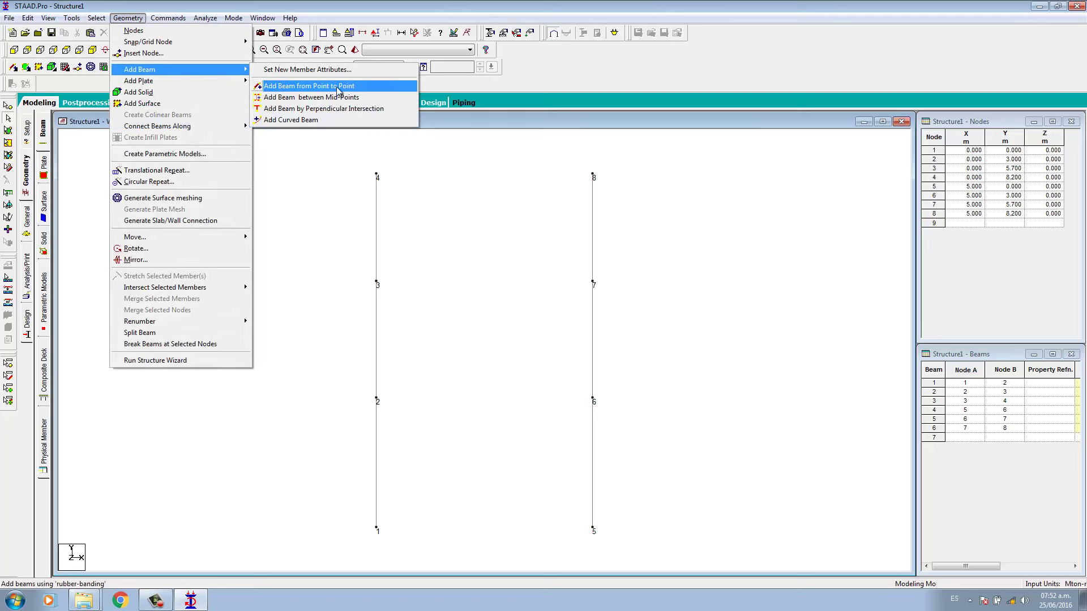
click(307, 204)
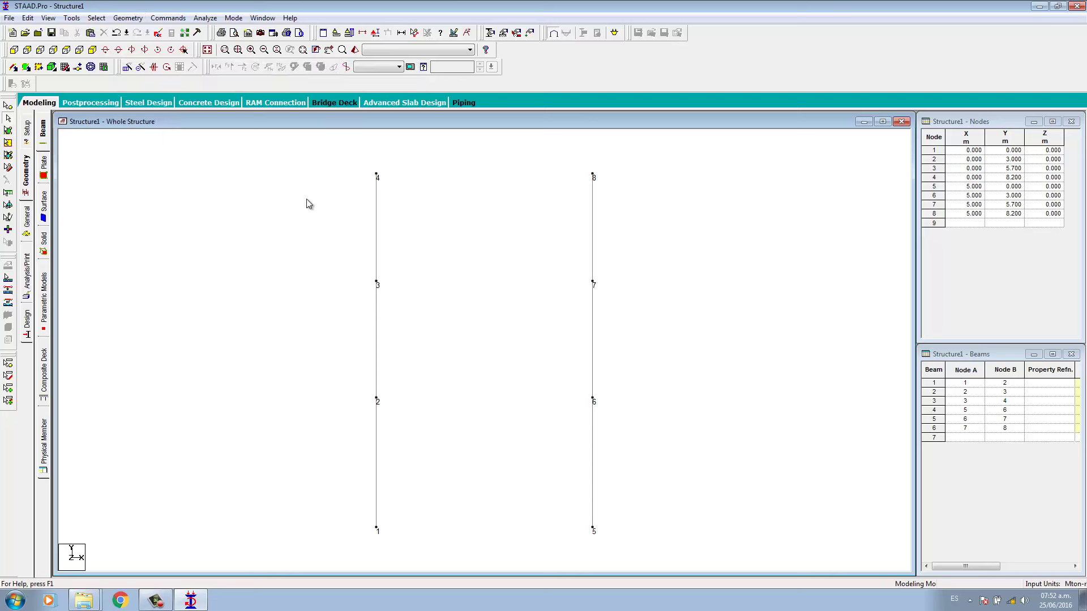
click(13, 69)
drag(376, 400, 593, 400)
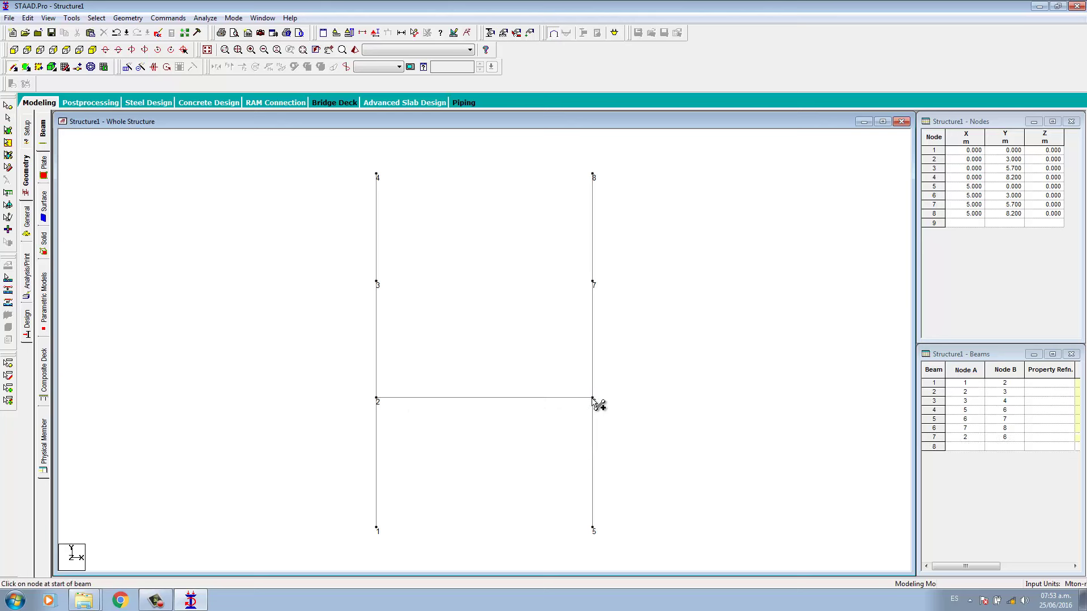
drag(377, 282, 598, 286)
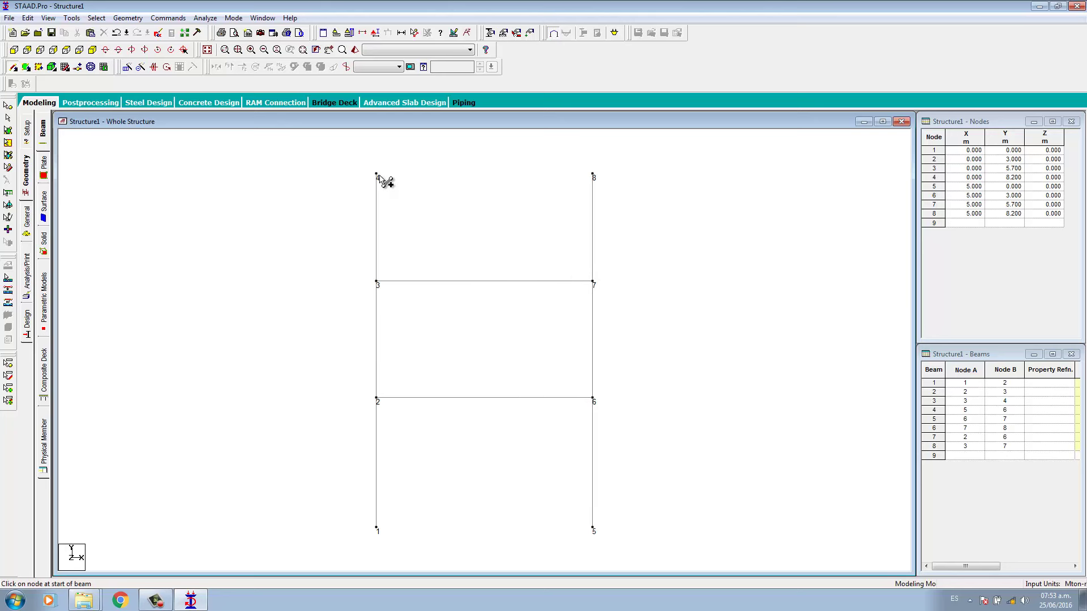
drag(378, 176, 595, 175)
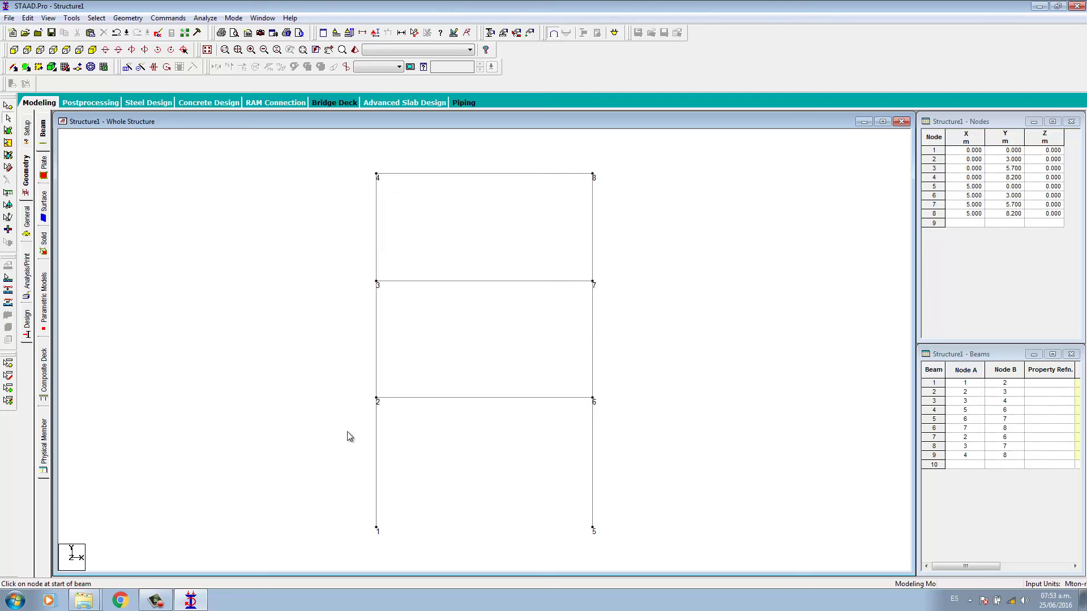
drag(281, 165, 666, 481)
click(737, 369)
drag(355, 160, 675, 518)
click(698, 498)
Step: Run the analysis of the frame and close its report, staying in modelling mode
click(205, 18)
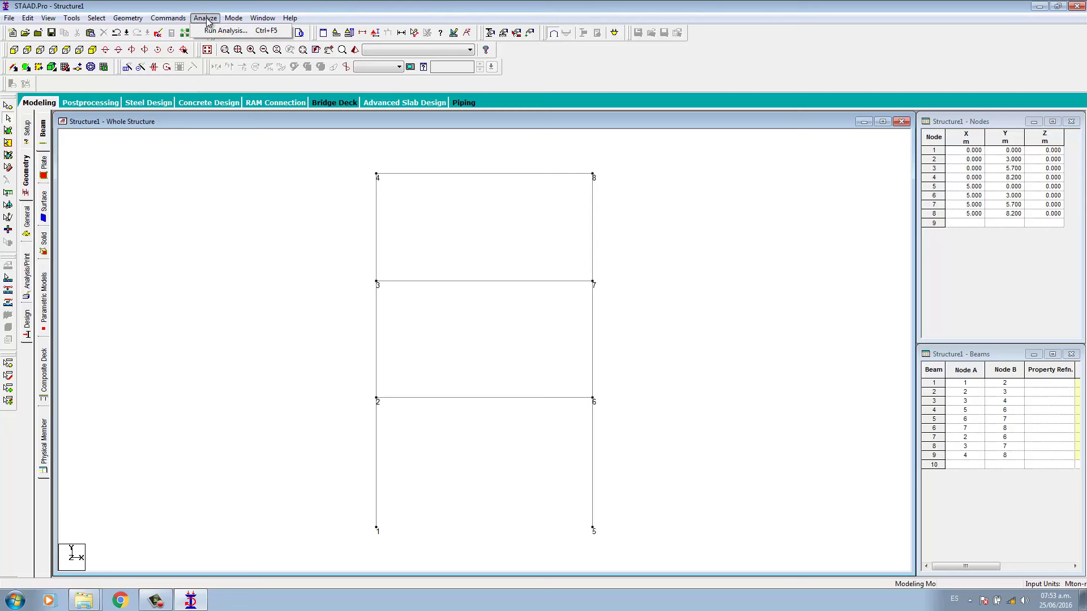
click(209, 31)
click(473, 316)
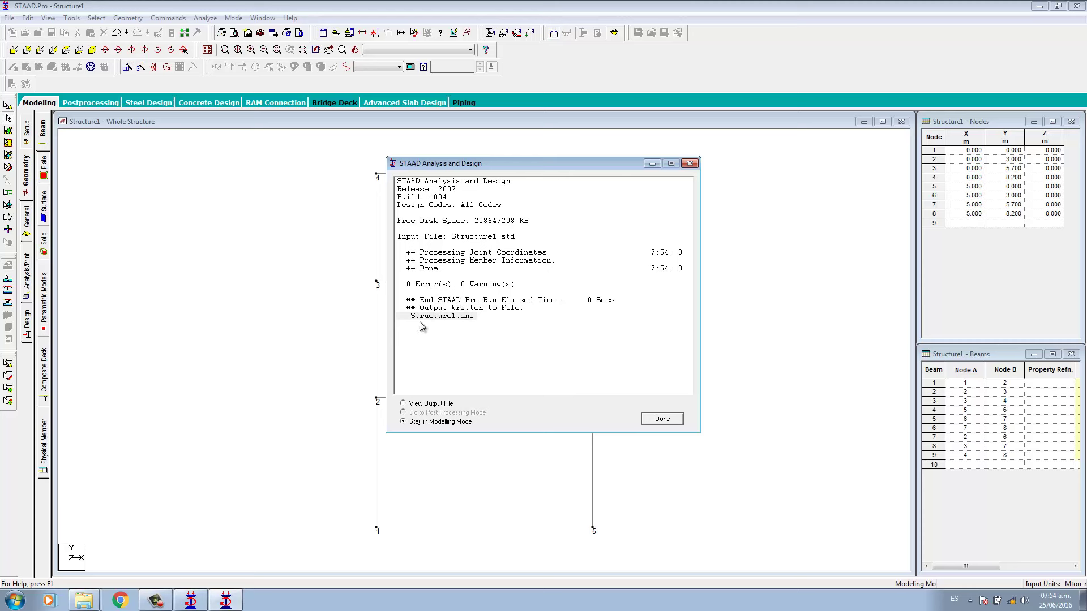
click(662, 419)
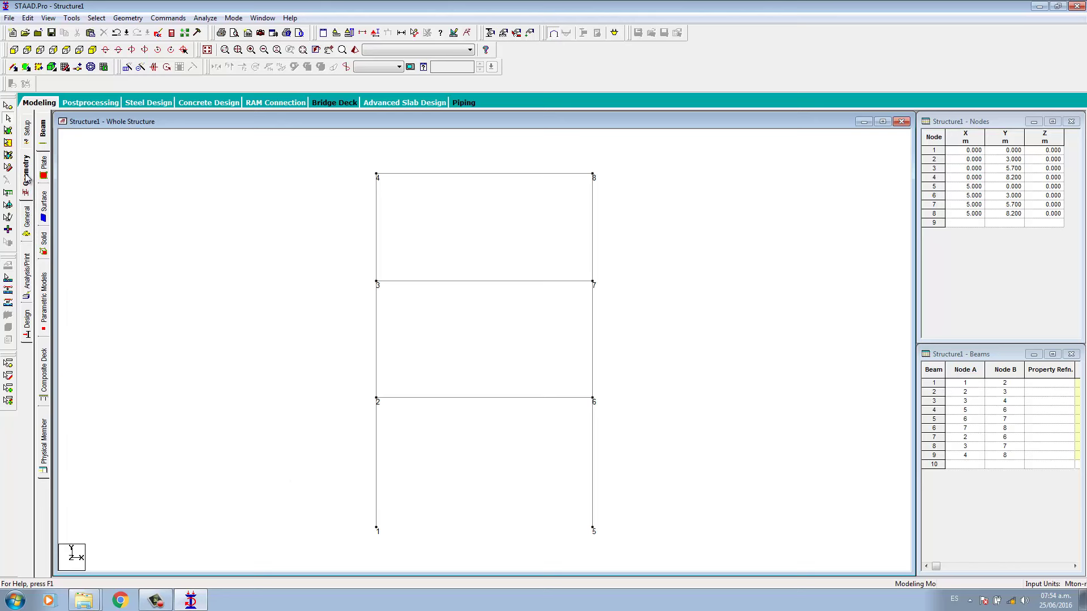
Step: Review the Fixed and Pinned support restraints, and create a Fixed But support with MX, MY and MZ released
click(27, 223)
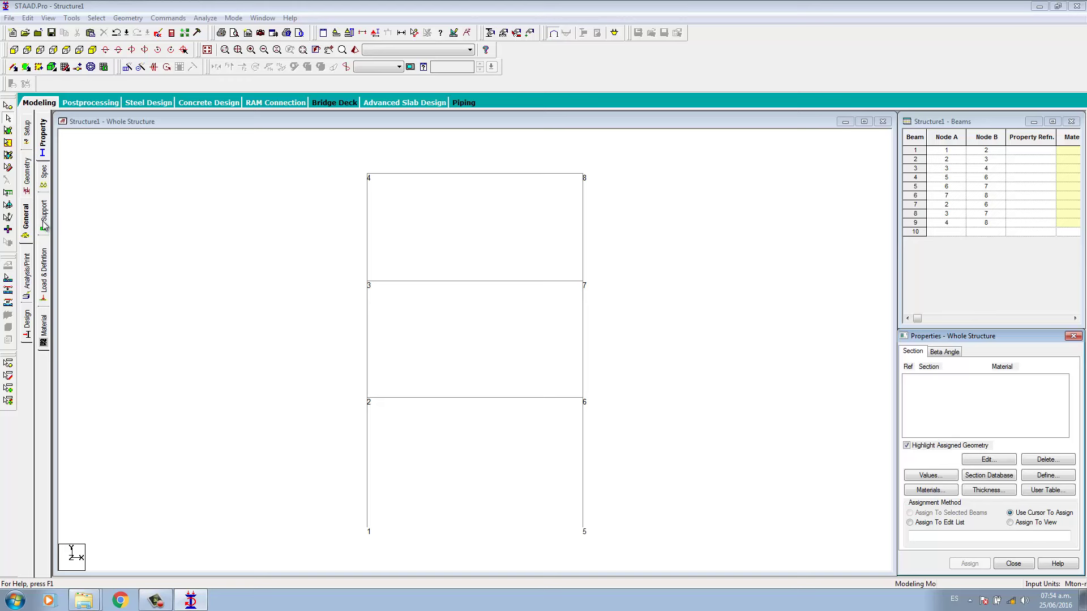
click(44, 218)
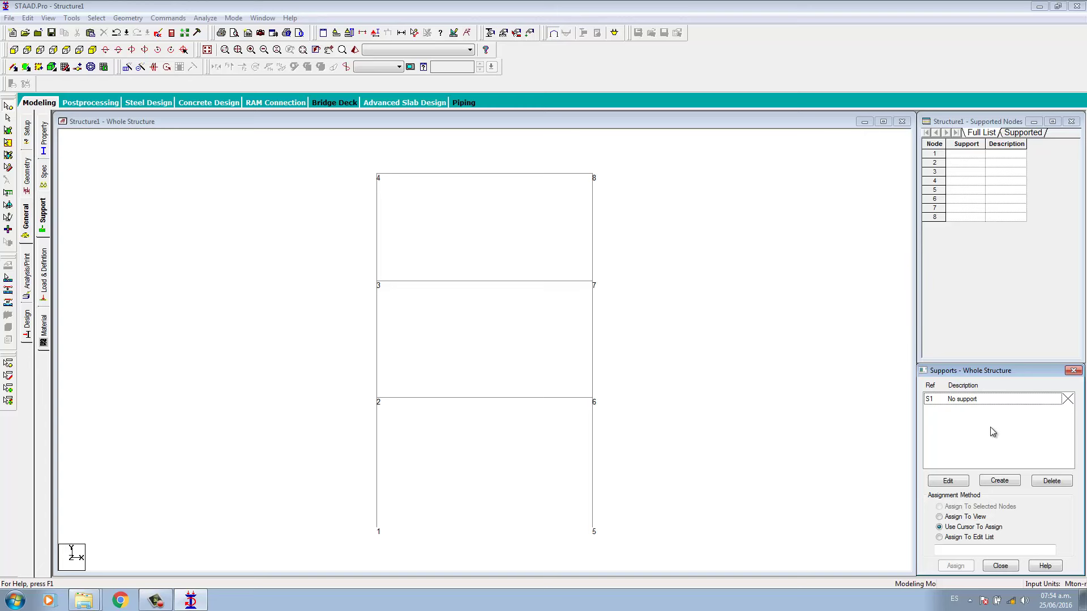
click(999, 483)
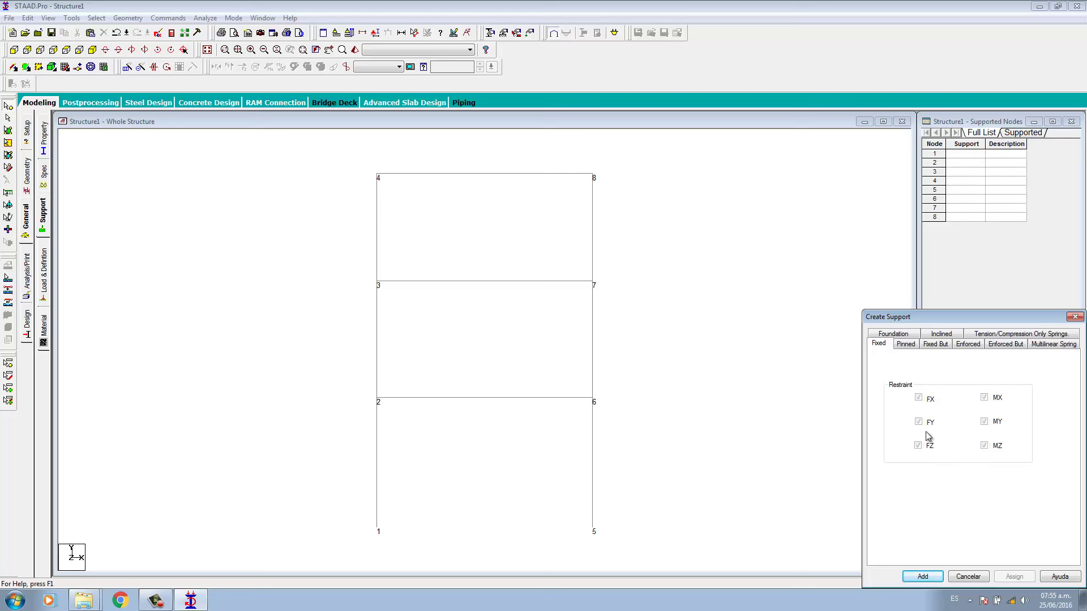
click(908, 345)
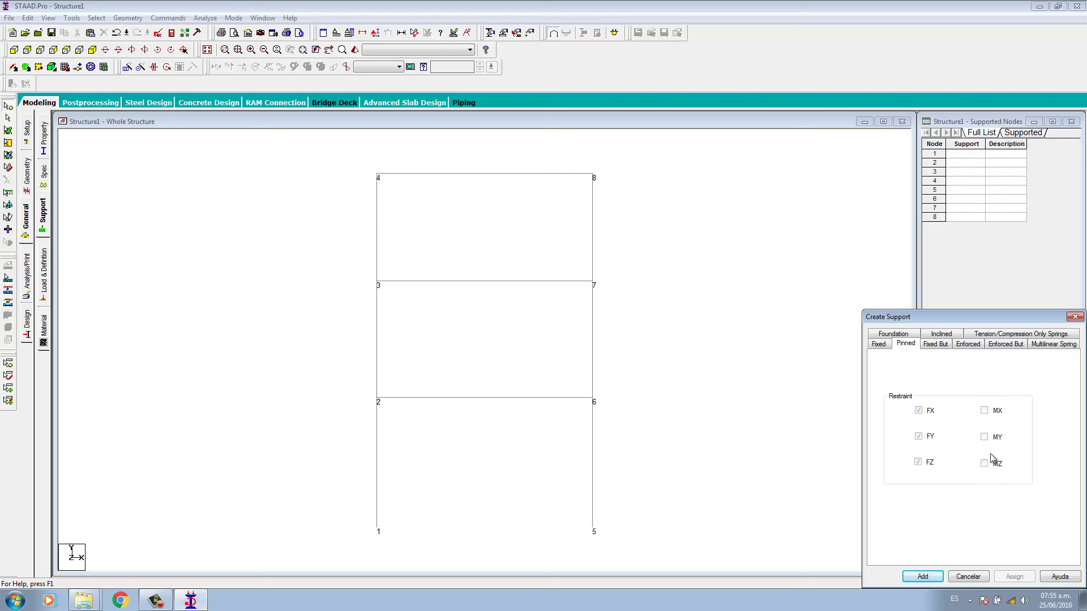
click(937, 345)
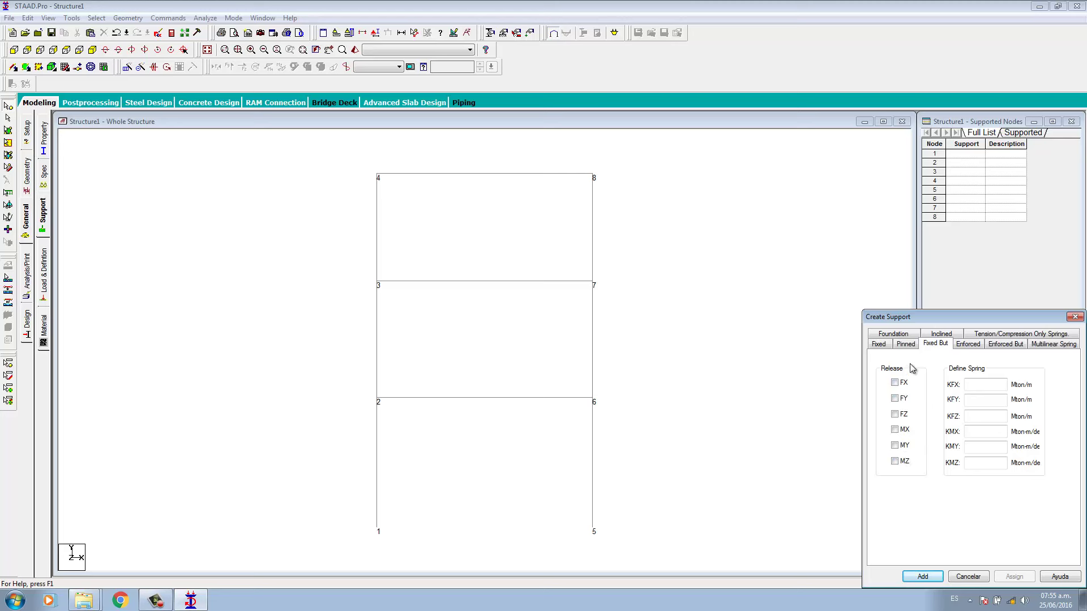
click(896, 461)
click(897, 430)
click(895, 445)
click(894, 429)
click(894, 429)
click(922, 577)
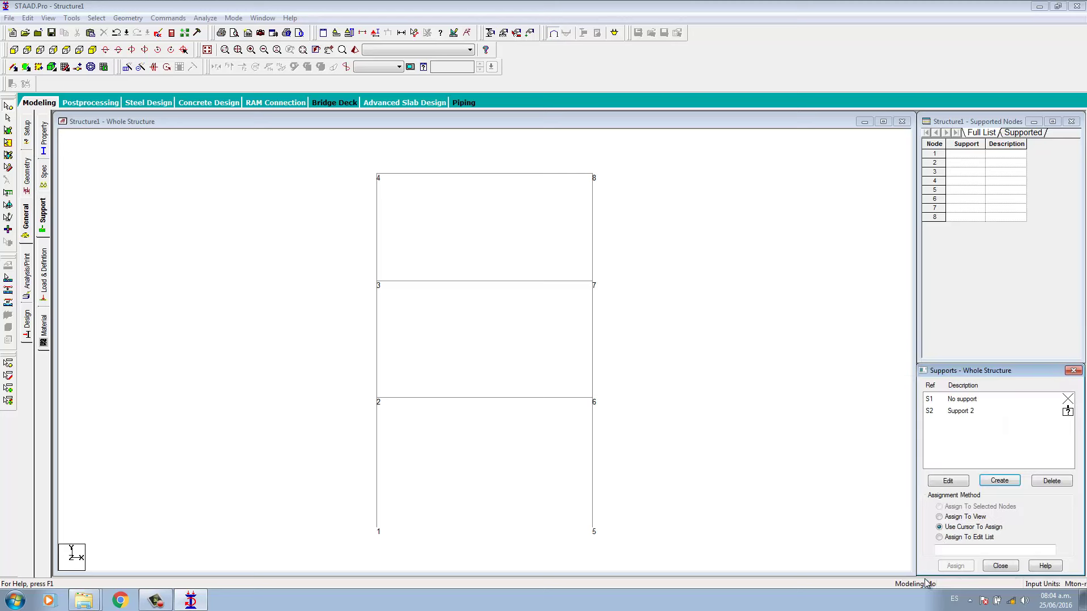
Step: Assign Support 2 to node 1 using the selected-nodes assignment method
click(962, 412)
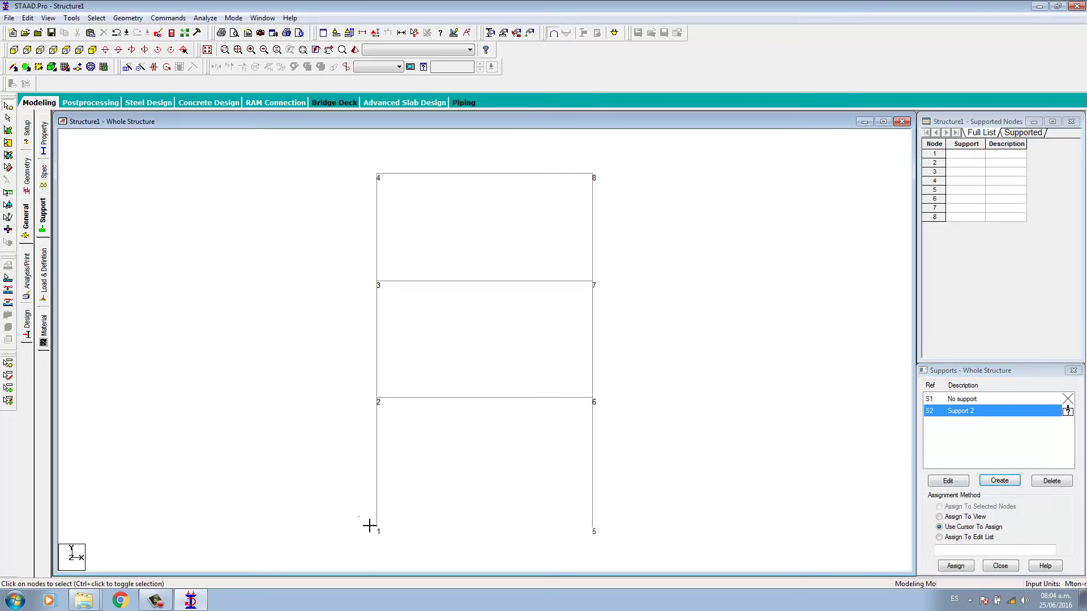
drag(359, 512, 391, 538)
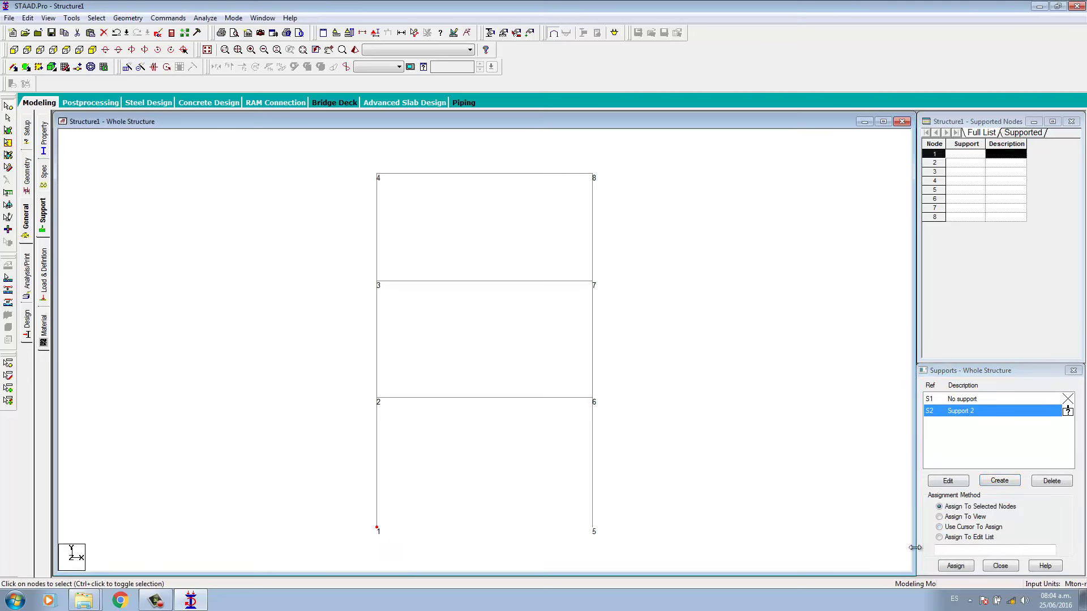
click(955, 566)
click(997, 504)
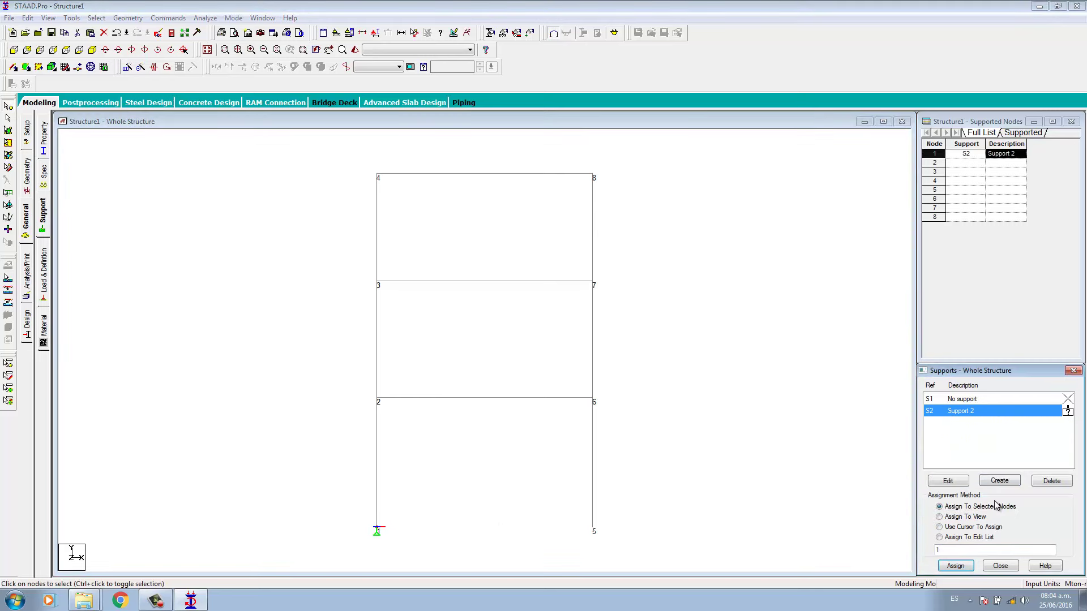
click(675, 481)
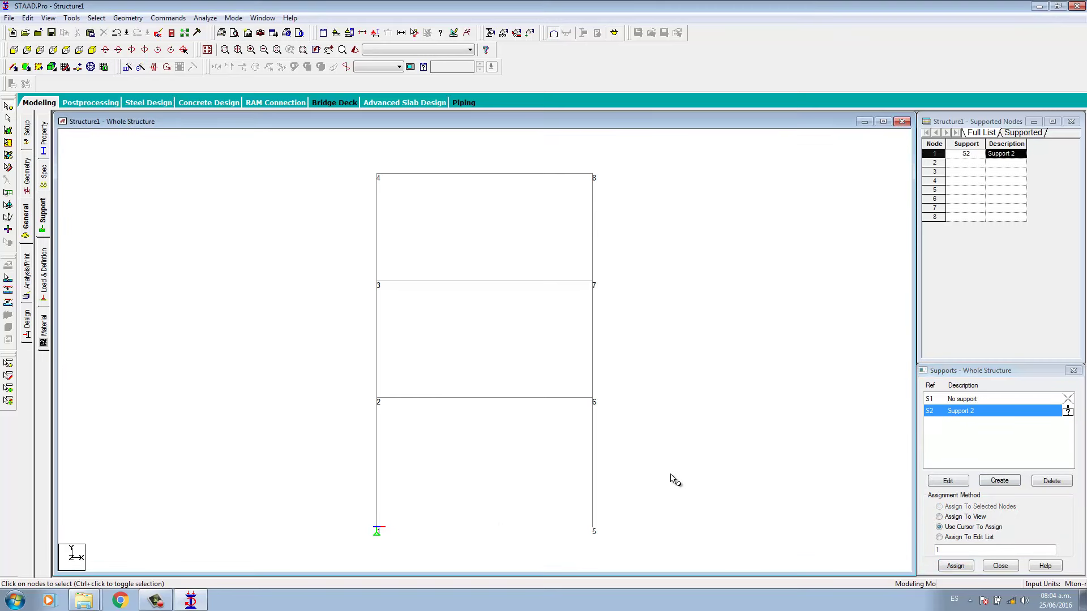
Step: Examine the support symbol at node 1 enlarged in the isometric view, and close the zoomed view
click(92, 50)
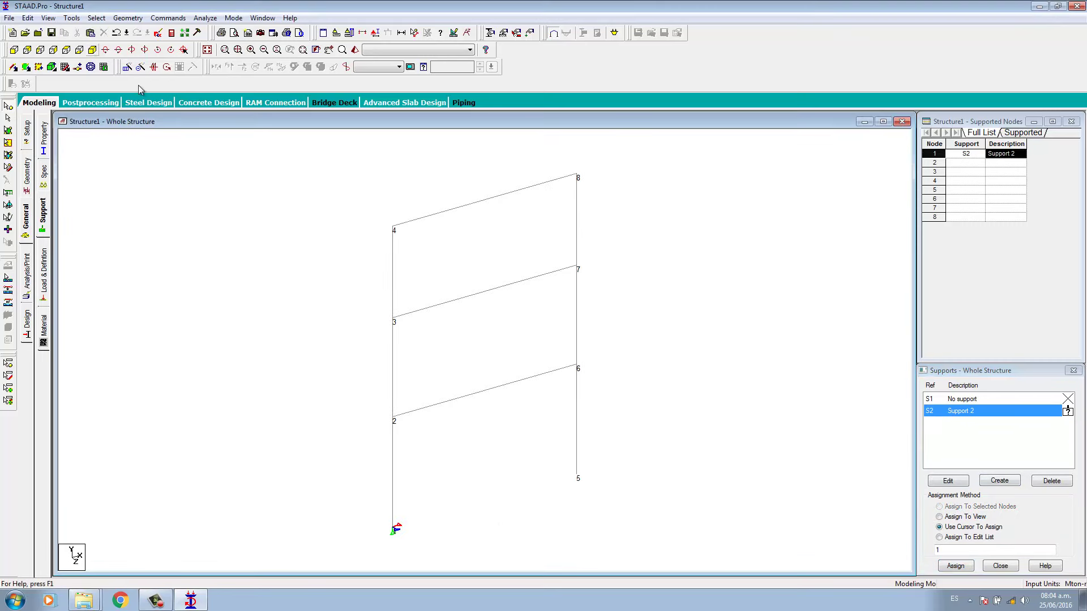
click(224, 50)
drag(380, 516, 418, 547)
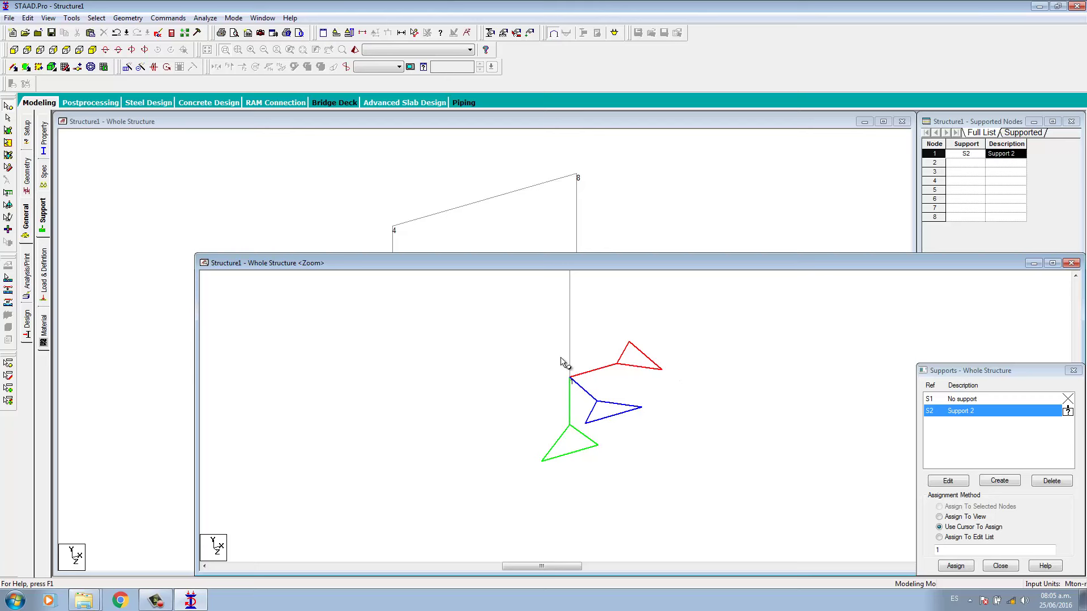
drag(828, 263, 617, 269)
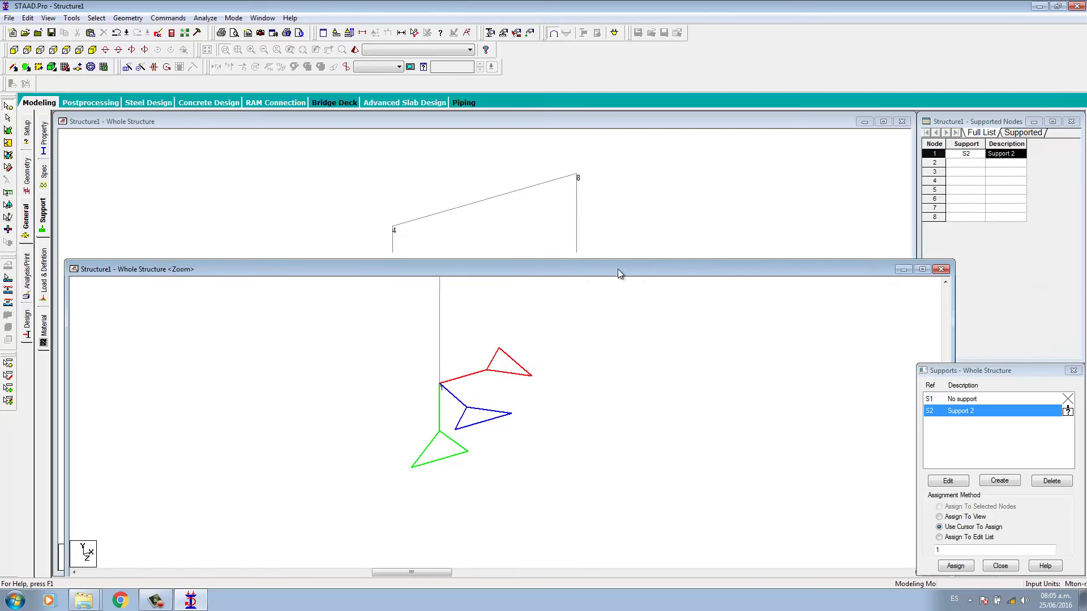
drag(939, 396, 779, 396)
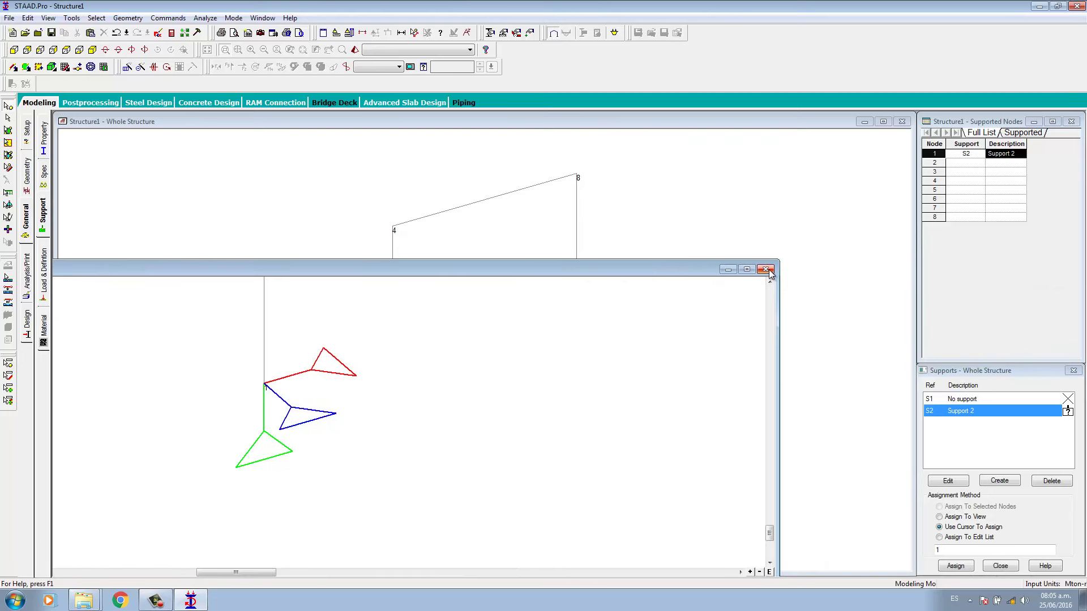
click(768, 270)
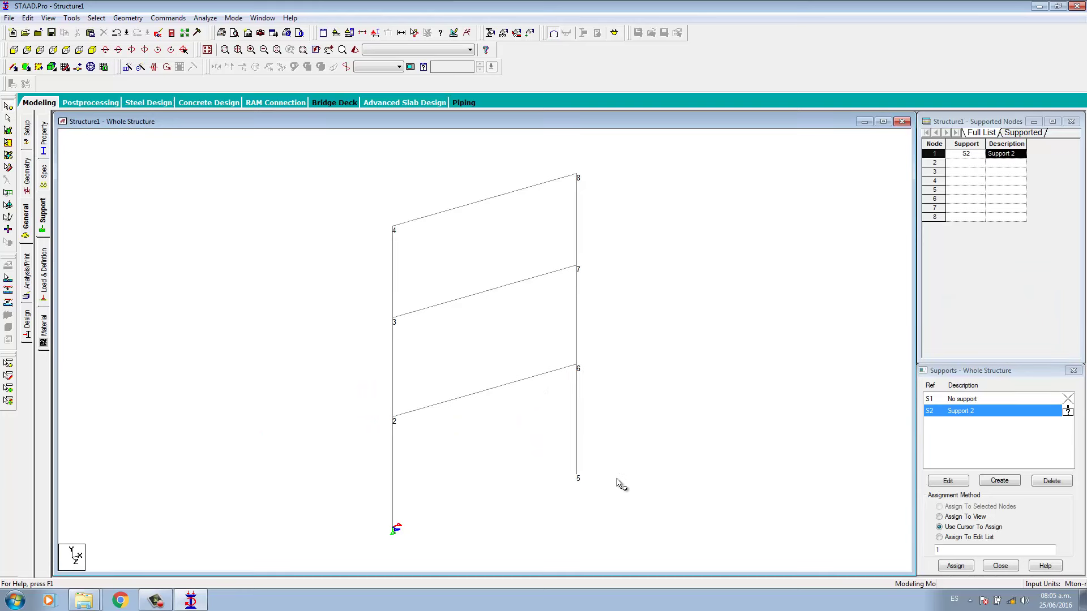
Step: Assign Support 2 to node 5 as a selected node and return to the front view
click(969, 410)
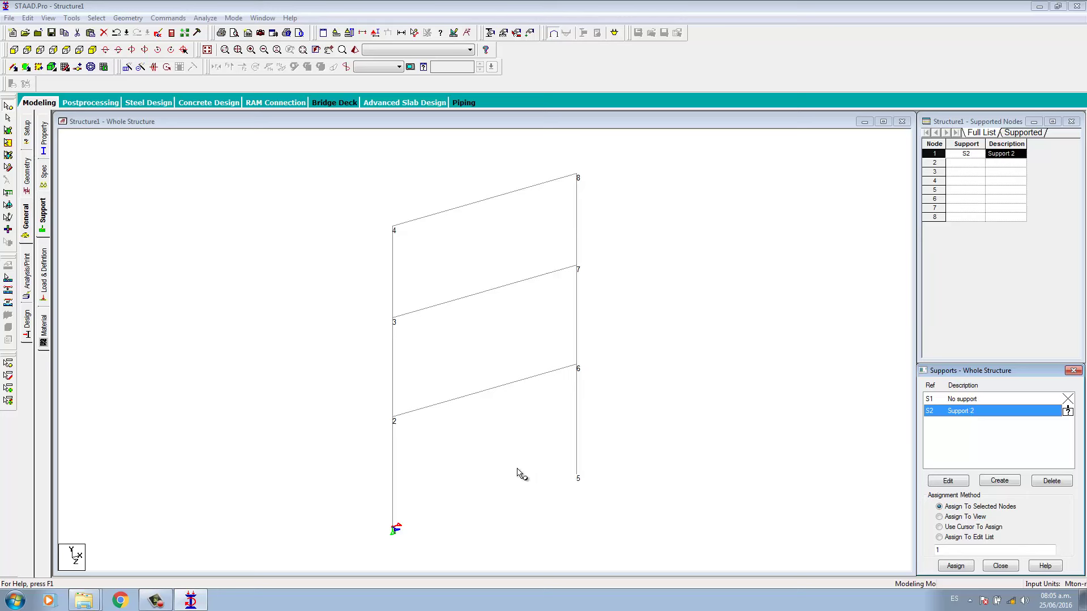
drag(558, 456, 610, 494)
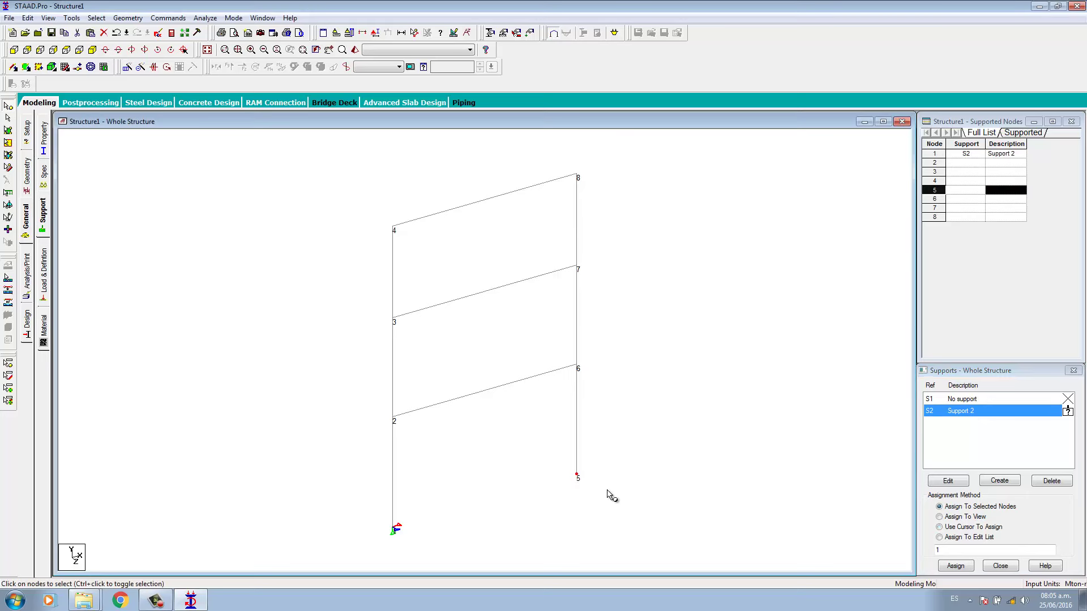
click(956, 566)
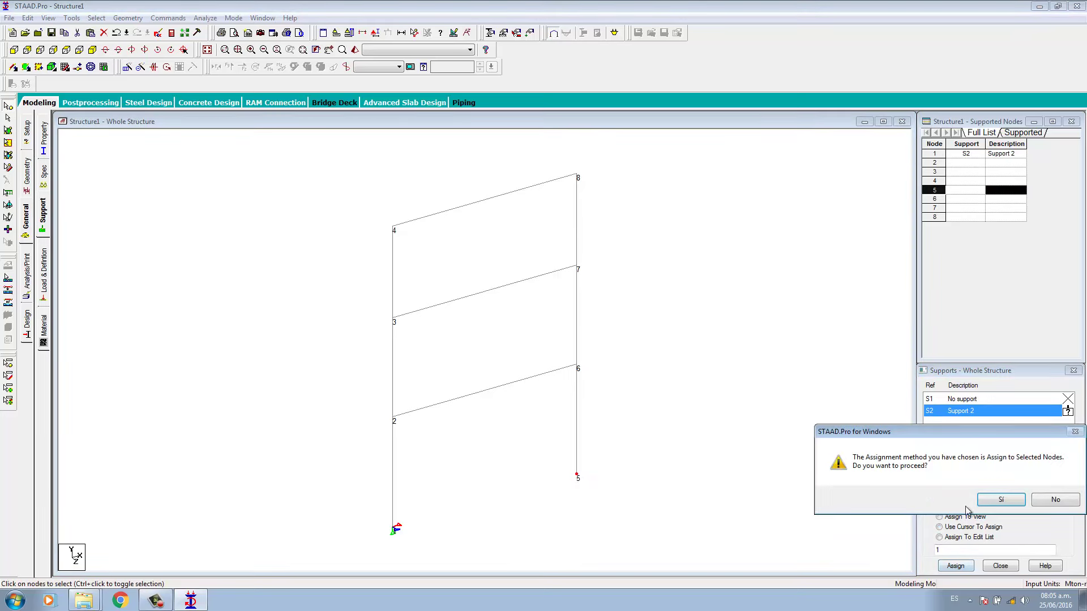
click(987, 502)
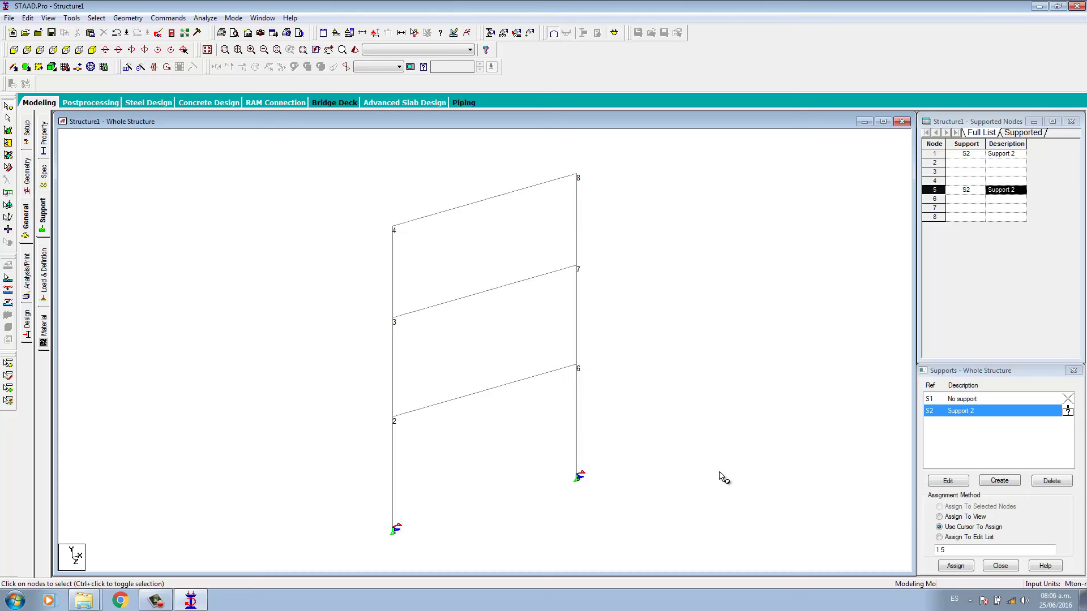
click(14, 50)
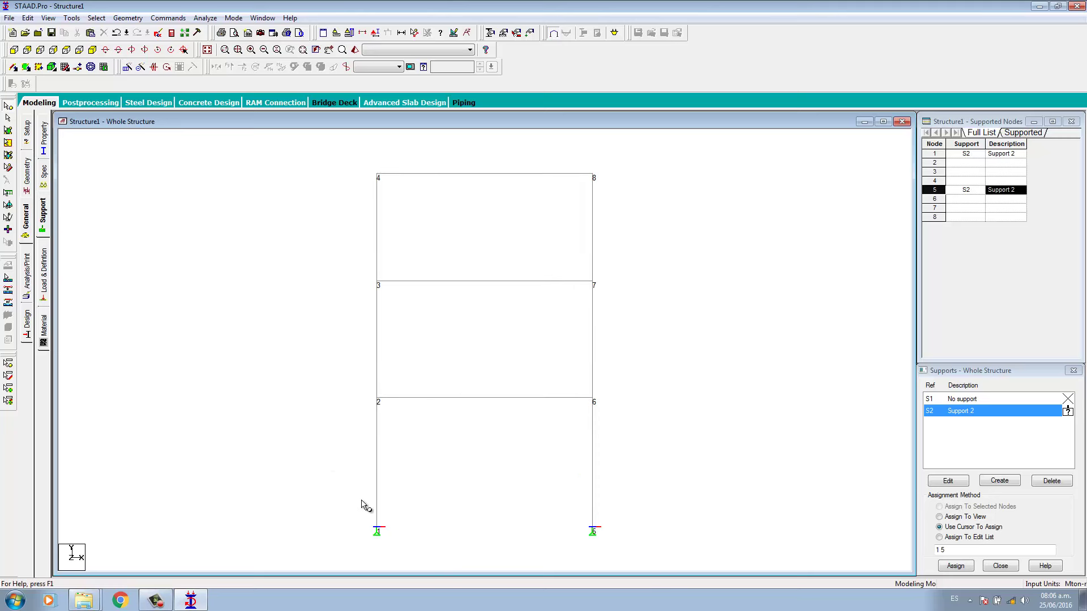
Step: Create a Pinned support definition with FX, FY and FZ restrained
click(998, 480)
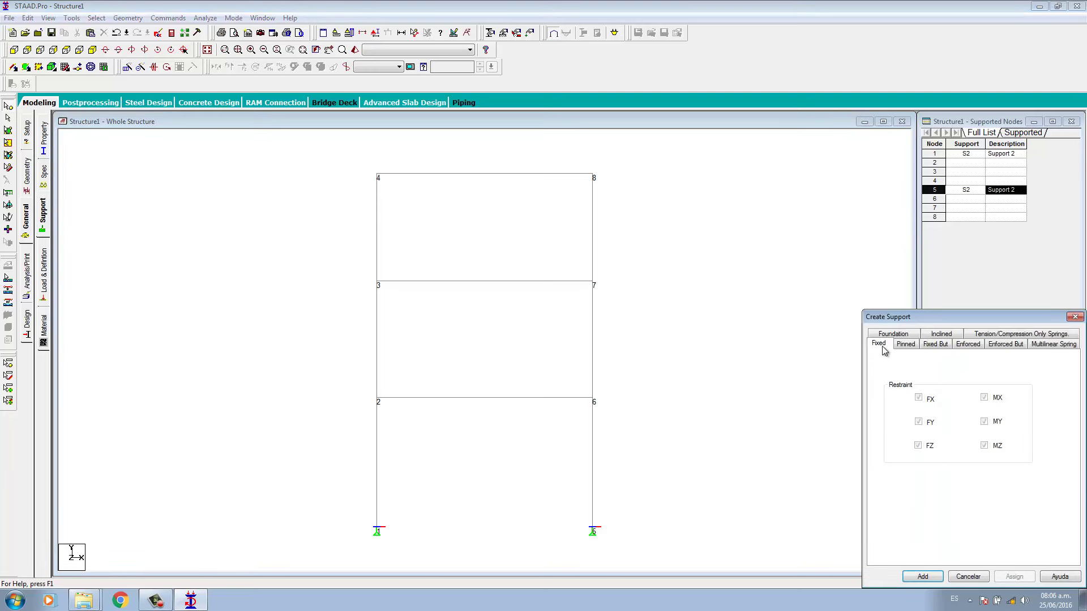
click(906, 345)
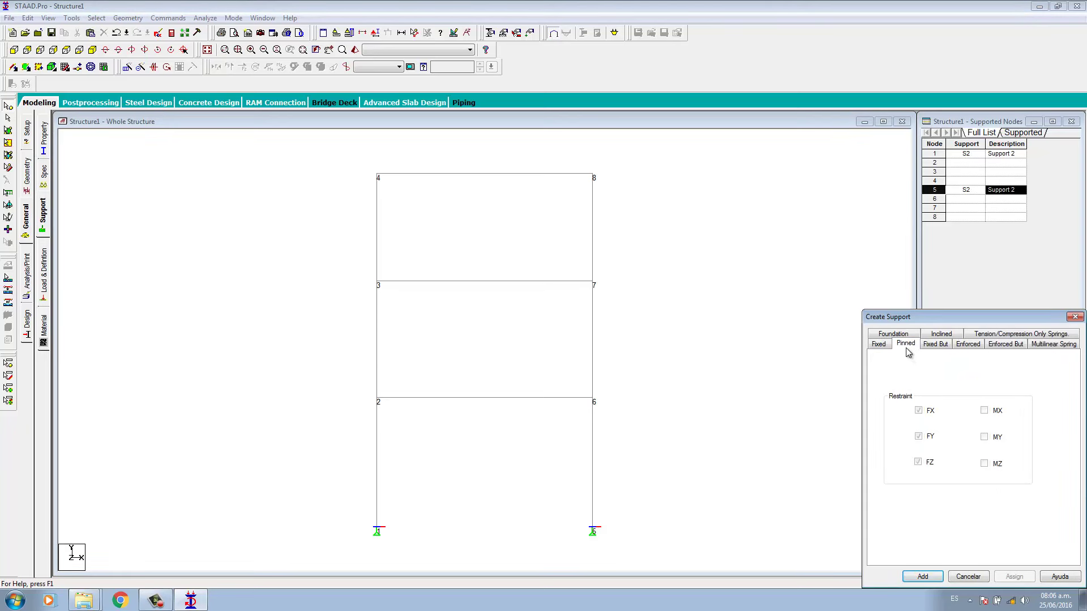
click(923, 576)
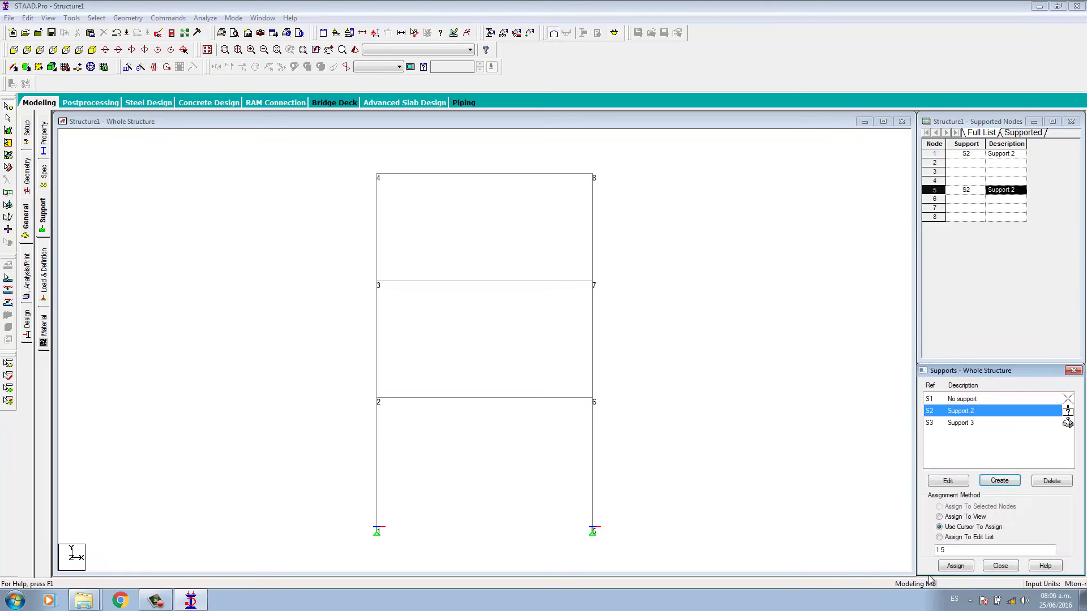
Step: Assign Support 3 to node 5 using the selected-nodes assignment method
click(964, 425)
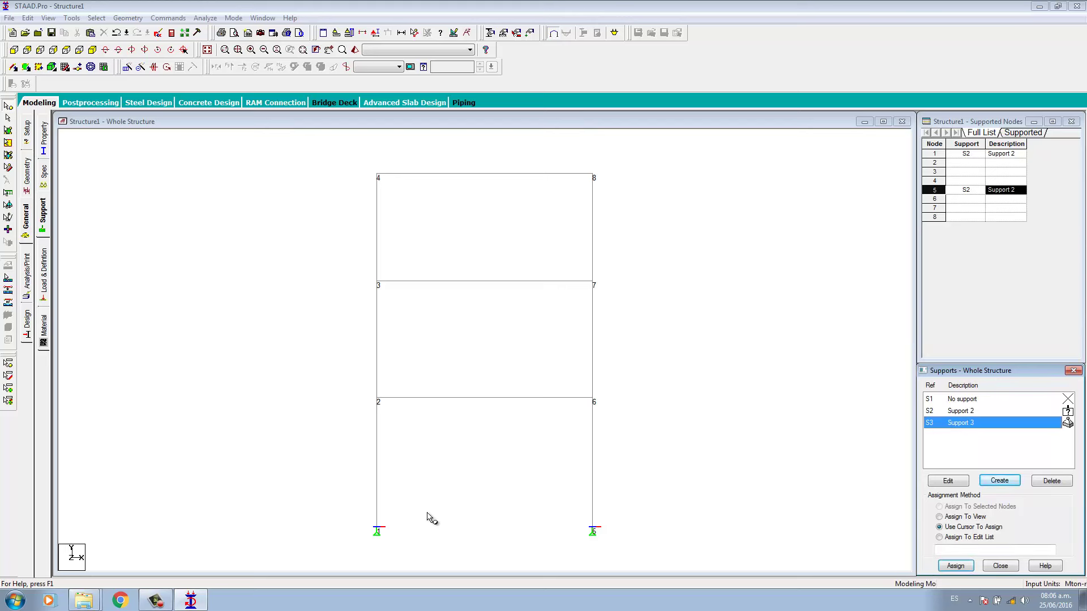
drag(572, 507, 621, 544)
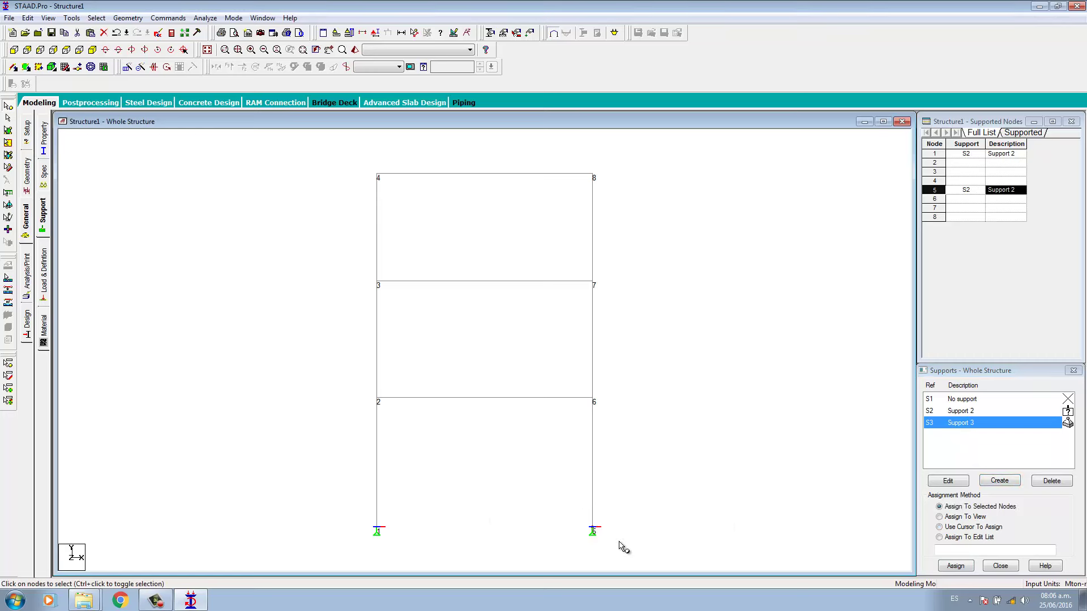
click(951, 567)
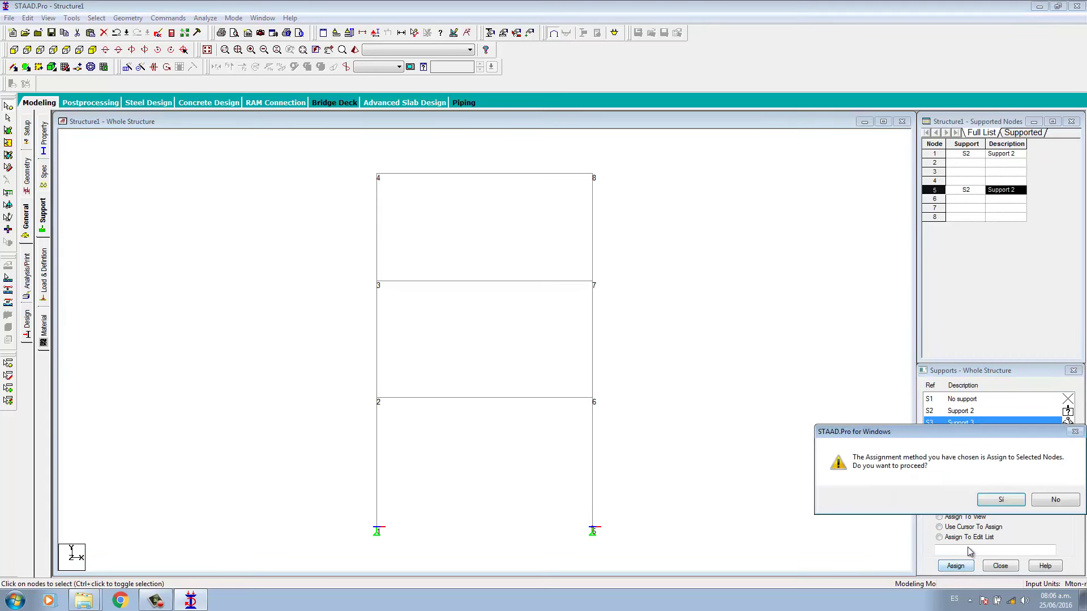
click(988, 505)
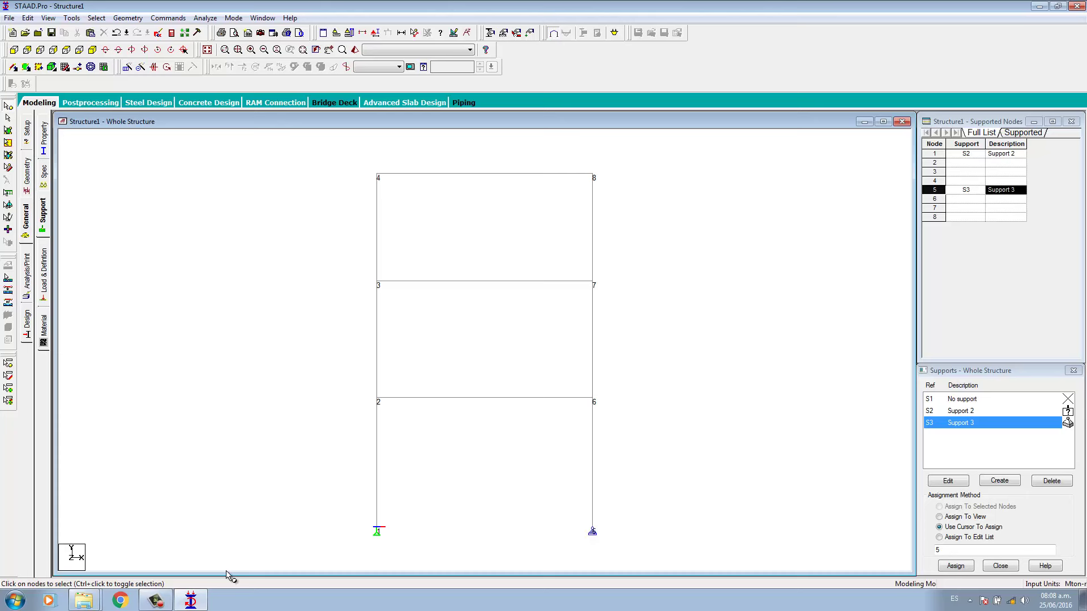
Step: Open the Fixed But releases of Support 2 for editing, toggle the MX release and apply the change
click(964, 411)
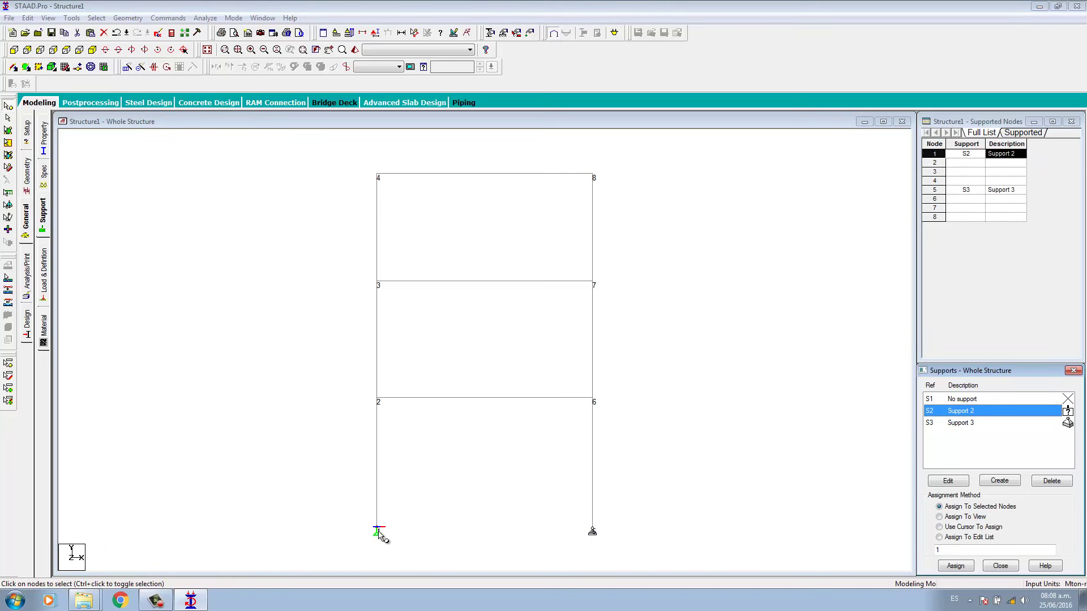
click(947, 481)
drag(980, 376, 768, 278)
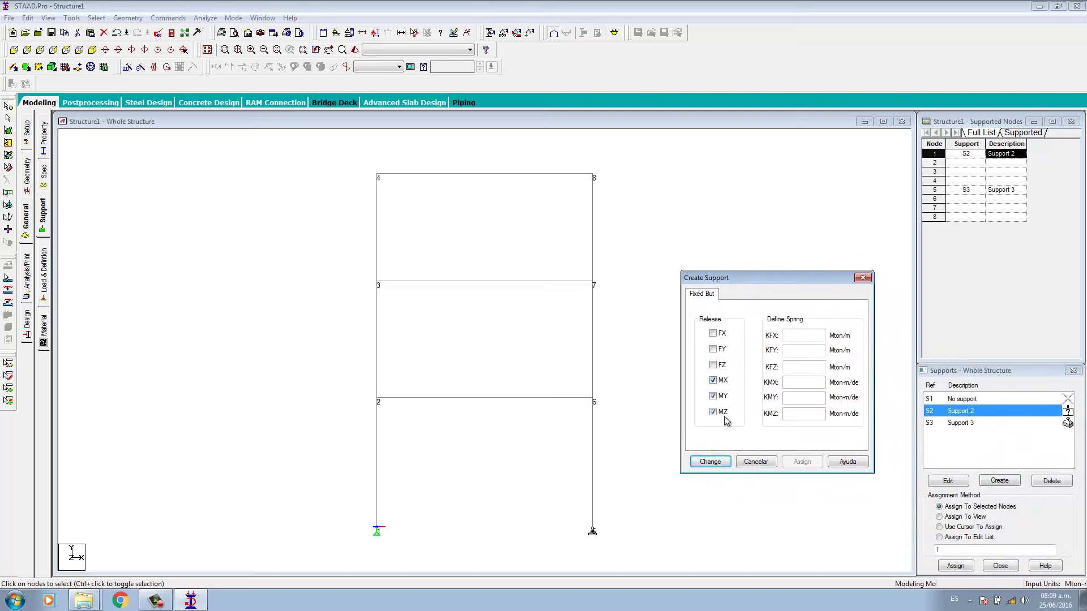
click(714, 381)
click(709, 462)
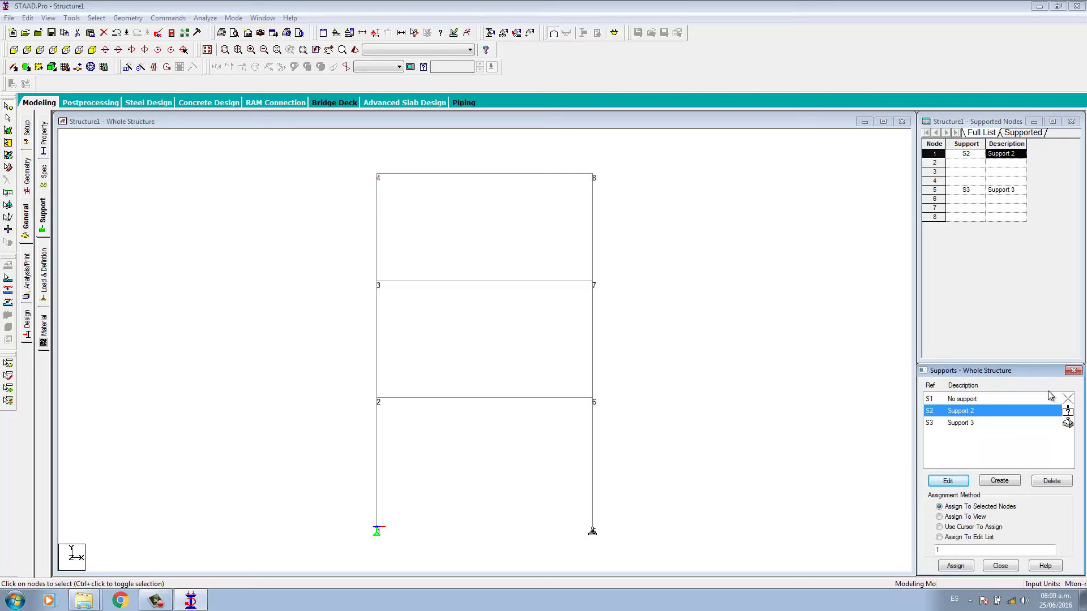
Step: Compare which base nodes are assigned to Support 3 and Support 2
click(968, 422)
click(969, 412)
click(971, 424)
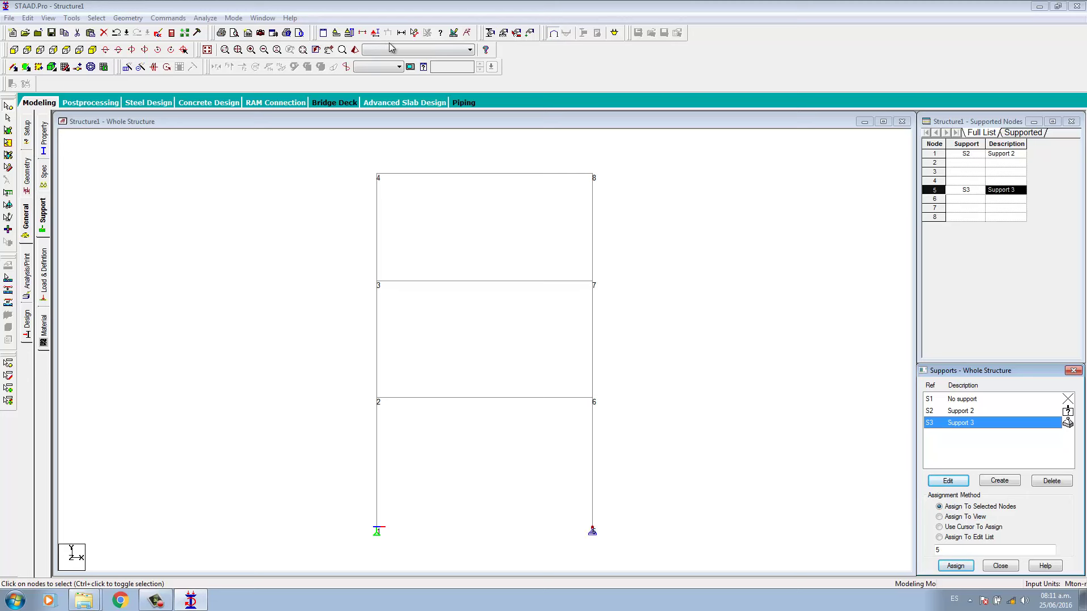
Step: Switch from node to beam selection, try window-selecting the column through nodes 1 to 4, and clear the selection
drag(348, 150, 408, 561)
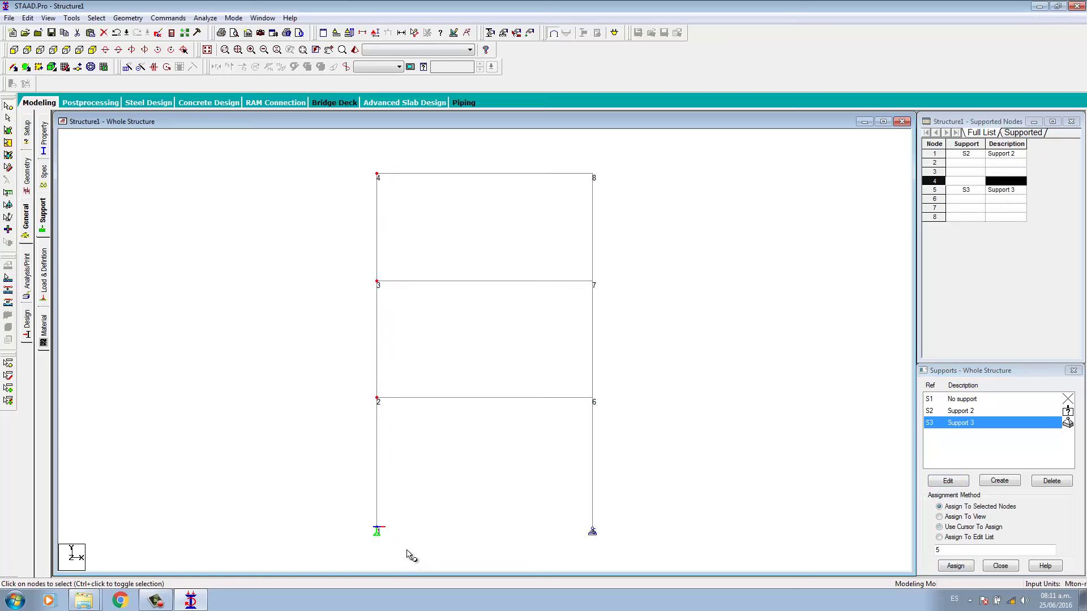
click(8, 118)
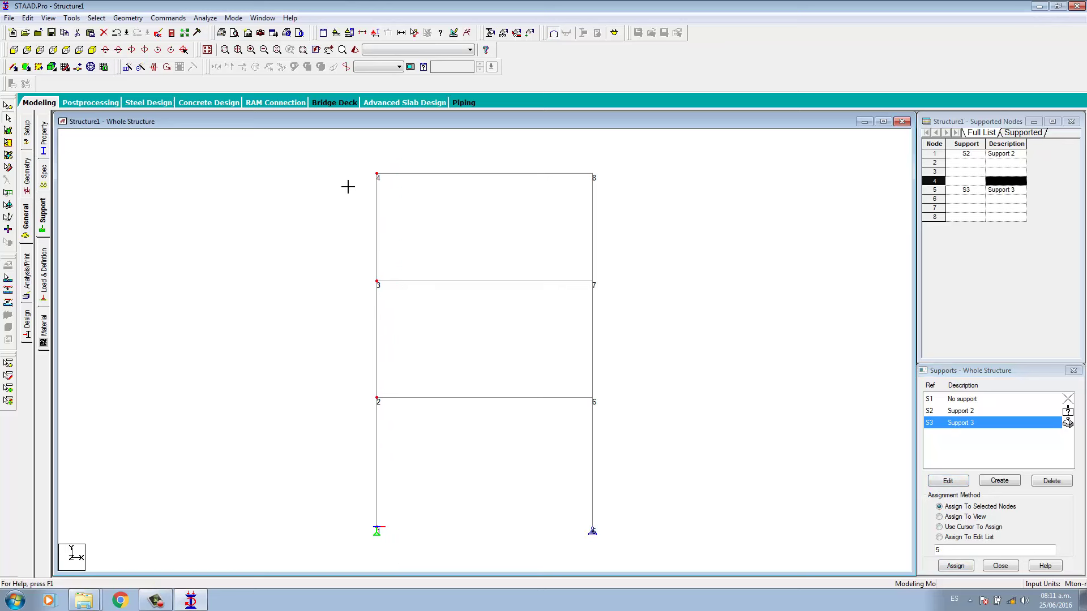
drag(343, 148, 399, 530)
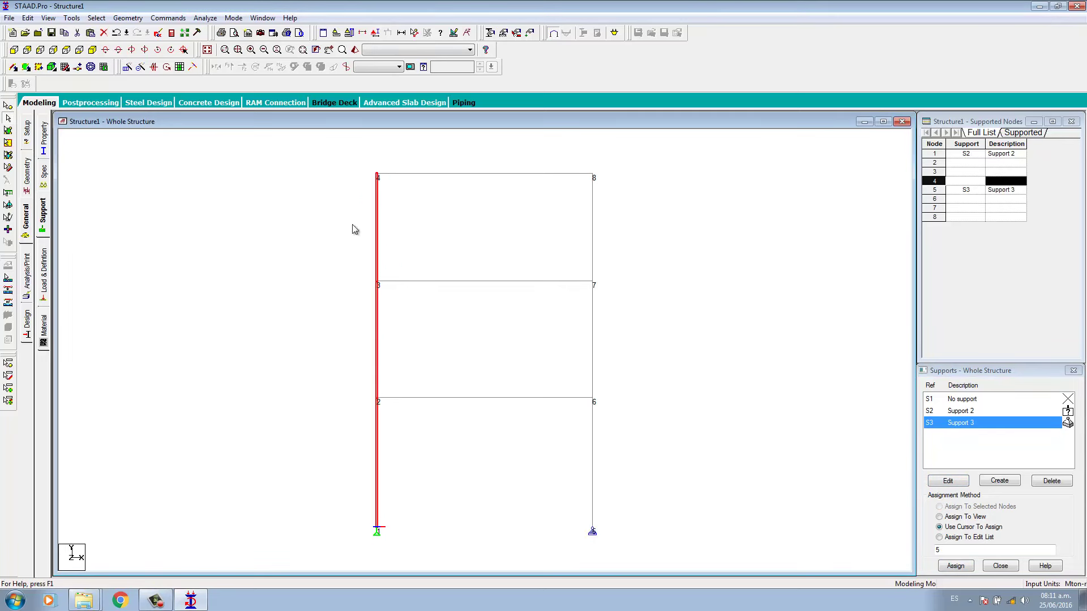
drag(341, 151, 402, 539)
click(117, 236)
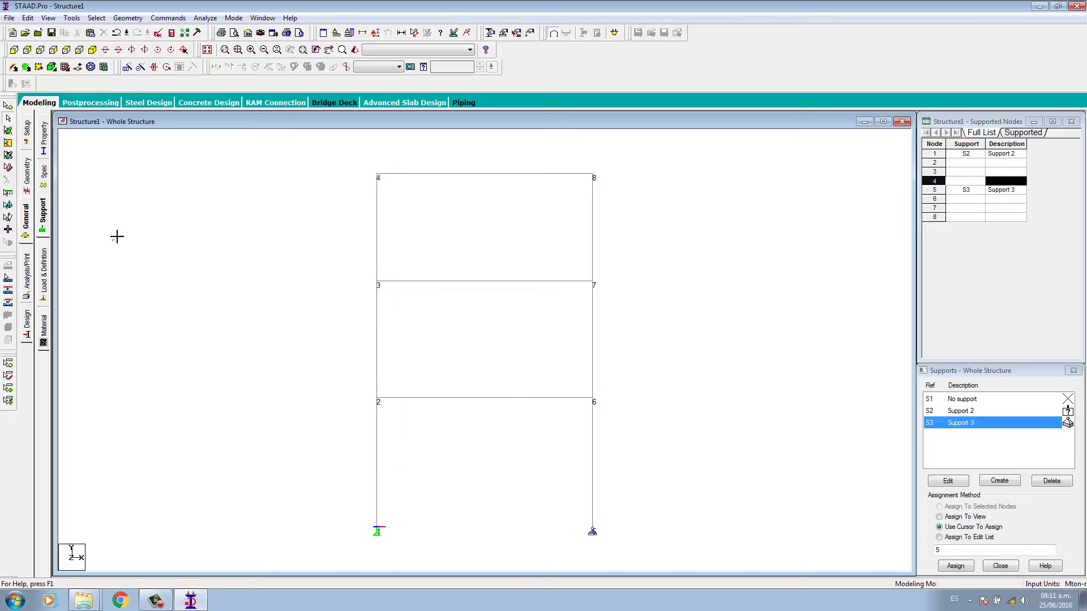
Step: Try selecting all beams parallel to the Y axis, and clear the selection
click(97, 18)
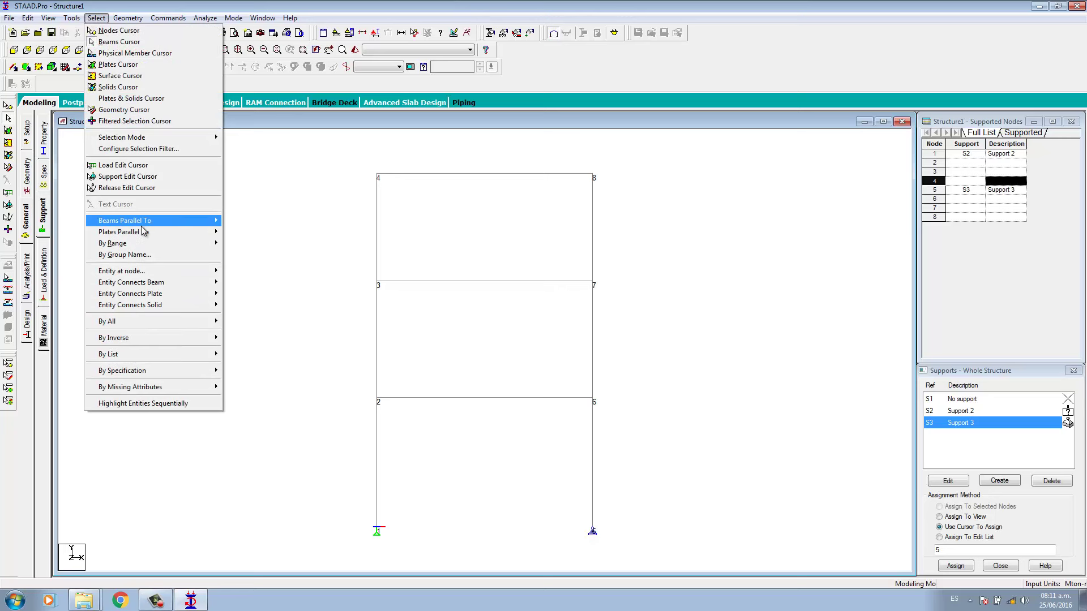
mouse_move(143, 224)
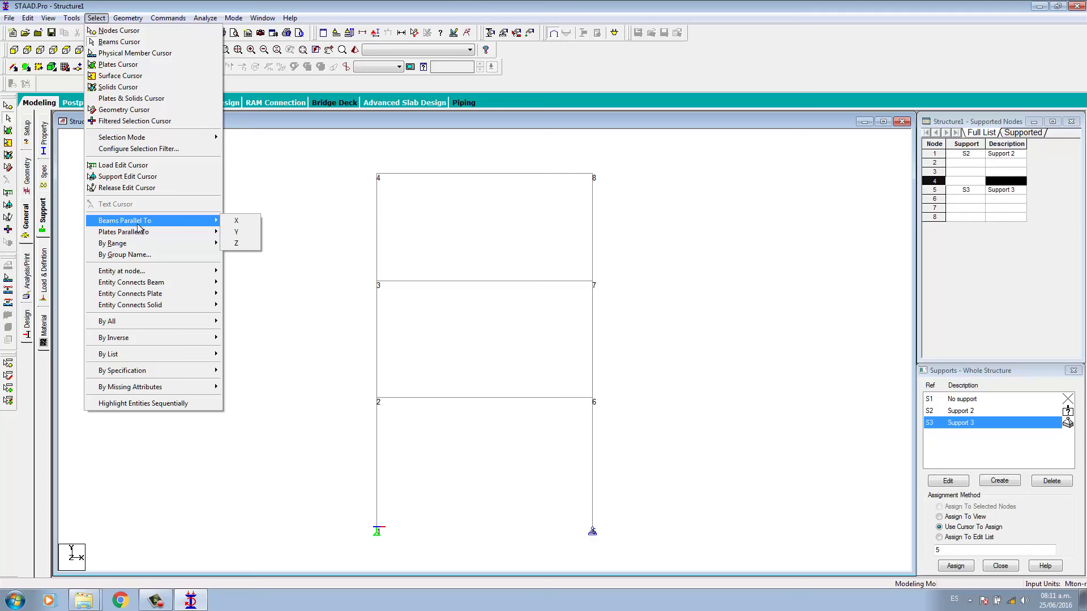
click(236, 233)
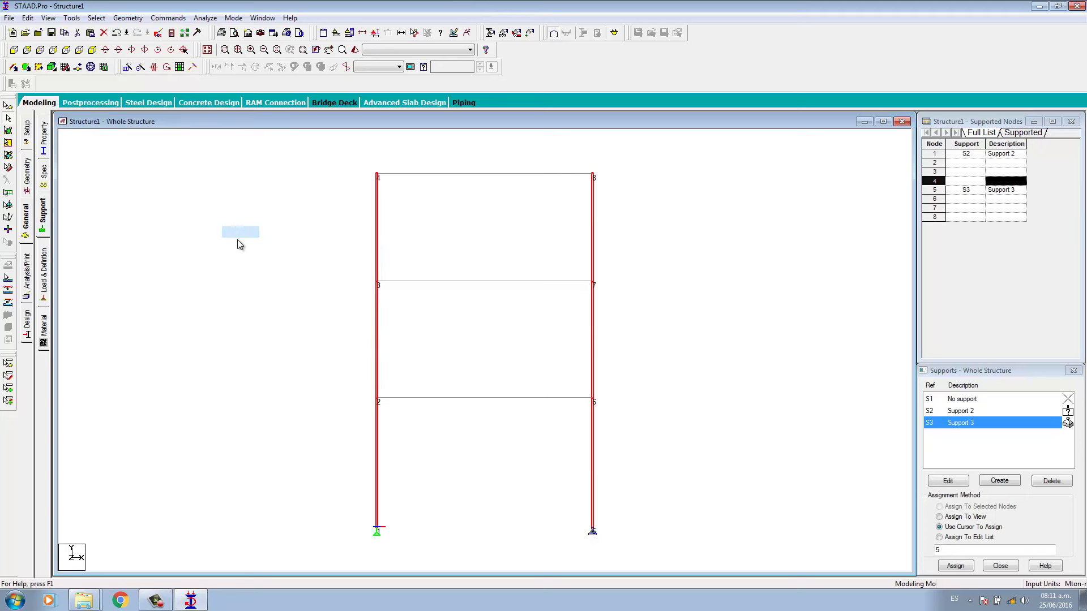
click(233, 314)
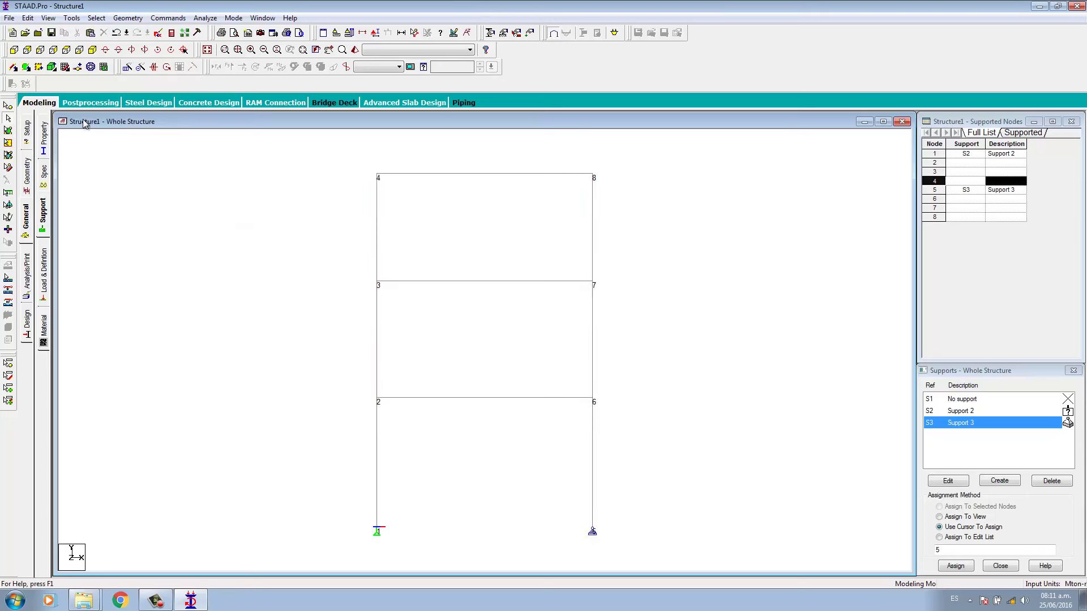
click(96, 18)
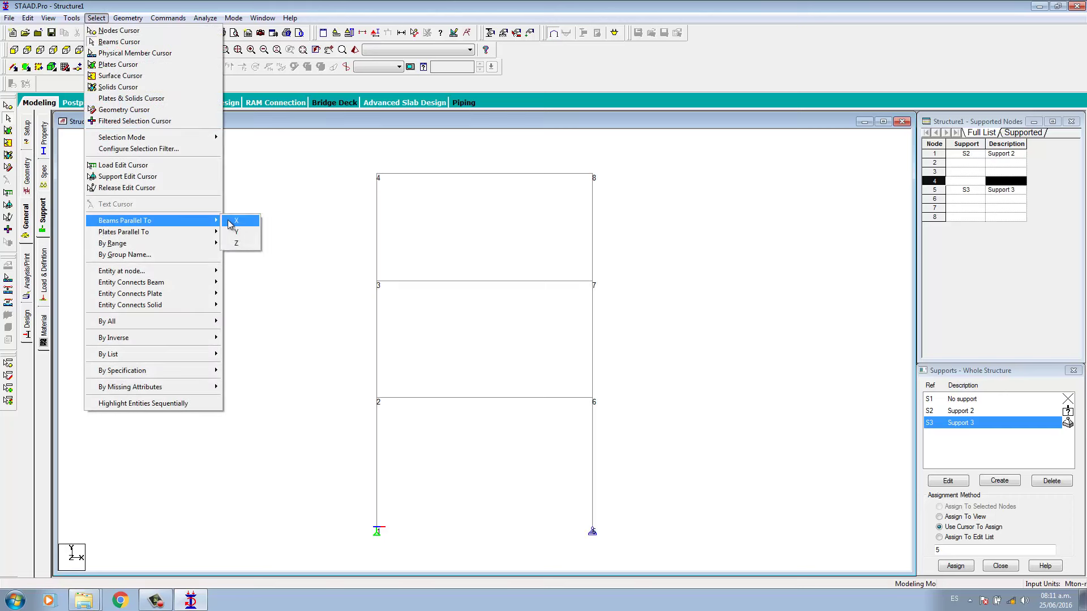
click(242, 232)
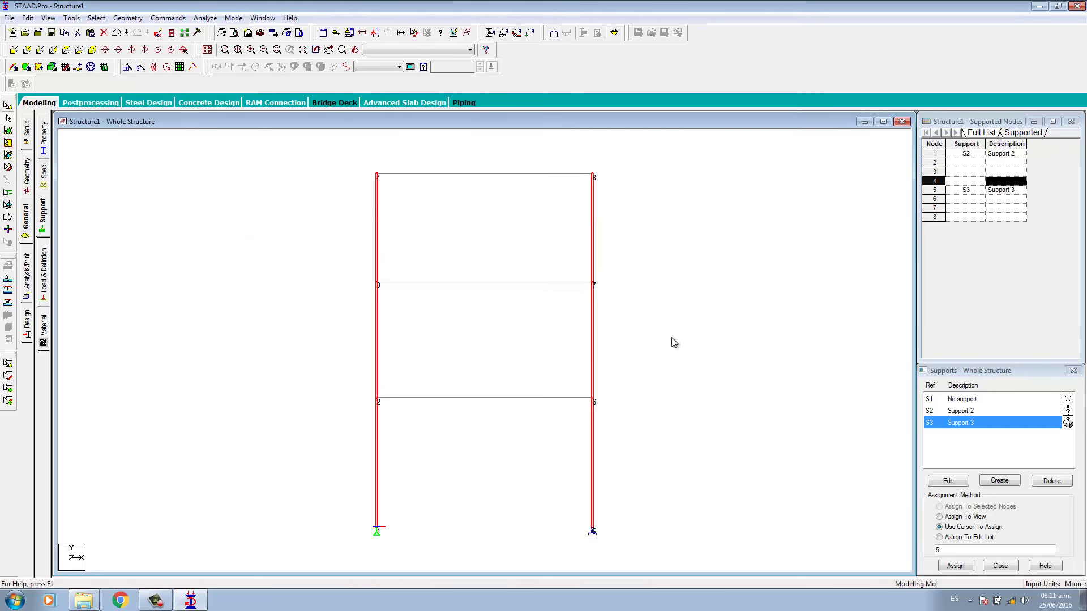
click(326, 340)
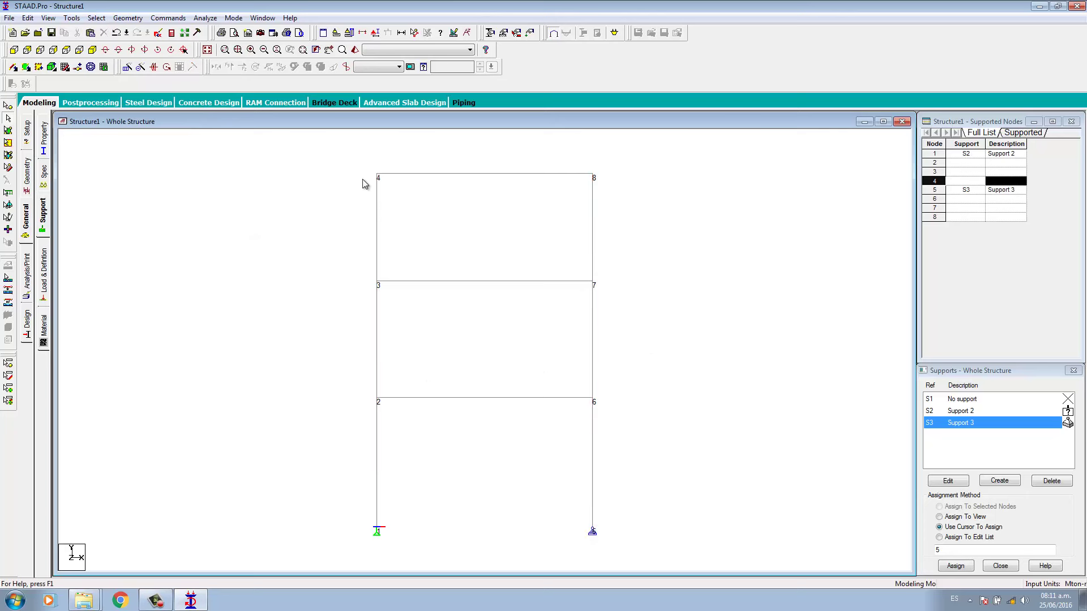
Step: Select the beams of both columns and open the prismatic member property definition
drag(338, 145, 445, 510)
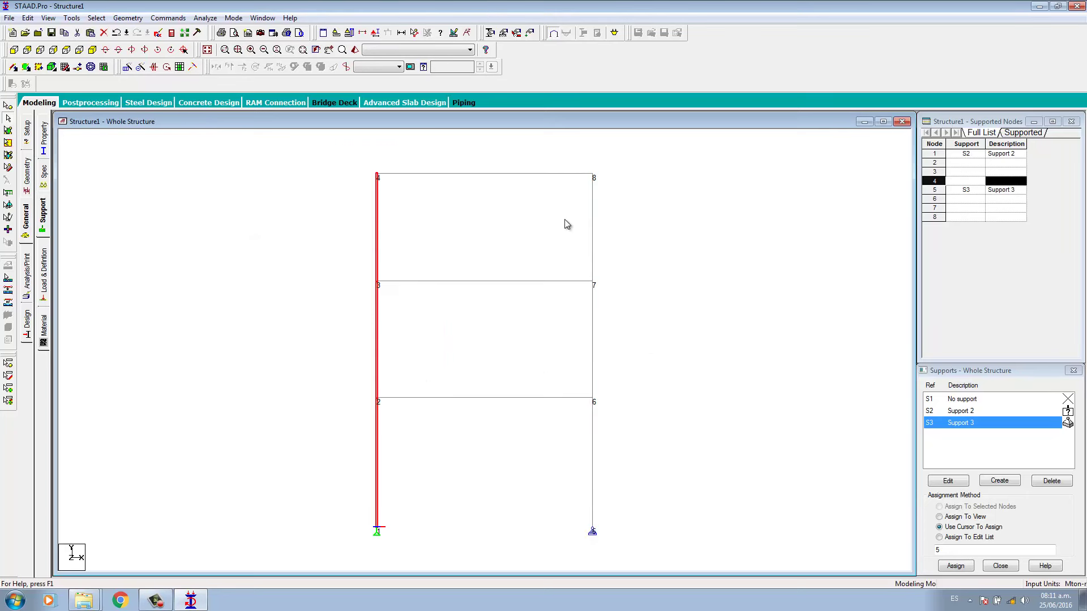
drag(587, 153, 654, 541)
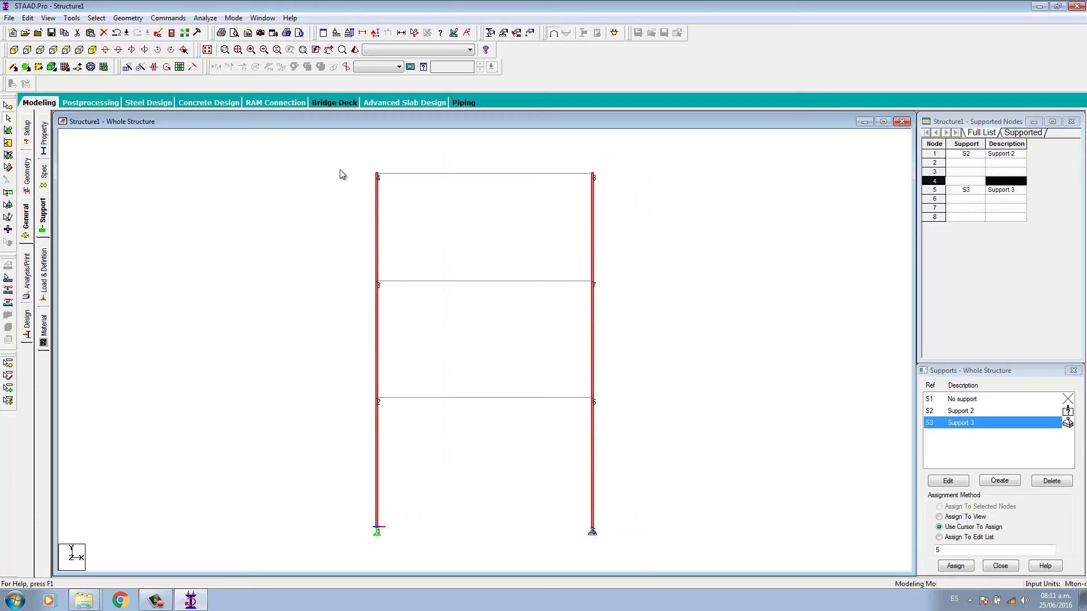
click(169, 19)
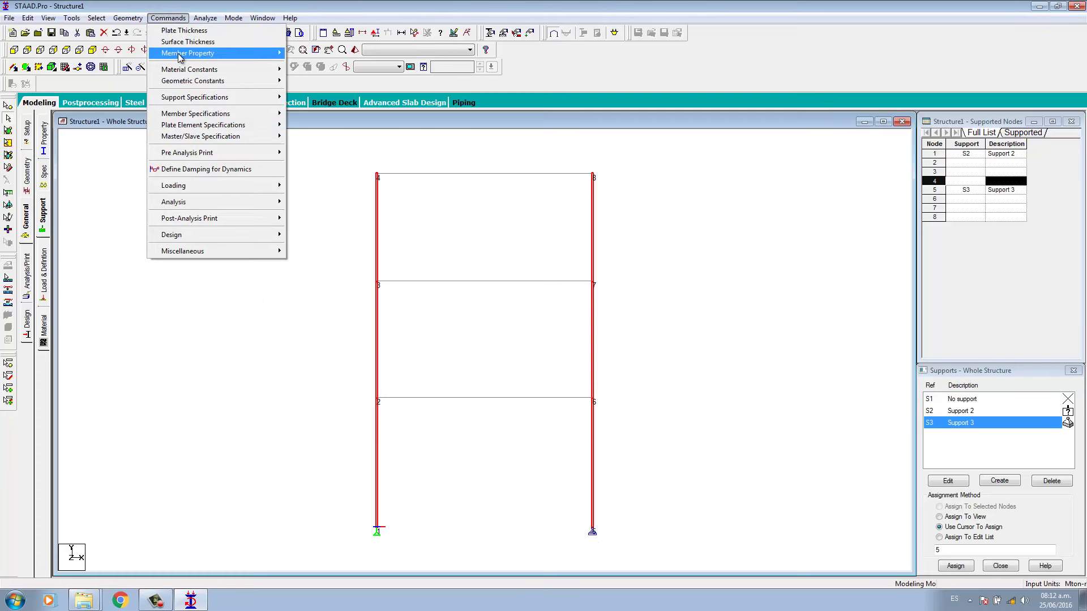
mouse_move(180, 58)
click(301, 55)
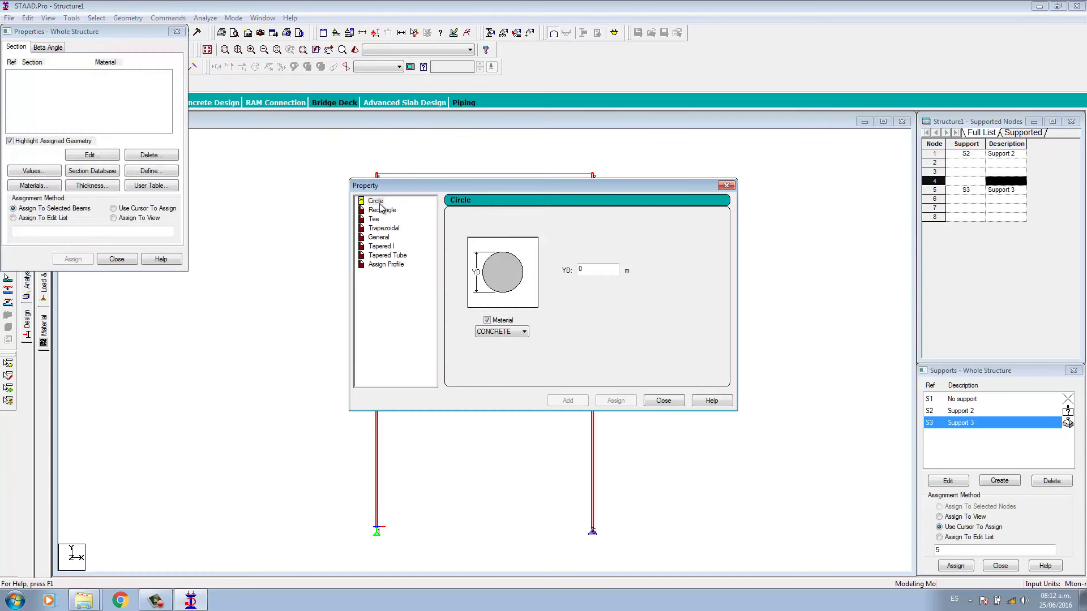
Step: Assign a circular CONCRETE section with YD of 0.5 m to the selected columns, and close the property dialogs
click(523, 332)
click(523, 333)
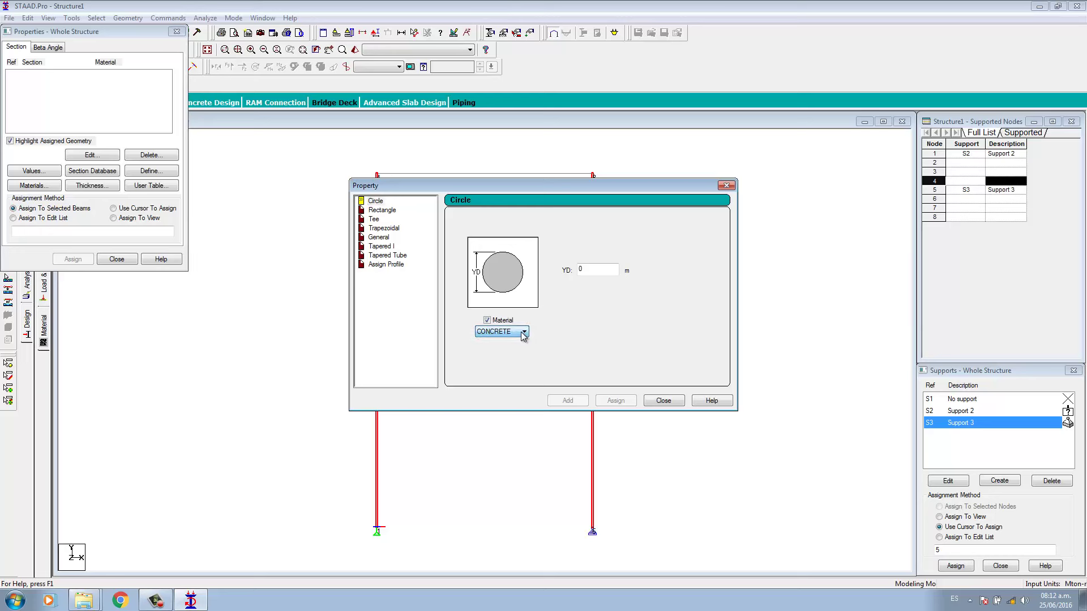
click(523, 332)
click(499, 364)
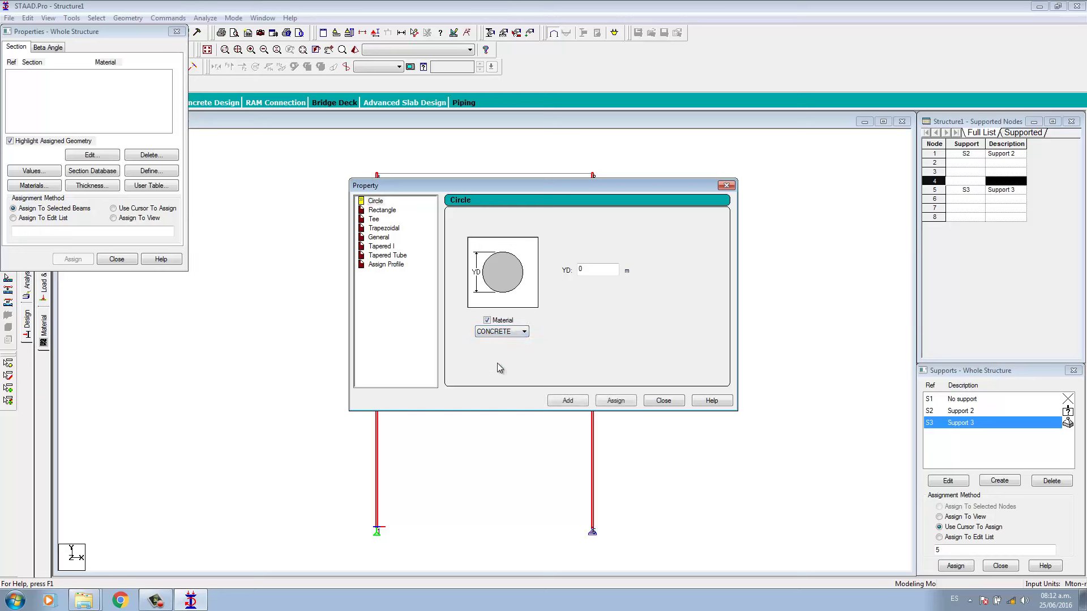
key(Tab)
text(.5)
click(606, 402)
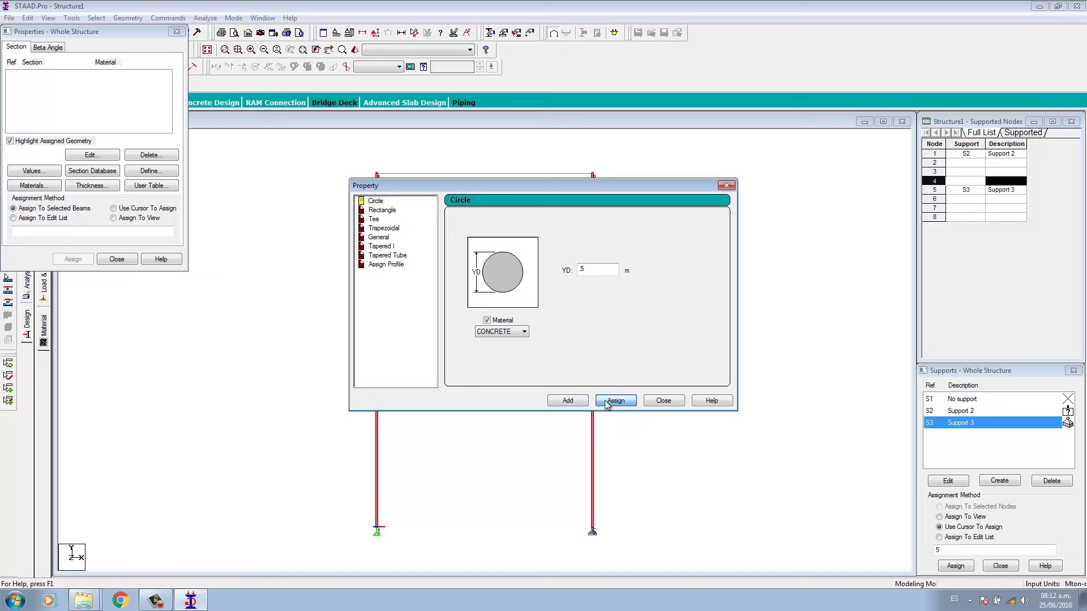
click(660, 403)
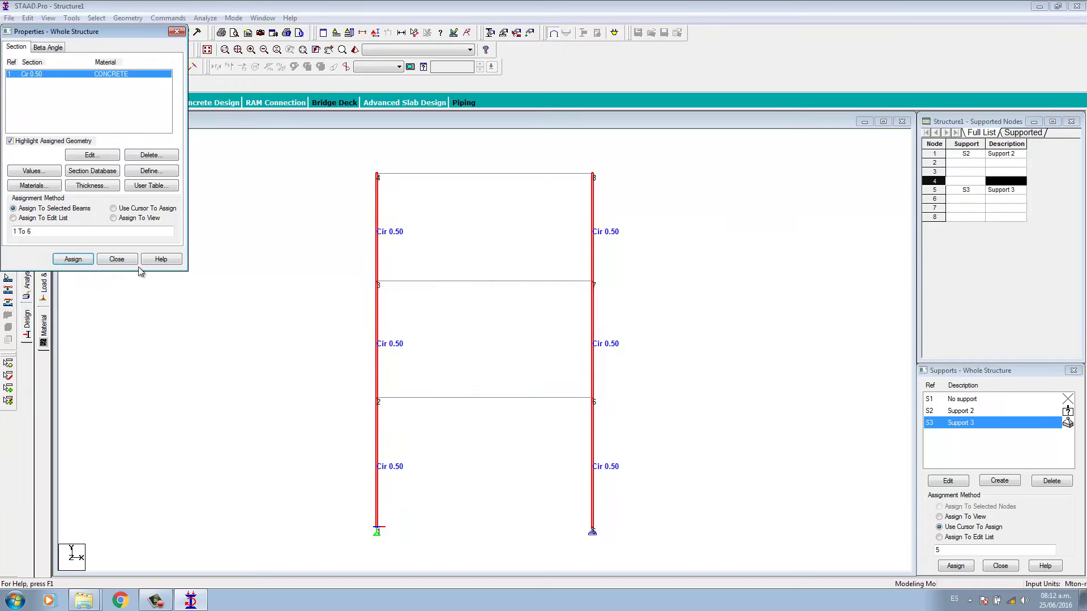
click(117, 259)
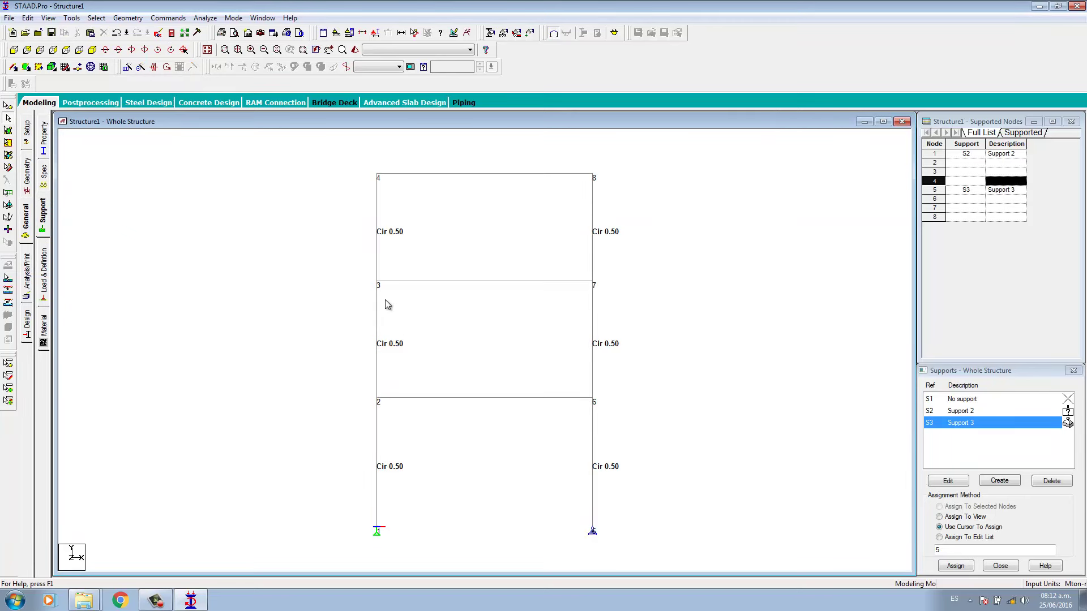
drag(336, 161, 422, 547)
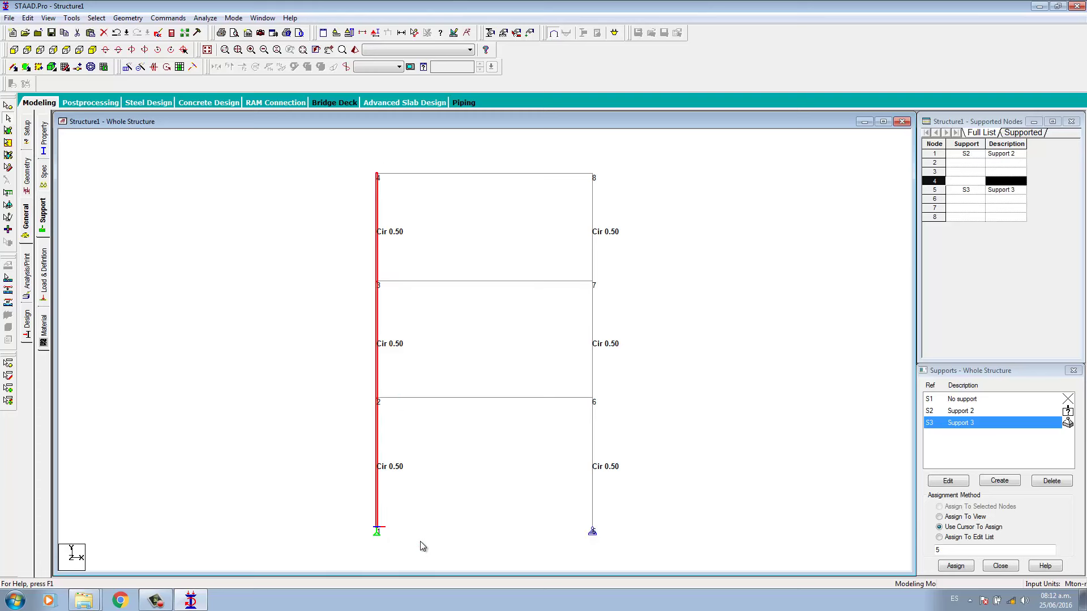
click(168, 17)
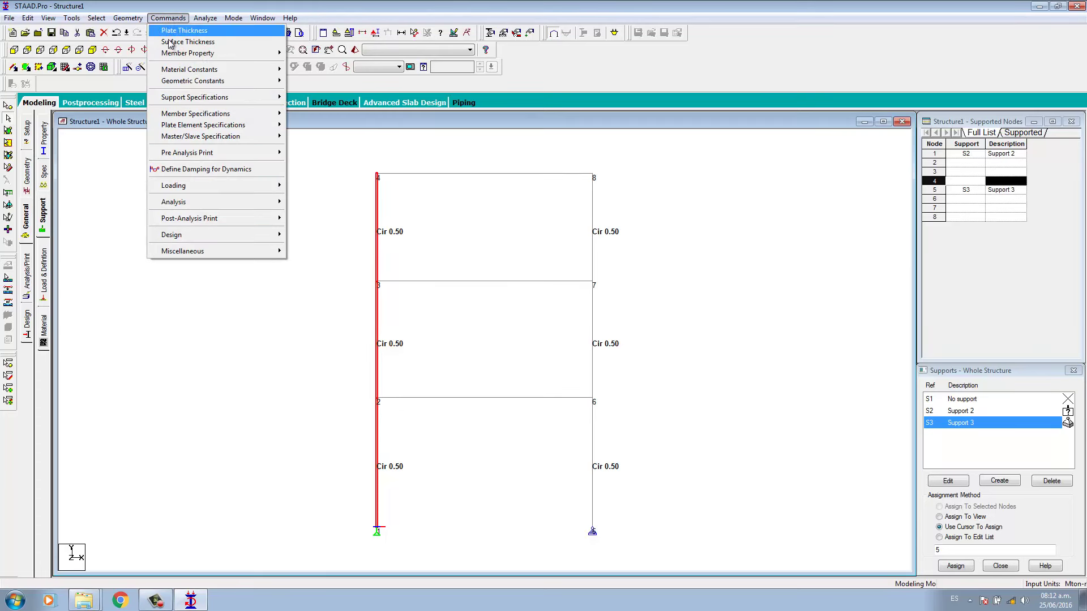
mouse_move(174, 55)
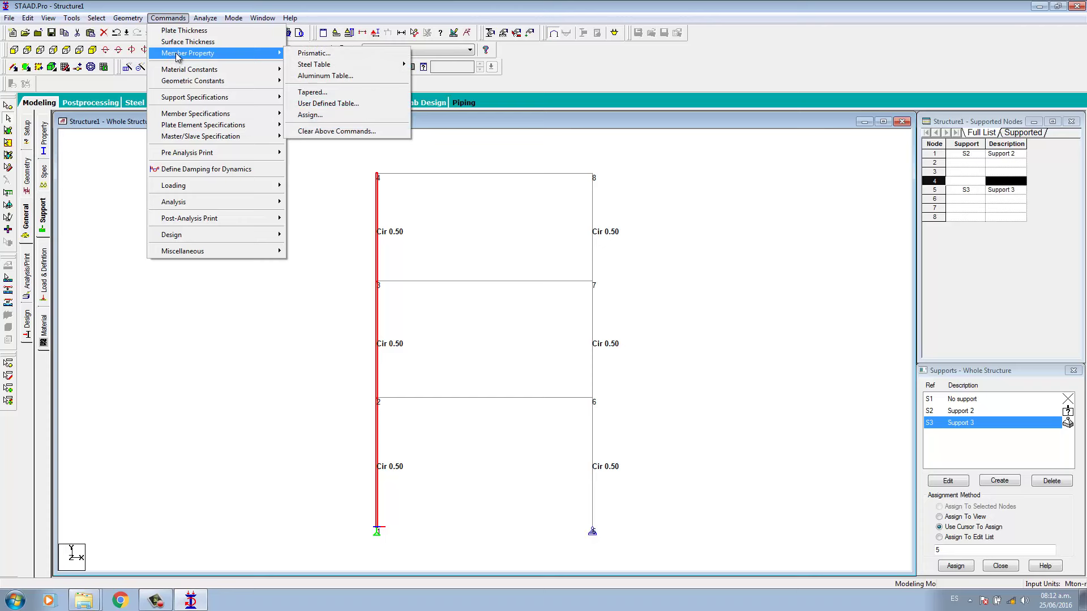
click(314, 54)
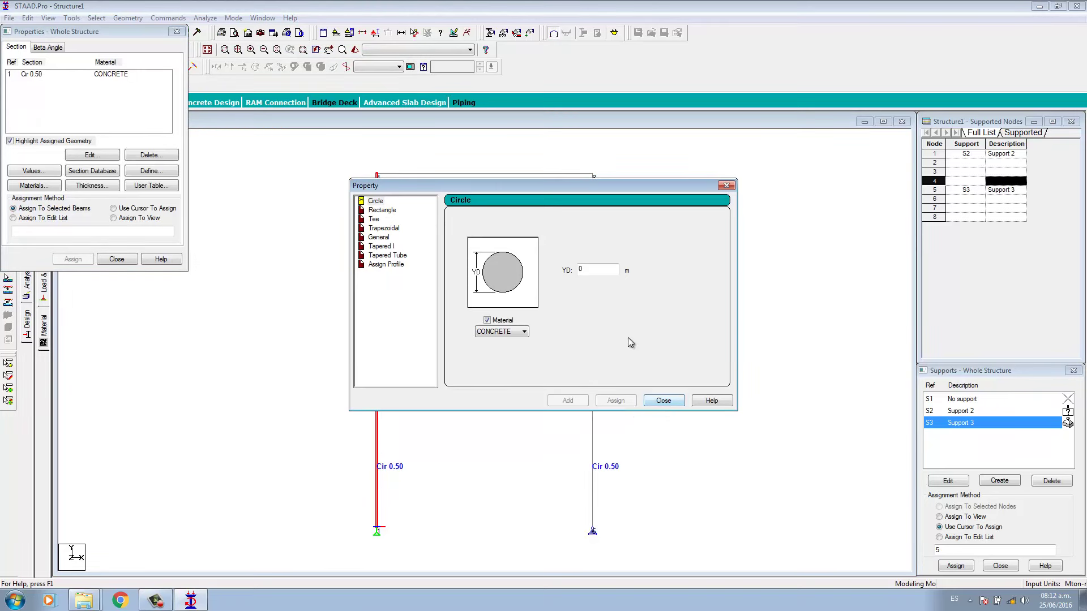
click(664, 401)
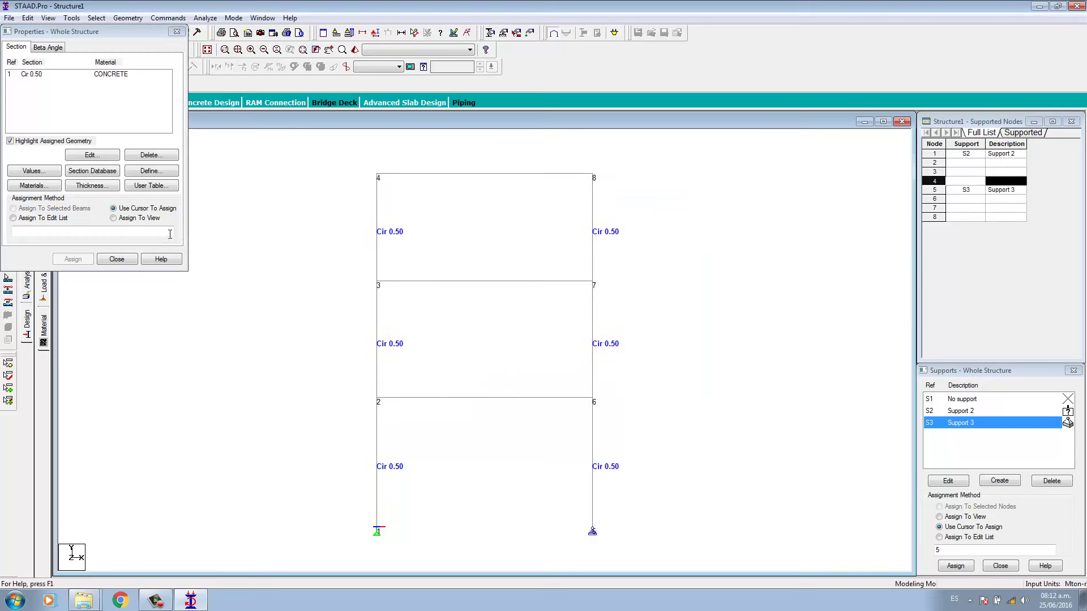
click(119, 262)
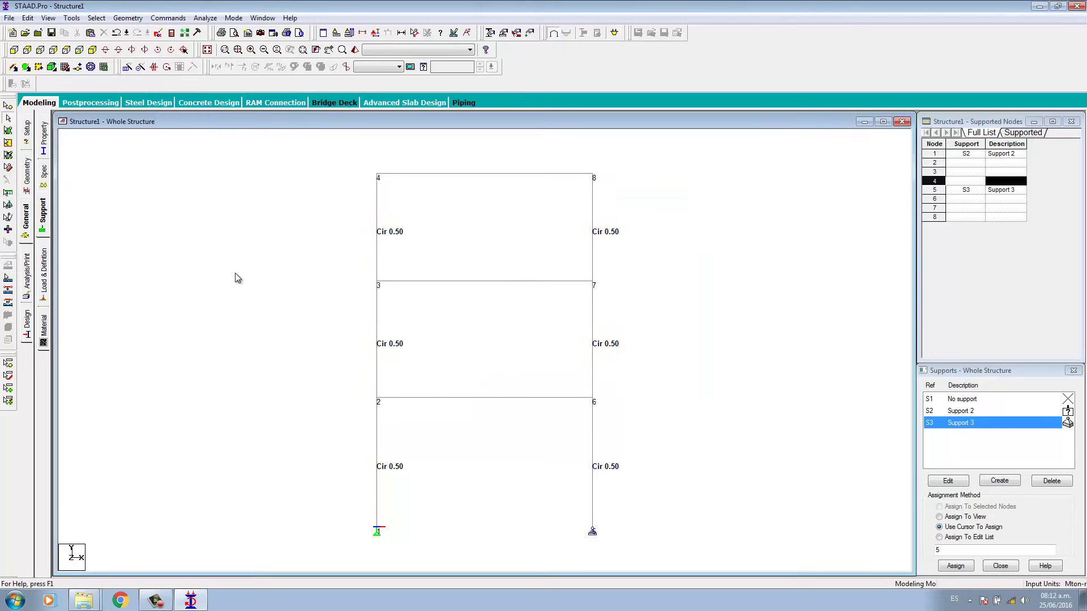
Step: Examine the circular columns from an angle in the 3D rendered view, and return to the whole structure
click(355, 49)
drag(497, 239, 387, 235)
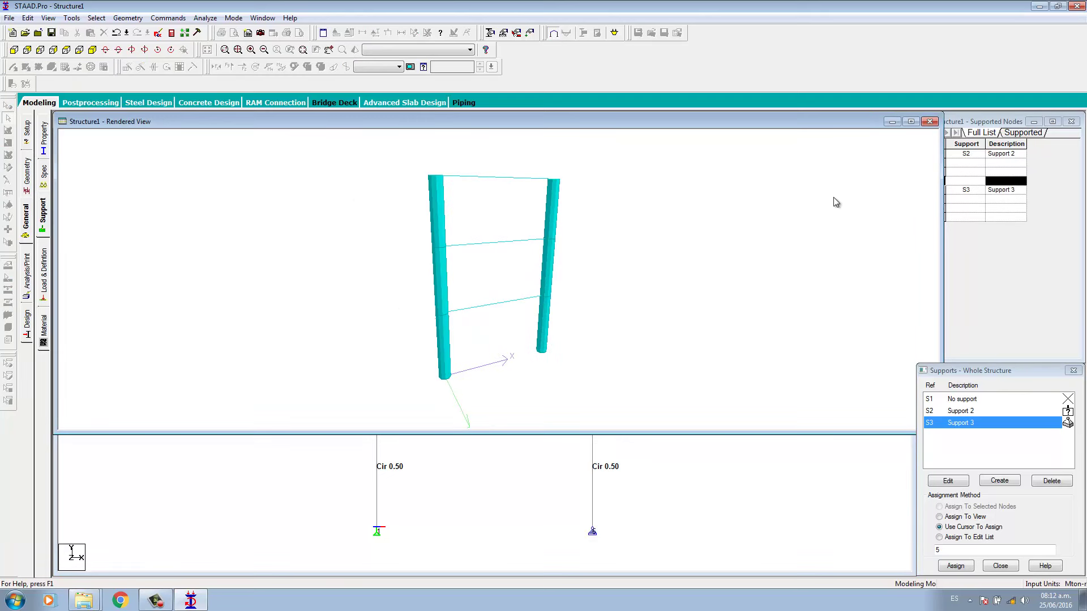
click(930, 121)
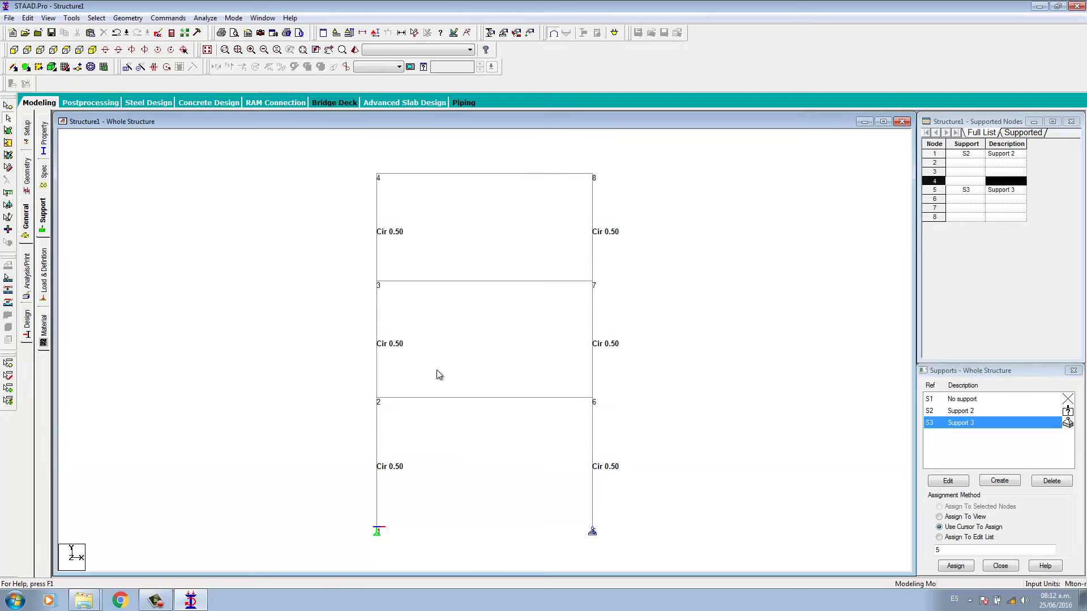
click(474, 399)
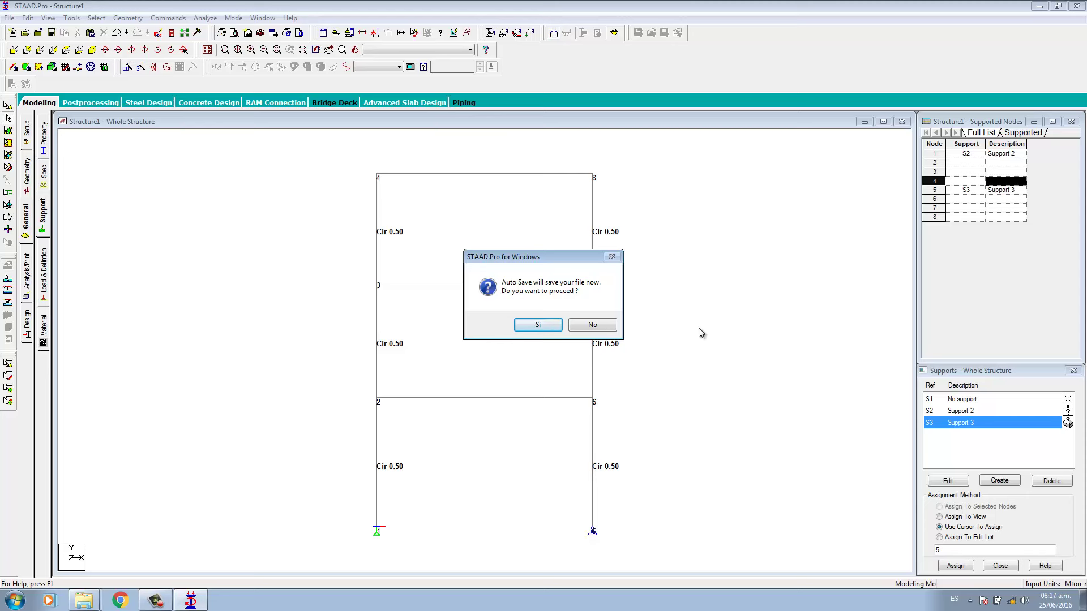
Step: Accept the auto-save and save the modified structure under its existing file name
click(545, 324)
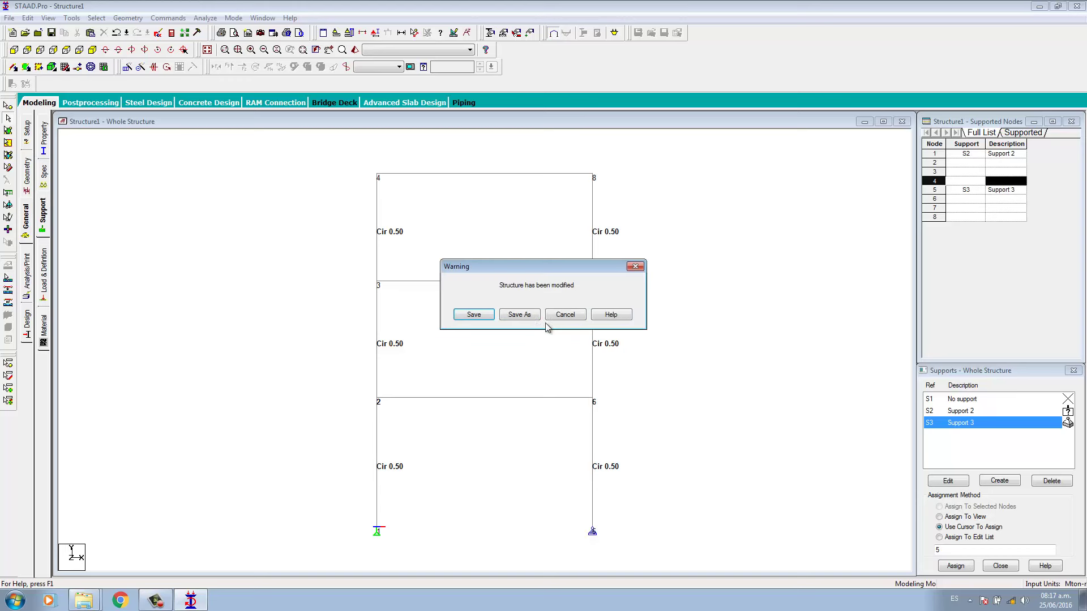
click(473, 317)
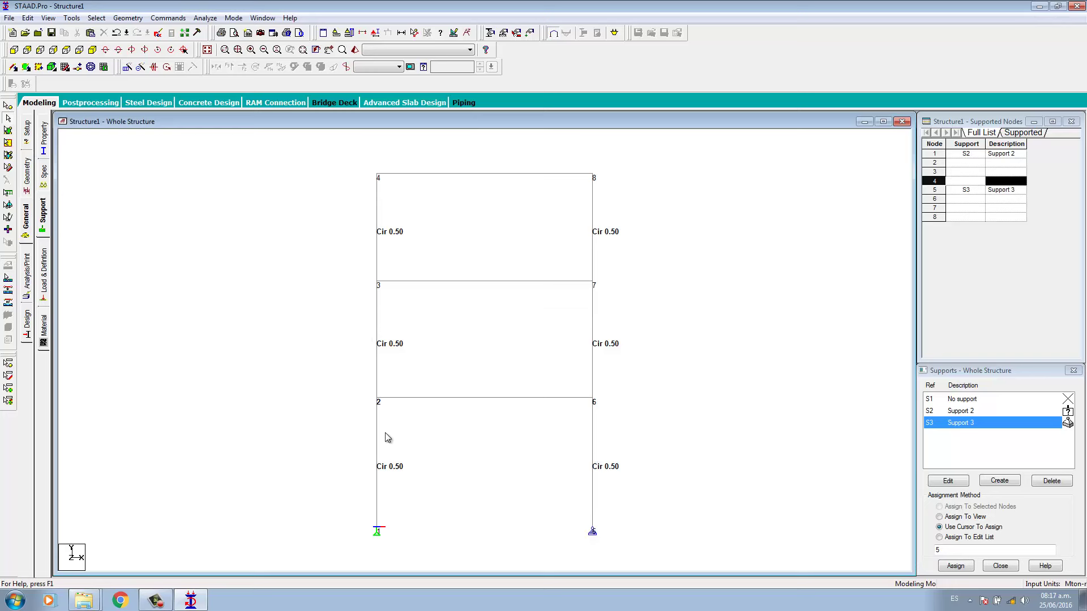
Step: Assign a prismatic rectangular concrete section with YD 0.4 m and ZD 0.3 m to the two lower horizontal beams, 2-6 and 3-7
click(446, 395)
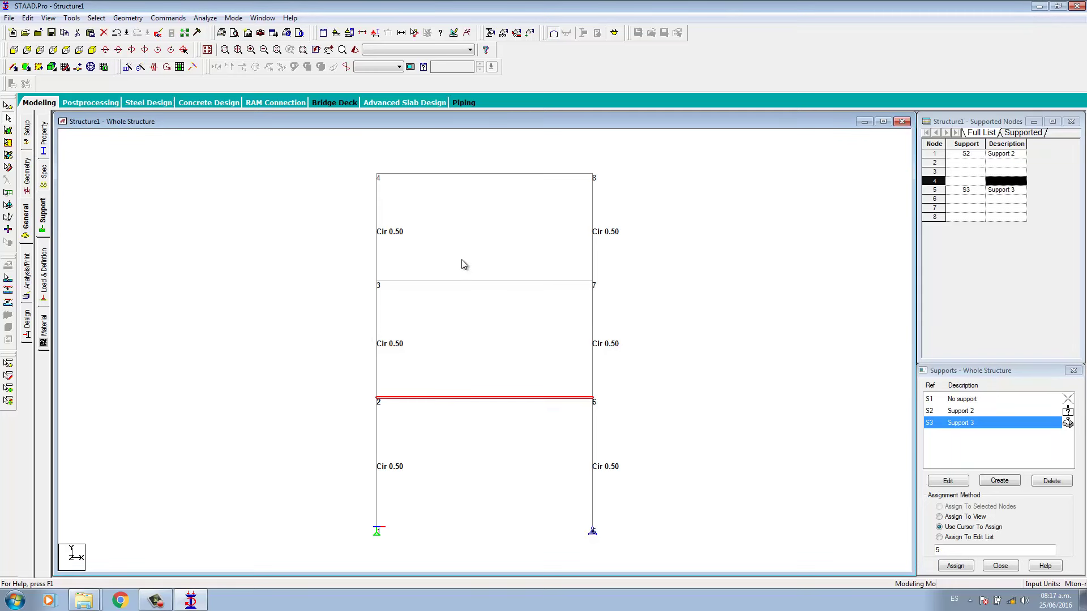
ctrl+click(462, 281)
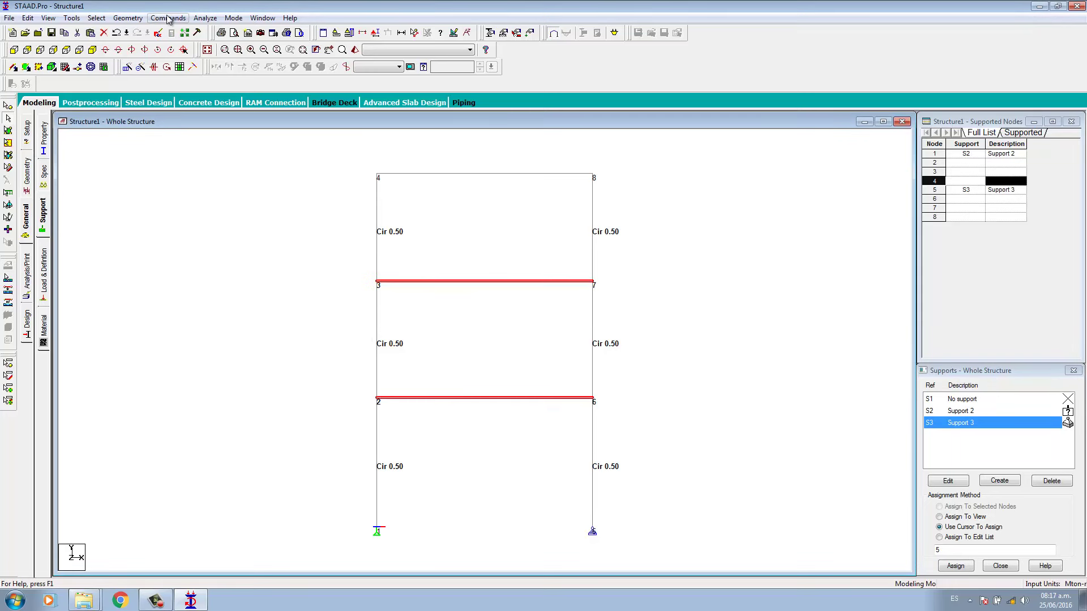
click(168, 17)
mouse_move(184, 56)
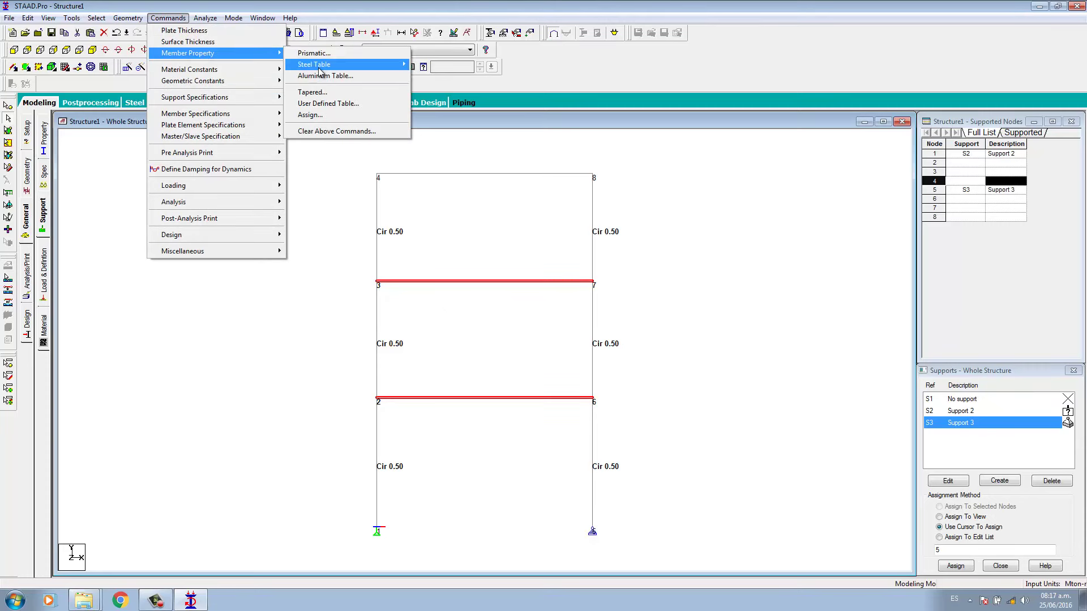
click(315, 53)
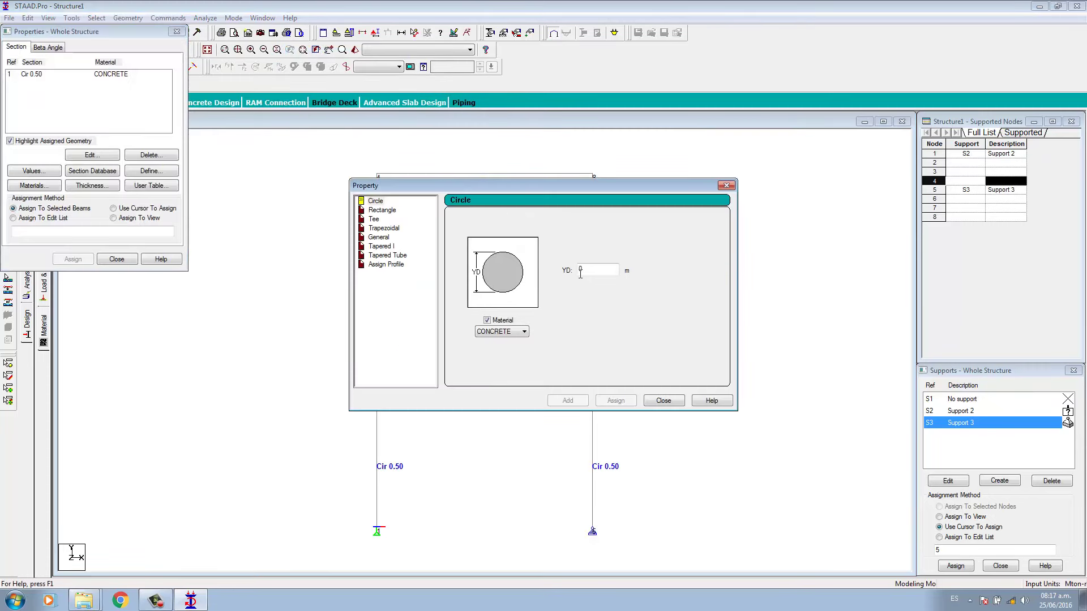
click(382, 210)
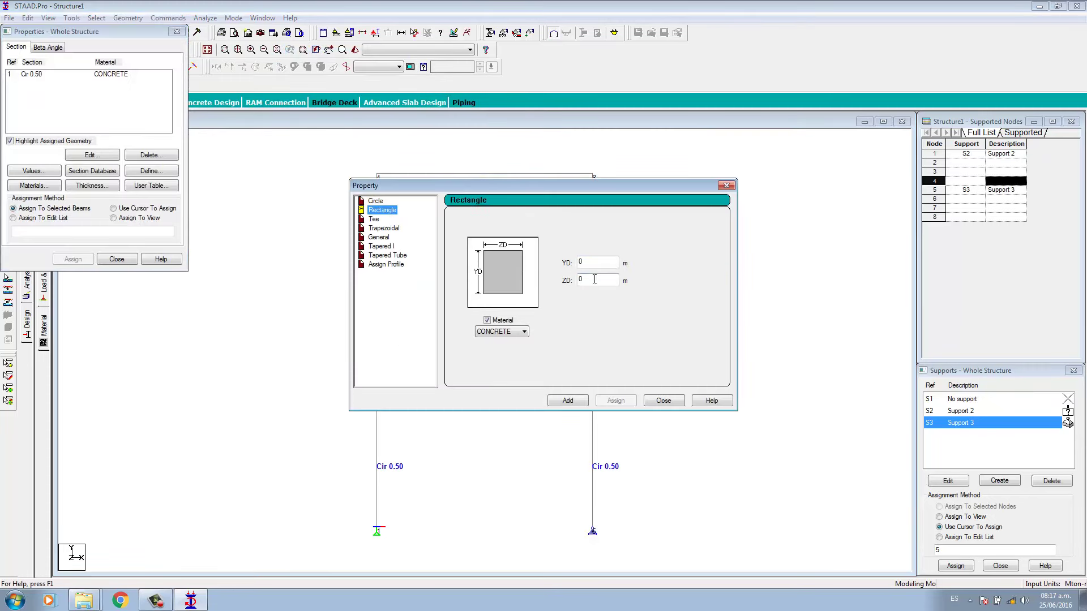
click(588, 263)
double_click(589, 264)
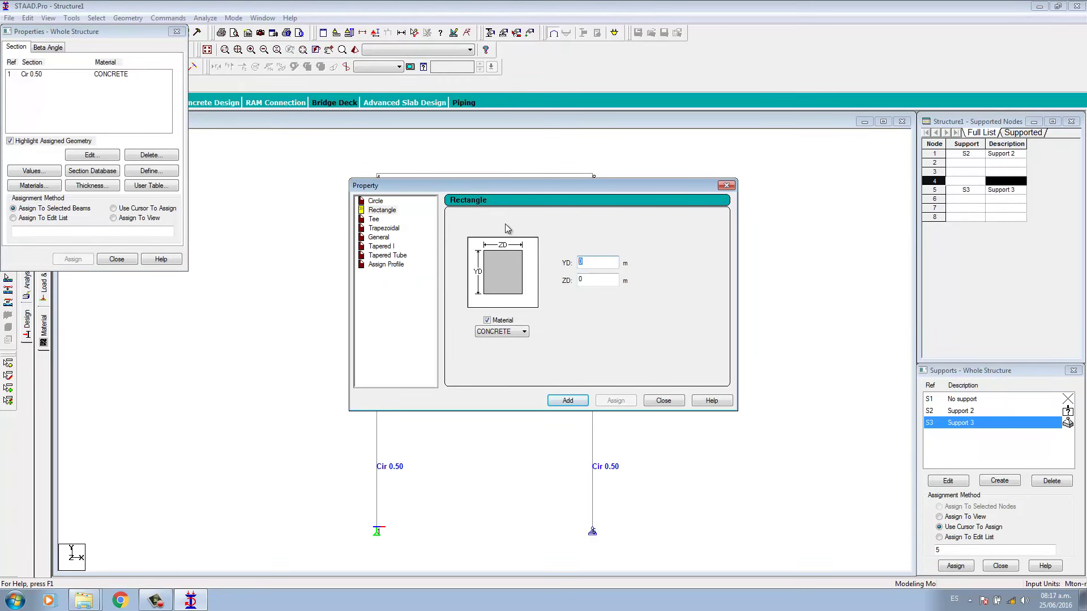
text(.4)
key(Tab)
text(.3)
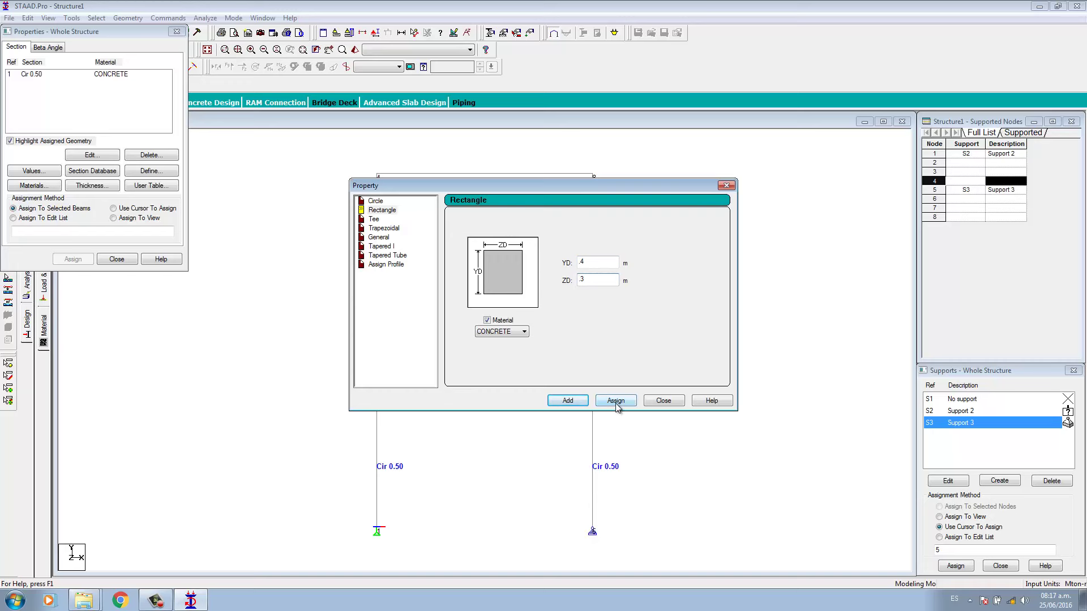
click(615, 401)
click(663, 403)
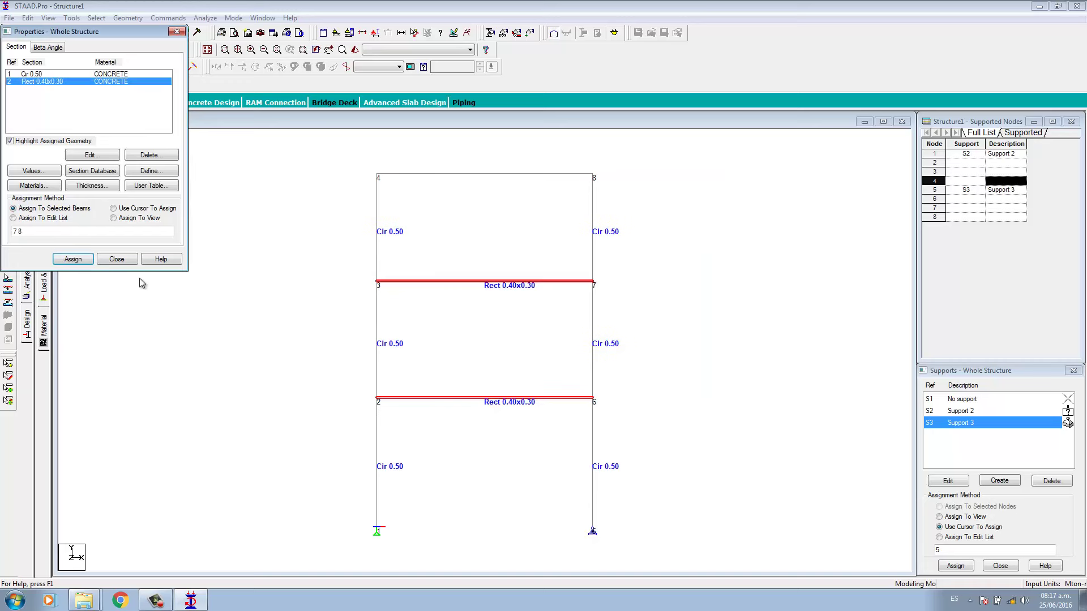
click(118, 260)
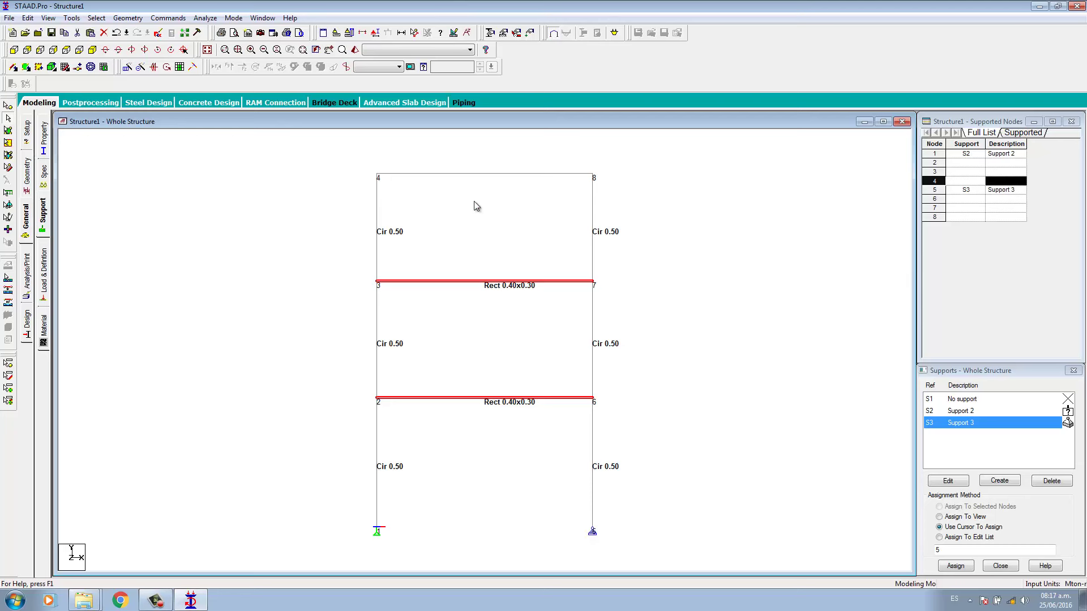
click(488, 178)
click(508, 280)
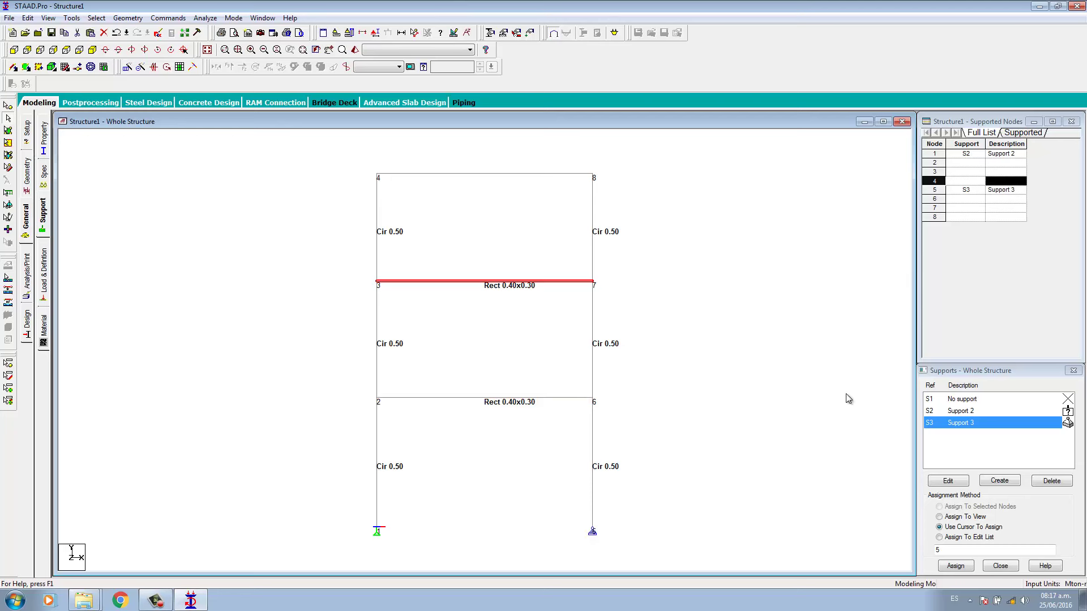
click(950, 482)
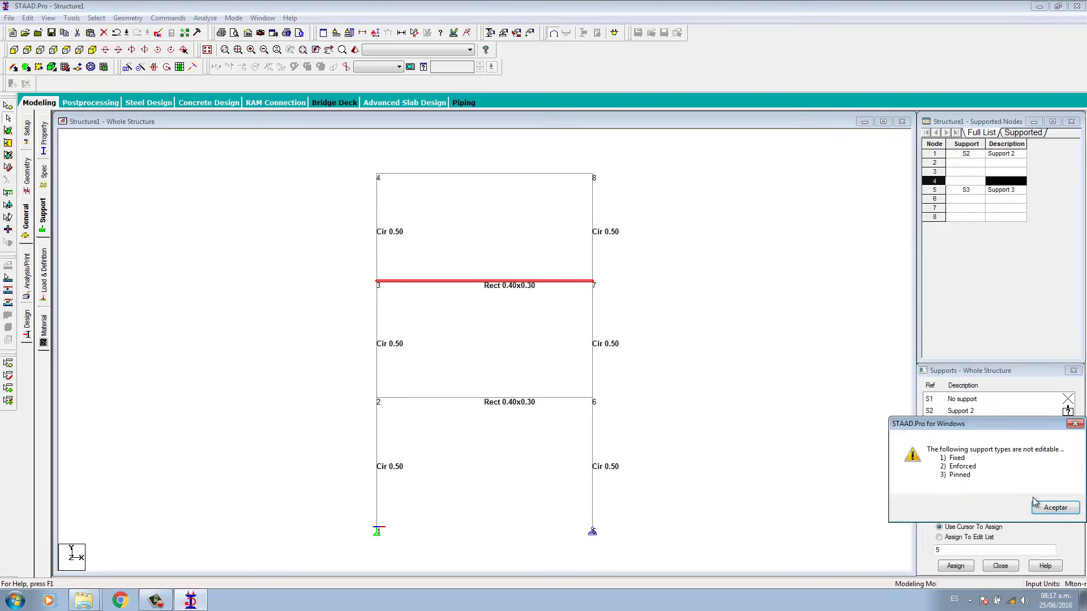
click(1050, 508)
Step: Examine the geometry and section properties of the beam between nodes 3 and 7
double_click(516, 283)
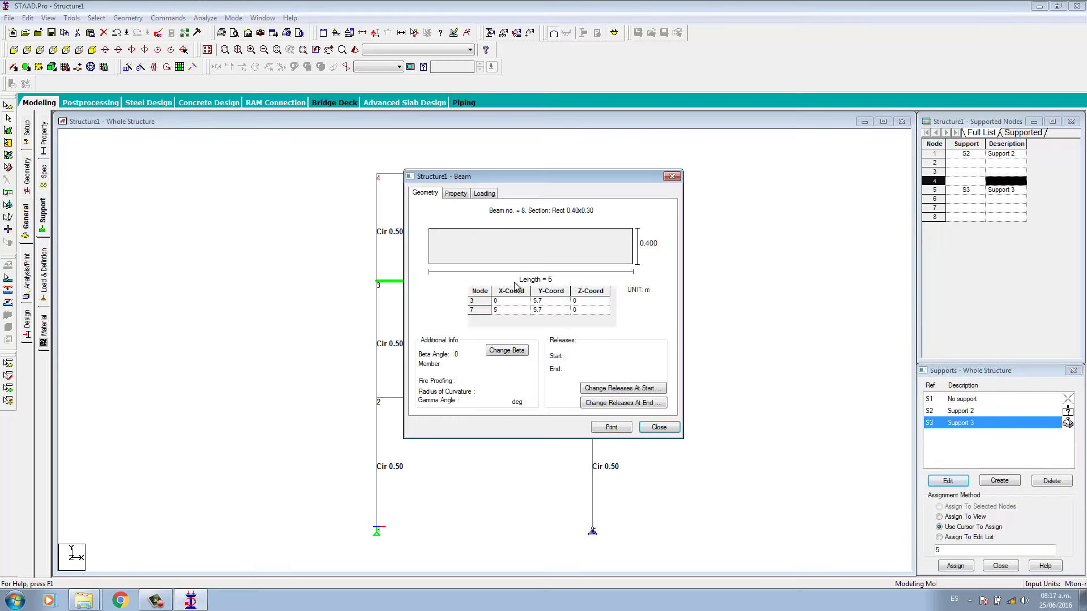
click(456, 194)
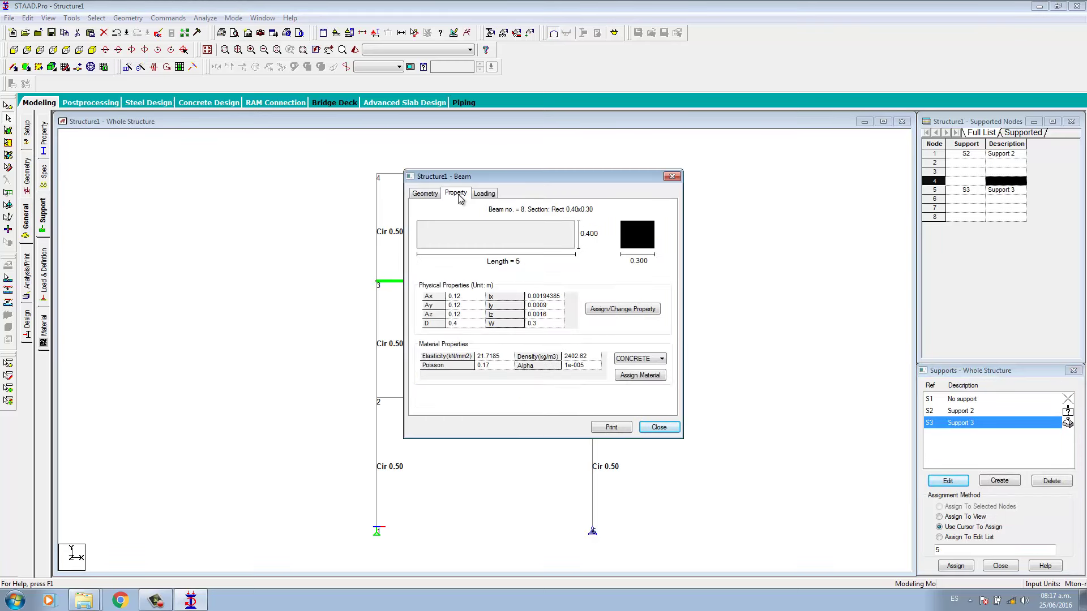
click(659, 428)
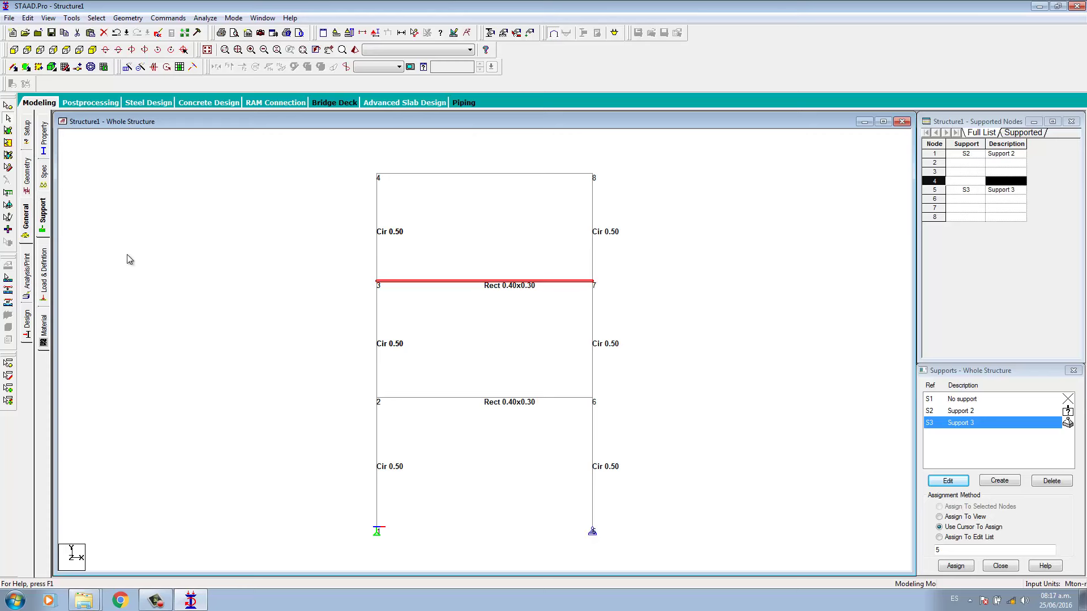
Step: Look up the rectangular section in the structure's property list and view its definition
click(43, 137)
click(938, 386)
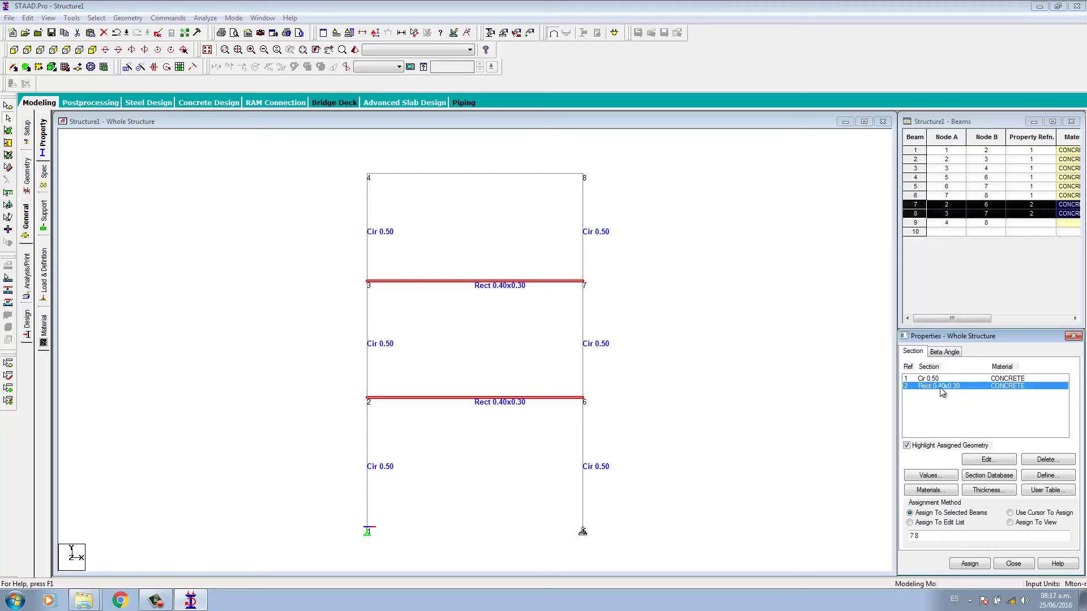
click(991, 463)
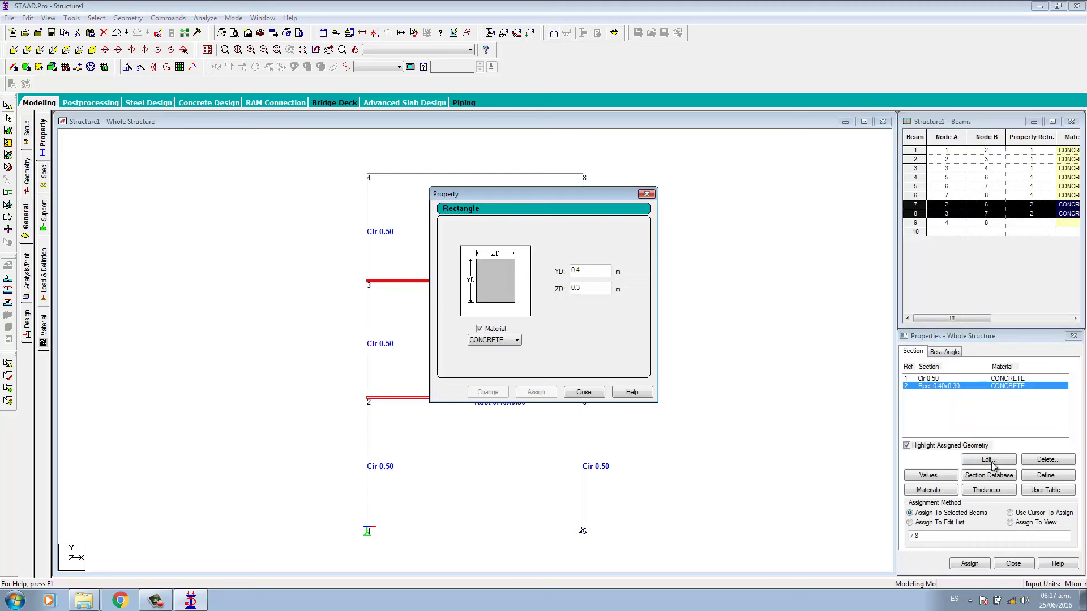
click(647, 194)
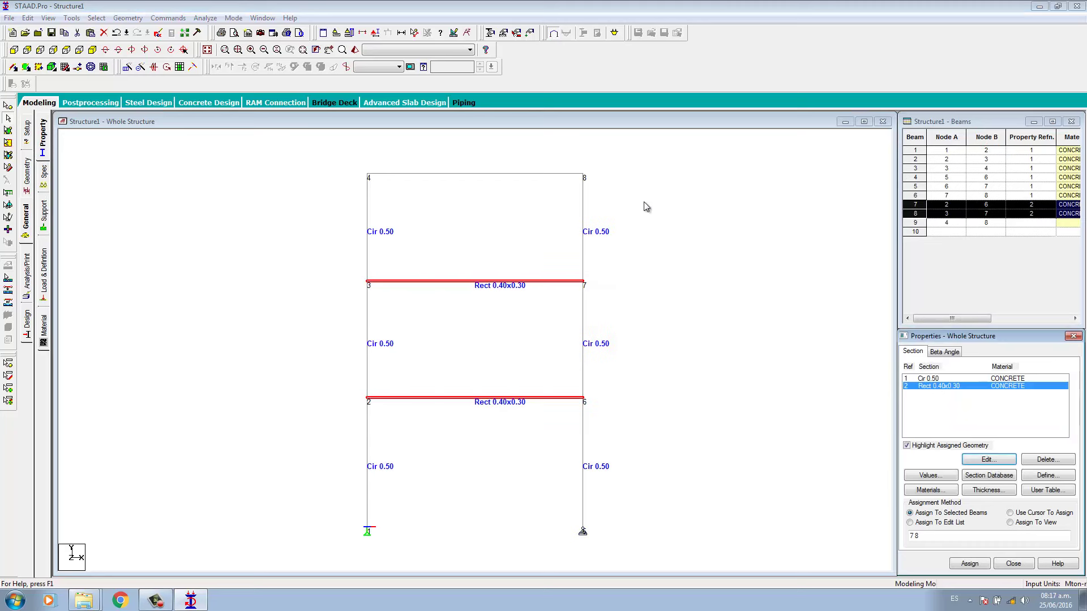
Step: Return to the section properties and examine the YD and ZD dimensions of the rectangular section again
click(27, 226)
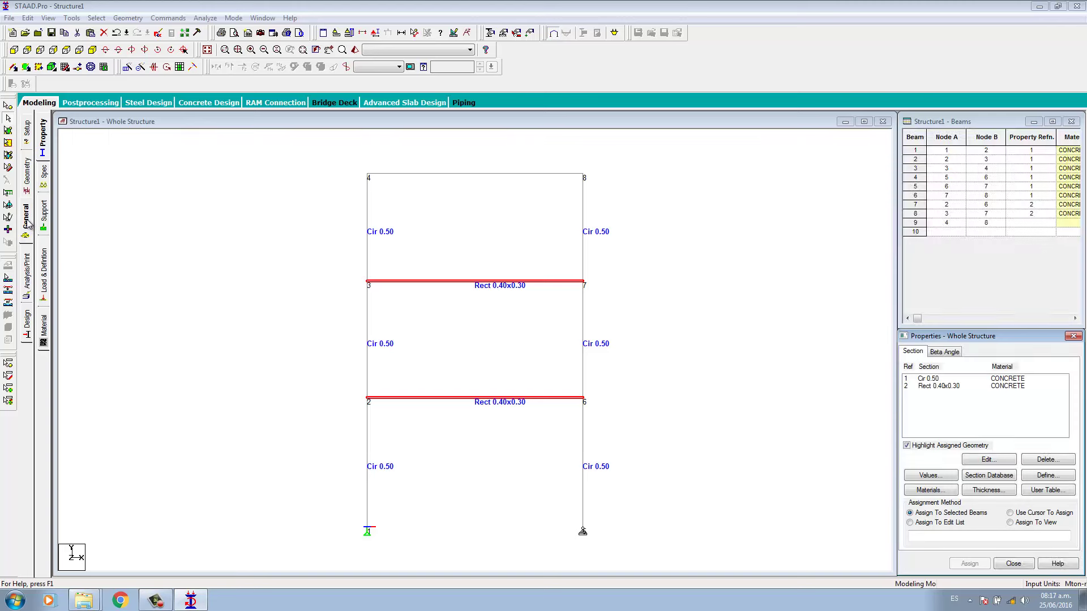
click(30, 179)
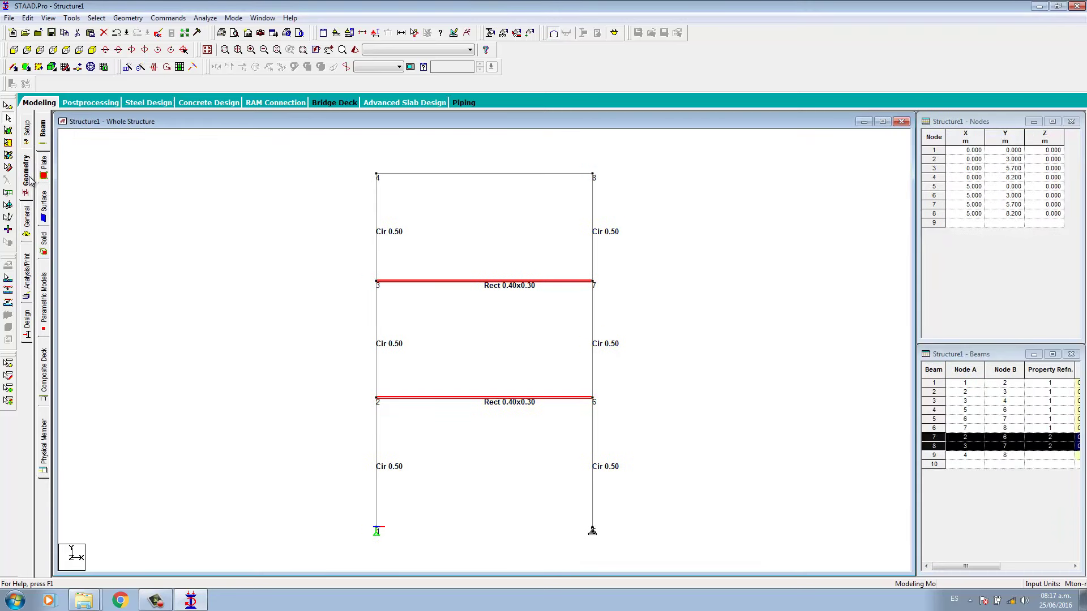
click(27, 221)
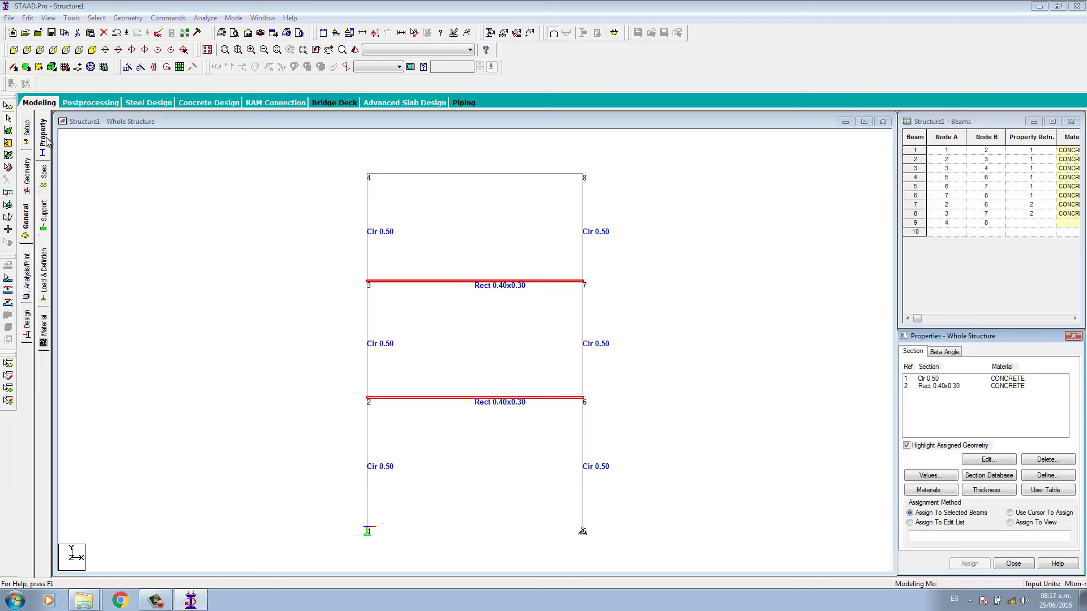
click(944, 387)
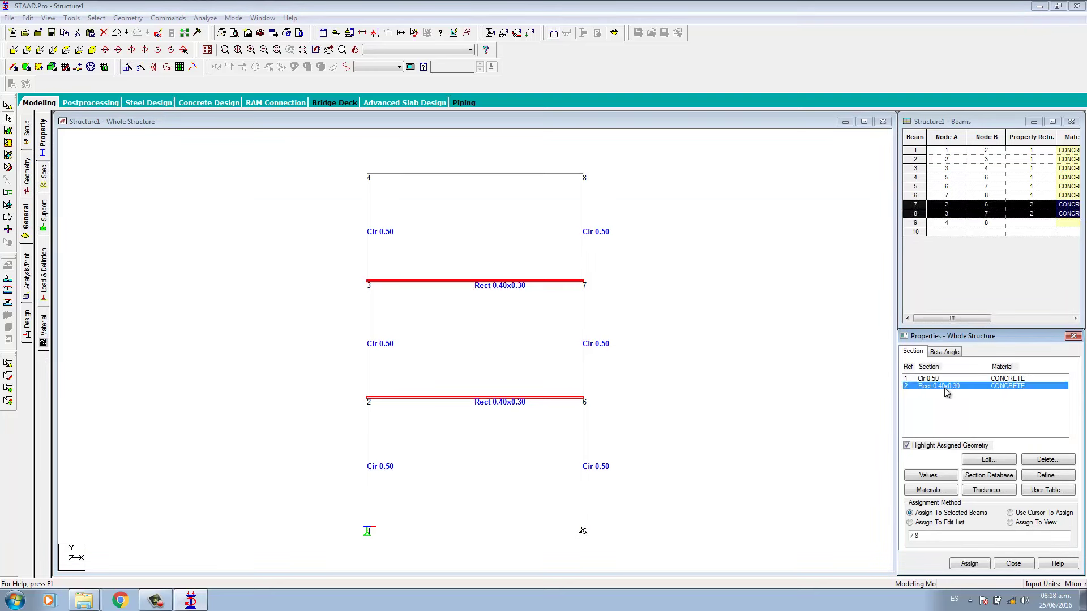
click(987, 460)
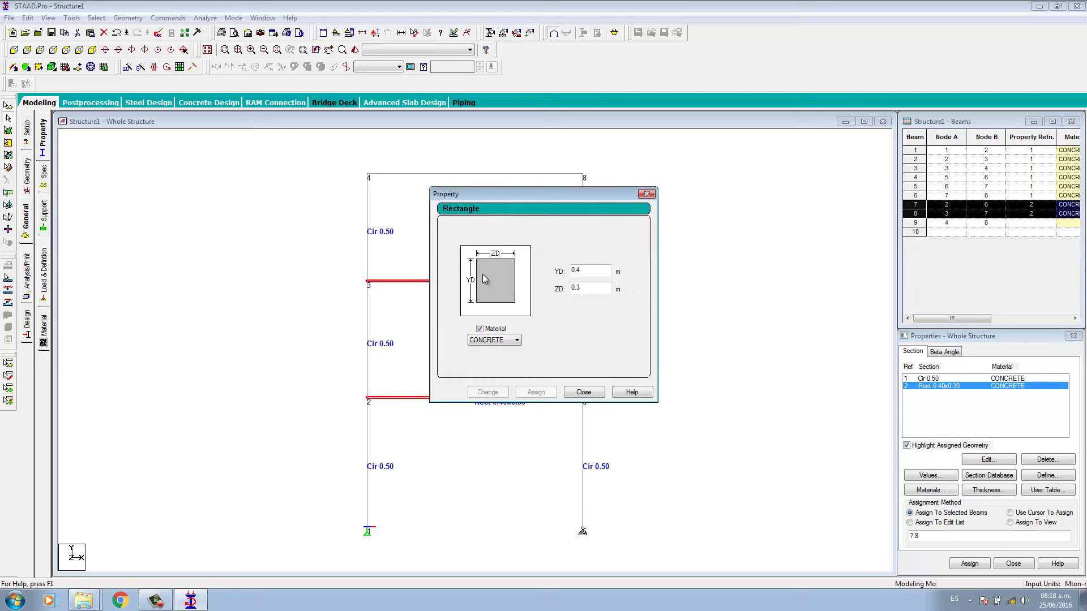
double_click(583, 270)
click(583, 290)
click(583, 392)
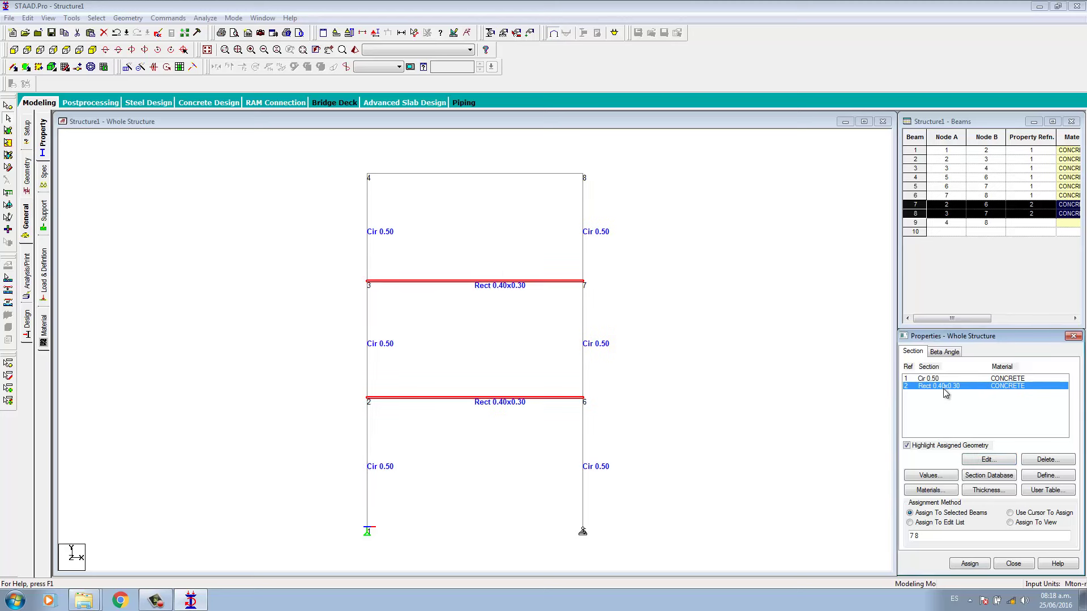
Step: Change the rectangular section's dimensions to YD 0.3 m and ZD 0.4 m
click(986, 460)
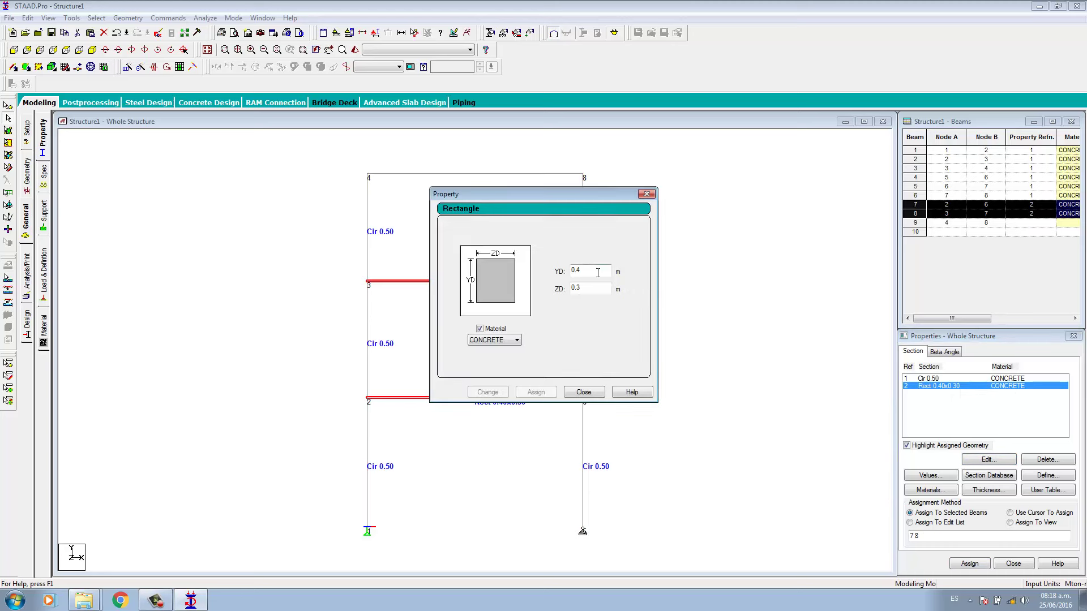
text(.3)
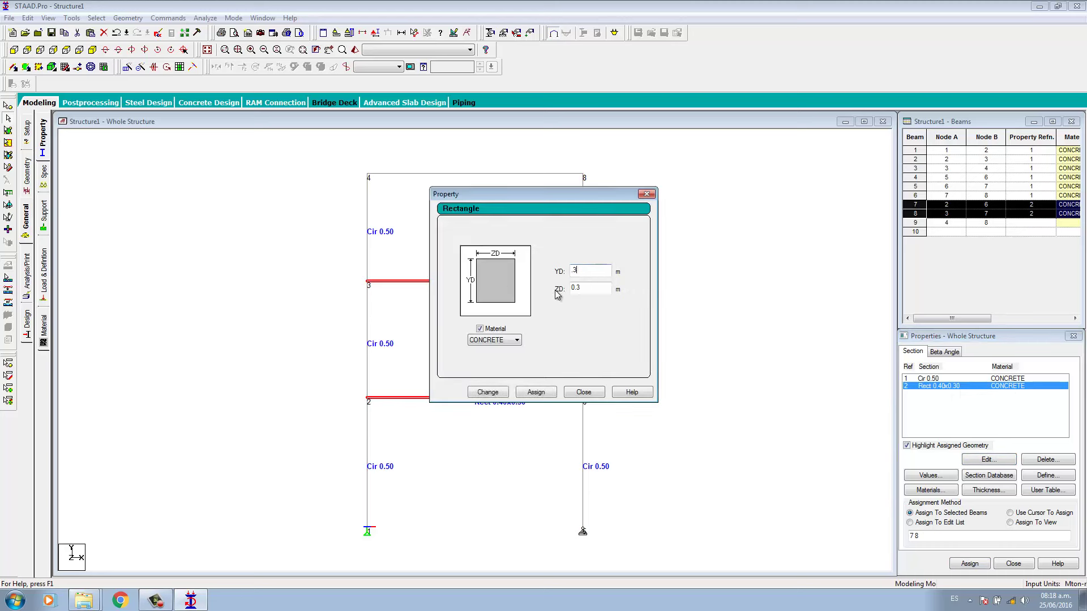
double_click(574, 288)
key(BackSpace)
text(.4)
click(506, 393)
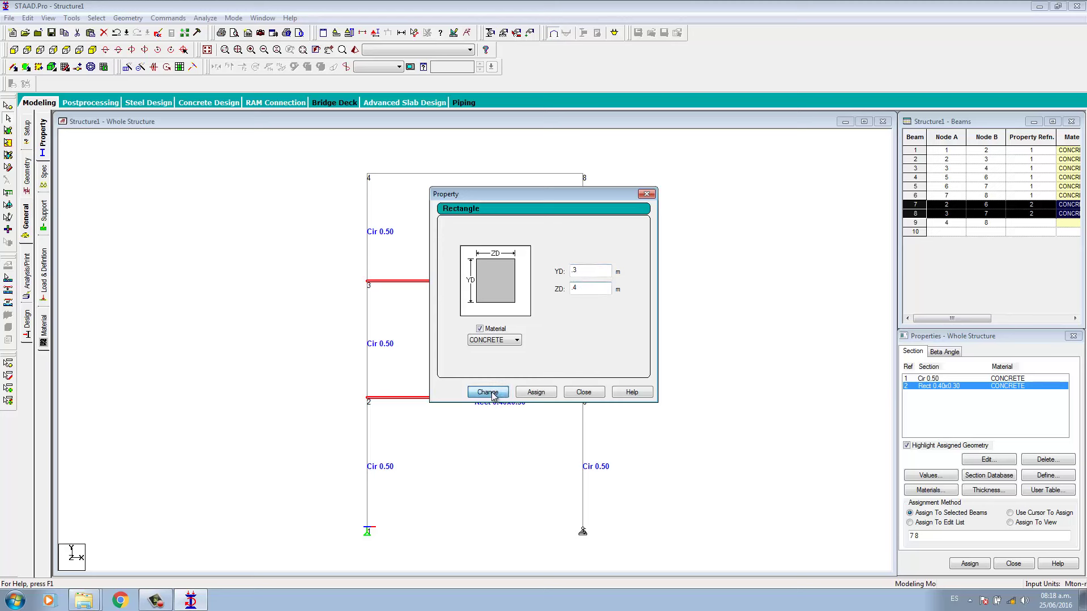
click(584, 393)
Step: Examine the section properties of the beam between nodes 2 and 6
double_click(511, 397)
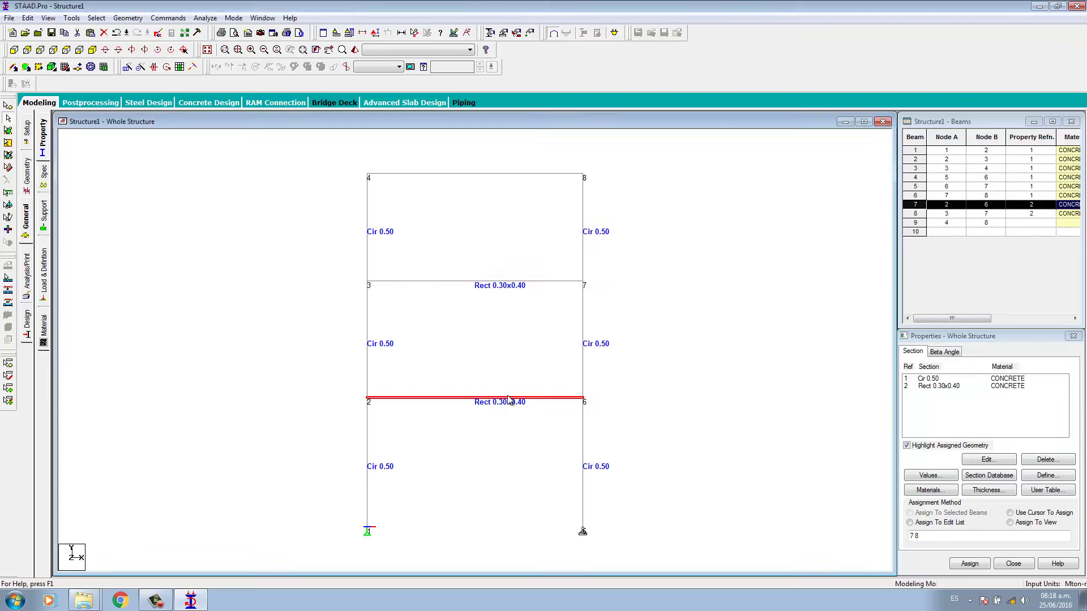
click(456, 194)
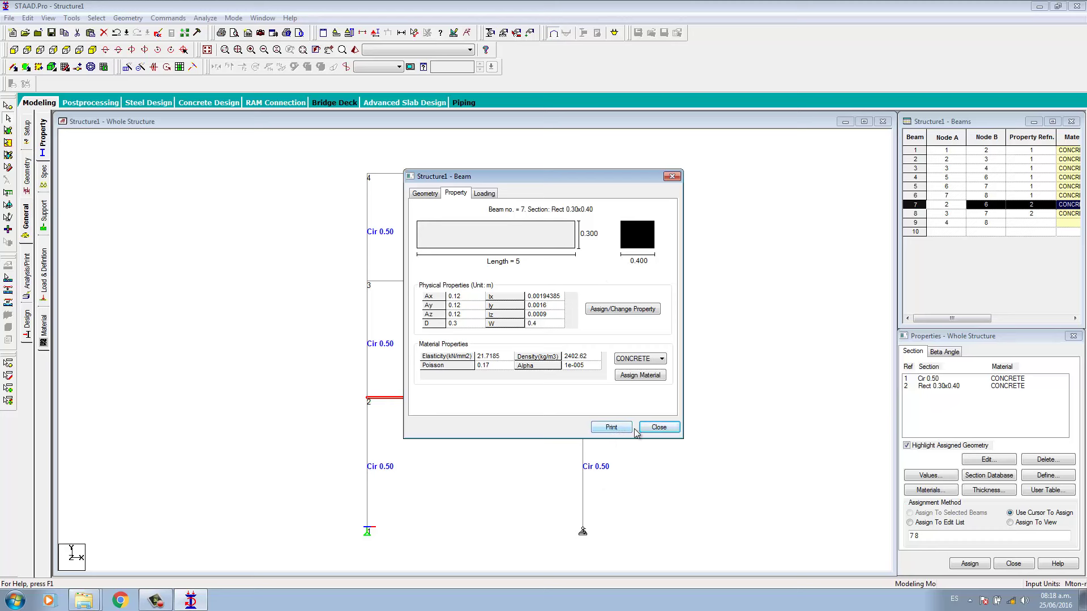
click(651, 427)
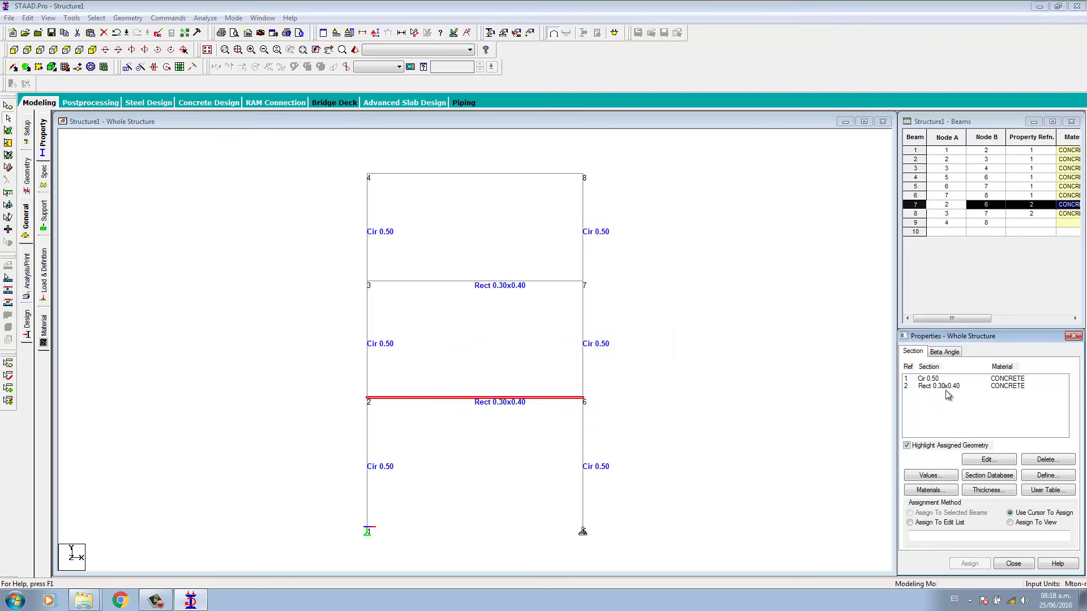
Step: Set the rectangular section's dimensions back to YD 0.4 m and ZD 0.3 m
click(941, 386)
click(985, 460)
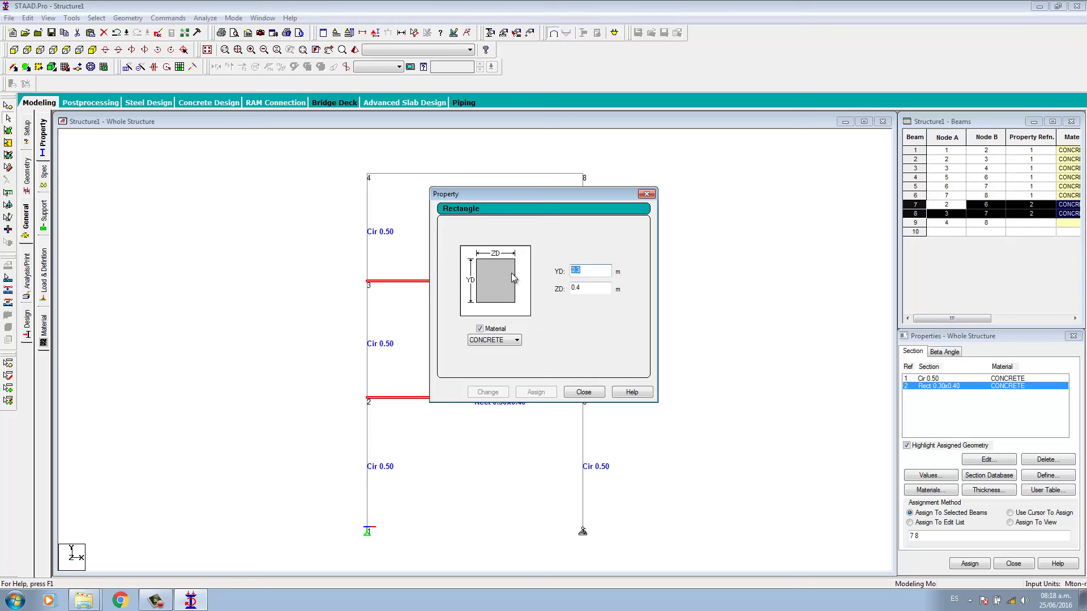
text(.4)
click(593, 287)
key(shift+Home)
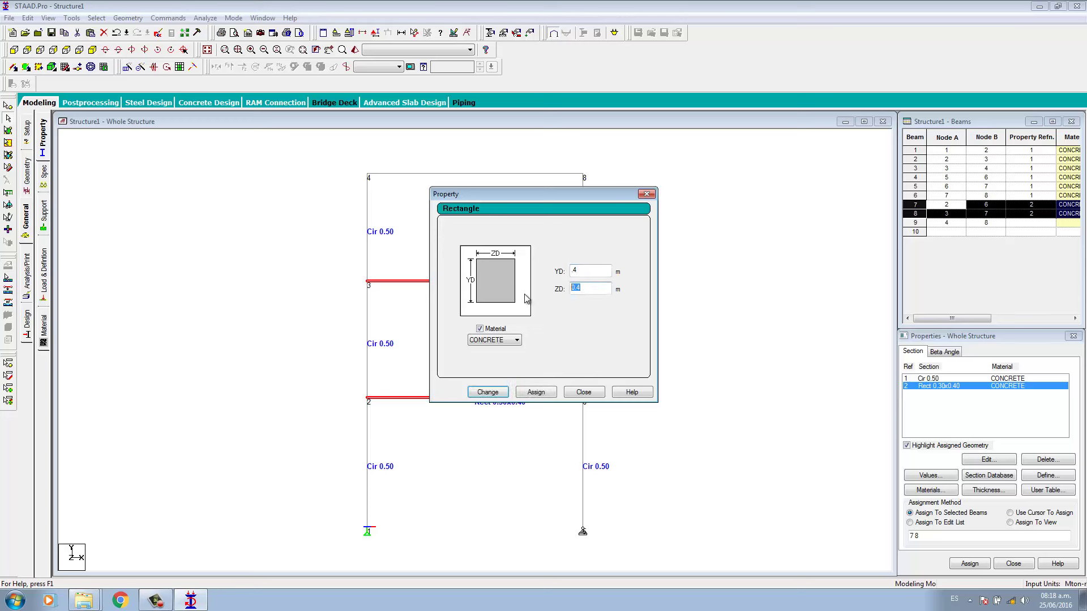
click(482, 391)
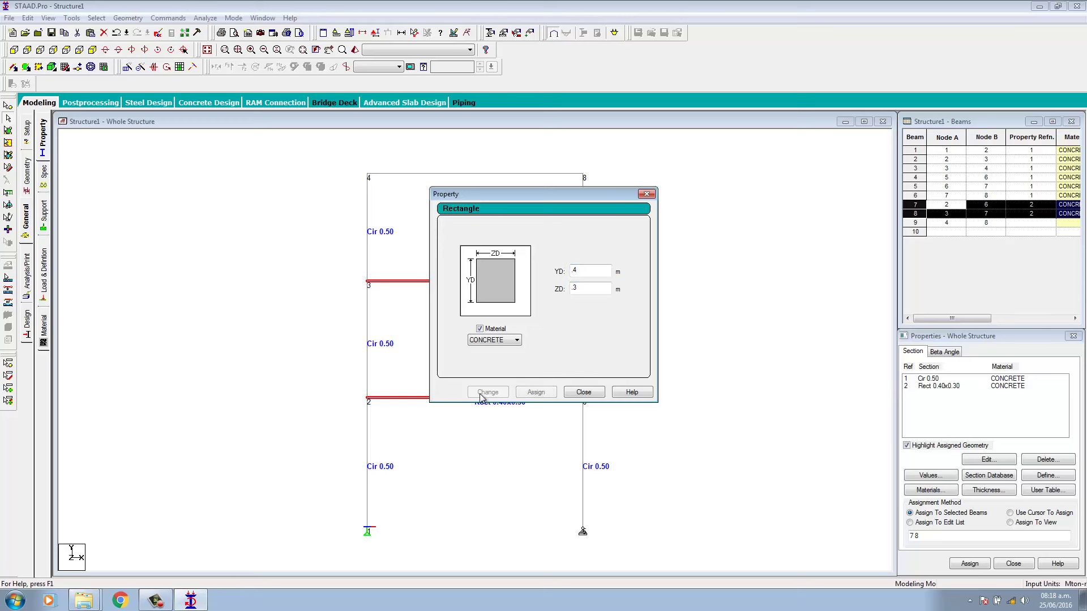
click(583, 391)
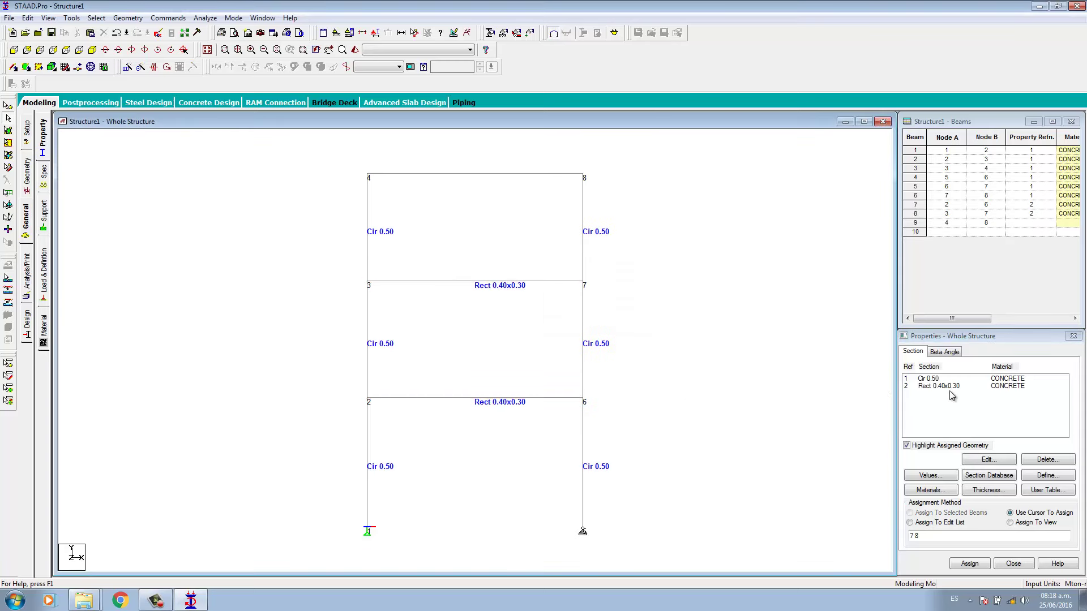
Step: Examine the section properties of the beam between nodes 3 and 7
double_click(518, 283)
click(455, 193)
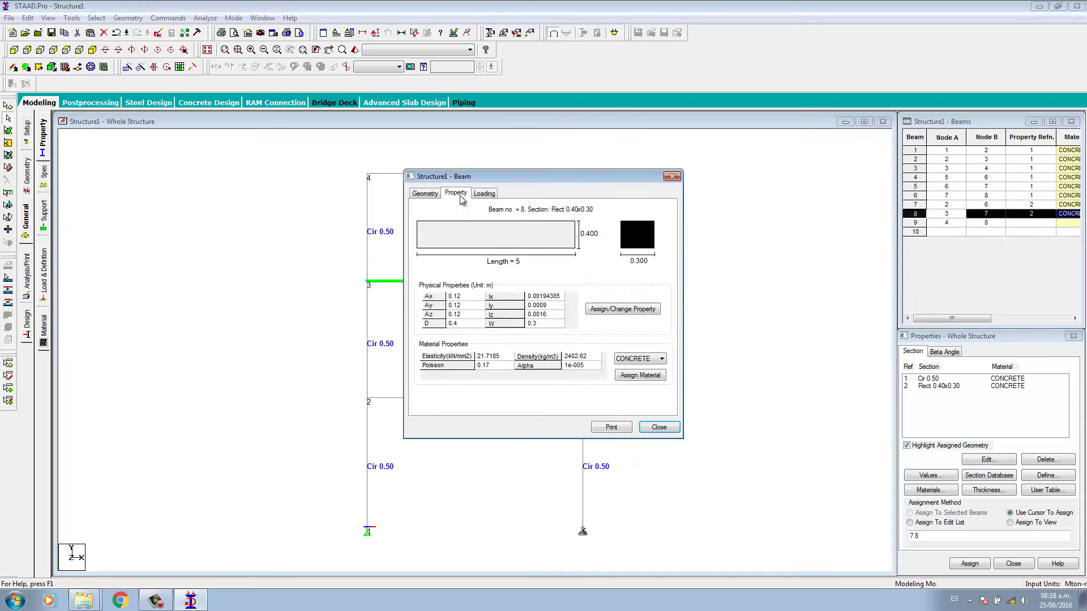
click(672, 176)
Step: Create a rectangular concrete section with YD 0.3 m and ZD 0.3 m and assign it to the beam between nodes 4 and 8
click(504, 172)
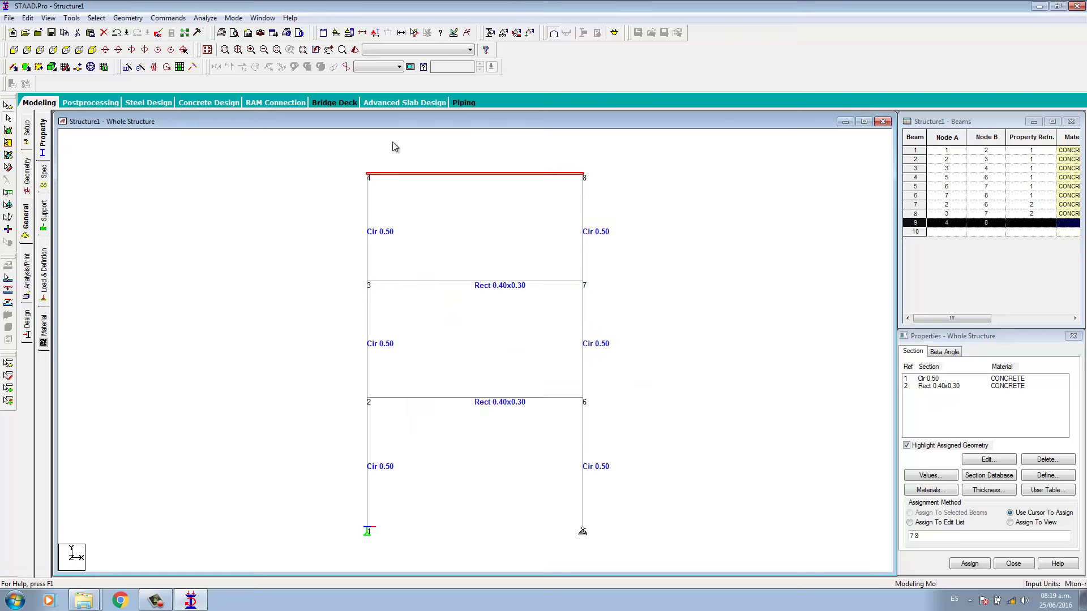
click(167, 18)
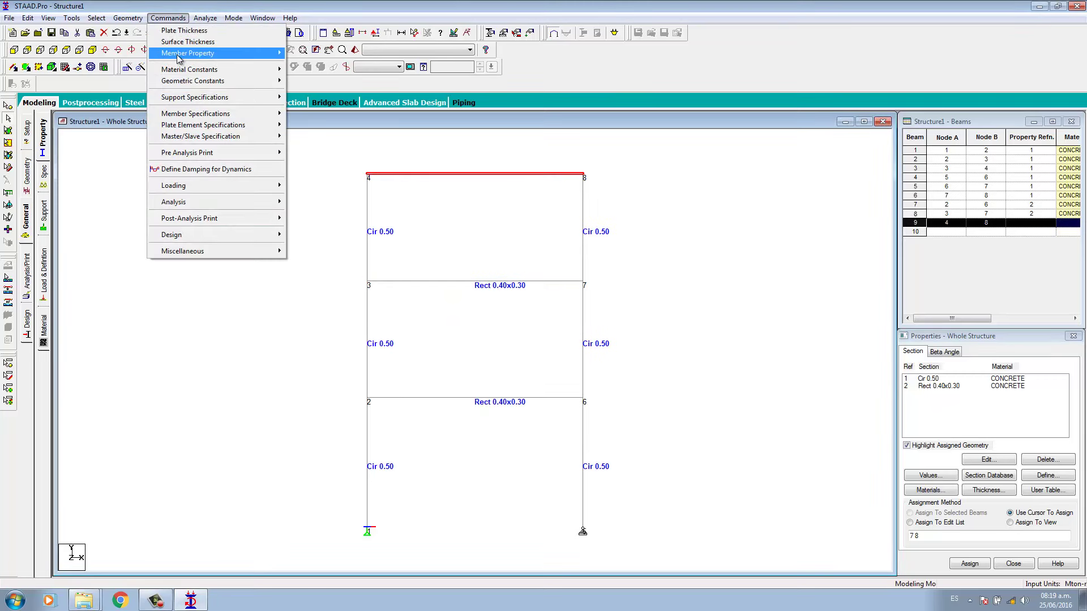
mouse_move(181, 57)
click(314, 54)
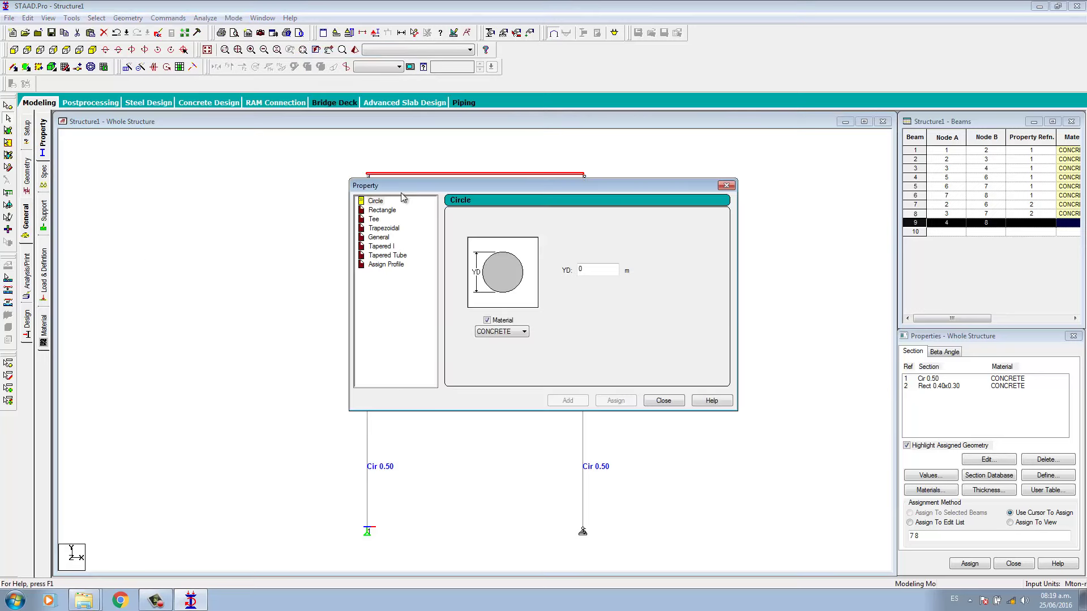
click(379, 210)
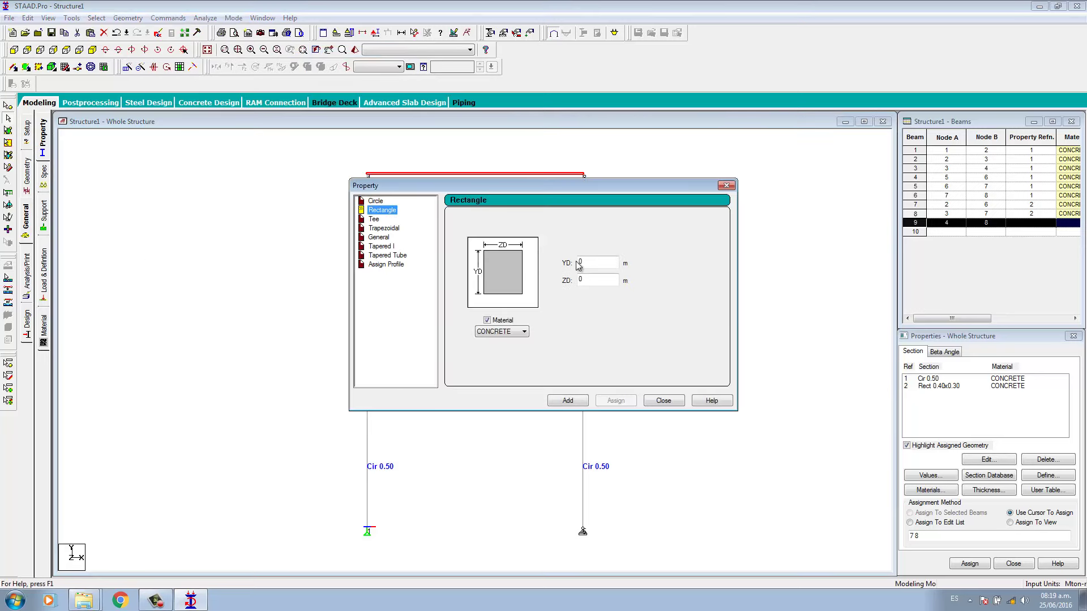
text(.63)
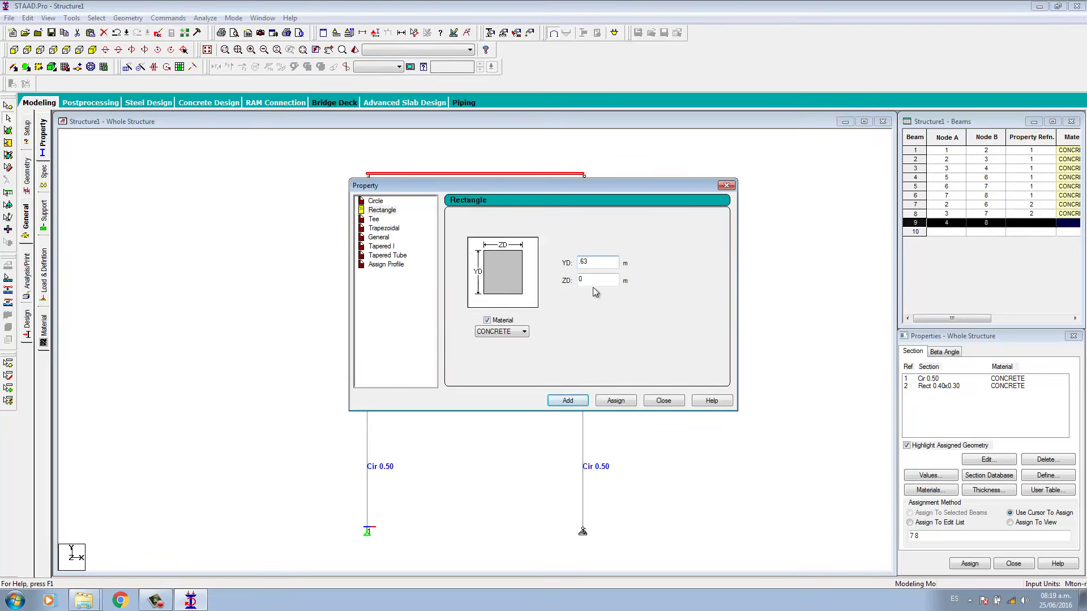
text(.3)
double_click(597, 282)
text(.3)
click(616, 401)
click(663, 400)
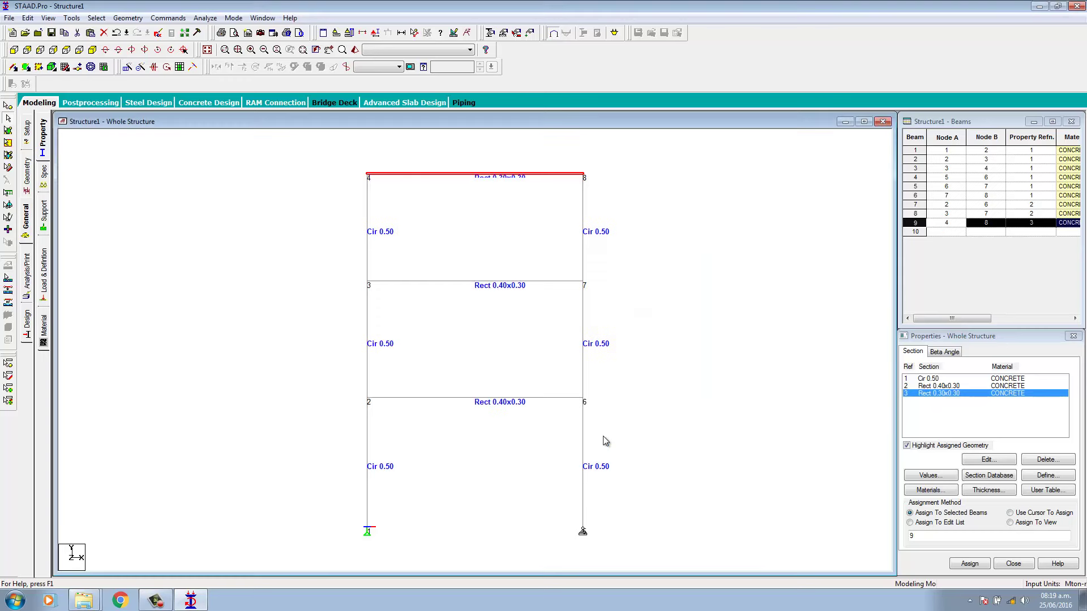
Step: Examine the geometry and section data of the top beam between nodes 4 and 8
double_click(476, 173)
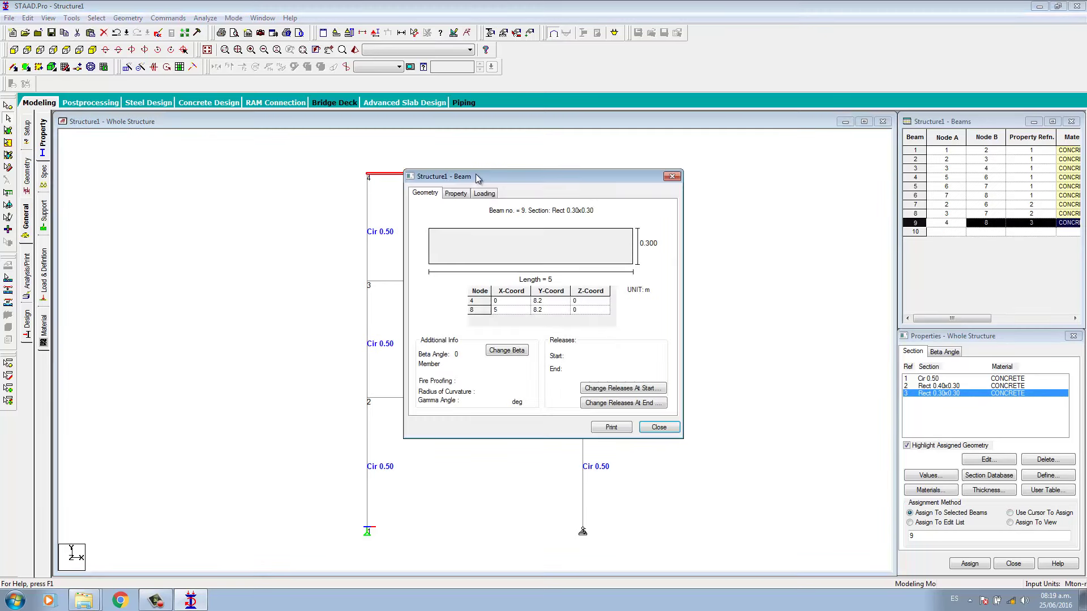
click(671, 177)
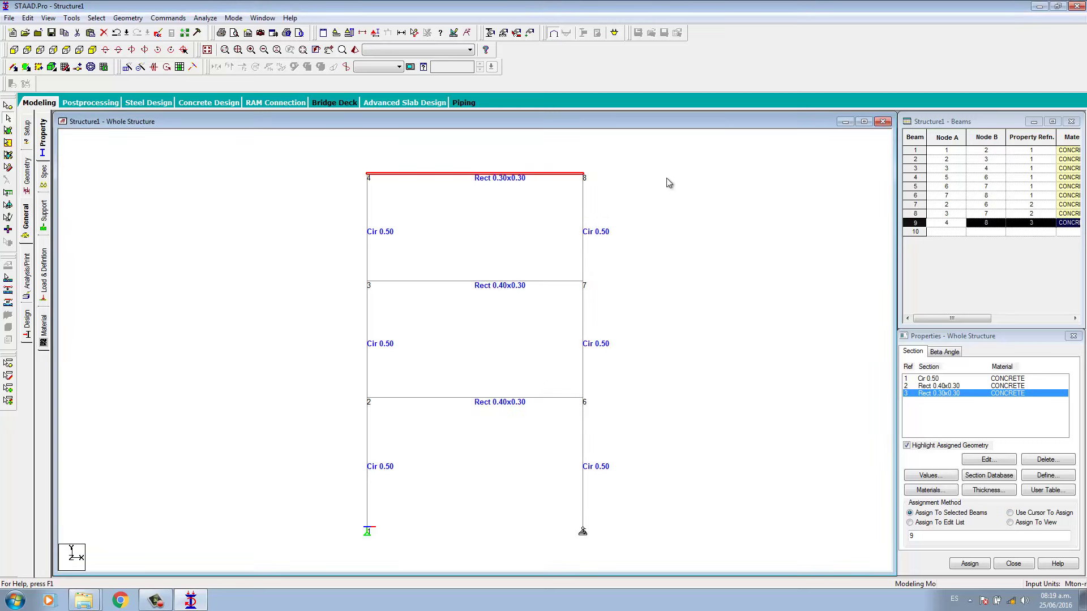
click(623, 191)
Step: Examine the parameters that define the rectangle, tee, trapezoidal, general and tapered I prismatic sections
click(456, 173)
click(168, 17)
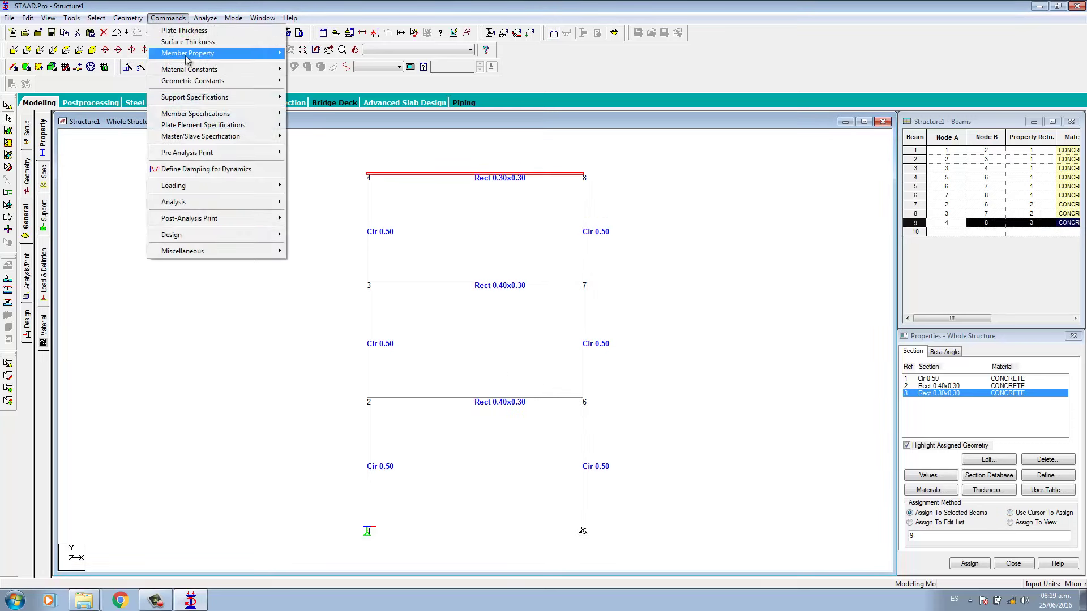
mouse_move(185, 55)
click(314, 53)
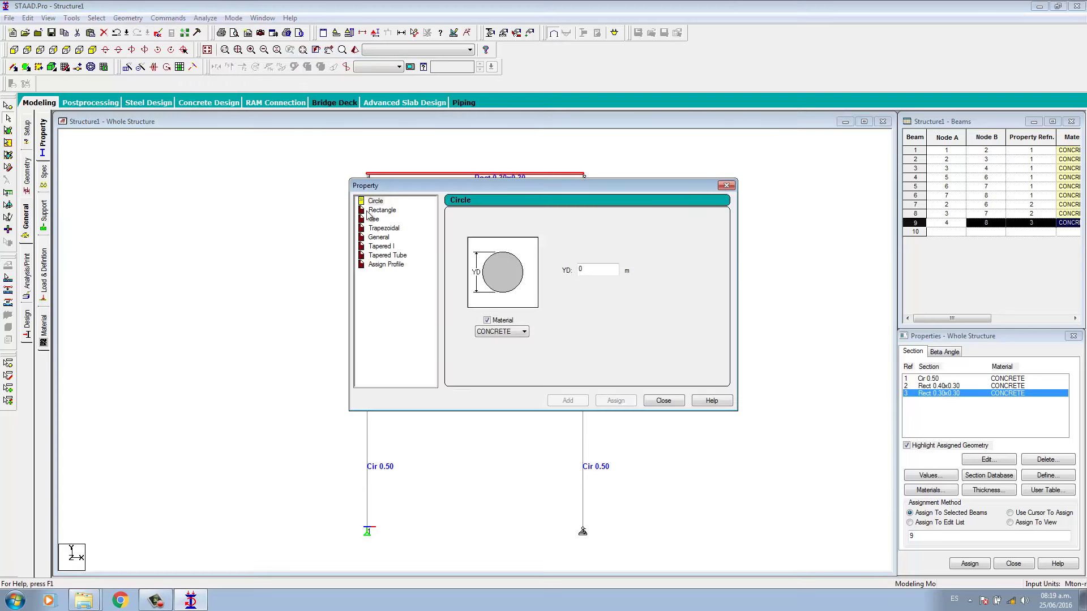
click(376, 211)
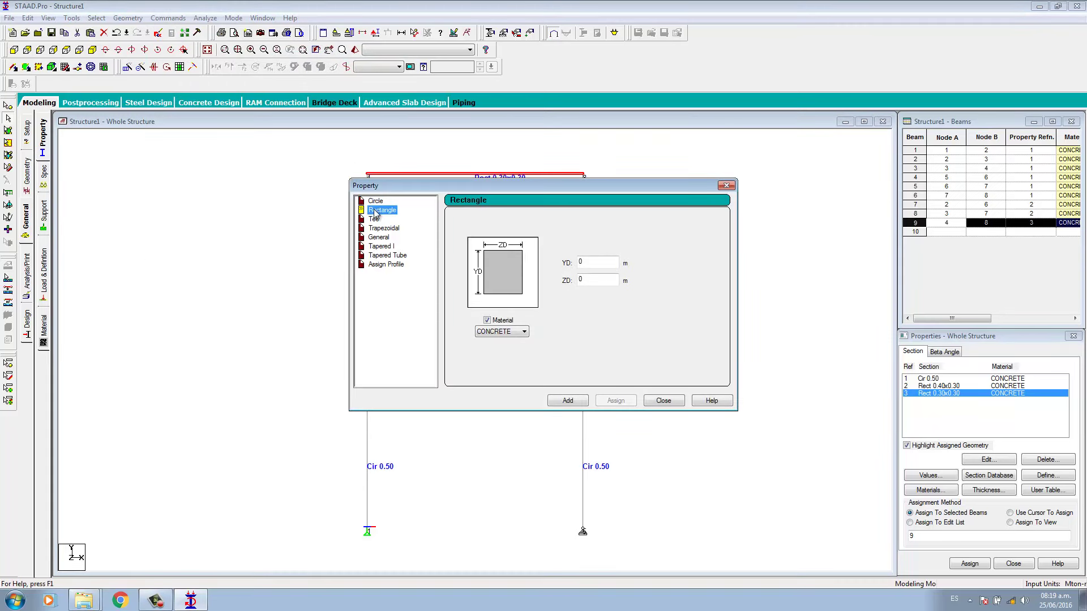
click(375, 220)
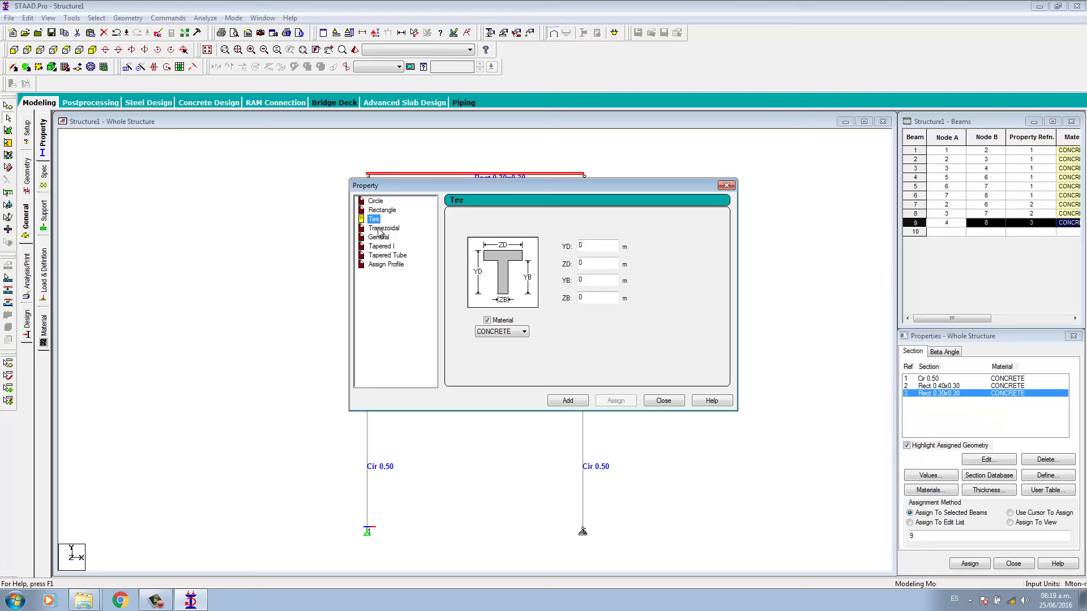
click(379, 229)
click(380, 238)
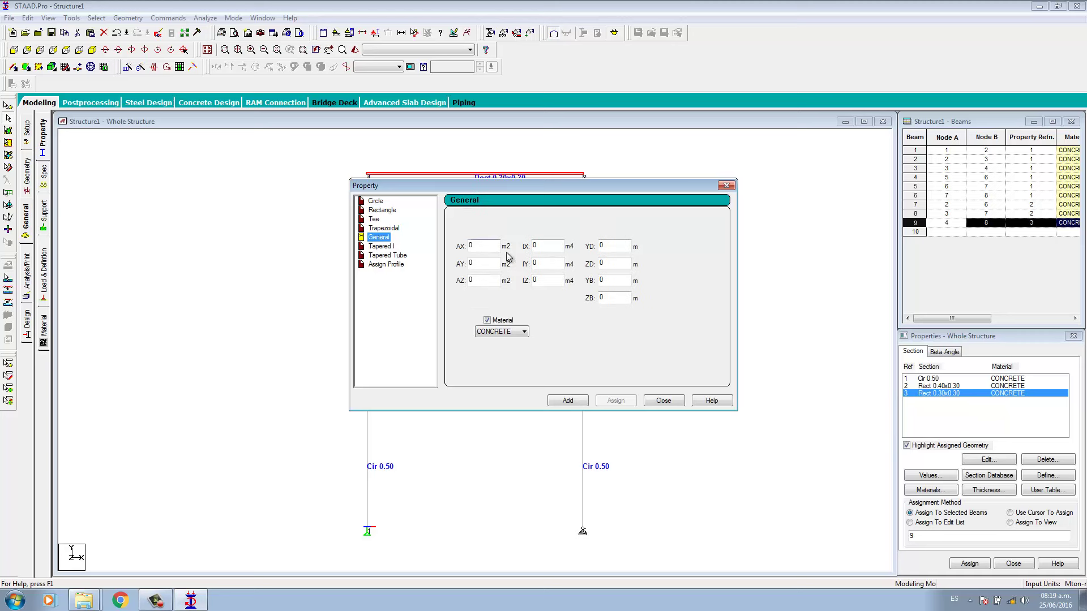
click(387, 251)
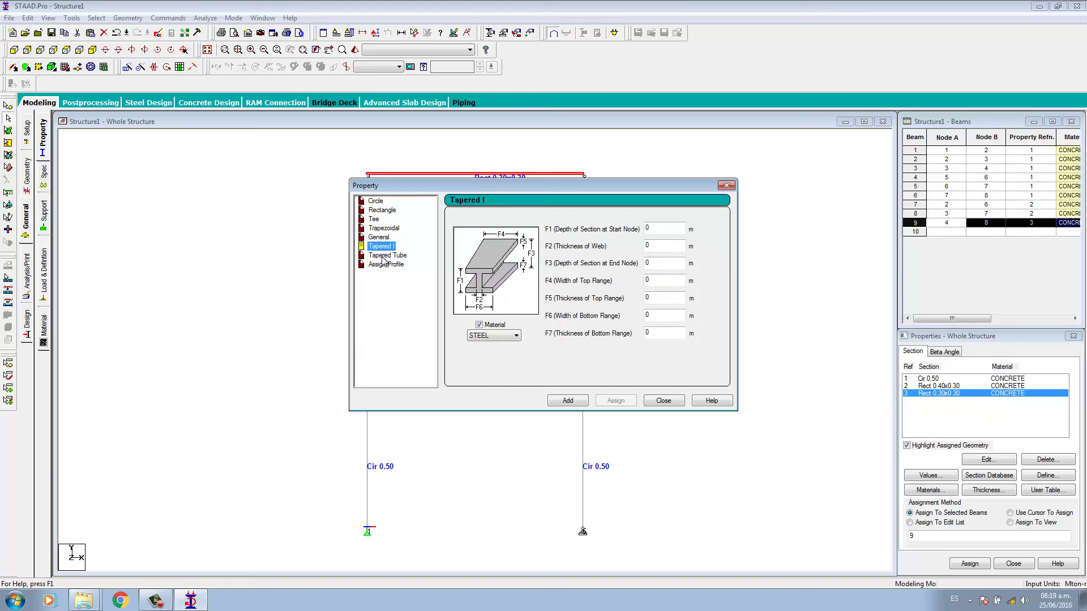
Step: Examine the tapered tube's round, hexdecagonal, dodecagonal, hexagonal and square shapes and the assignable profile specifications, without adding any section
click(383, 257)
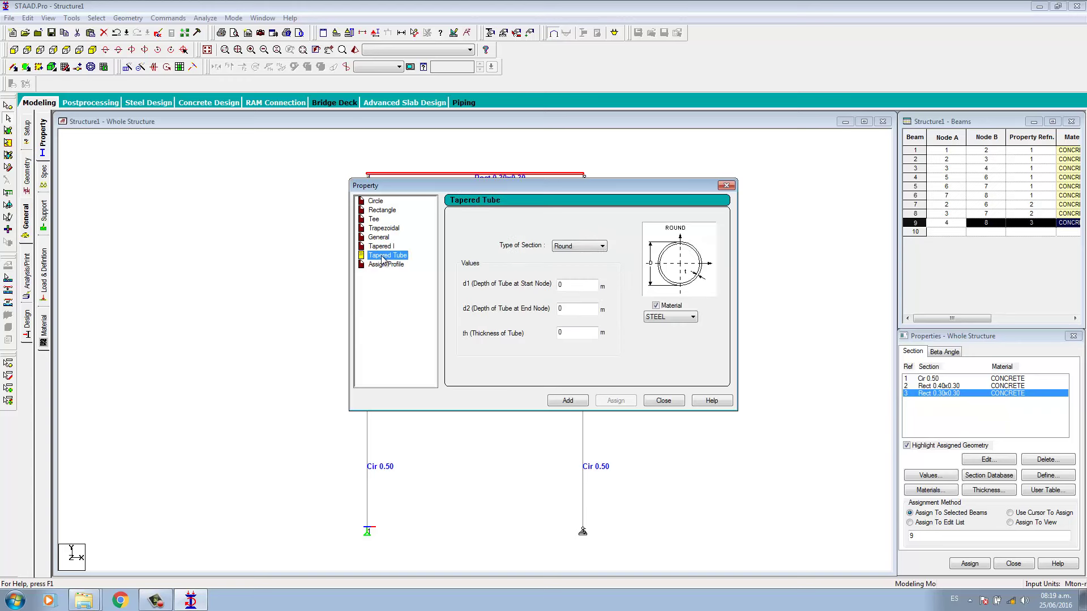
click(602, 245)
click(593, 264)
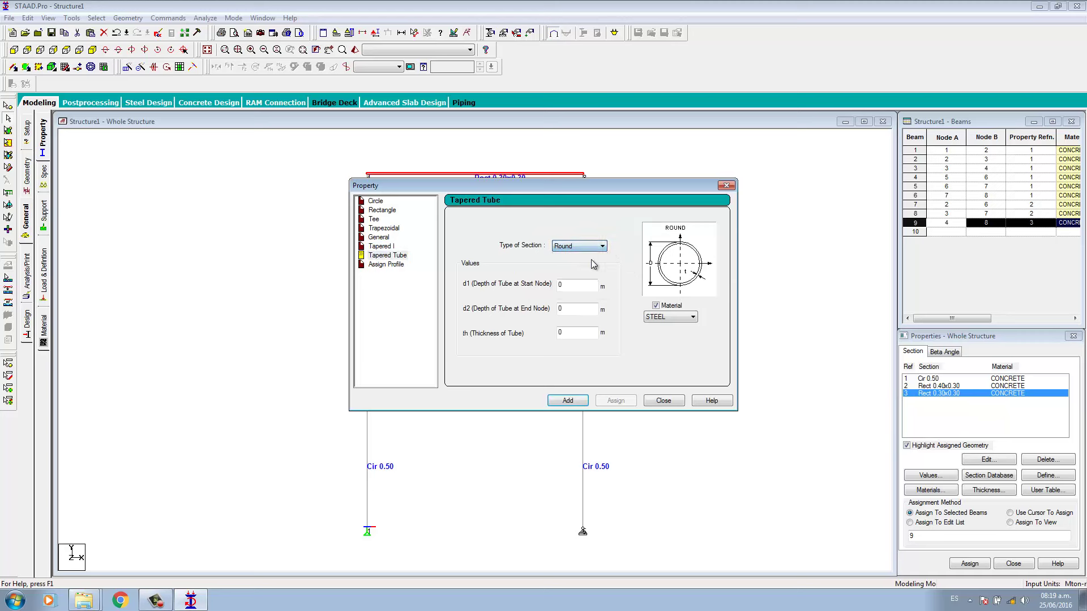
click(601, 245)
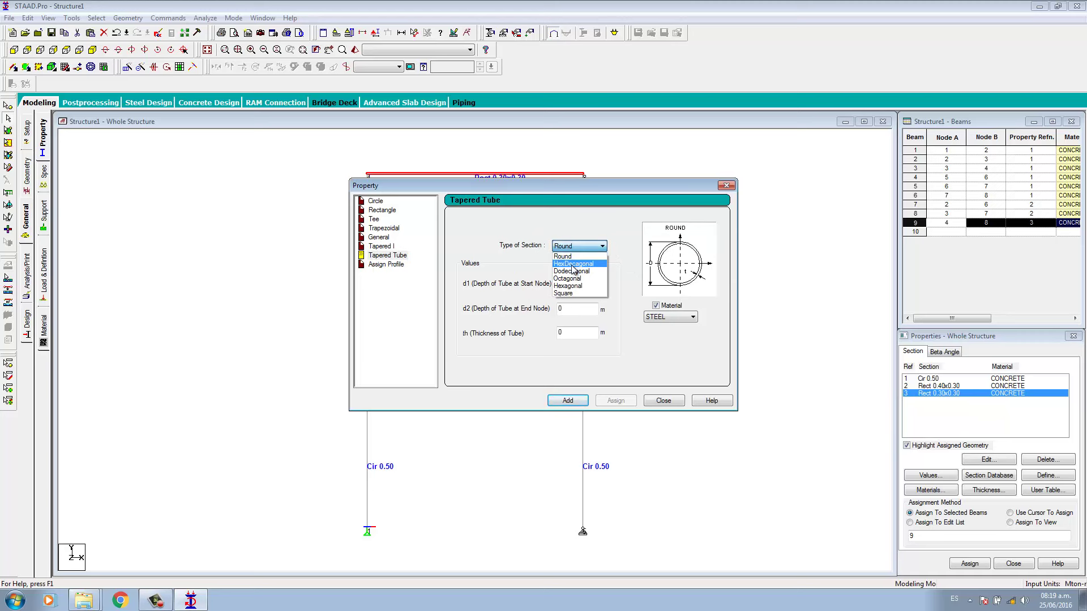
click(574, 264)
click(601, 246)
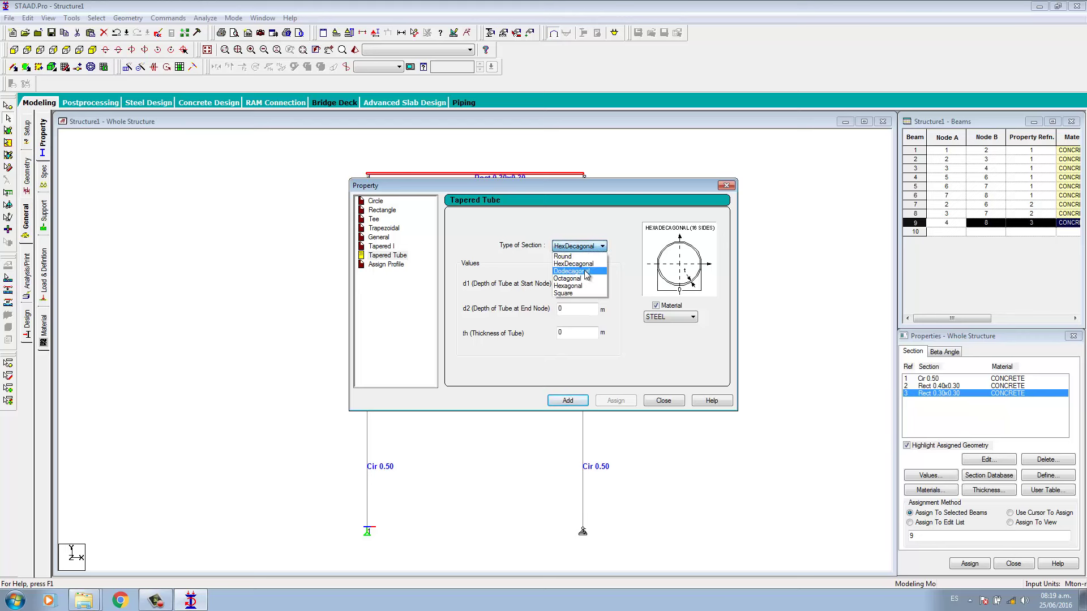
click(587, 271)
click(597, 247)
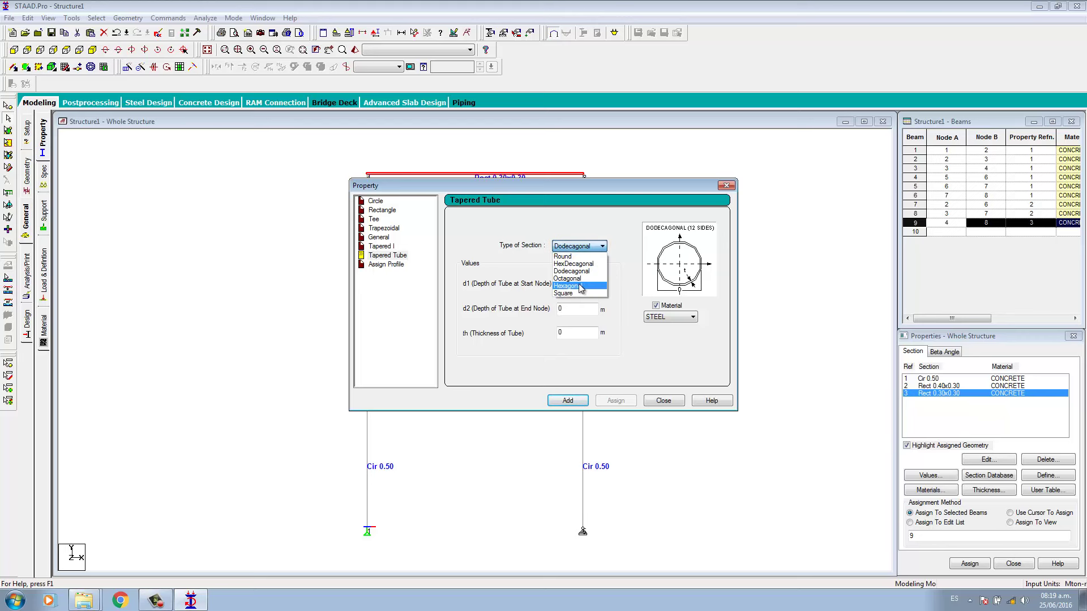
click(580, 286)
click(600, 246)
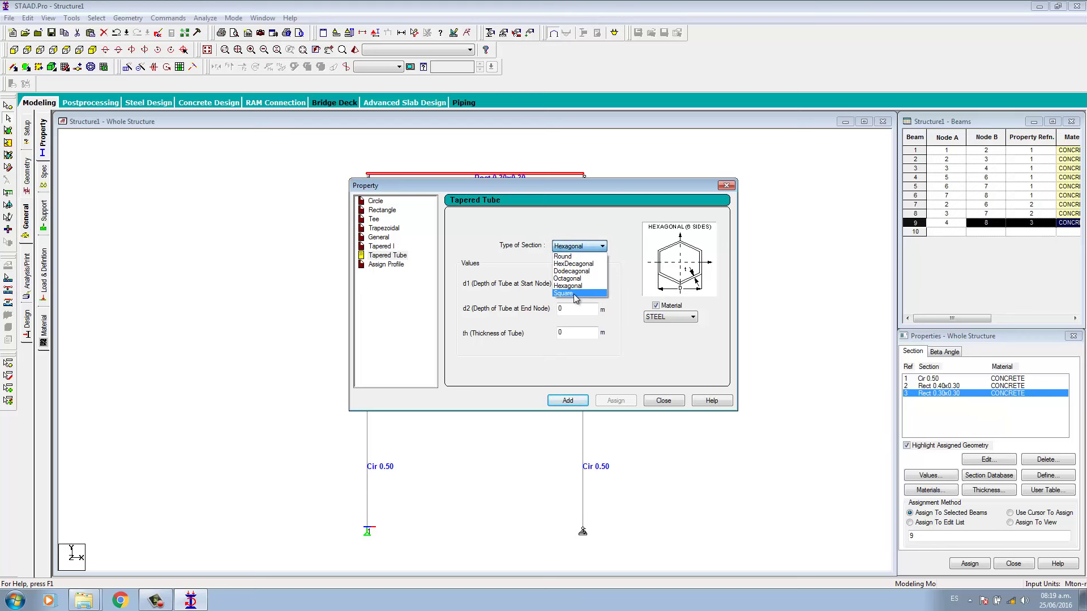
click(573, 293)
click(385, 265)
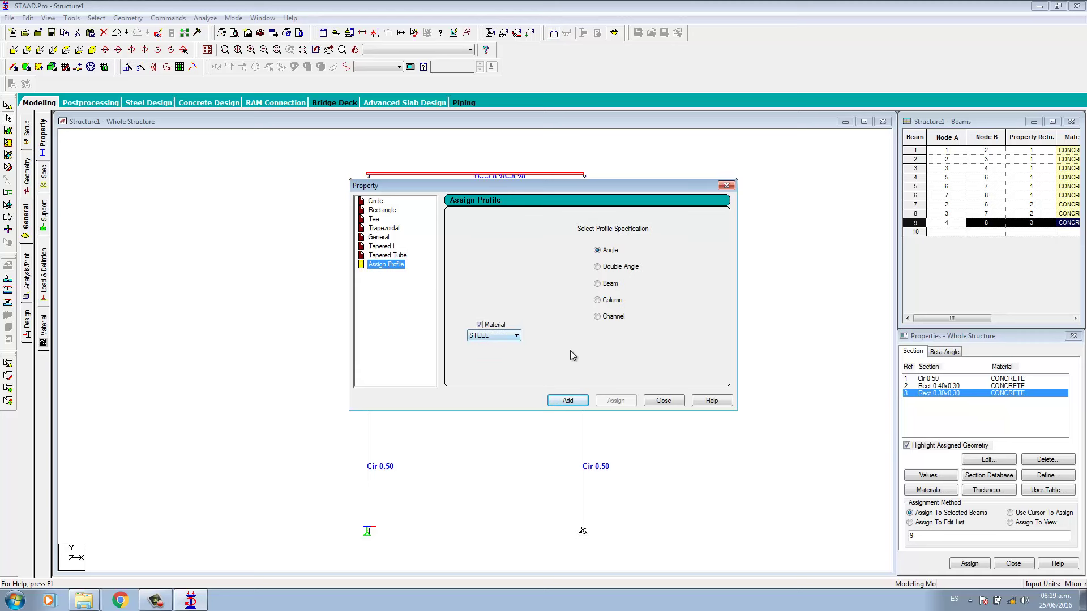
click(657, 403)
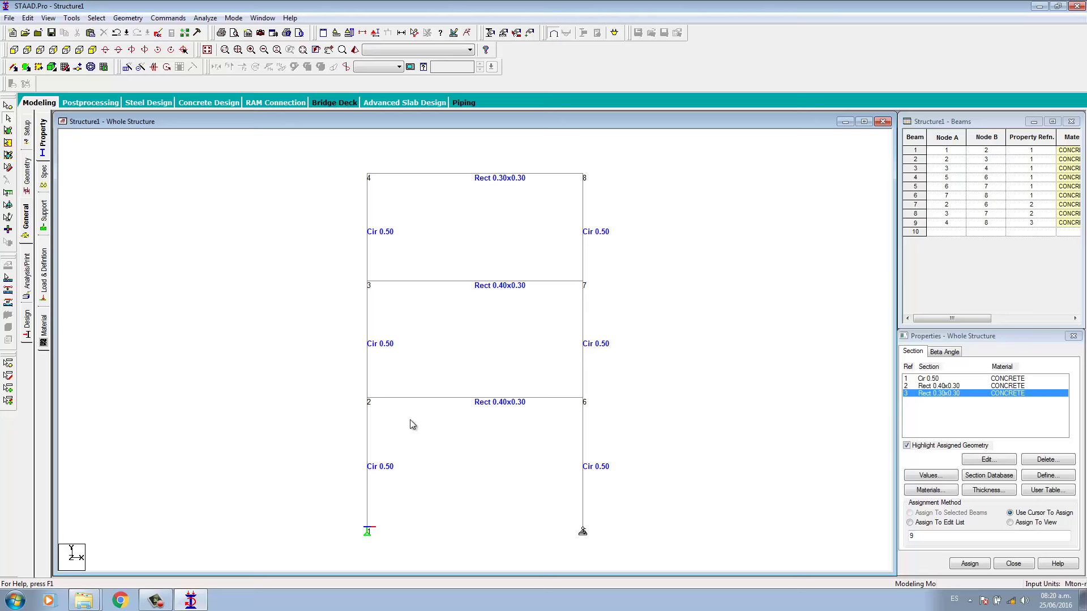
Step: Save the structure, open its input file in the STAAD Editor, and examine the concrete's elastic modulus
click(159, 33)
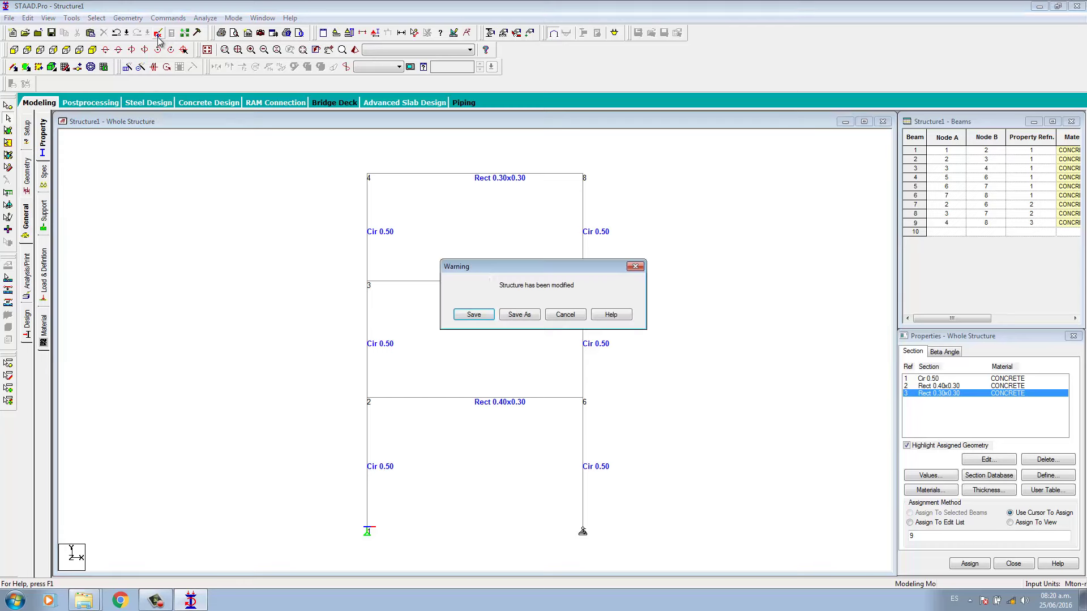
click(469, 315)
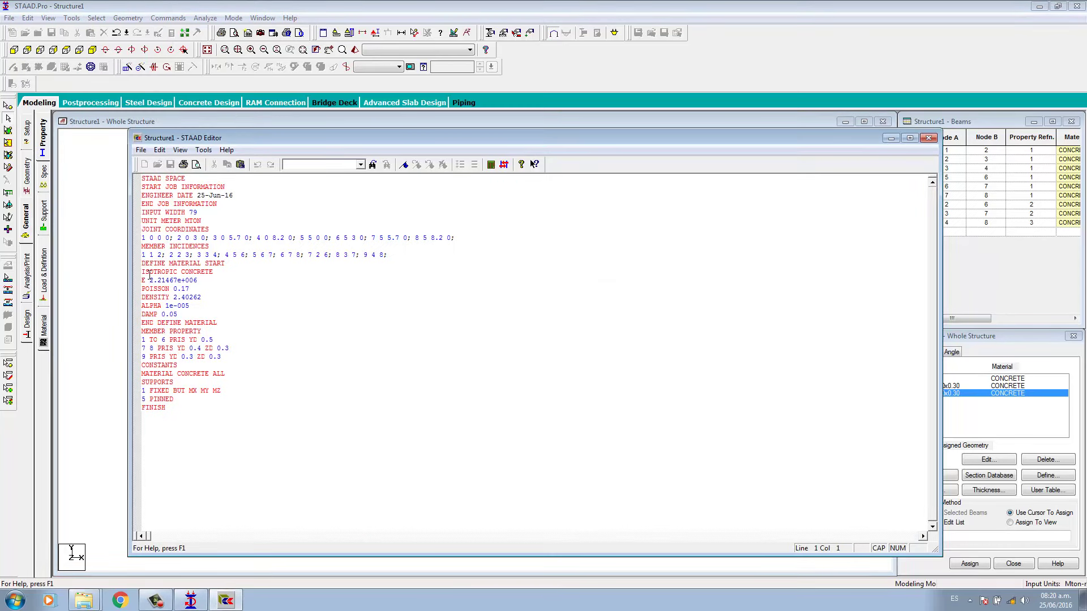
drag(154, 263, 200, 282)
click(213, 280)
click(198, 299)
click(213, 285)
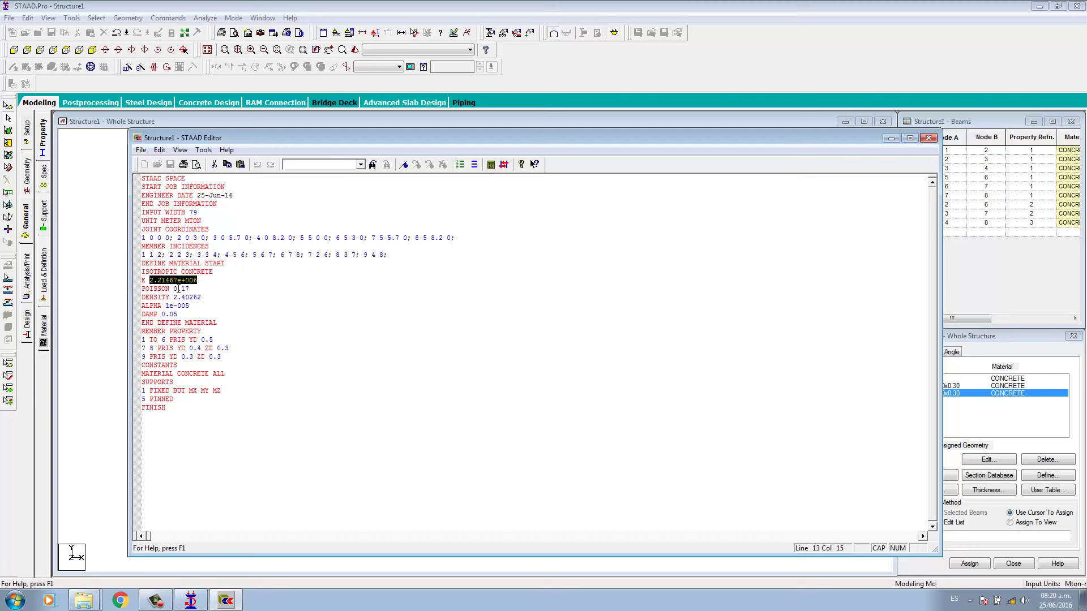
Step: Set the concrete's density to 2.4 in the material definition below Poisson's ratio
drag(179, 289, 197, 288)
drag(185, 297, 231, 298)
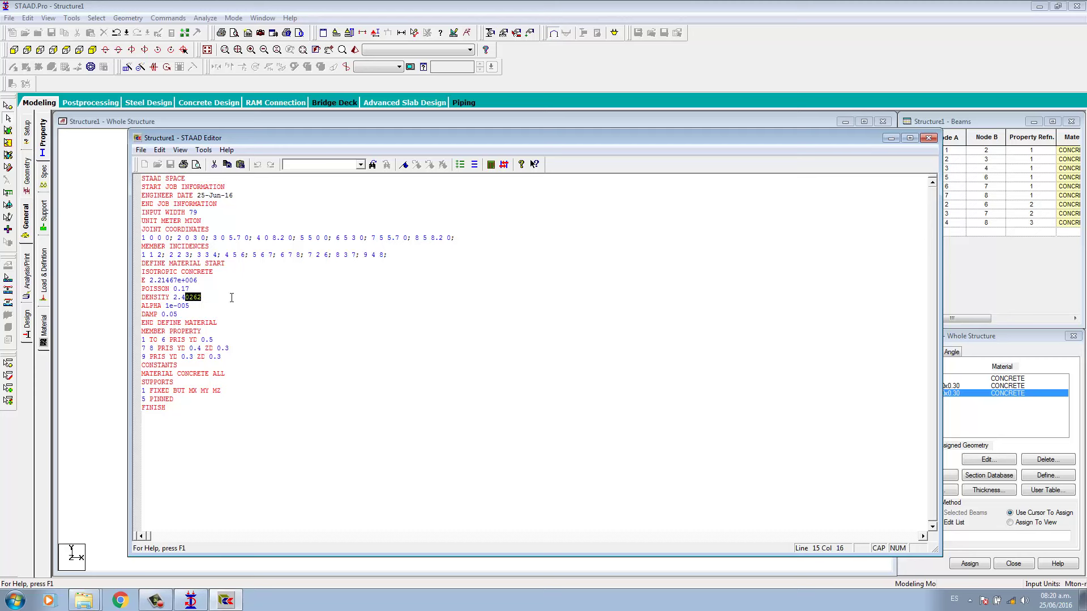
key(Delete)
Step: Examine the concrete's ALPHA and DAMP values in the material definition
drag(165, 306, 198, 306)
drag(158, 313, 192, 312)
key(Right)
key(shift+Left)
key(shift+Home)
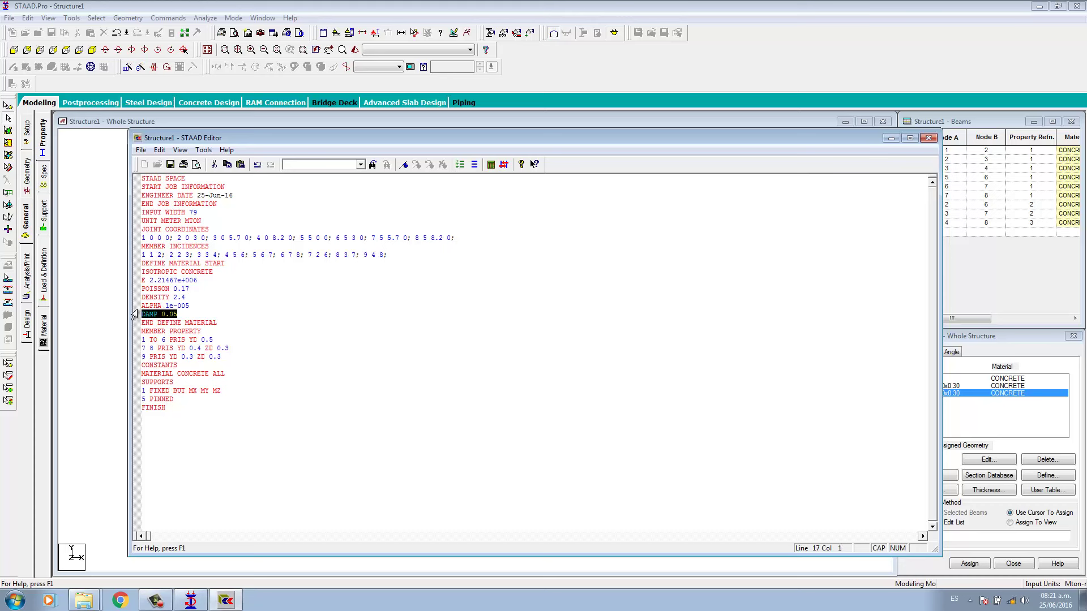
click(191, 315)
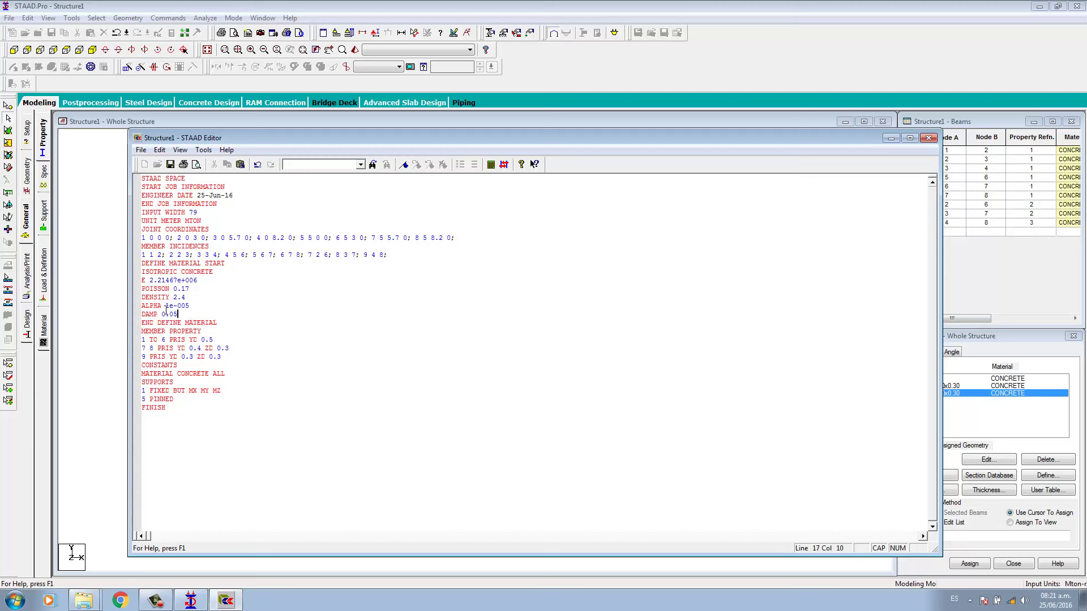
drag(164, 313, 185, 314)
click(397, 322)
Step: Recheck the concrete's density value, close the editor, and save the changes to the input file
drag(170, 297, 189, 295)
click(189, 295)
click(928, 139)
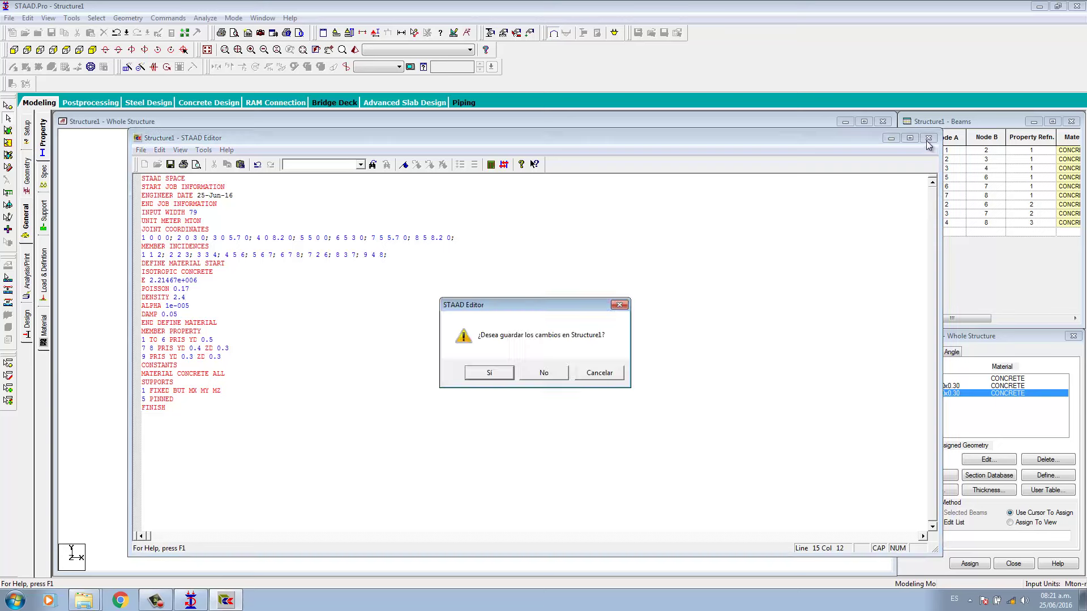
click(491, 372)
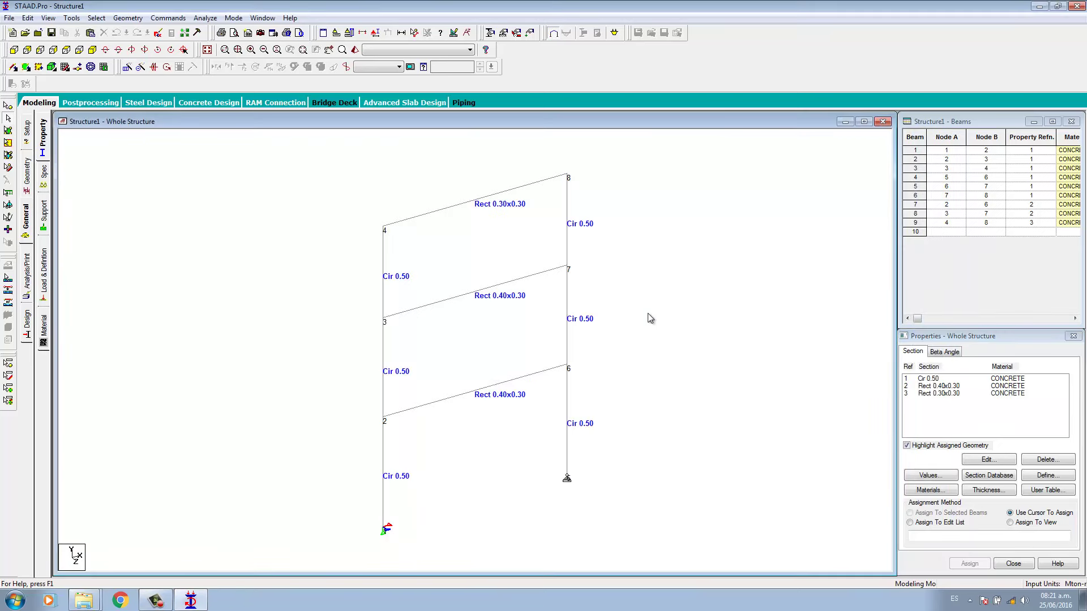
Step: Measure the frame's height from node 1 to node 4 and its span from node 2 to node 6
click(15, 50)
click(448, 398)
click(735, 386)
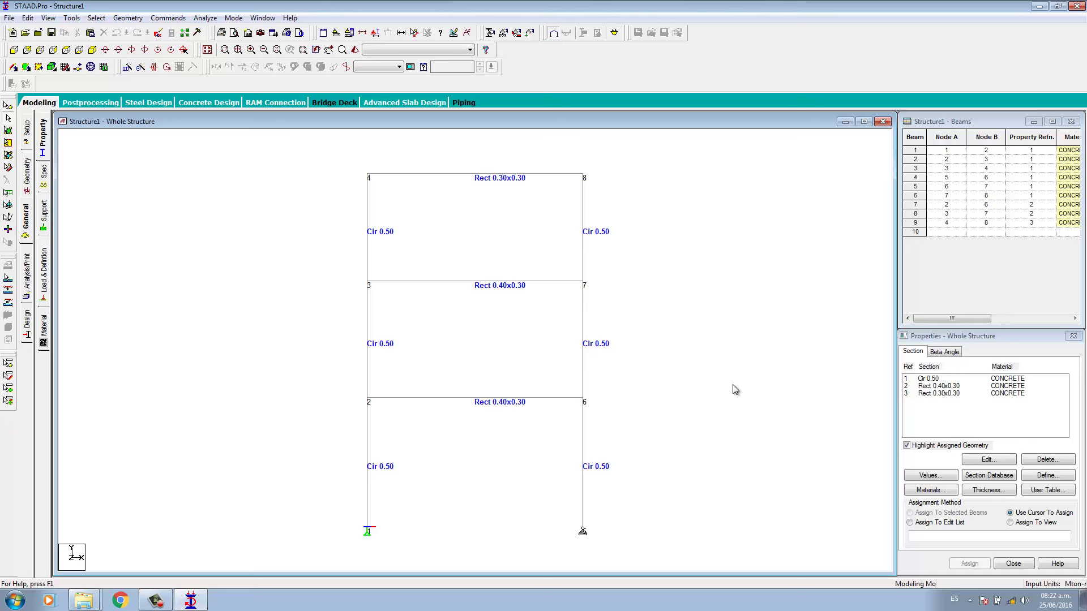
click(413, 32)
click(367, 530)
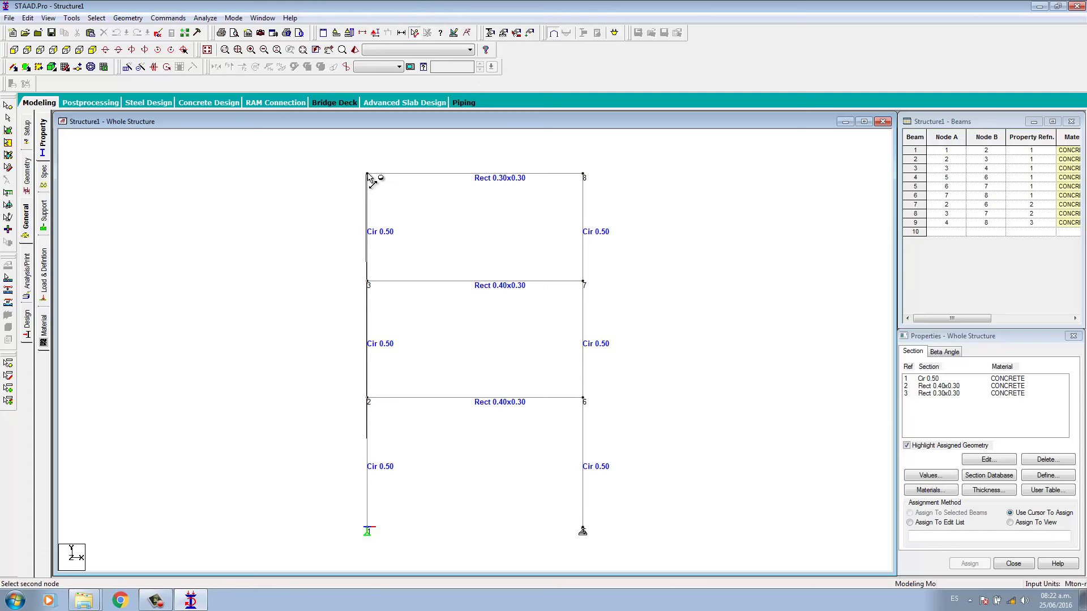
click(368, 174)
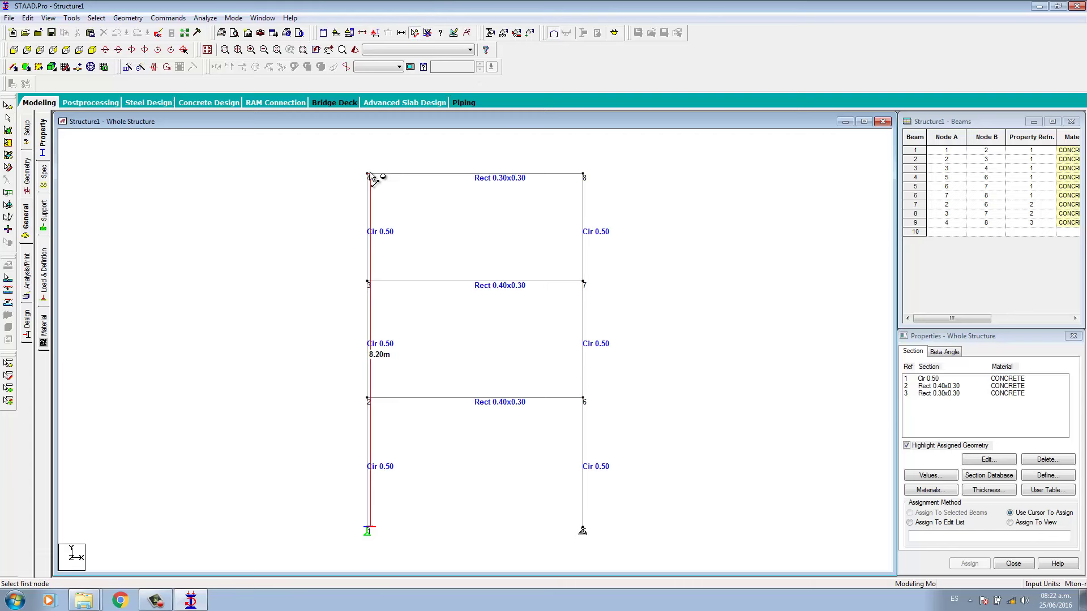
click(367, 398)
click(583, 399)
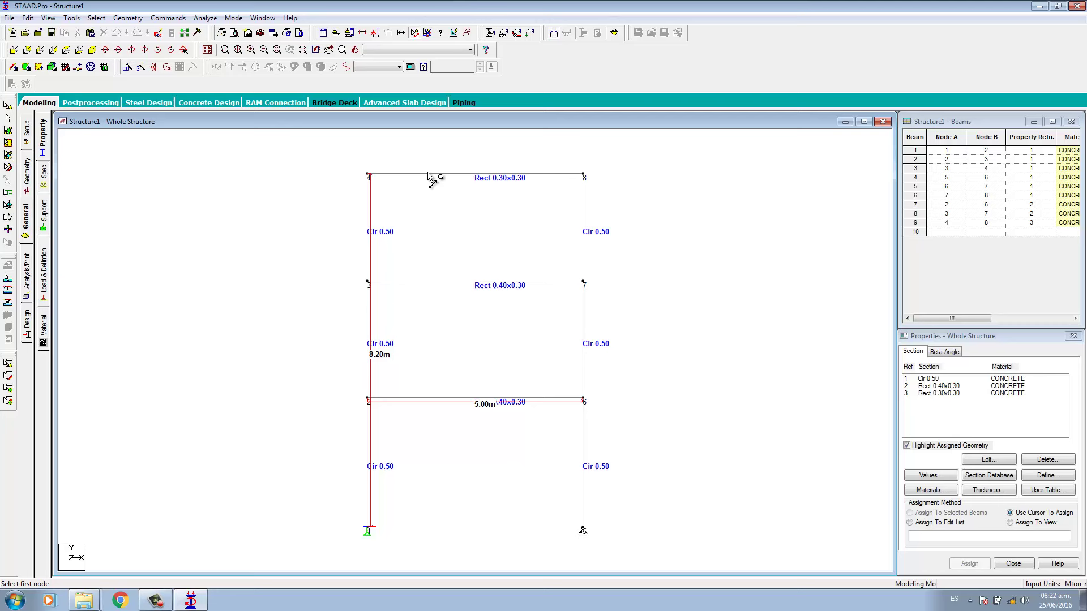
Step: Measure the top beam's span from node 4 to node 8
click(417, 34)
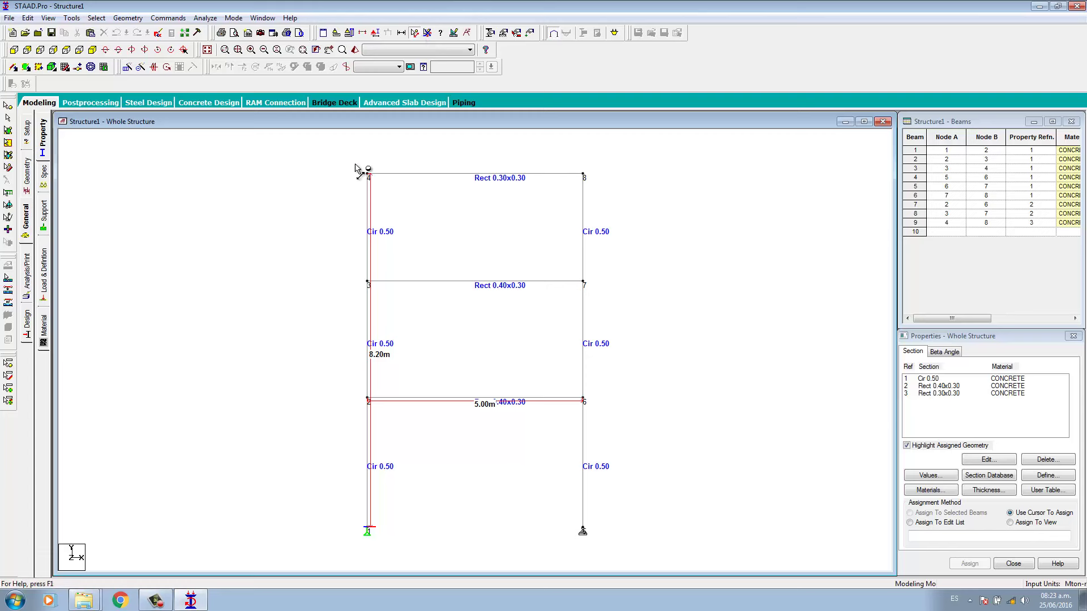
click(377, 176)
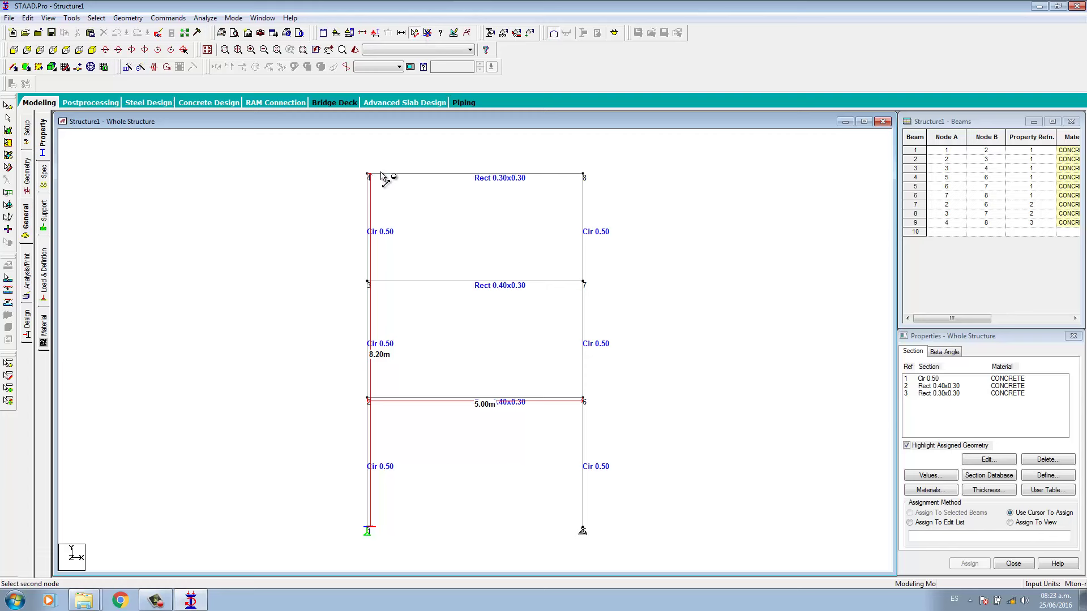
click(584, 175)
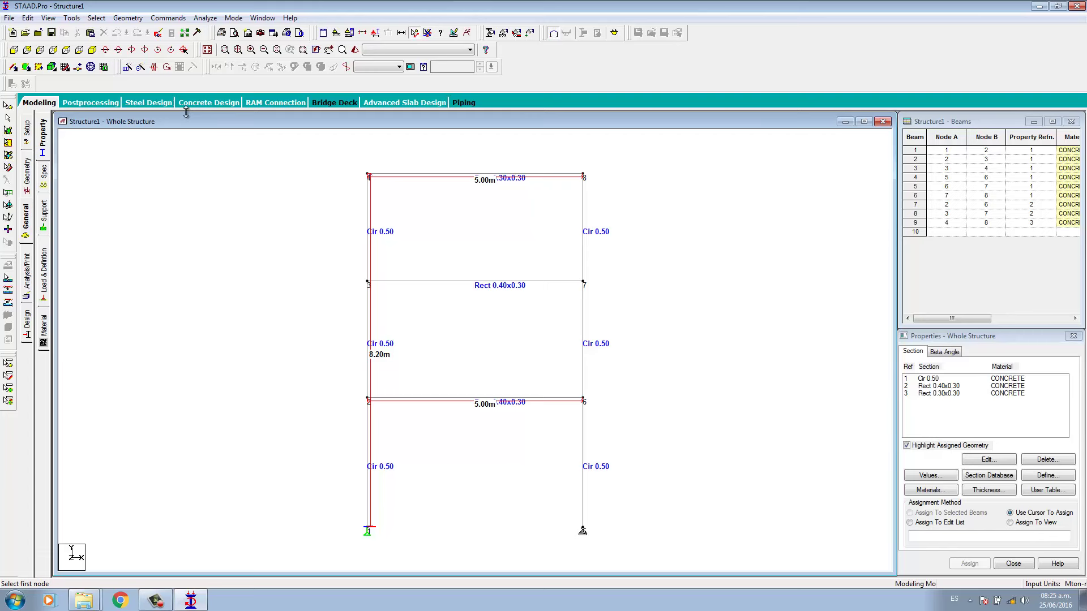
click(165, 22)
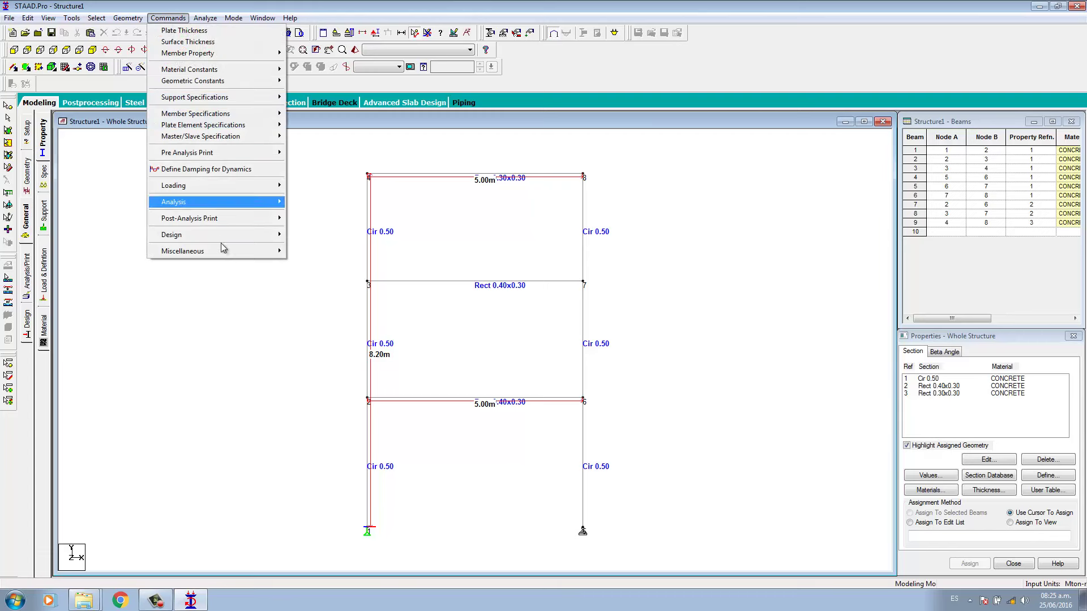
click(310, 354)
click(168, 19)
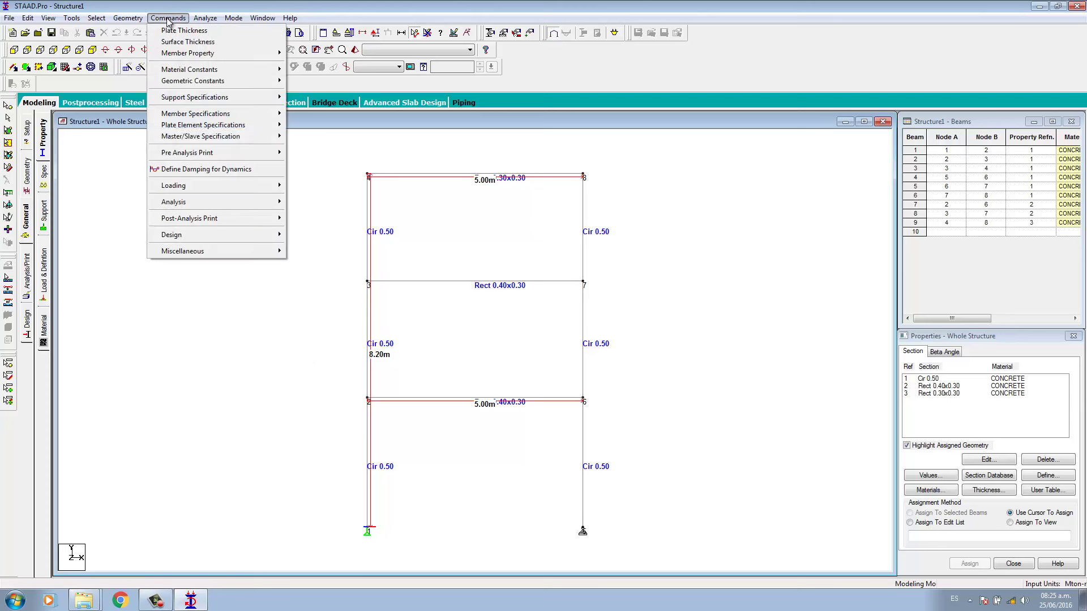
mouse_move(176, 191)
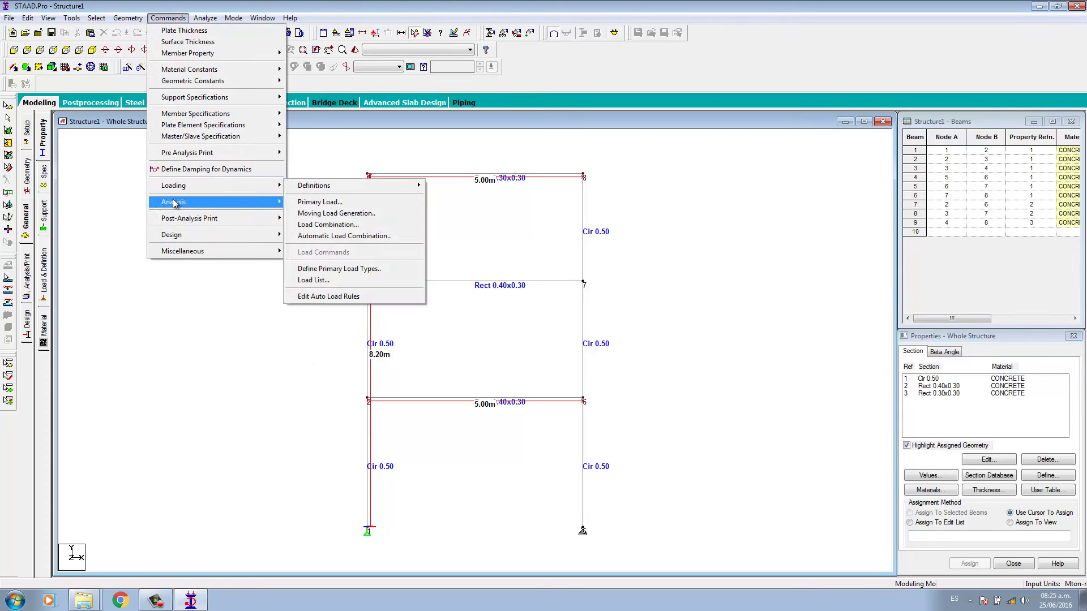
click(230, 321)
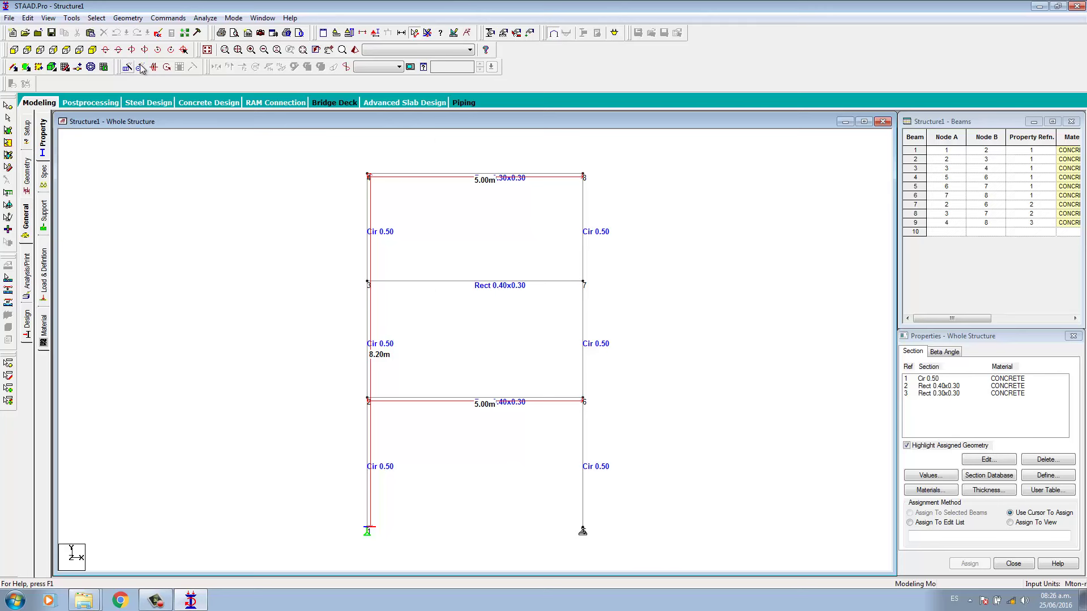
Step: Open the load and definition settings for the frame, closing the analysis commands dialog
click(46, 268)
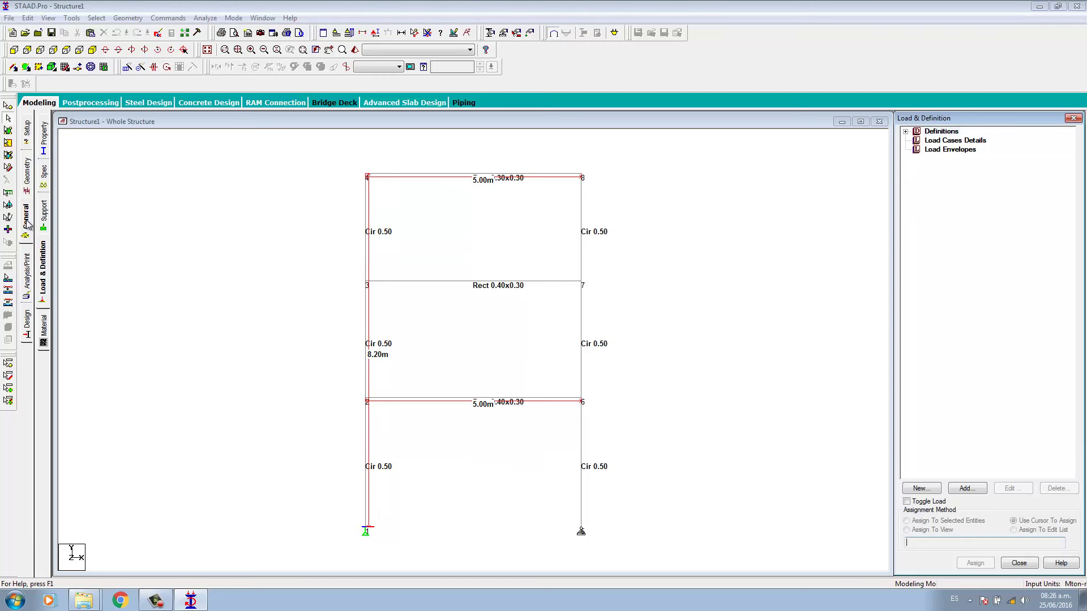
click(28, 270)
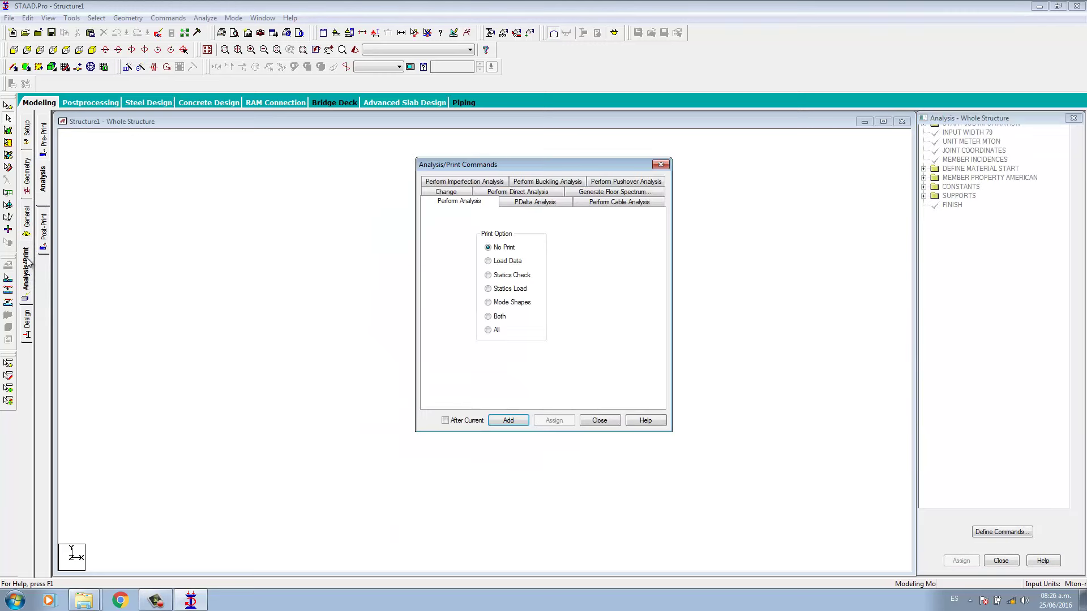
click(661, 165)
click(27, 220)
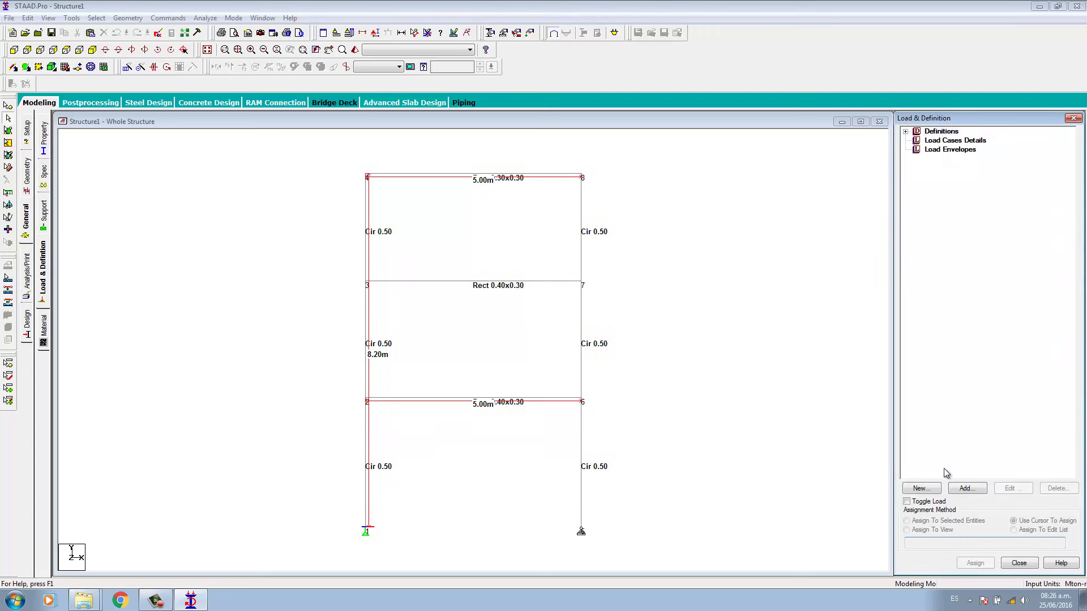
Step: Create primary load case 1 with loading type Dead and the title PESO PROPIO
click(922, 489)
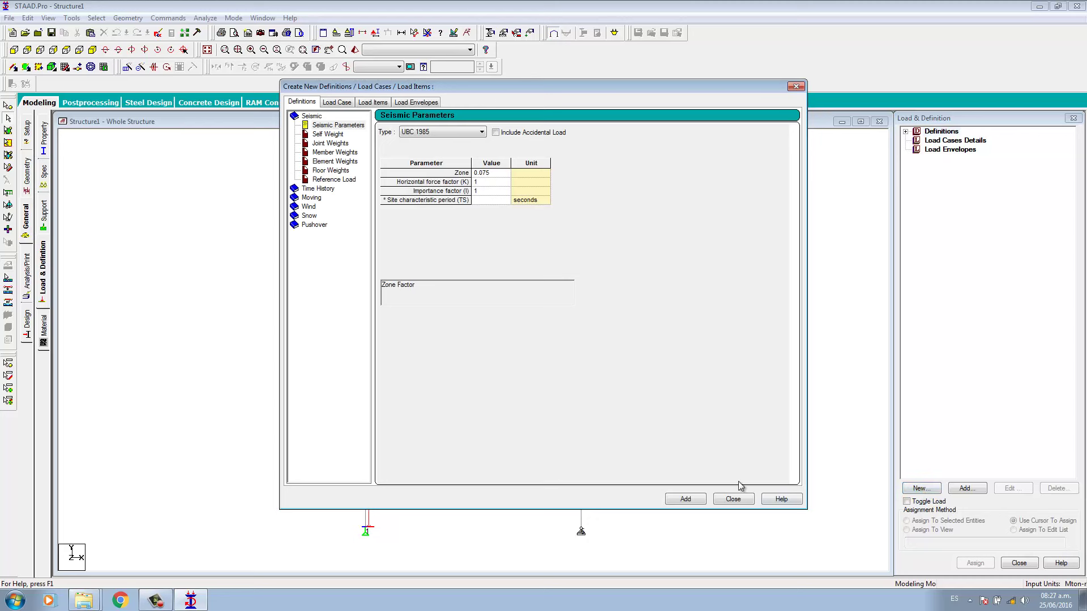
click(334, 105)
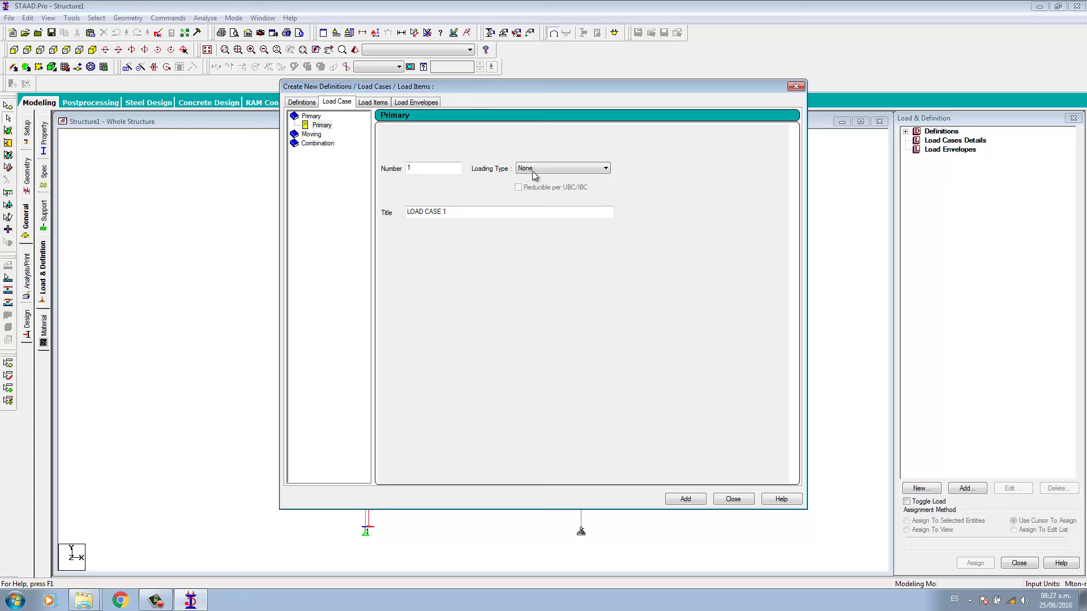
click(604, 168)
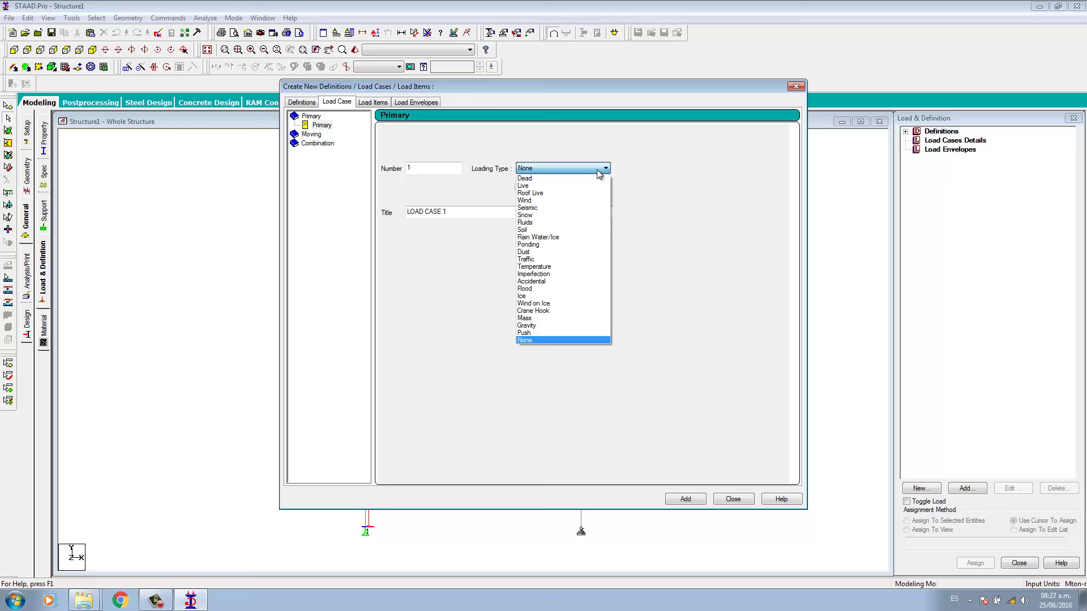
click(517, 179)
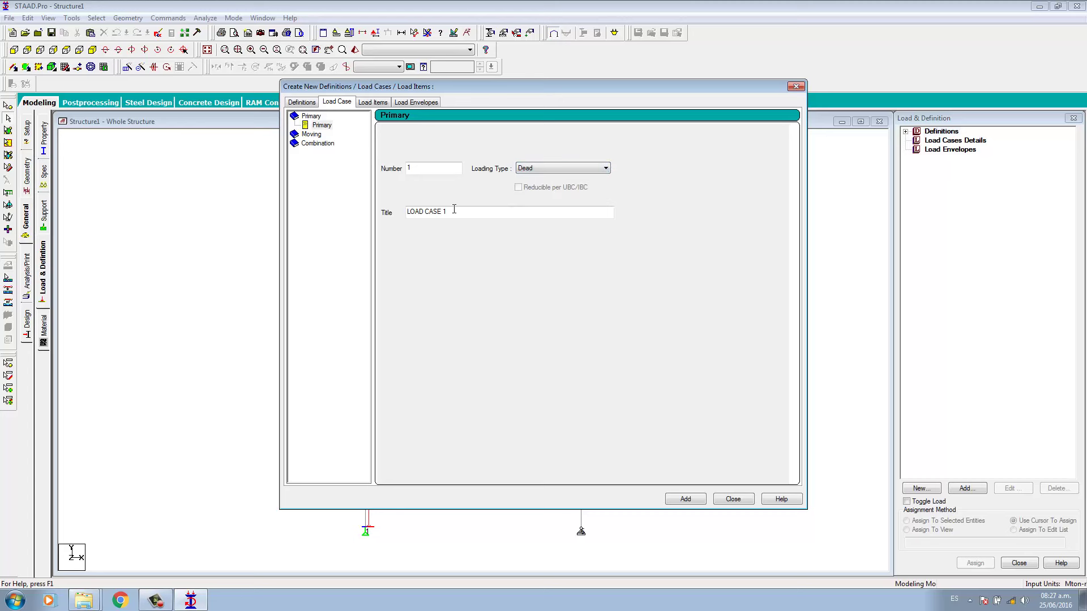
drag(454, 210, 306, 201)
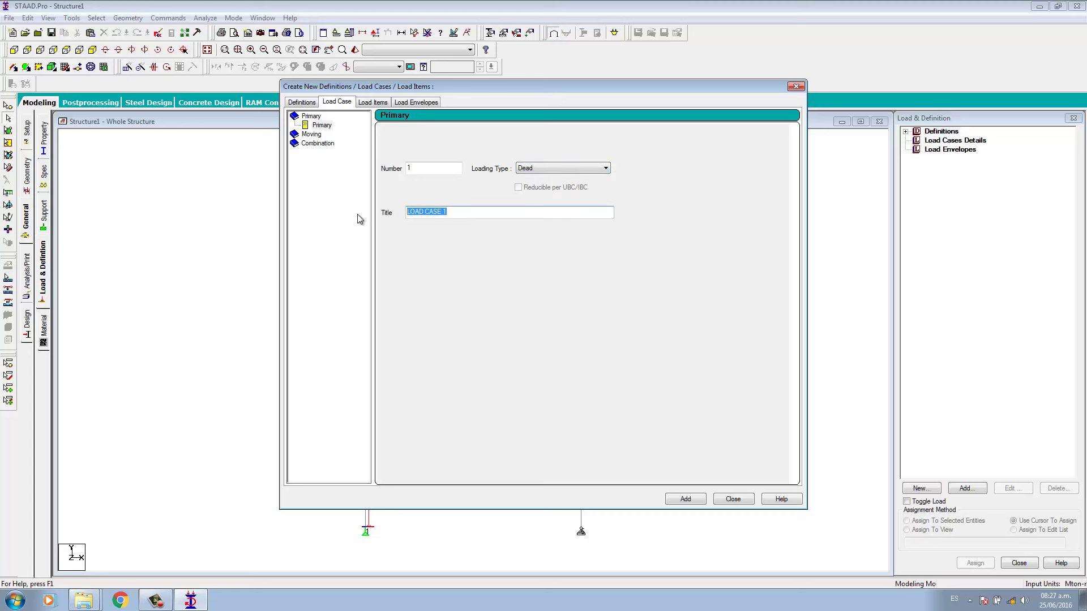
text(PESO PROPIO)
click(683, 500)
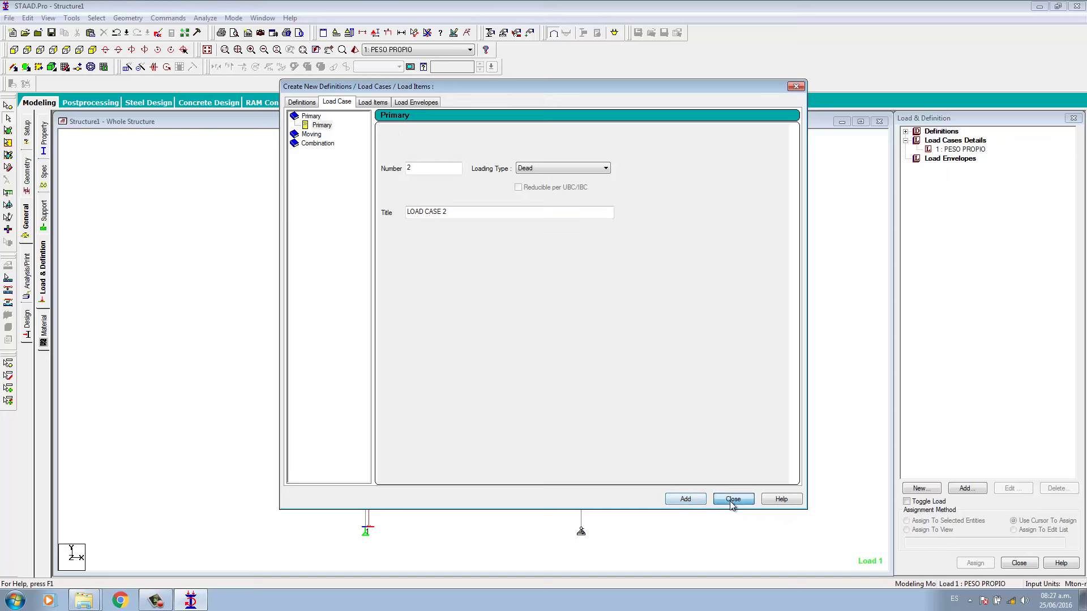
click(733, 499)
Step: Add a selfweight load in the Y direction with factor -1 to the PESO PROPIO load case
click(958, 150)
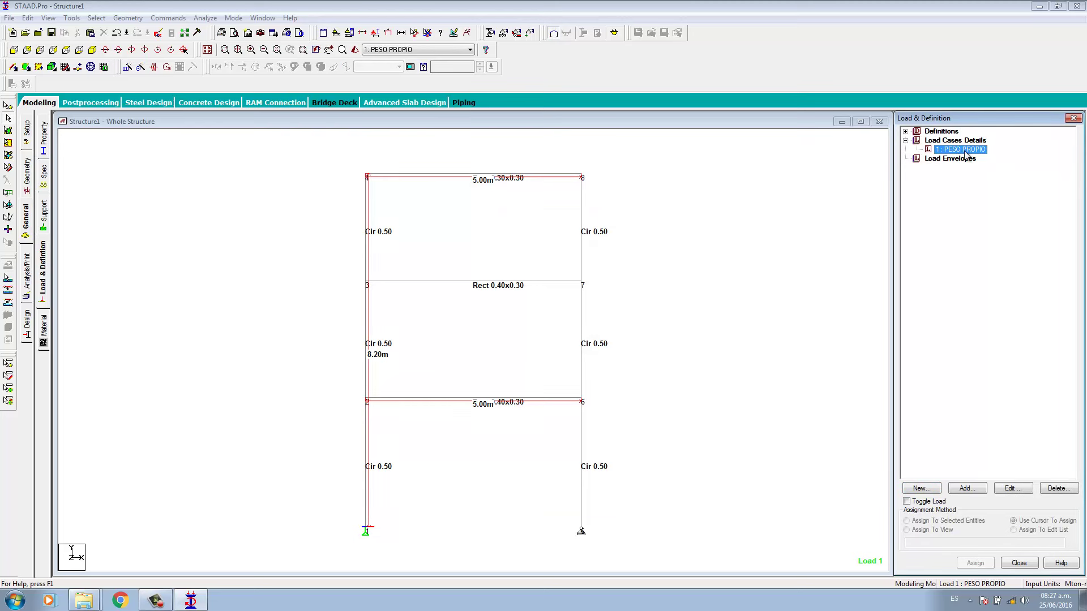
click(961, 151)
click(963, 150)
click(967, 489)
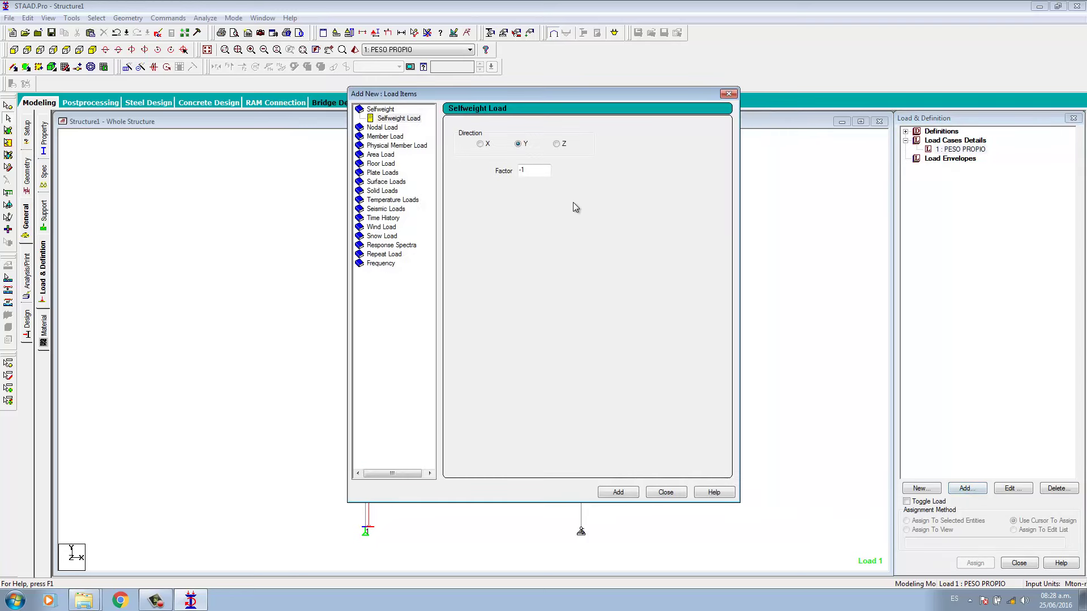
click(388, 118)
drag(545, 94, 746, 125)
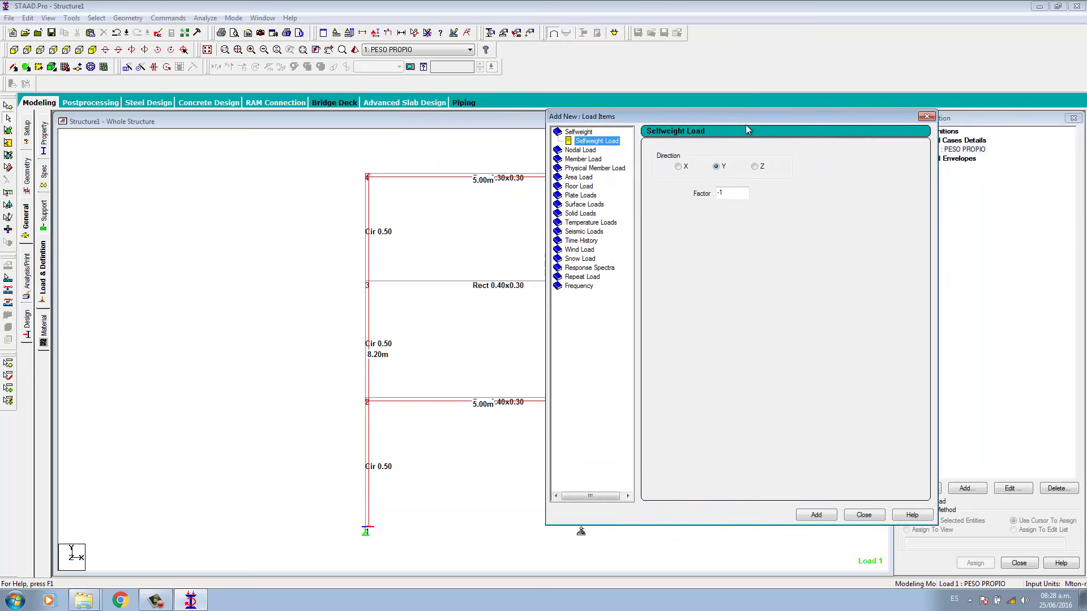
click(732, 193)
click(821, 516)
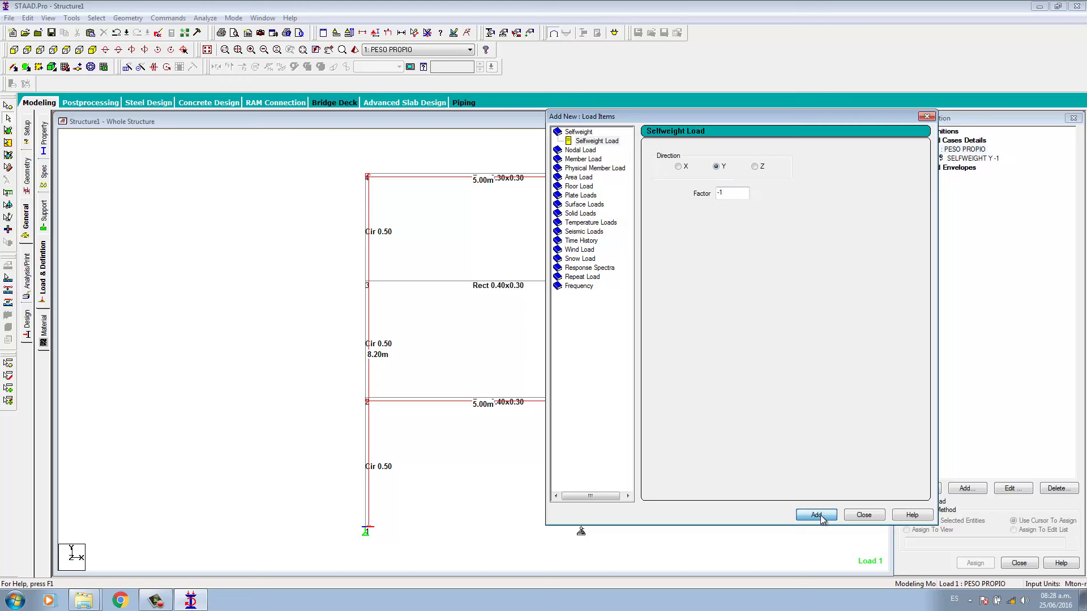
click(864, 515)
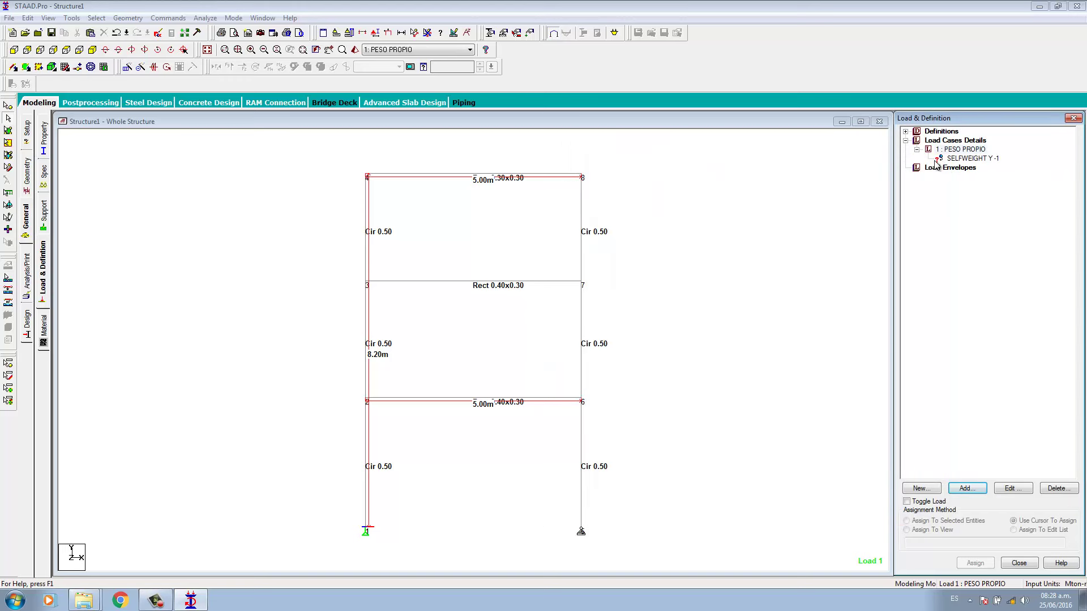
click(964, 151)
click(966, 159)
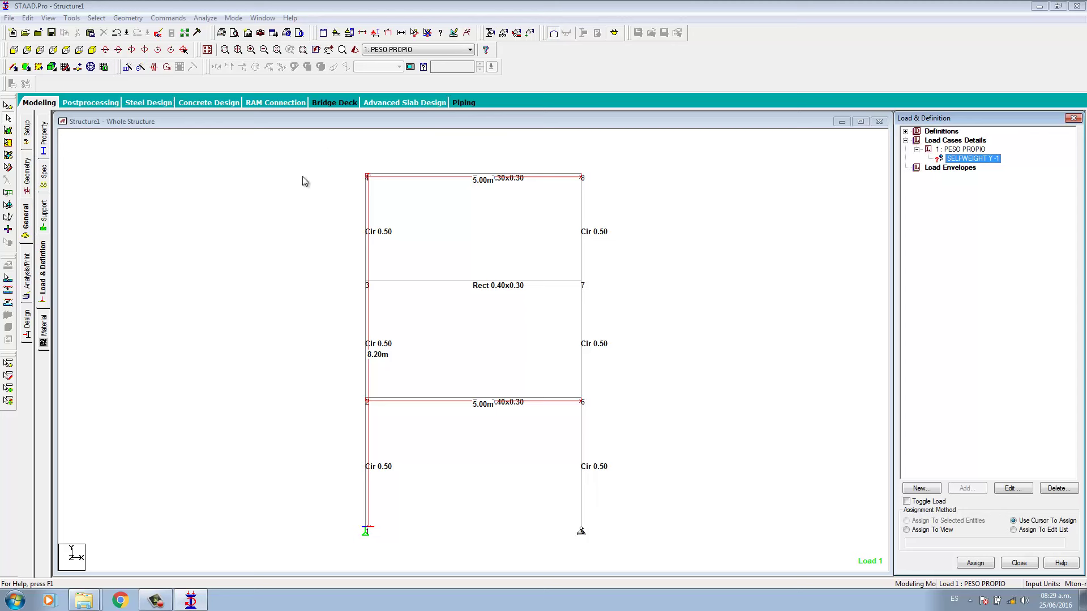
drag(304, 177, 413, 547)
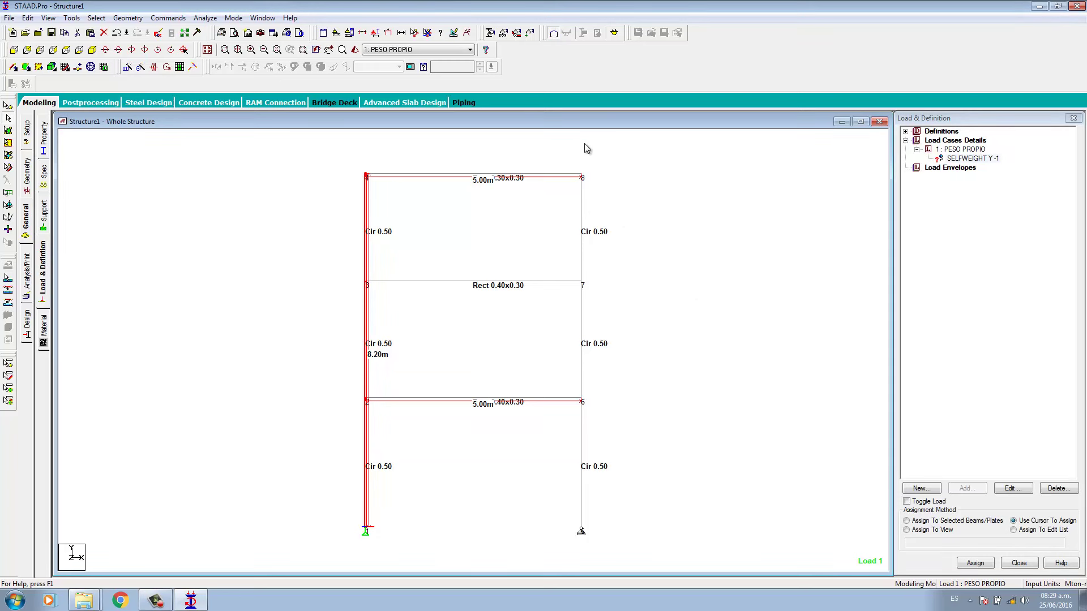
ctrl+drag(551, 166, 643, 572)
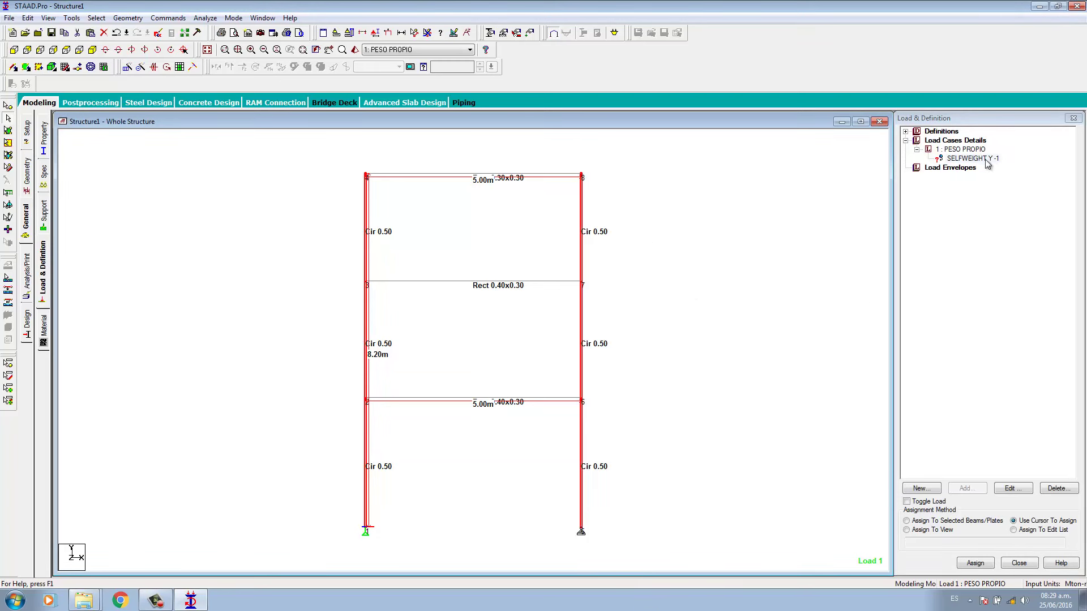
click(820, 282)
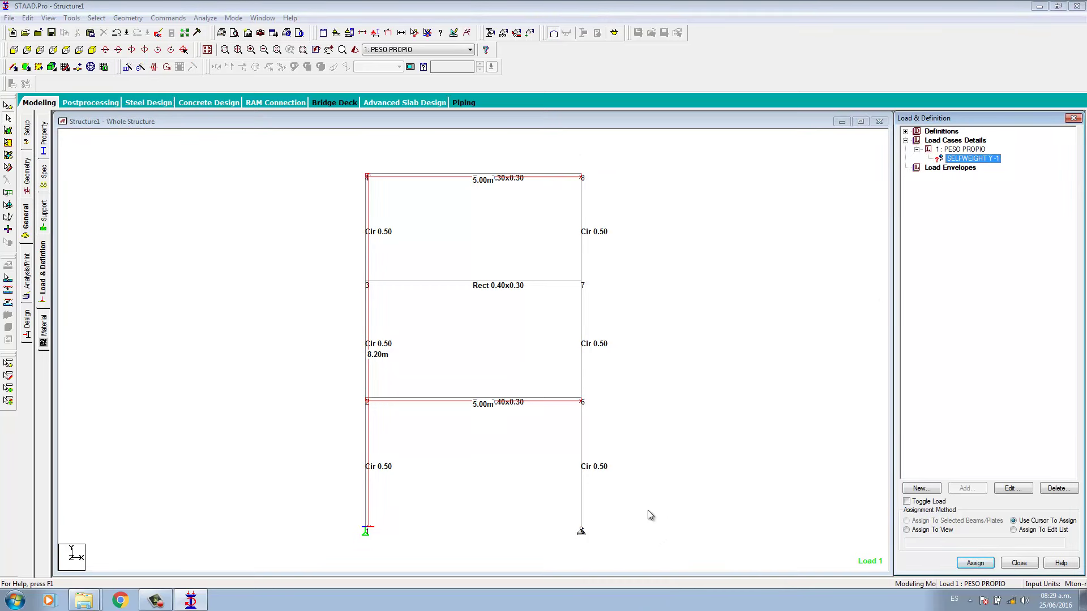
Step: Select all the frame's columns and beams and assign the Y selfweight load to the selected members
drag(649, 511, 286, 144)
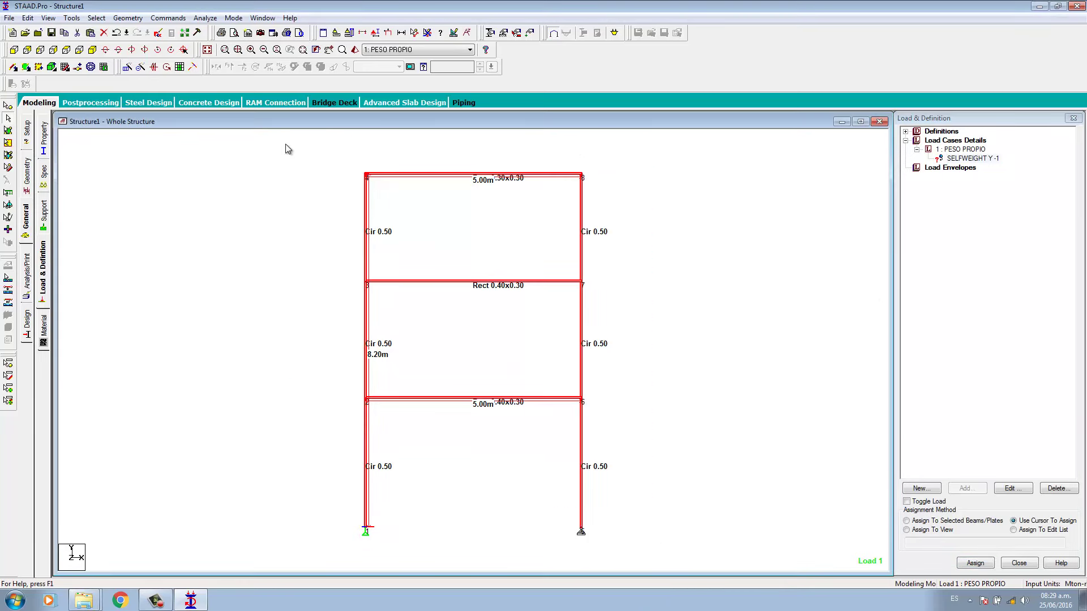
click(974, 159)
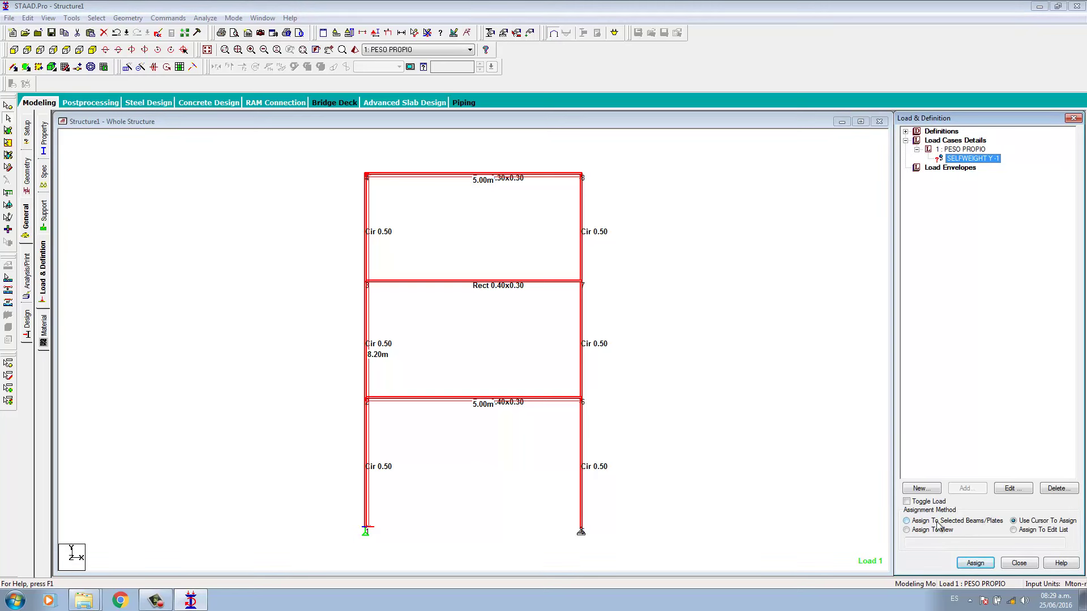
click(916, 522)
click(974, 563)
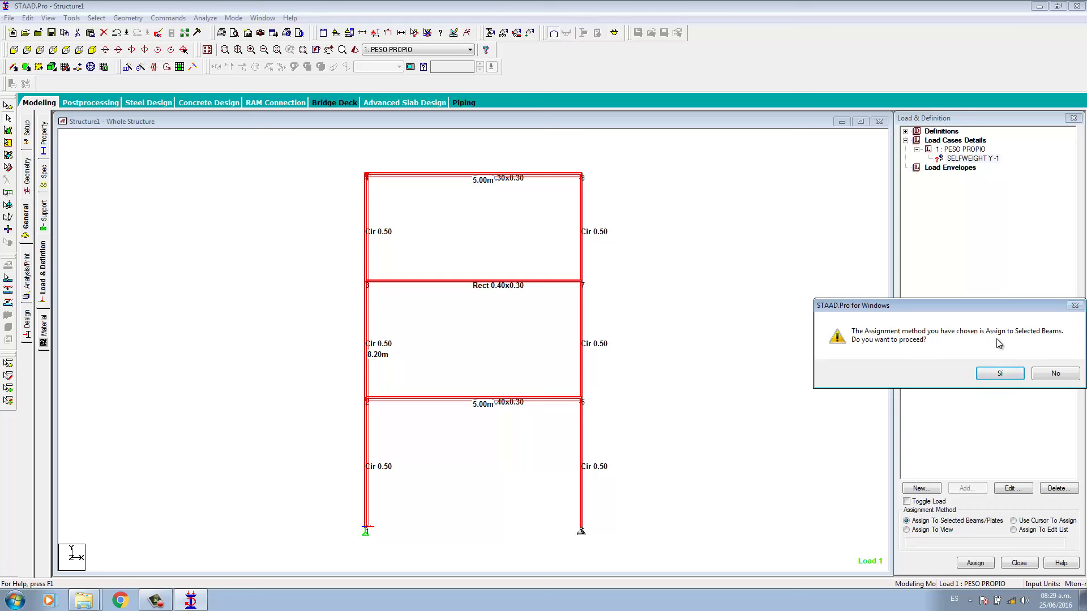
click(1000, 375)
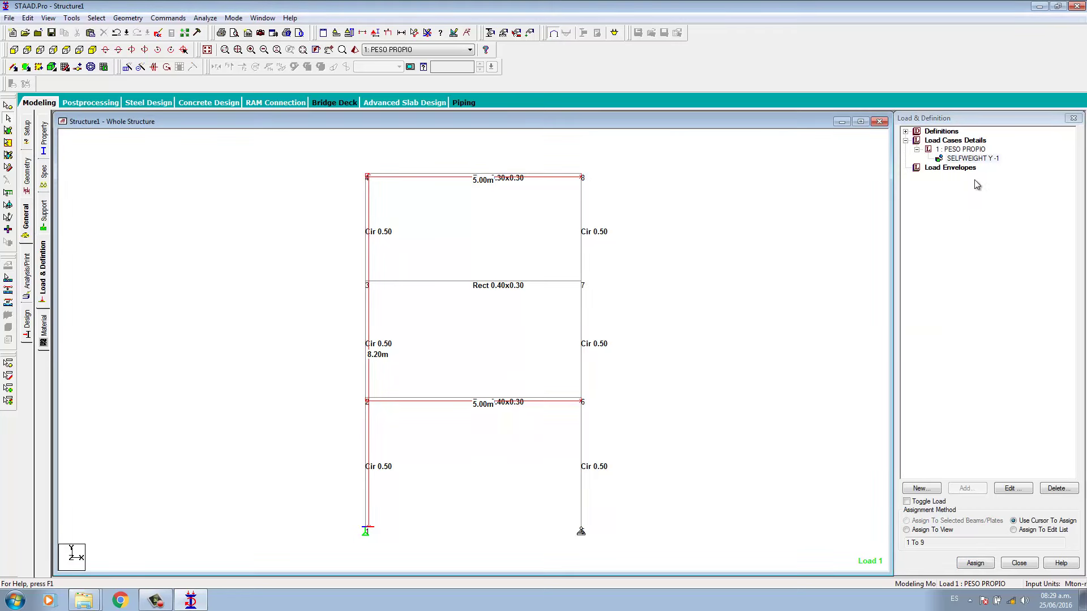
Step: Check the selfweight load's direction, factor and assigned members in the PESO PROPIO load case
double_click(955, 159)
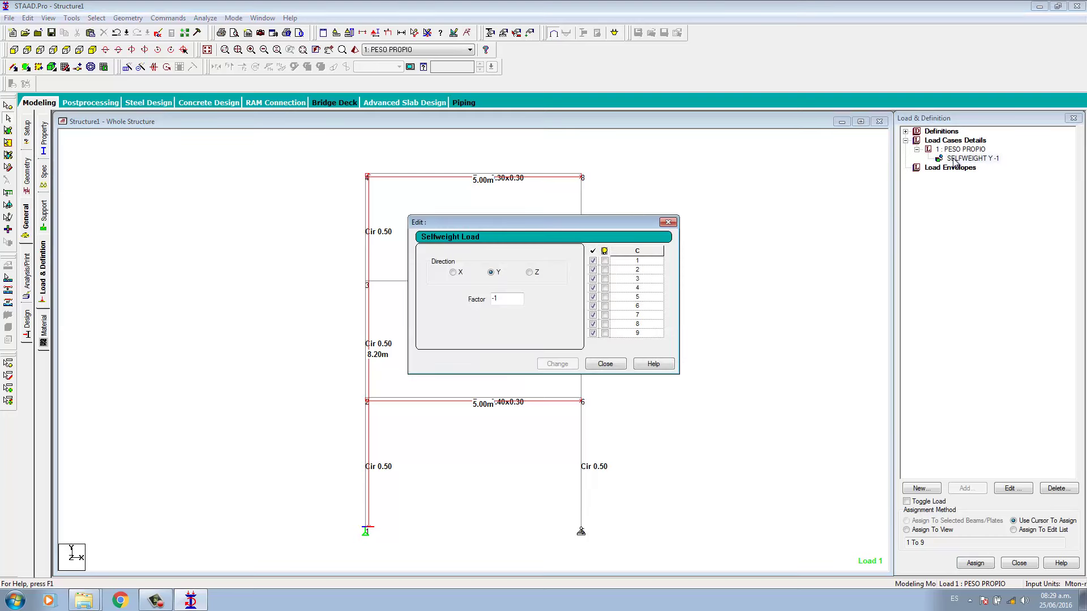
click(669, 222)
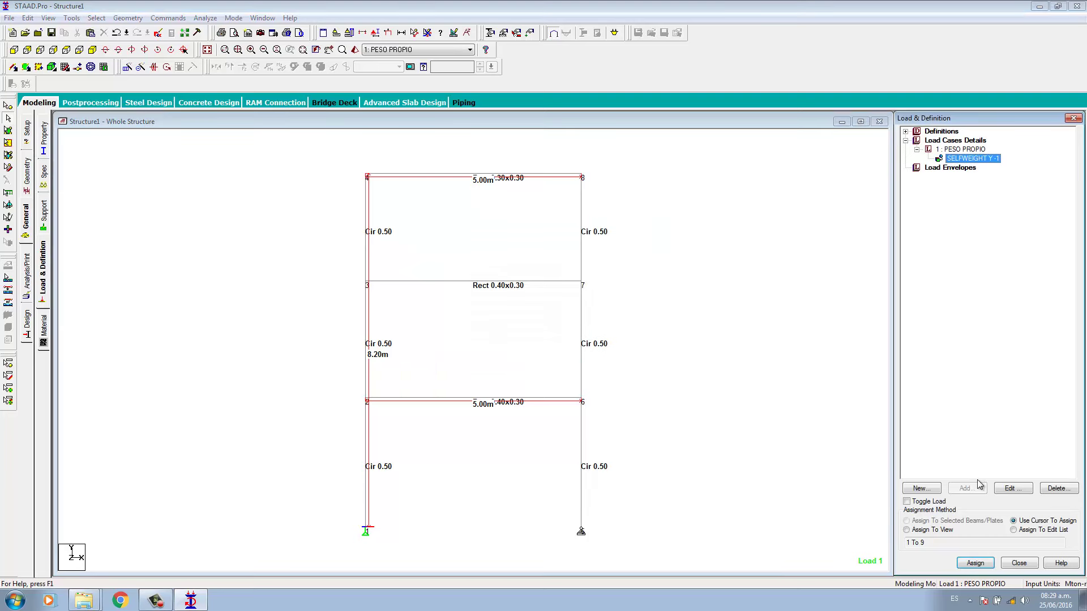
click(686, 388)
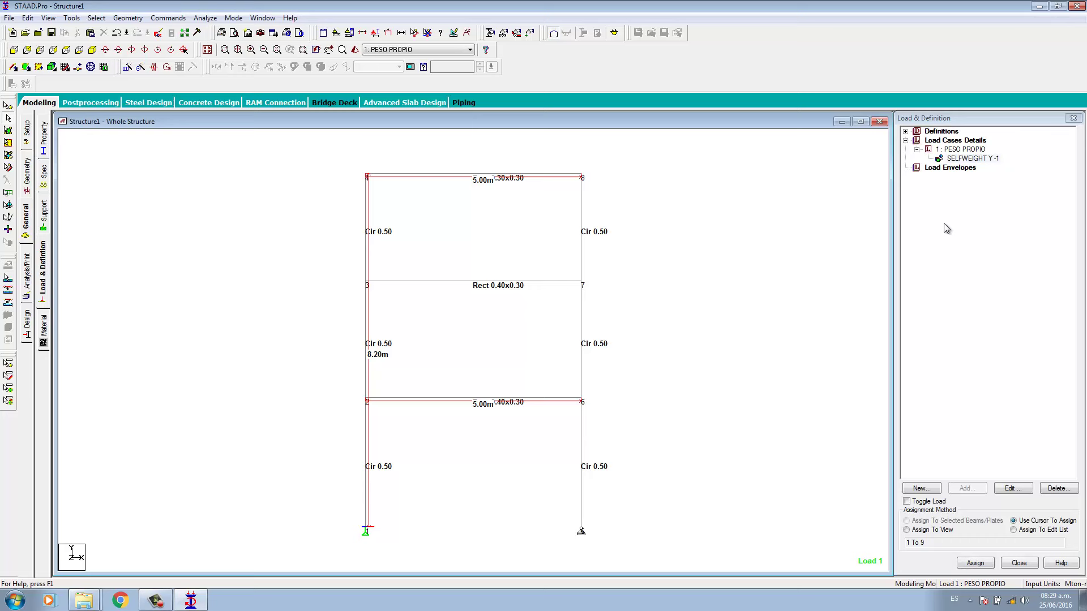
click(978, 160)
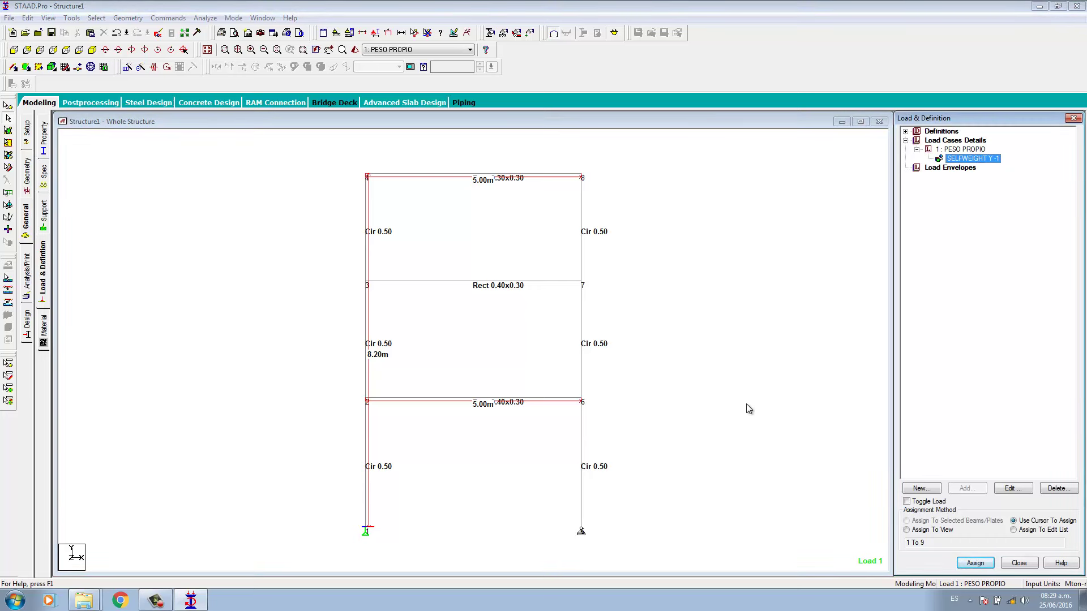
click(720, 308)
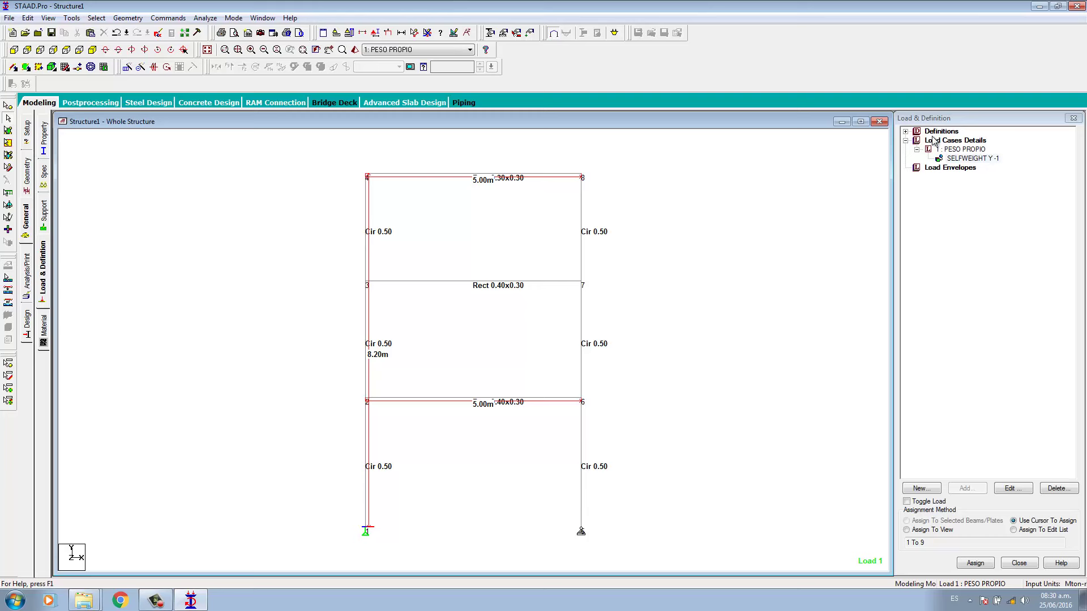
click(974, 159)
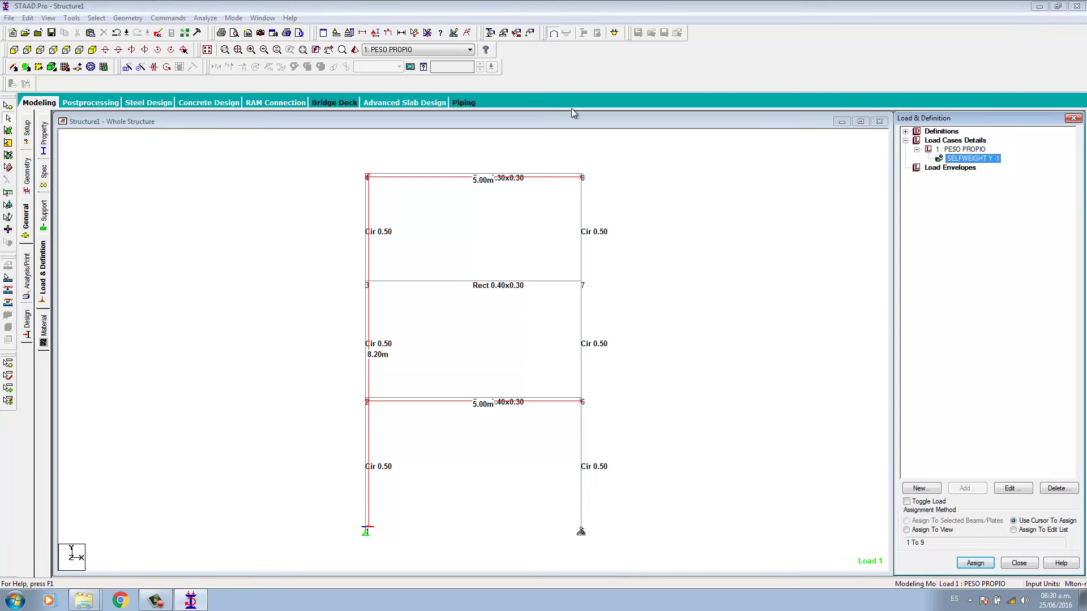
Step: Check which columns and beams carry the Y selfweight load in the PESO PROPIO load case
click(975, 563)
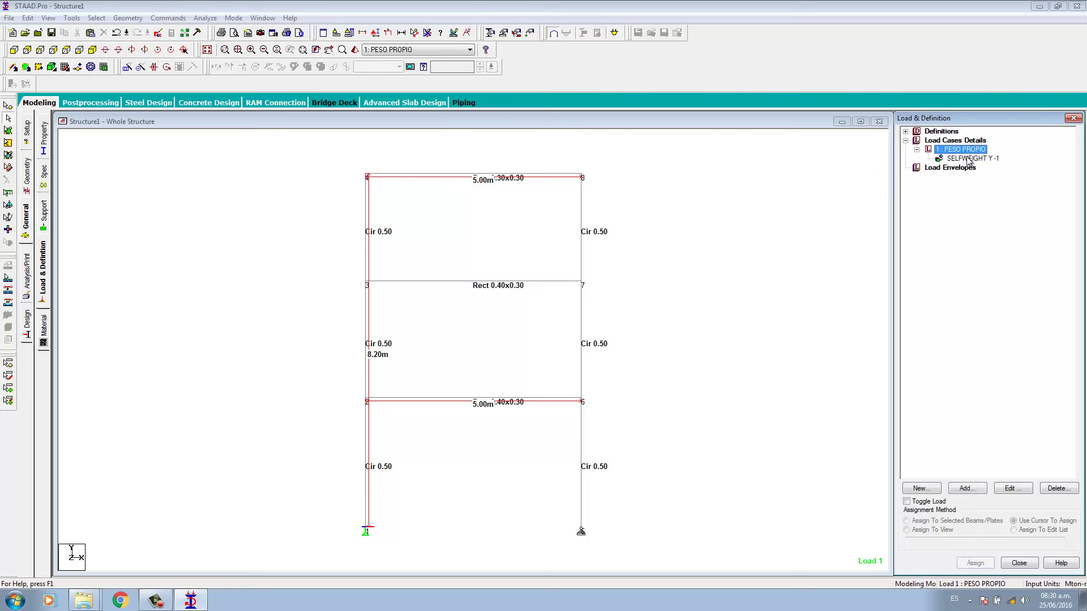
click(962, 149)
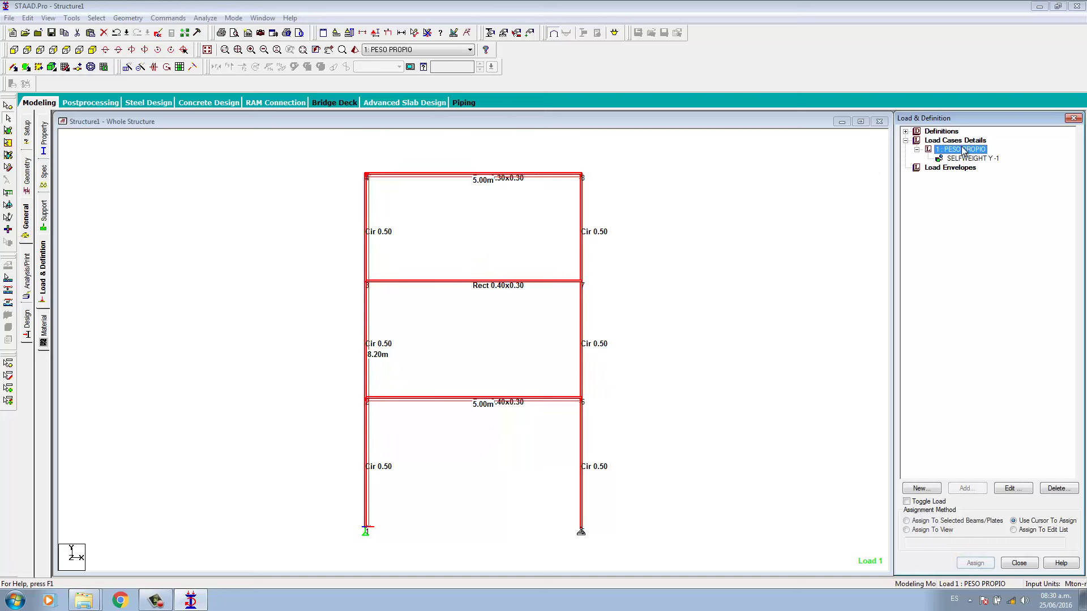
click(973, 159)
click(720, 211)
click(975, 160)
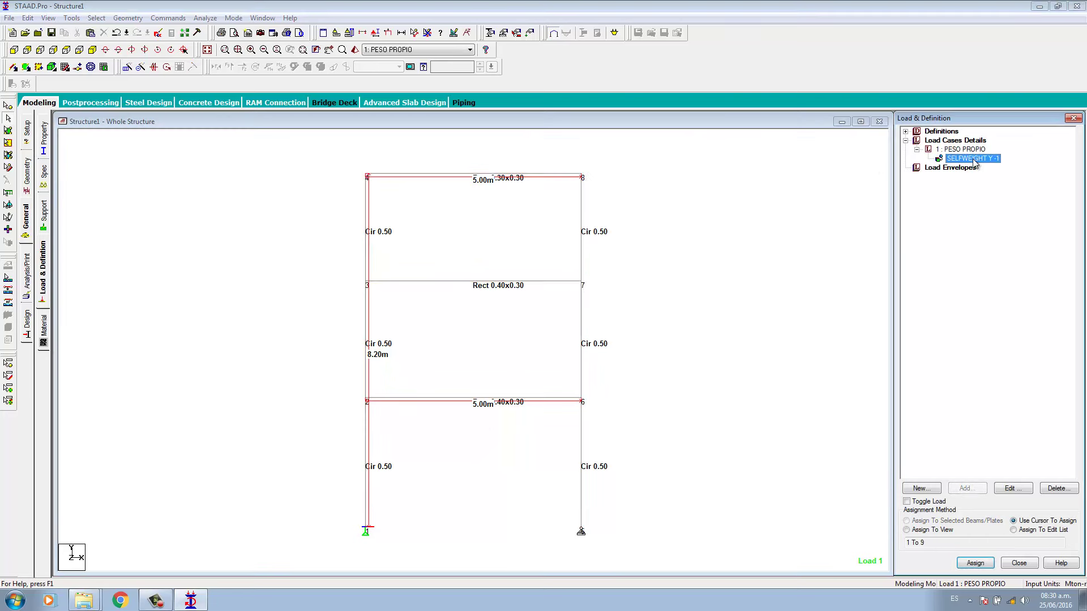
click(961, 150)
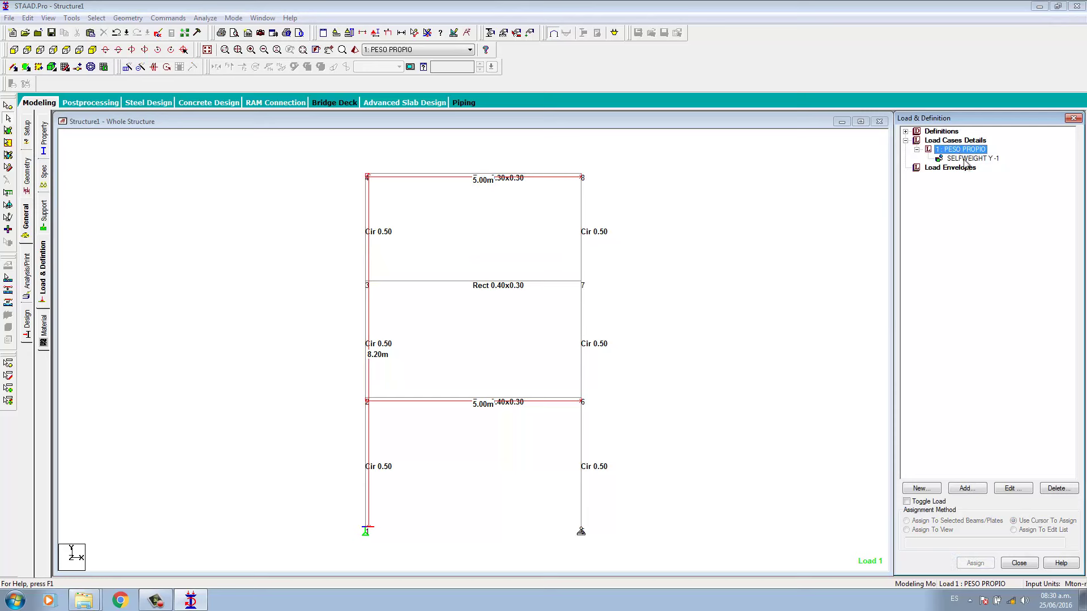
click(968, 160)
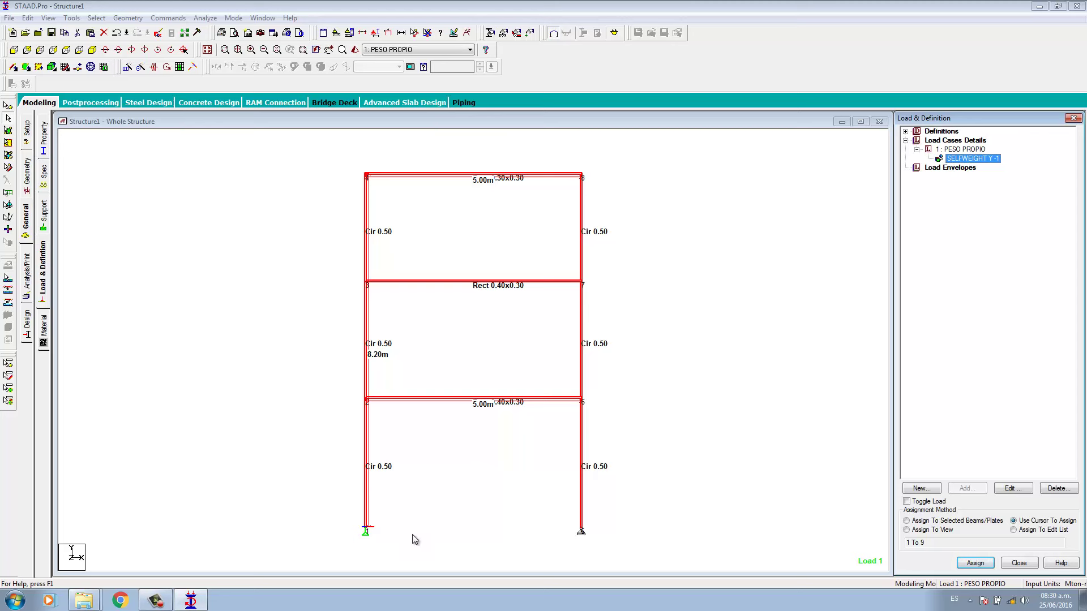
key(Return)
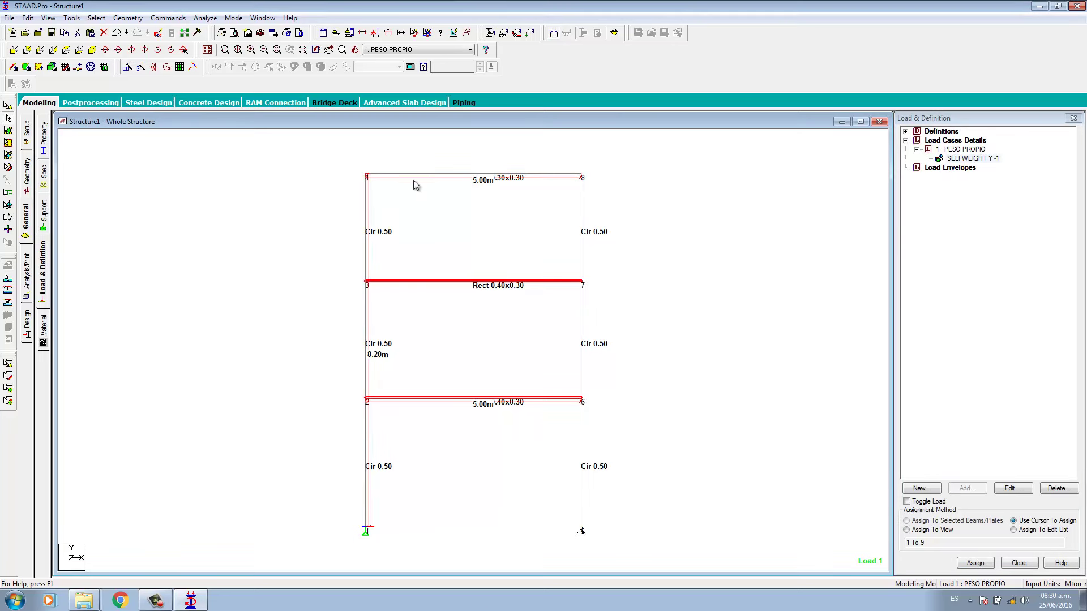
key(Escape)
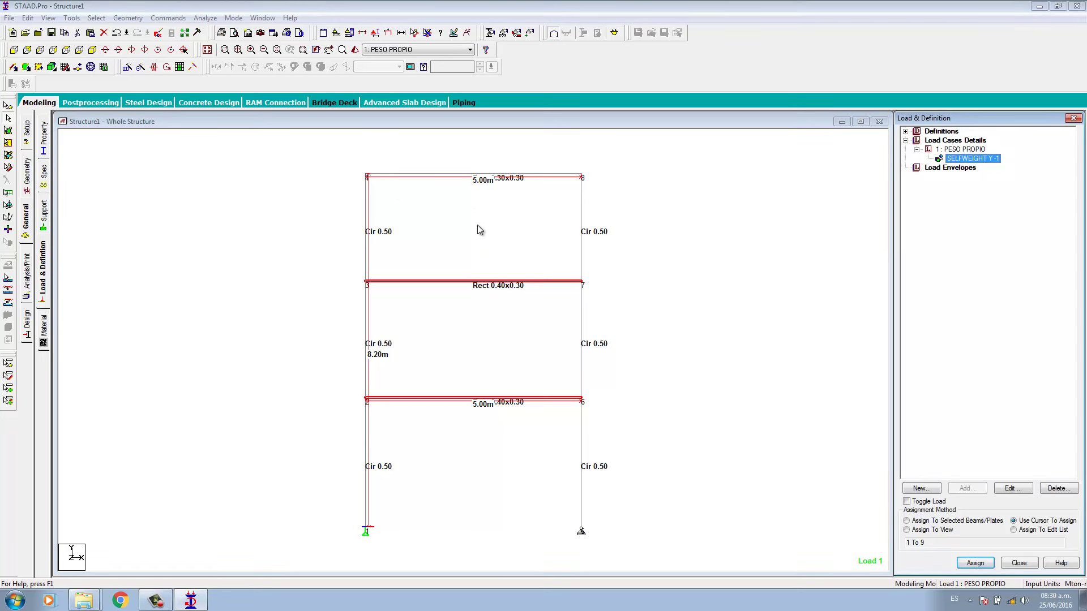
click(819, 290)
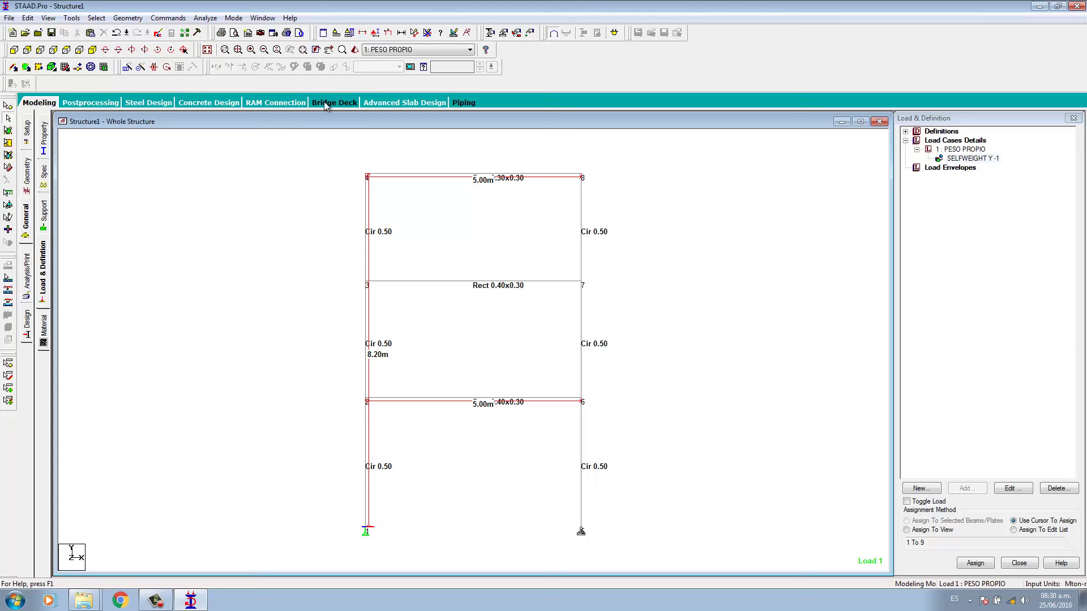
Step: Add a Perform Analysis command with the No Print option
click(173, 20)
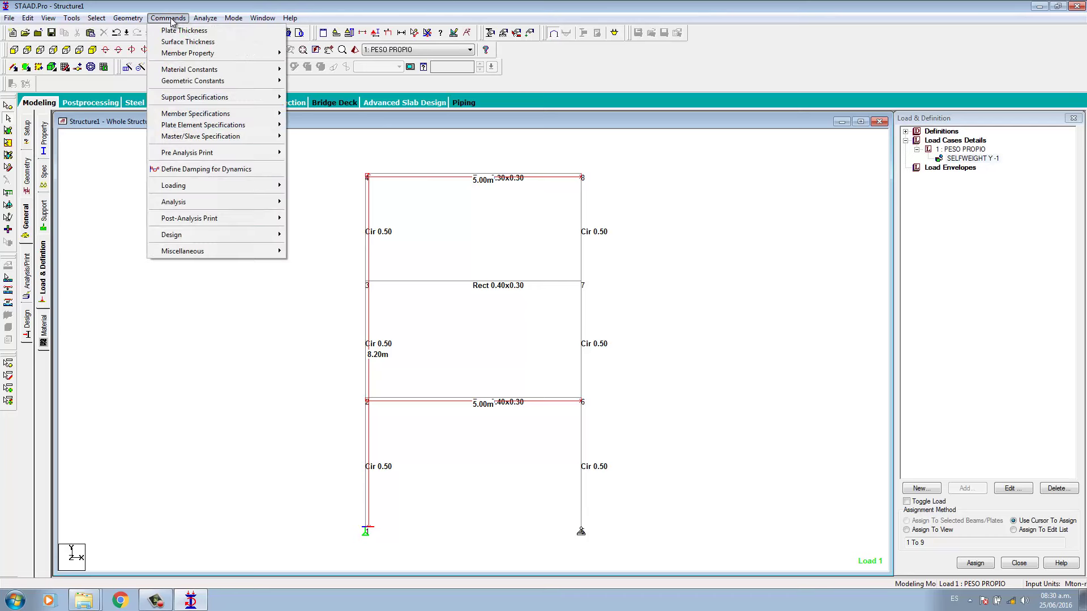
mouse_move(218, 203)
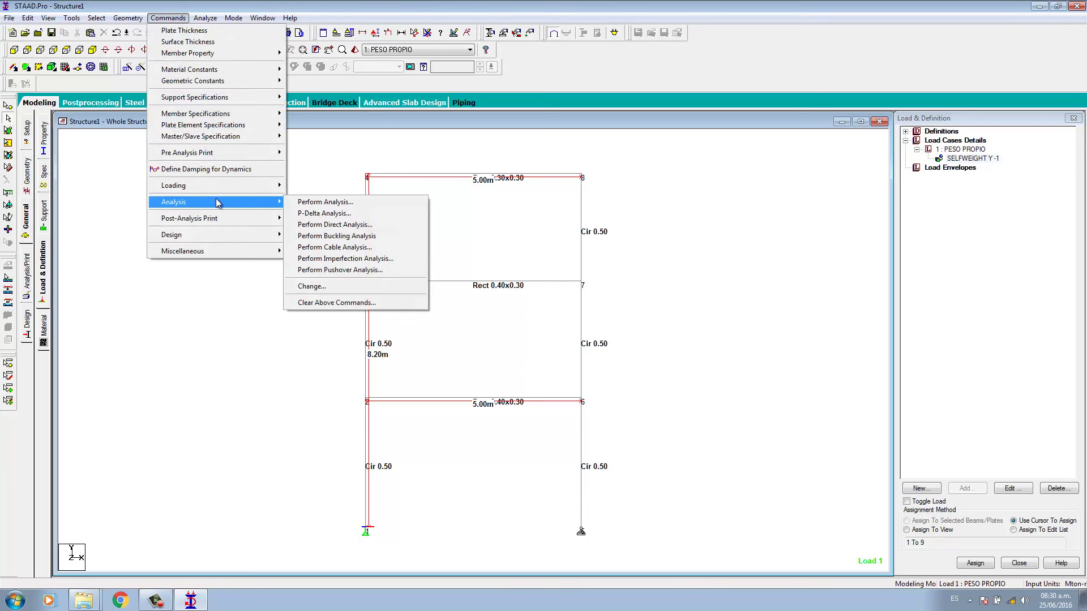
click(321, 203)
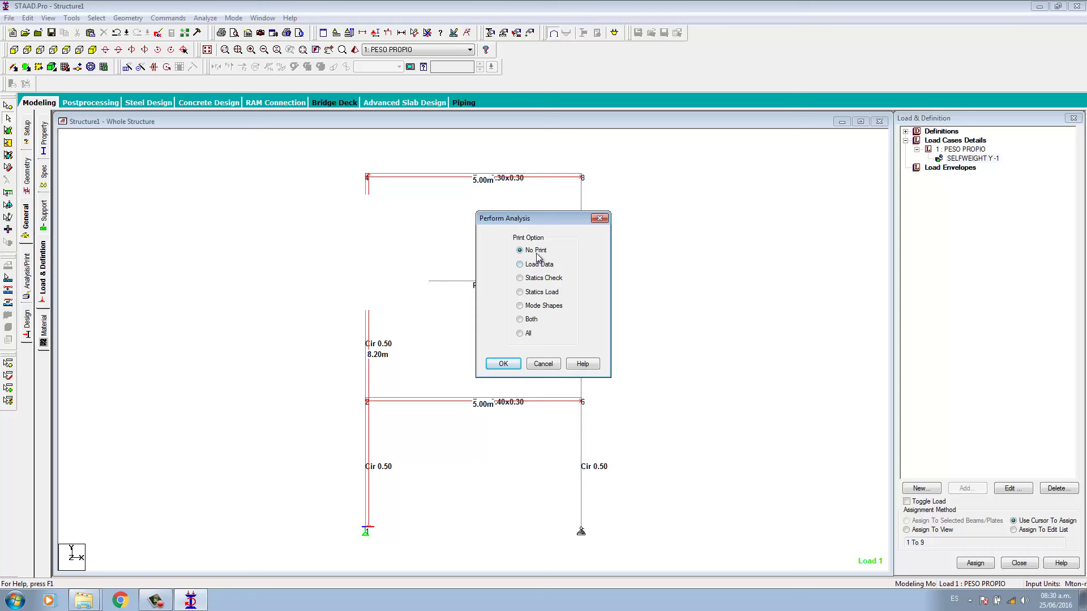
click(501, 365)
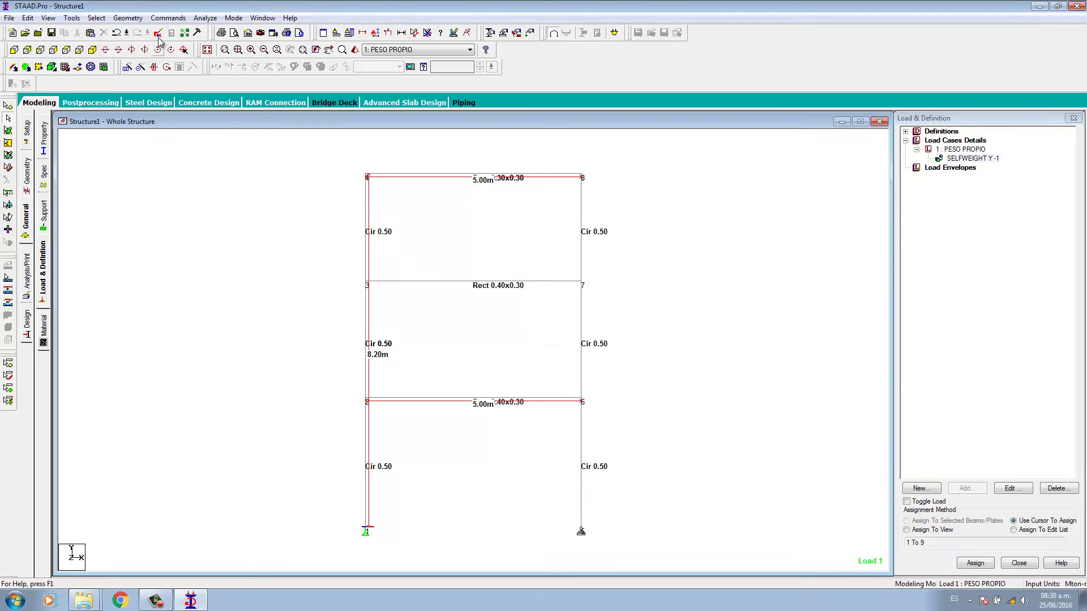
Step: Add the post-analysis print command for Analysis Results
click(174, 19)
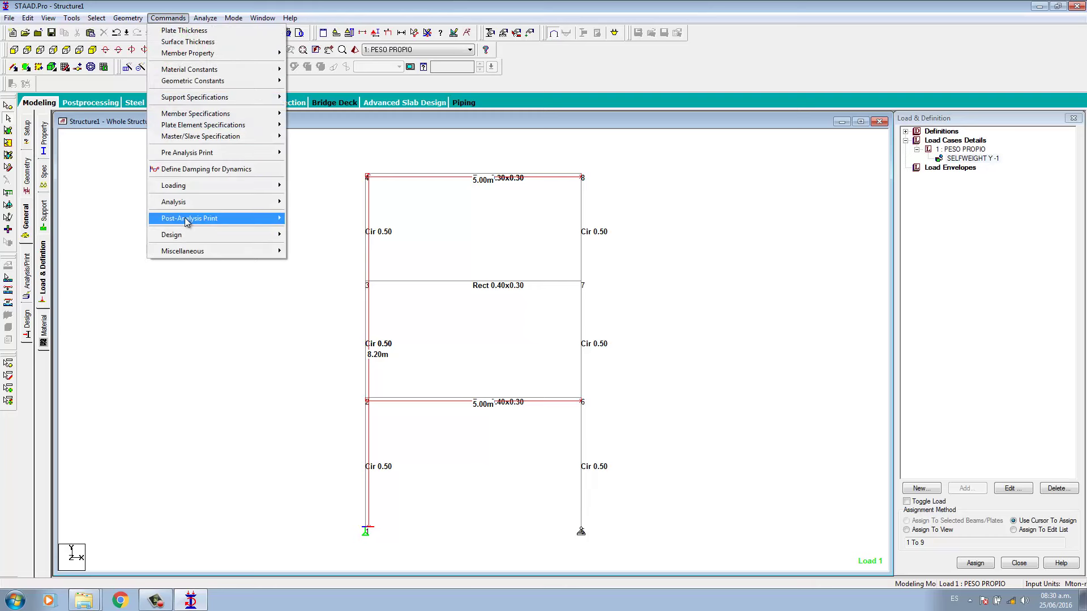
mouse_move(188, 221)
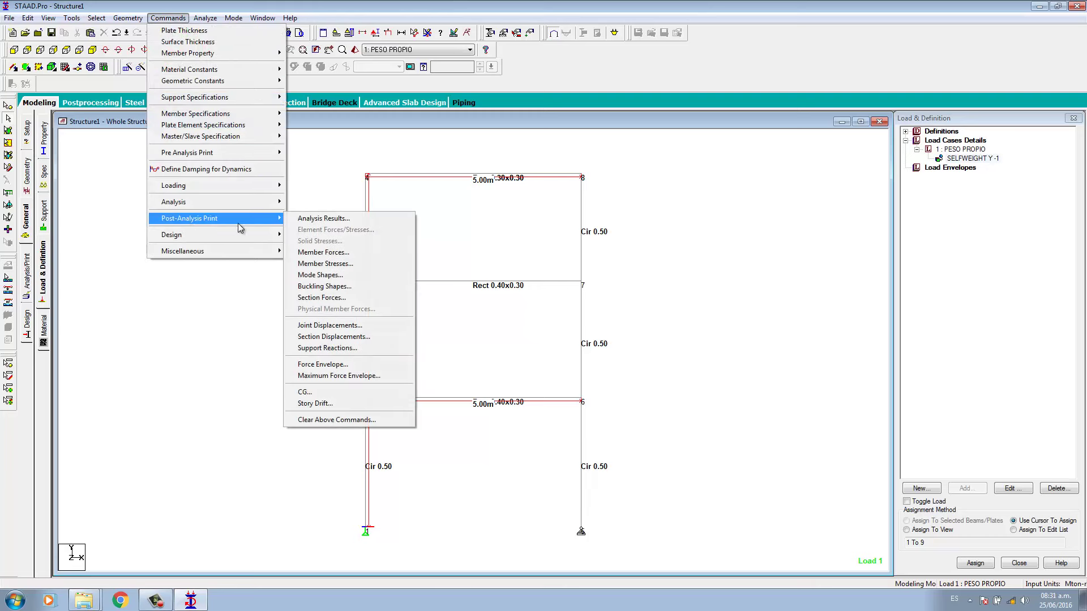
key(Escape)
mouse_move(274, 222)
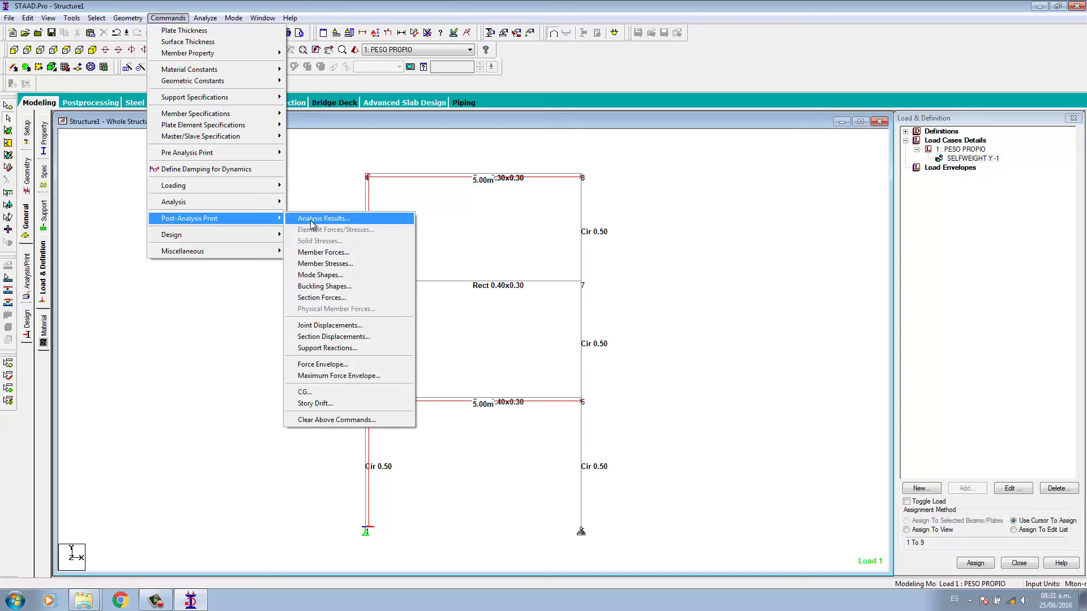
click(317, 225)
click(563, 324)
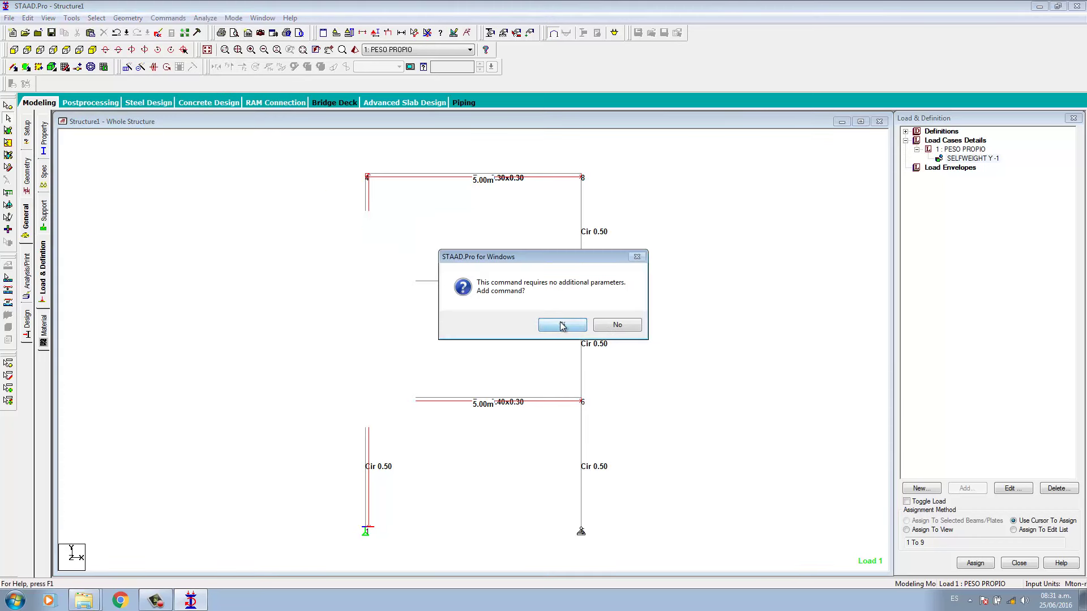
Step: Review the member properties, material, supports, selfweight load and analysis commands in the model's input file in the STAAD Editor
click(158, 33)
click(473, 313)
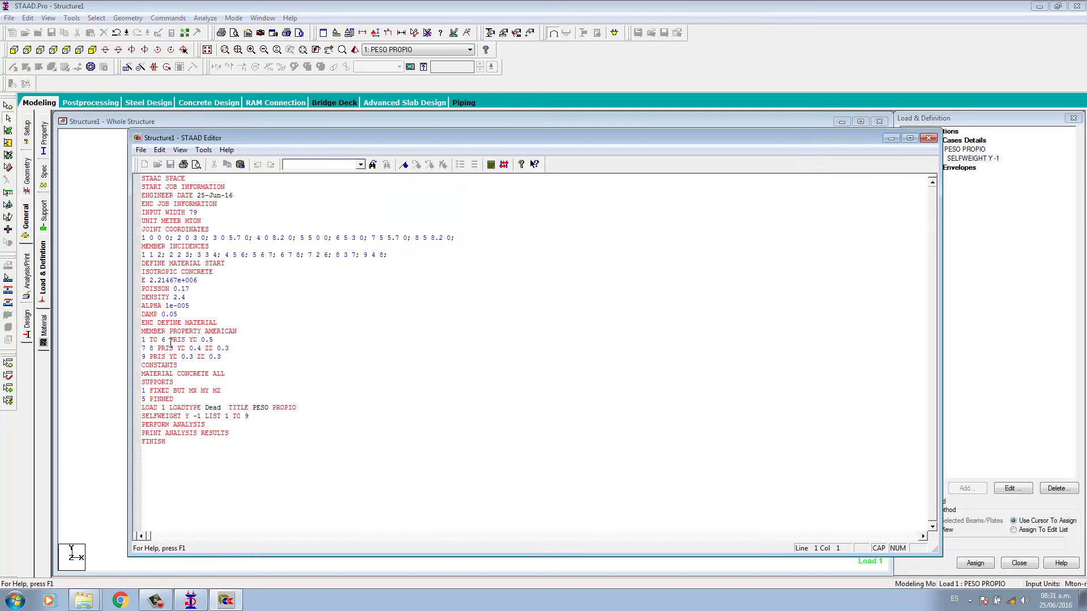
click(170, 341)
drag(154, 376, 181, 369)
click(166, 384)
drag(150, 394, 198, 416)
click(174, 399)
click(221, 417)
click(213, 416)
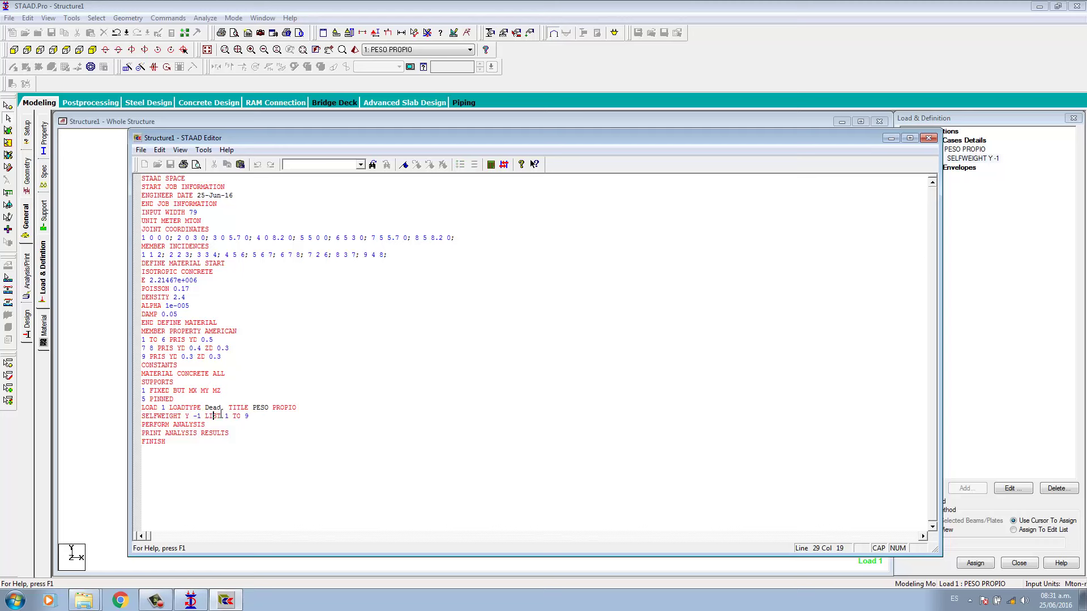
click(253, 416)
drag(150, 424, 229, 434)
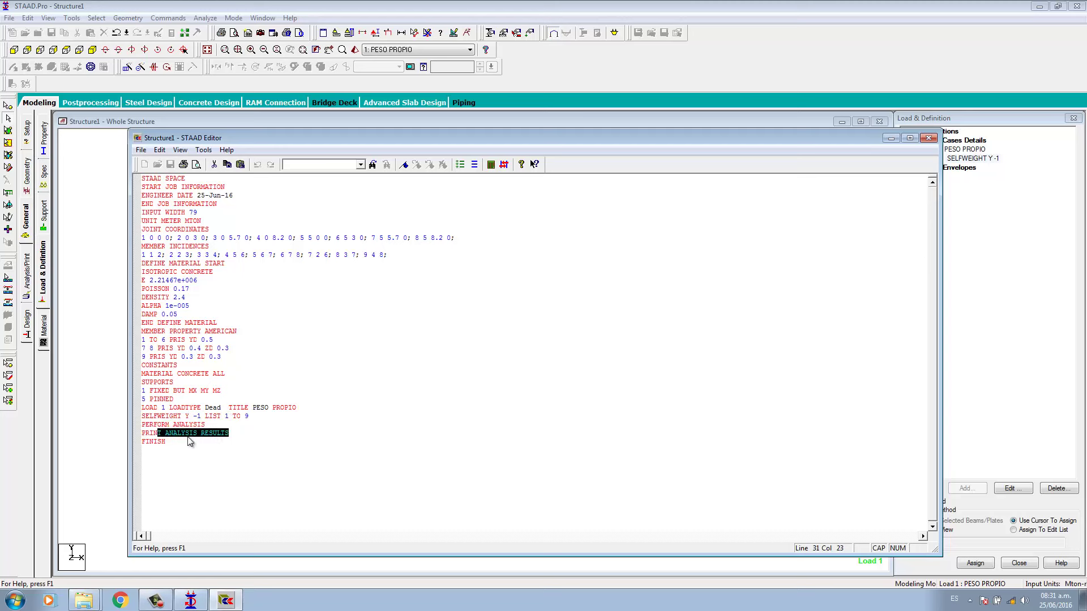
click(189, 437)
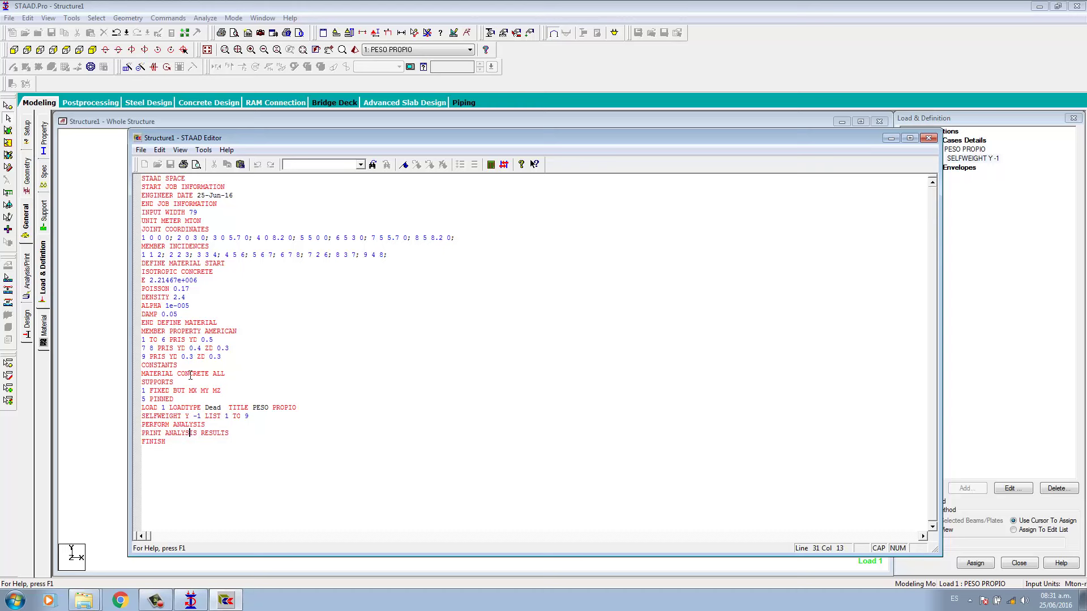
click(929, 138)
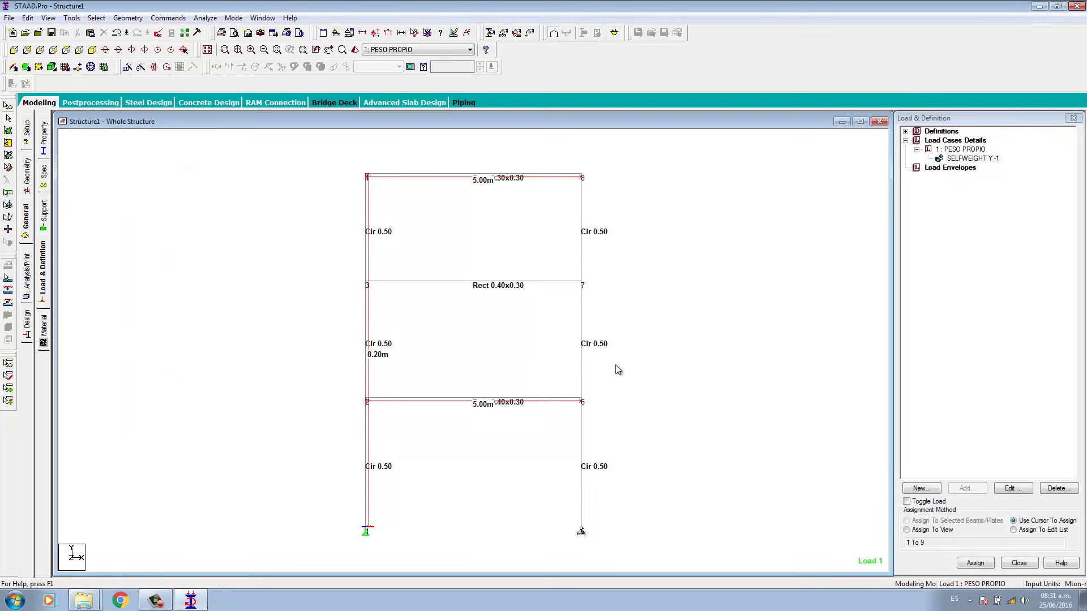
Step: Run the analysis of the frame and stay in modelling mode
click(206, 18)
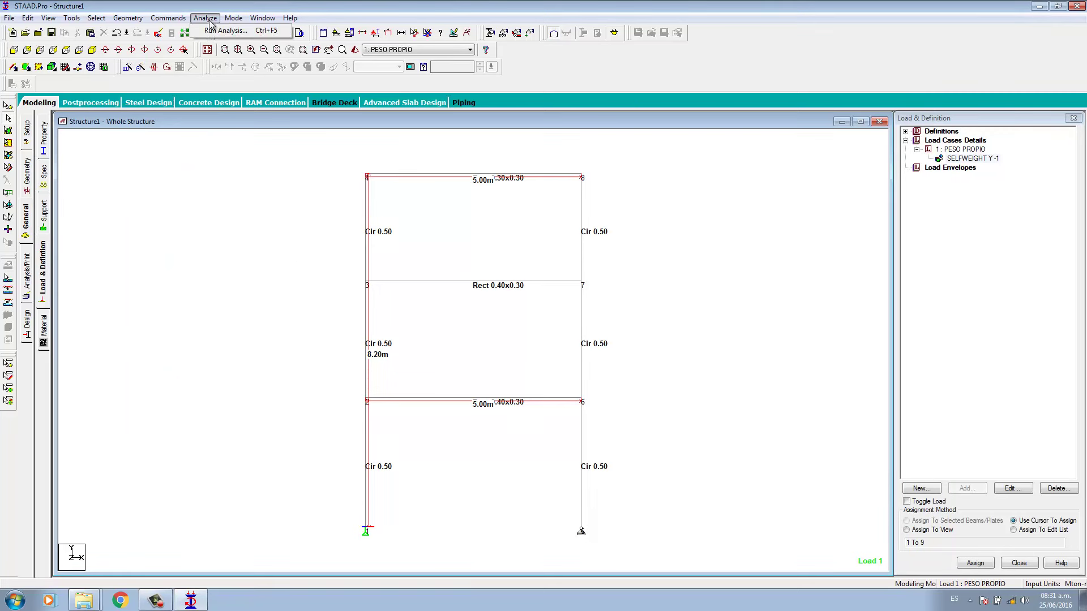
click(216, 32)
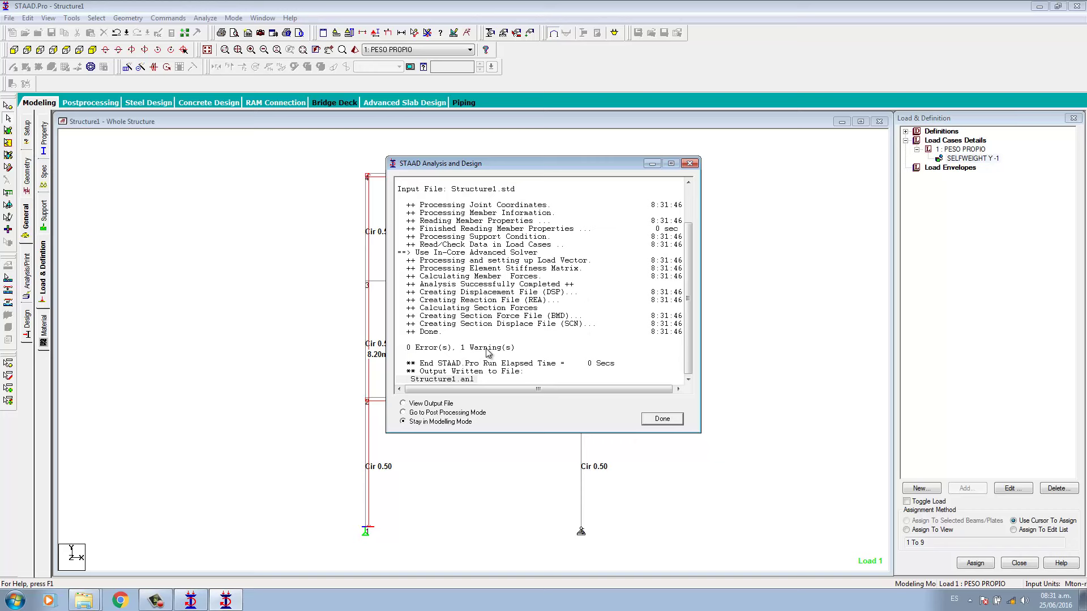
click(661, 419)
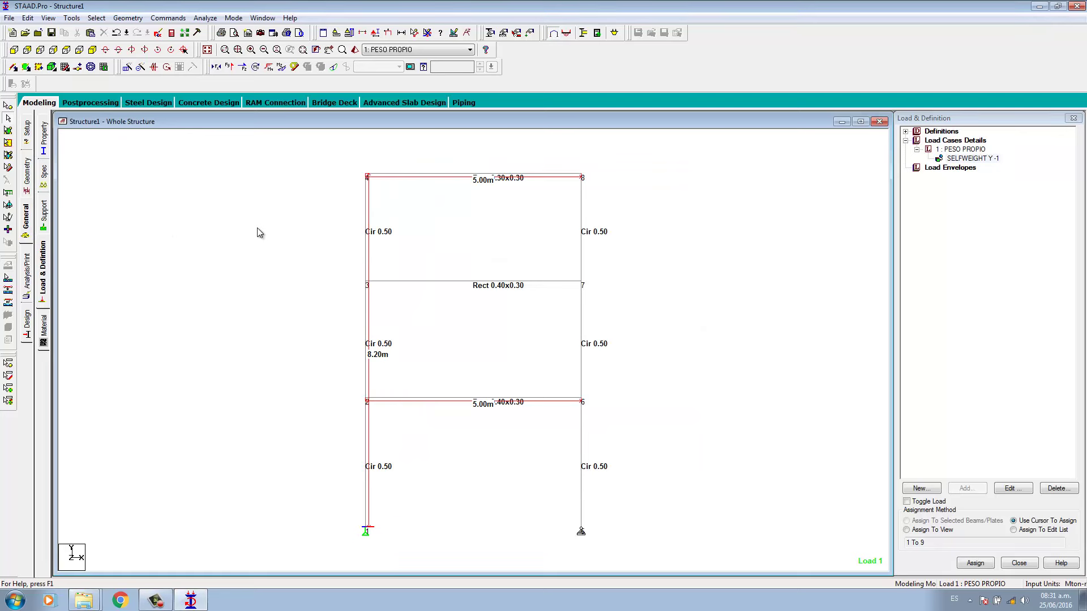
Step: Open the postprocessing results for load case 1 PESO PROPIO and remove the dimension labels from the maximized frame view
click(564, 35)
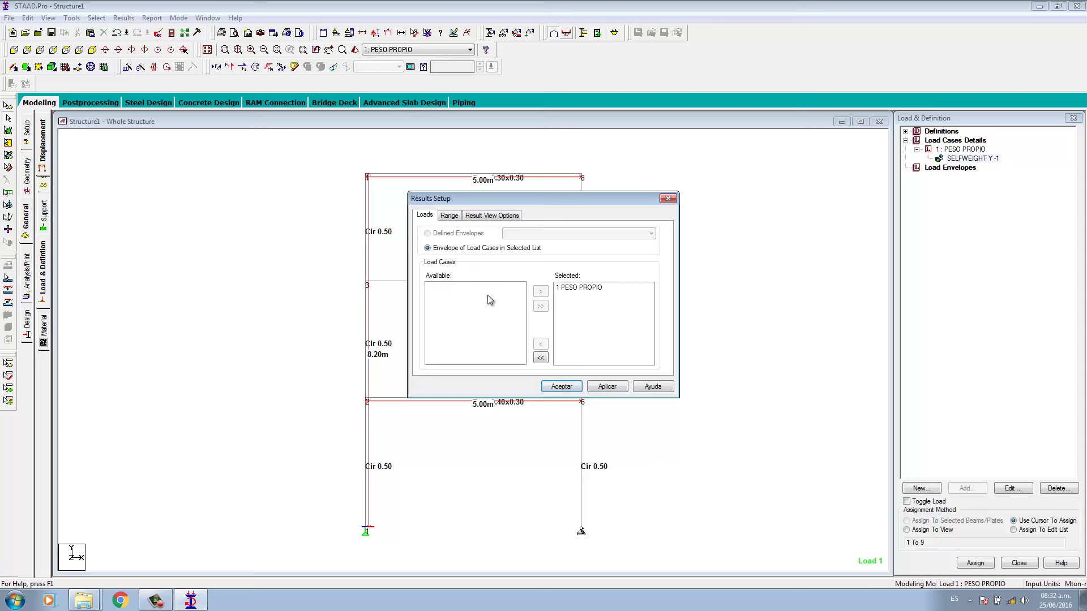
click(557, 388)
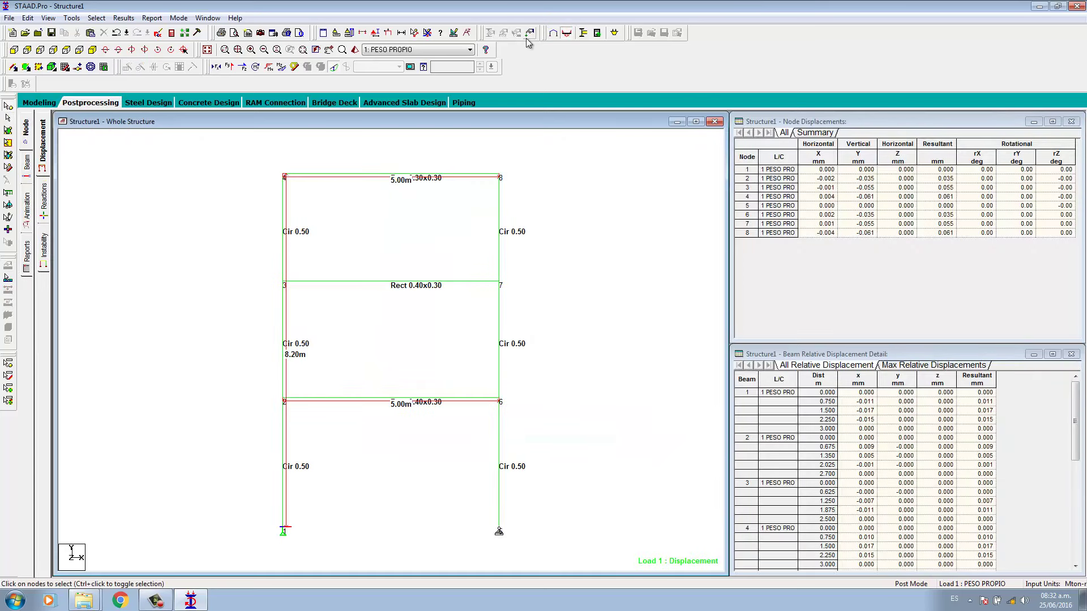
click(695, 122)
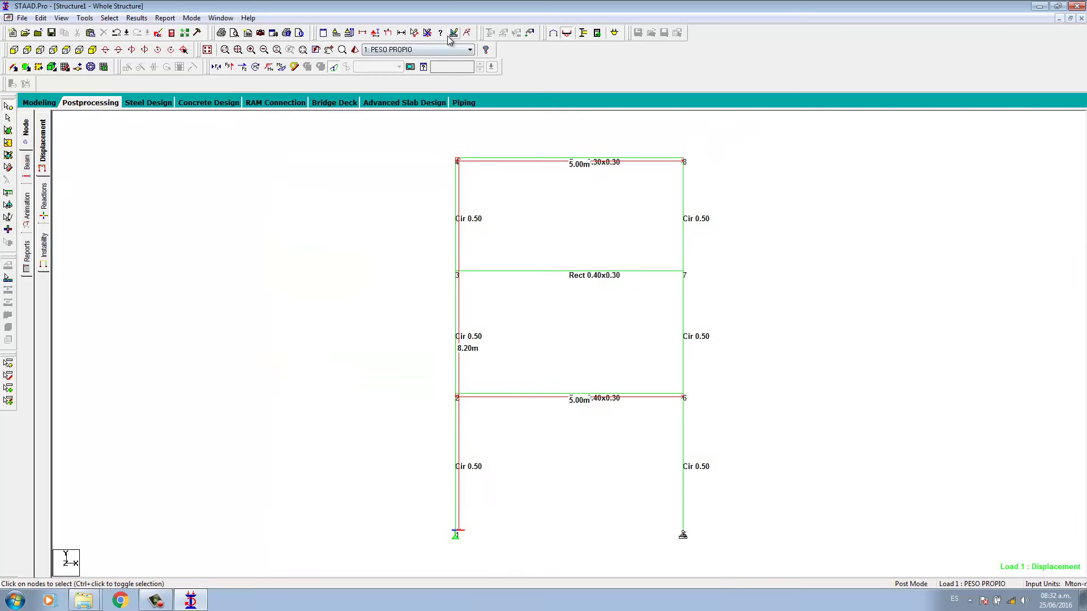
click(610, 151)
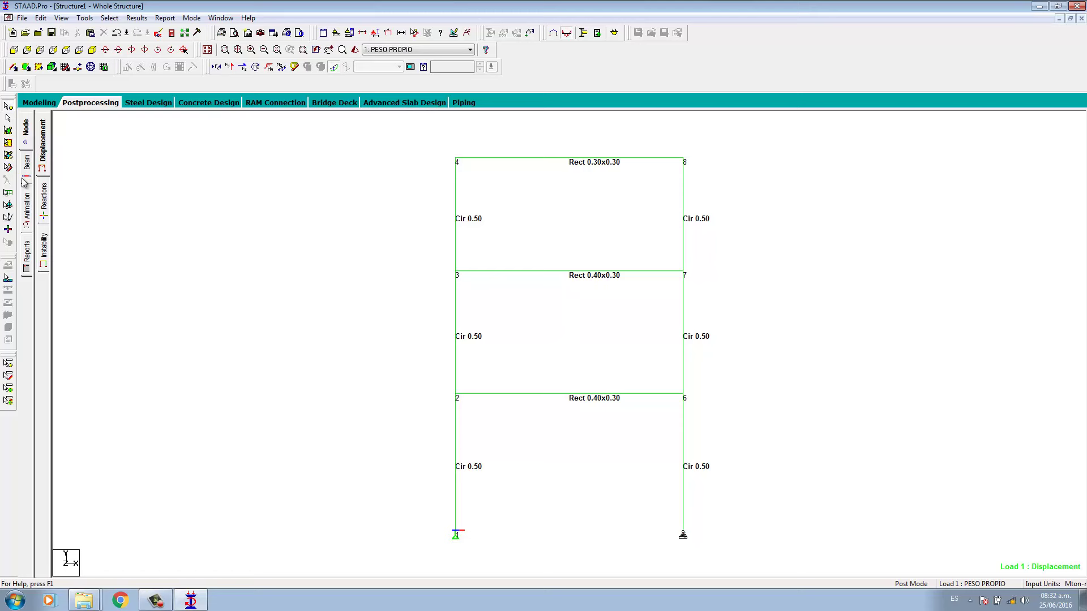
Step: Examine the node displacements and support reactions for PESO PROPIO, and return to modelling mode
click(27, 142)
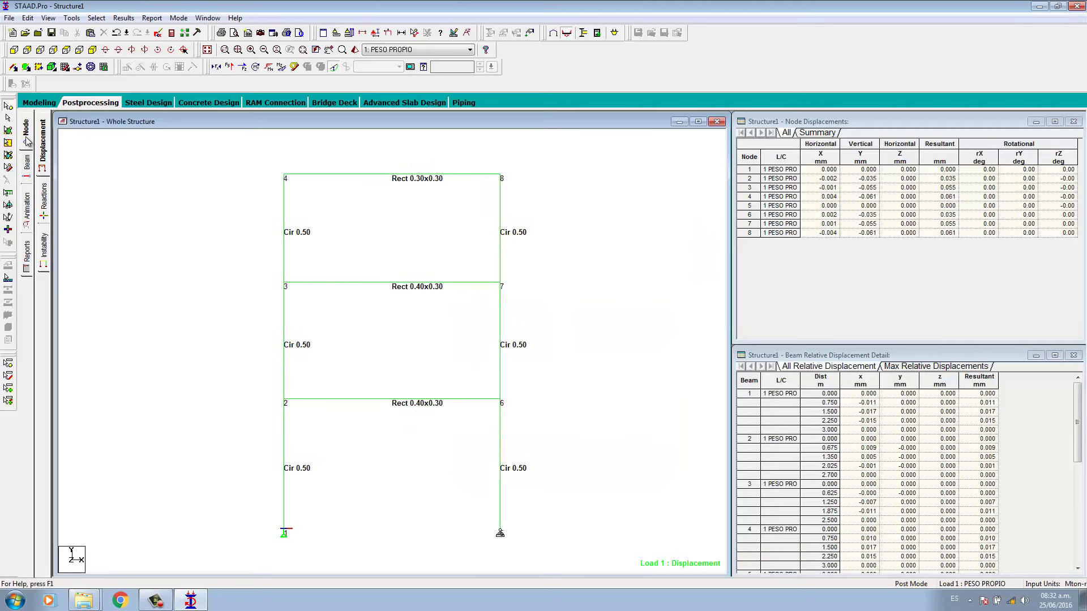
click(44, 214)
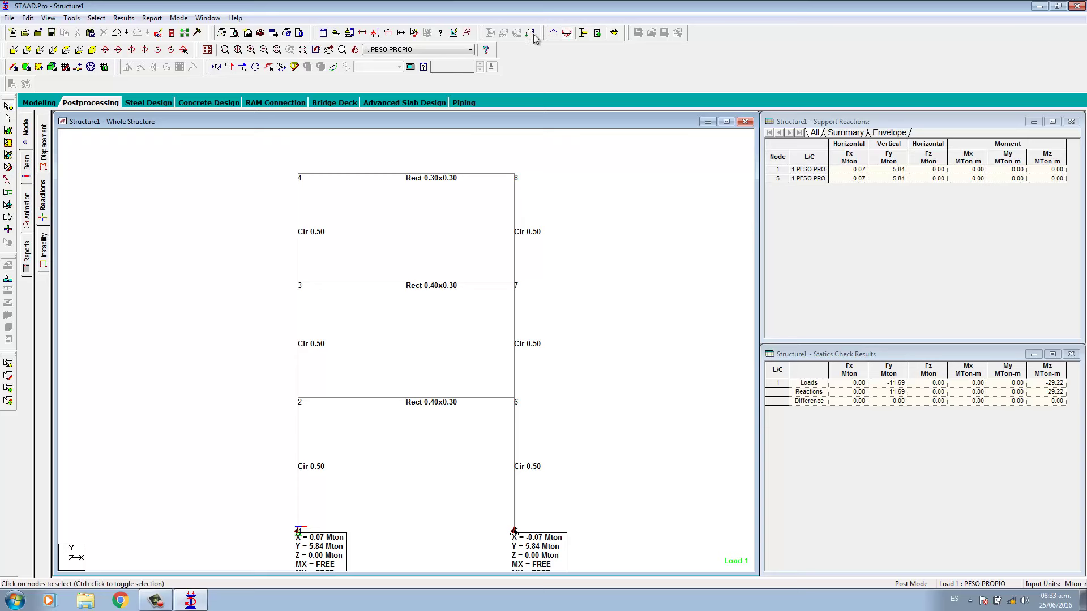
click(553, 33)
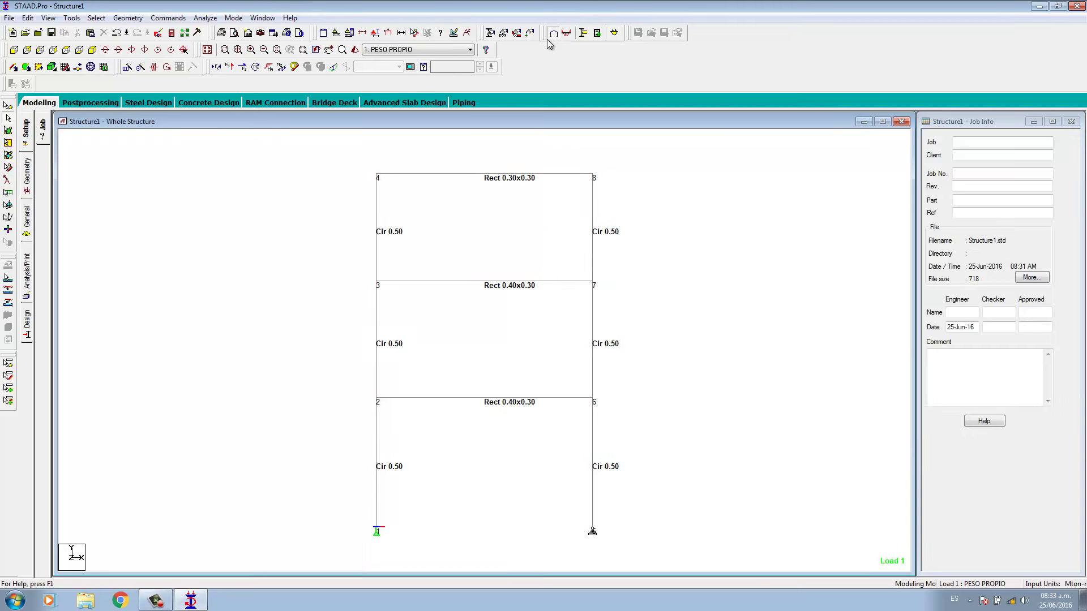
Step: Delete the load case 1 PESO PROPIO line and its selfweight line from the input file in the STAAD Editor and save it
click(31, 225)
click(157, 33)
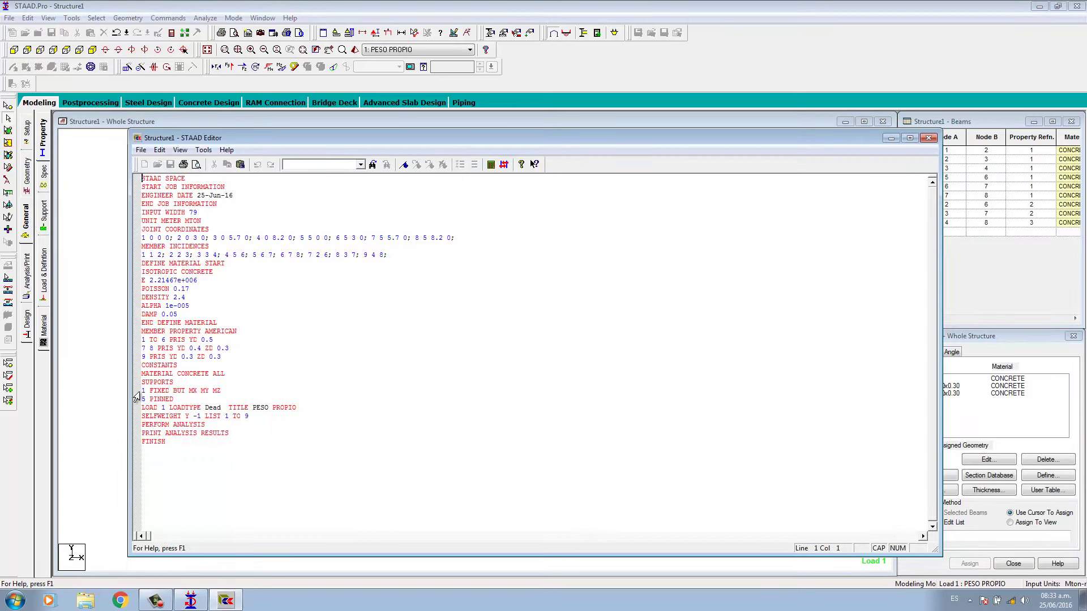
drag(143, 406, 288, 416)
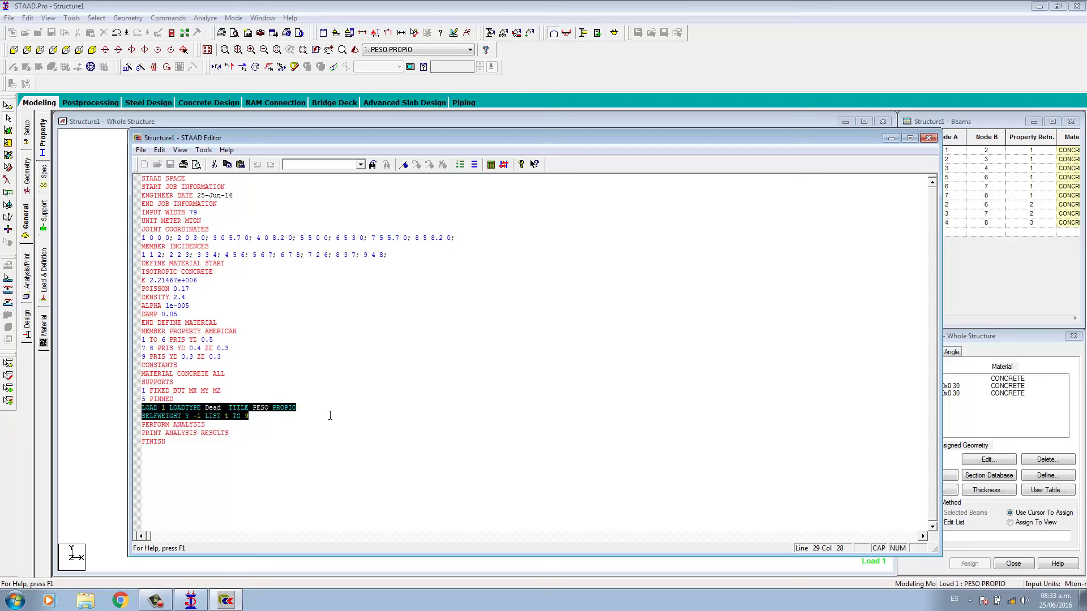
key(Delete)
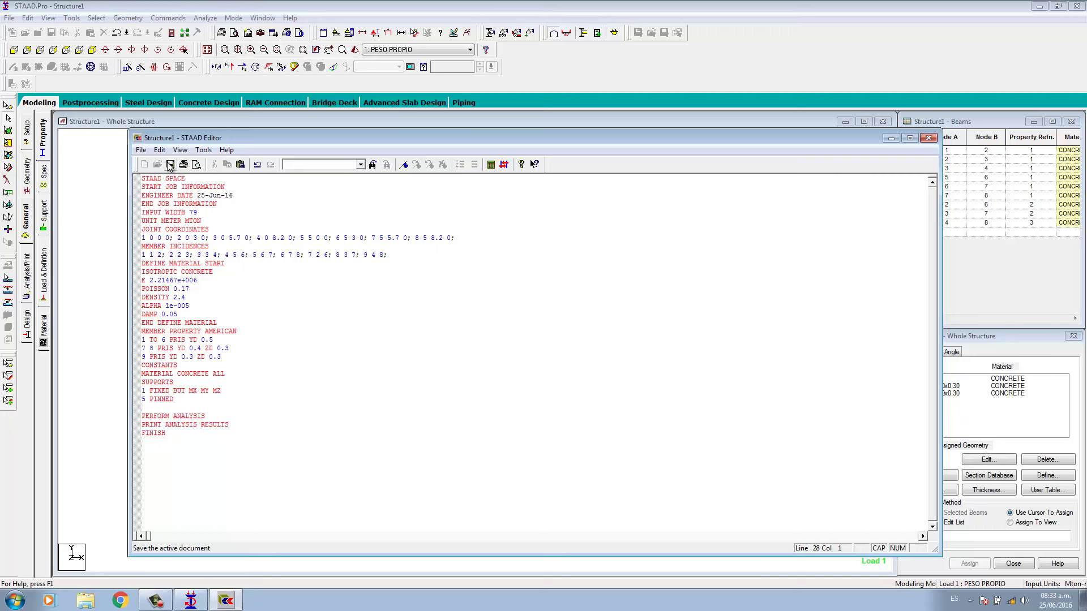
click(142, 151)
click(160, 339)
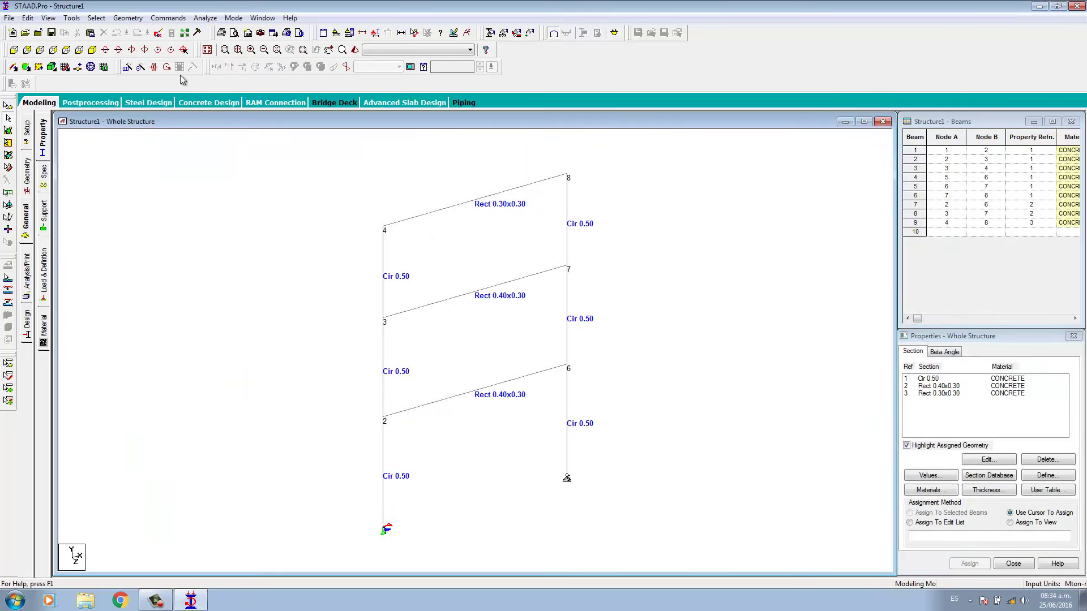
Step: Show the frame from the front and start defining a new primary load case
click(14, 50)
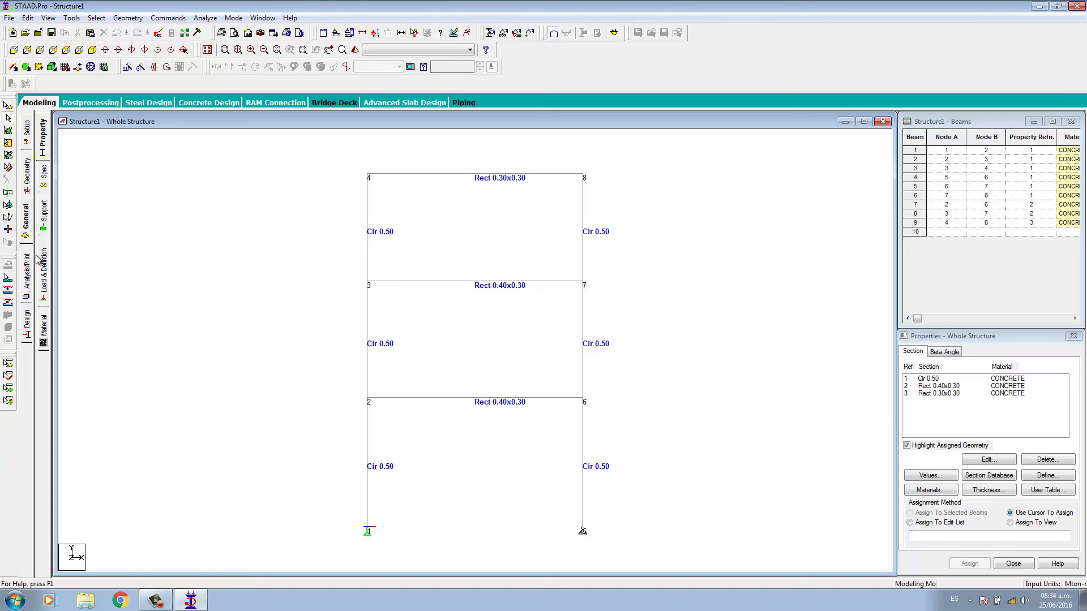
click(45, 277)
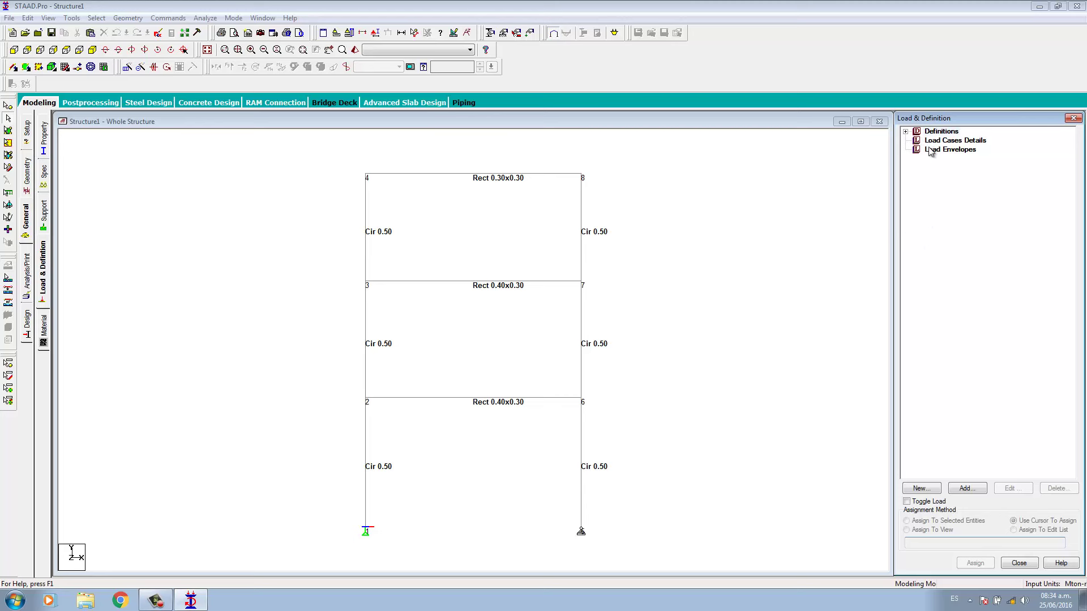
click(923, 491)
click(922, 491)
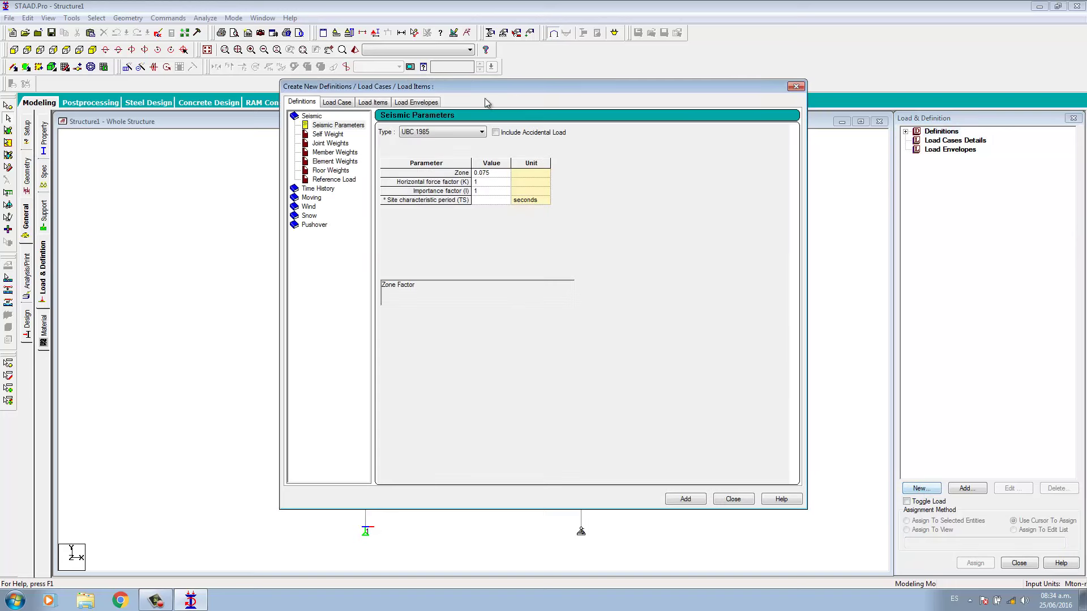
click(343, 105)
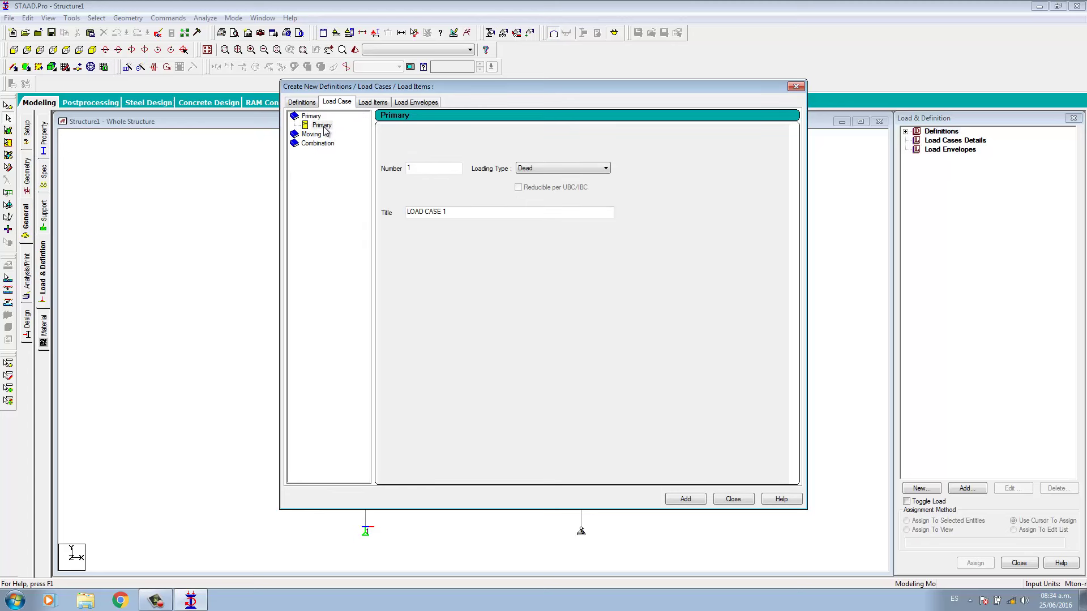
Step: Add primary load case 1 with loading type Dead and the title CARGA MUERTA
double_click(412, 168)
click(605, 169)
click(606, 171)
click(456, 213)
drag(448, 213, 316, 206)
text(CARGA MUERTY)
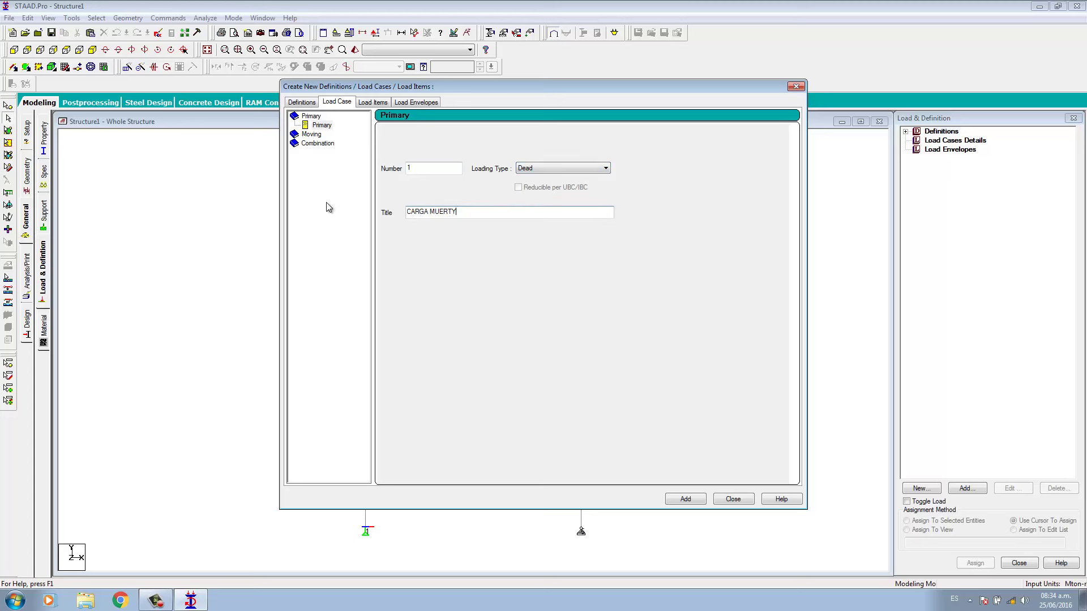
key(BackSpace)
drag(462, 213, 398, 213)
click(476, 211)
click(546, 169)
click(536, 179)
click(431, 212)
drag(456, 213, 351, 218)
click(686, 500)
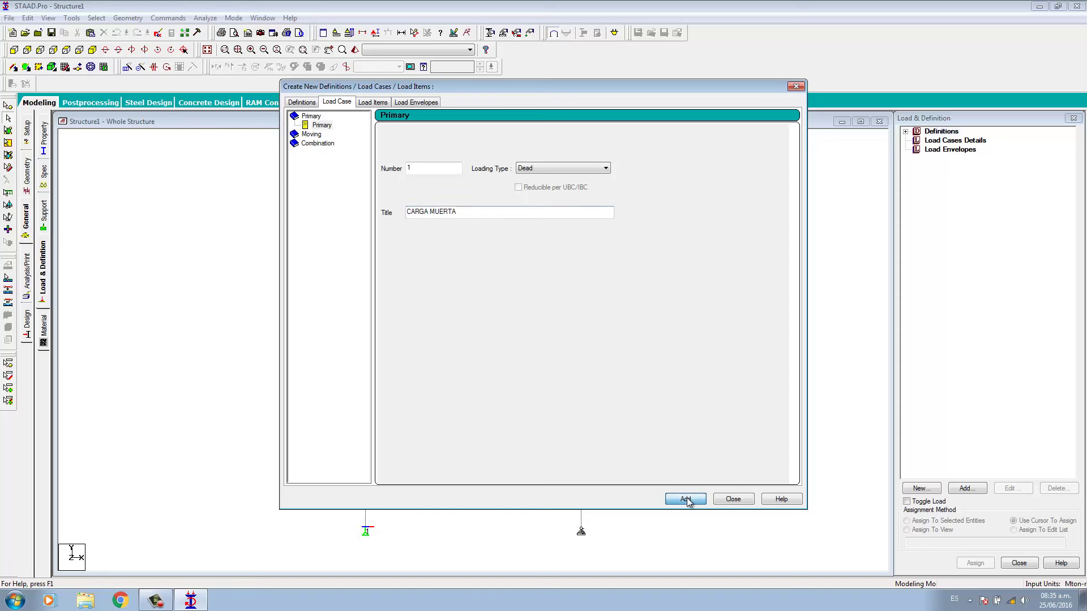
click(732, 500)
Step: Add a selfweight load in the Y direction with factor -1 to load case 1 CARGA MUERTA
click(957, 150)
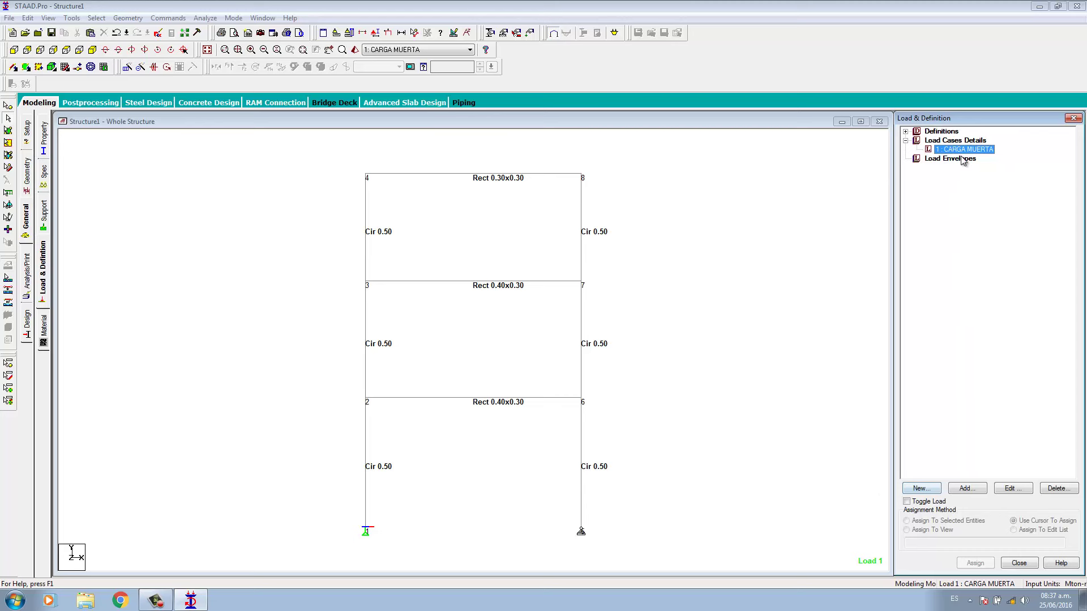
click(965, 489)
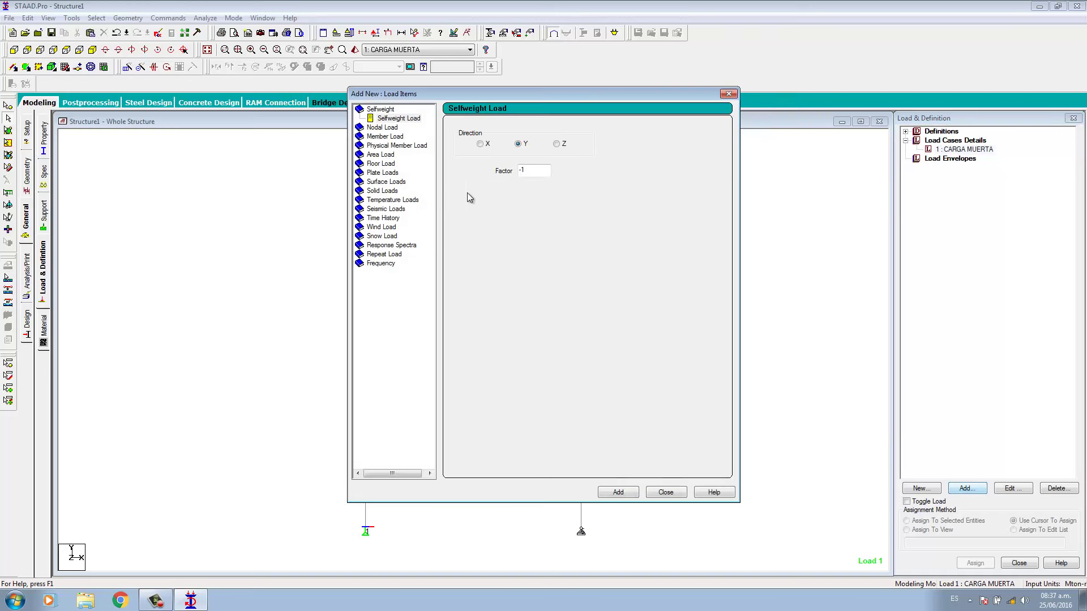
click(407, 119)
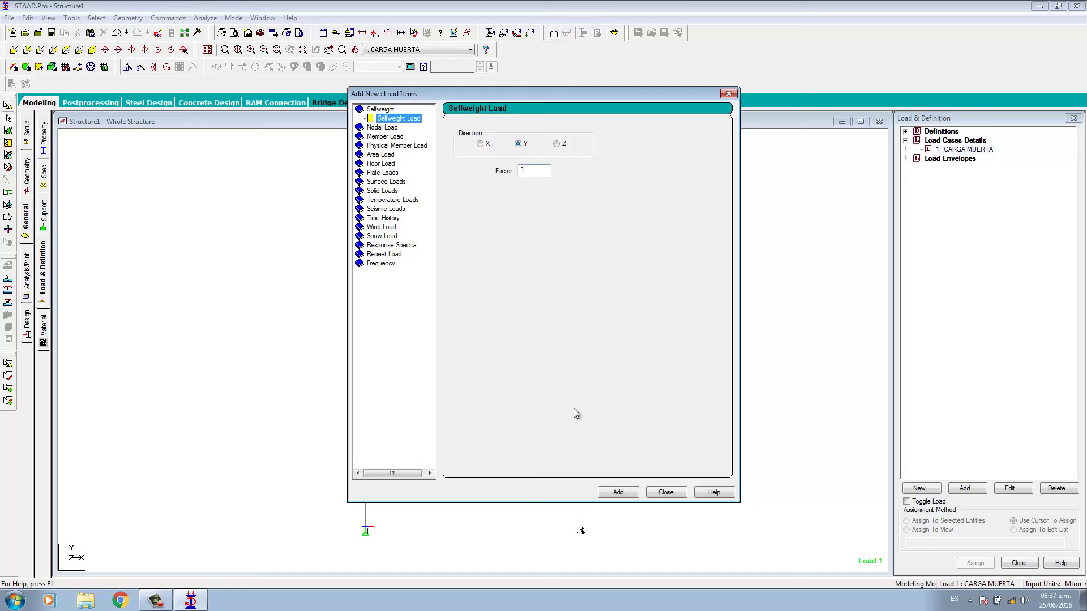
click(617, 493)
click(666, 493)
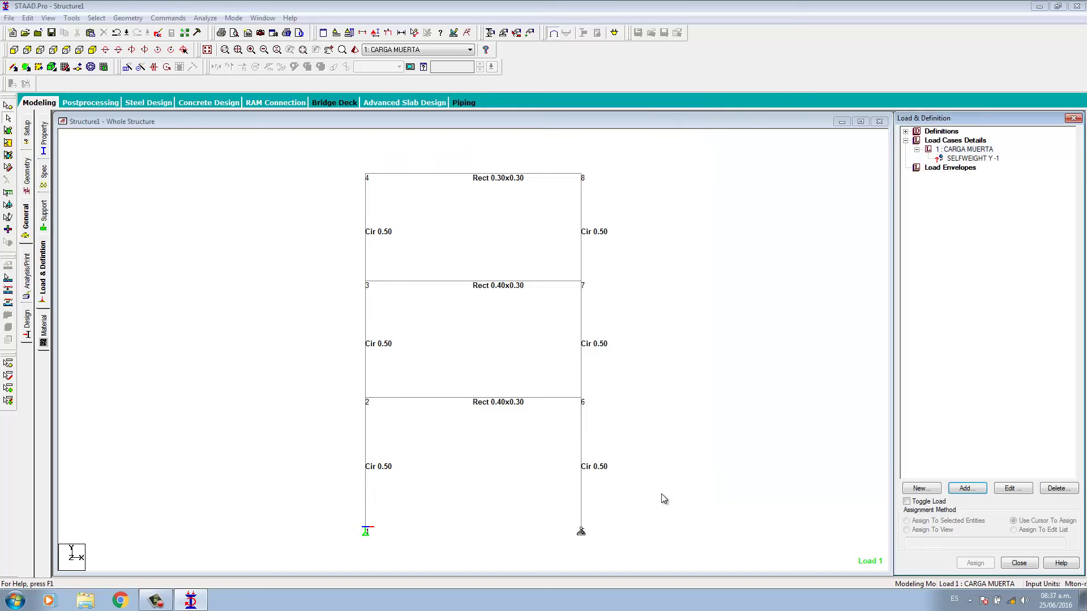
Step: Select all beams and columns of the frame and assign the SELFWEIGHT Y -1 load to them
click(947, 159)
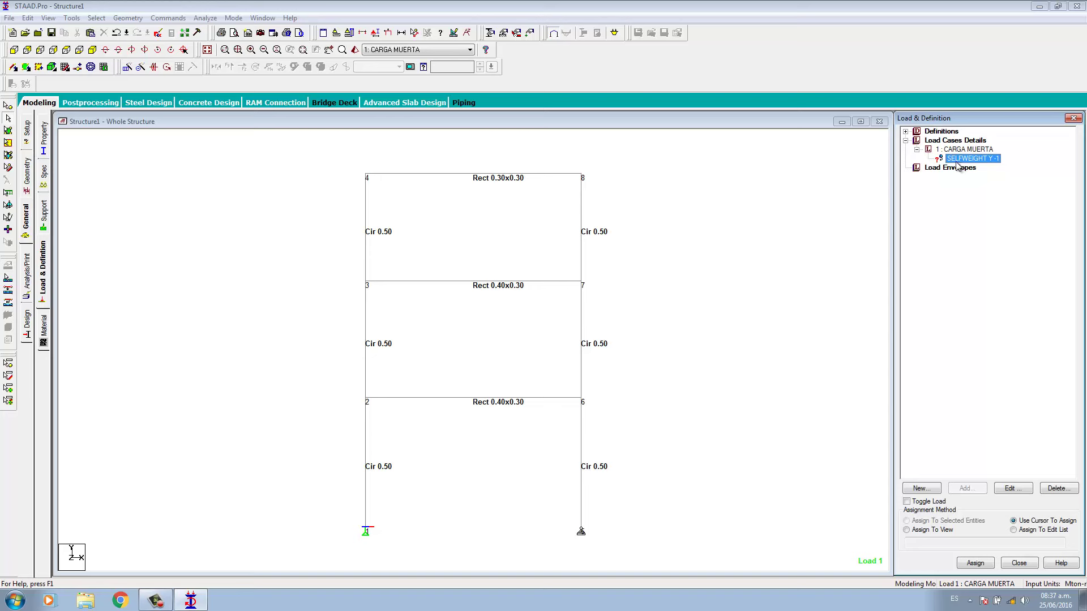
drag(657, 504, 274, 164)
drag(519, 427, 381, 153)
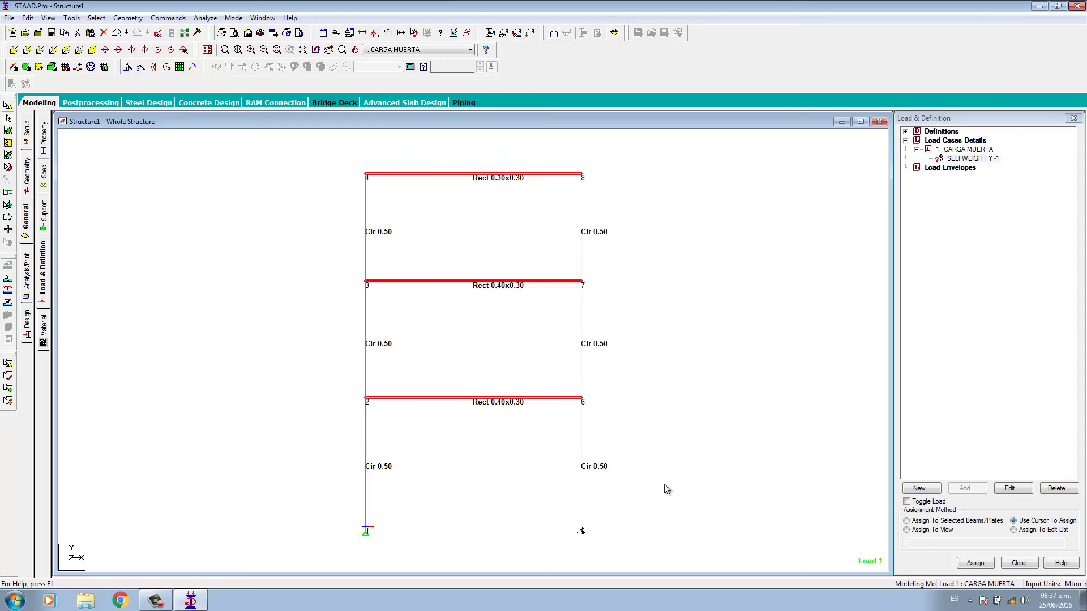
ctrl+drag(673, 530, 472, 160)
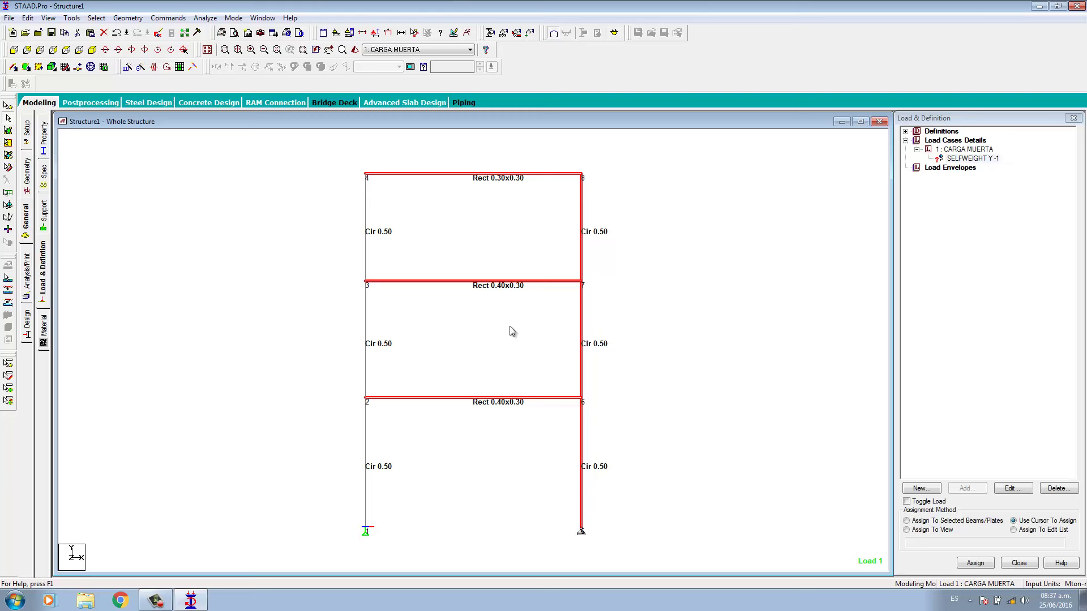
drag(657, 475, 308, 162)
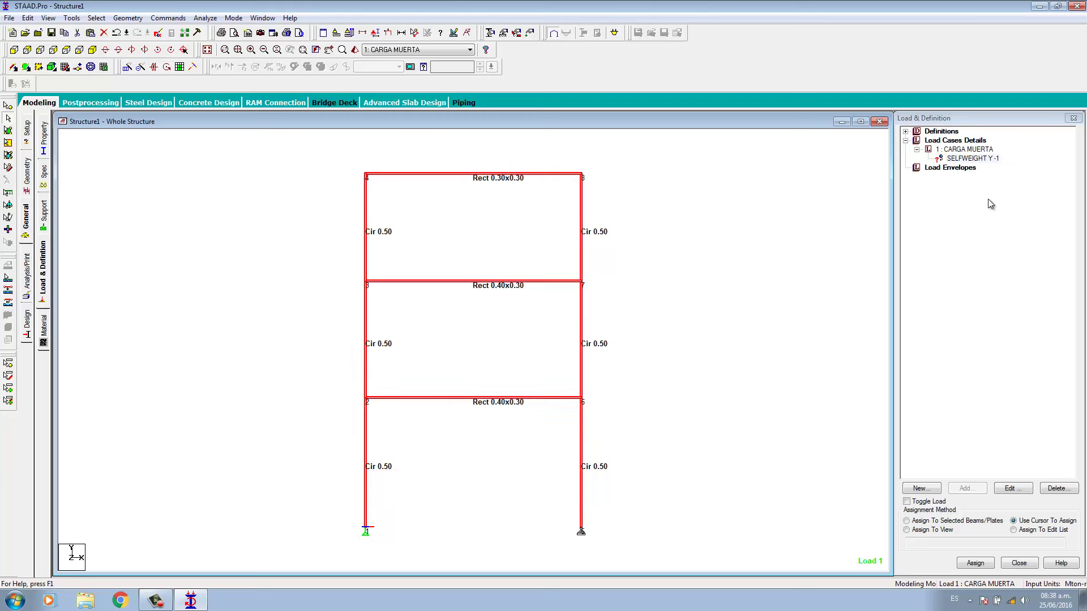
click(974, 159)
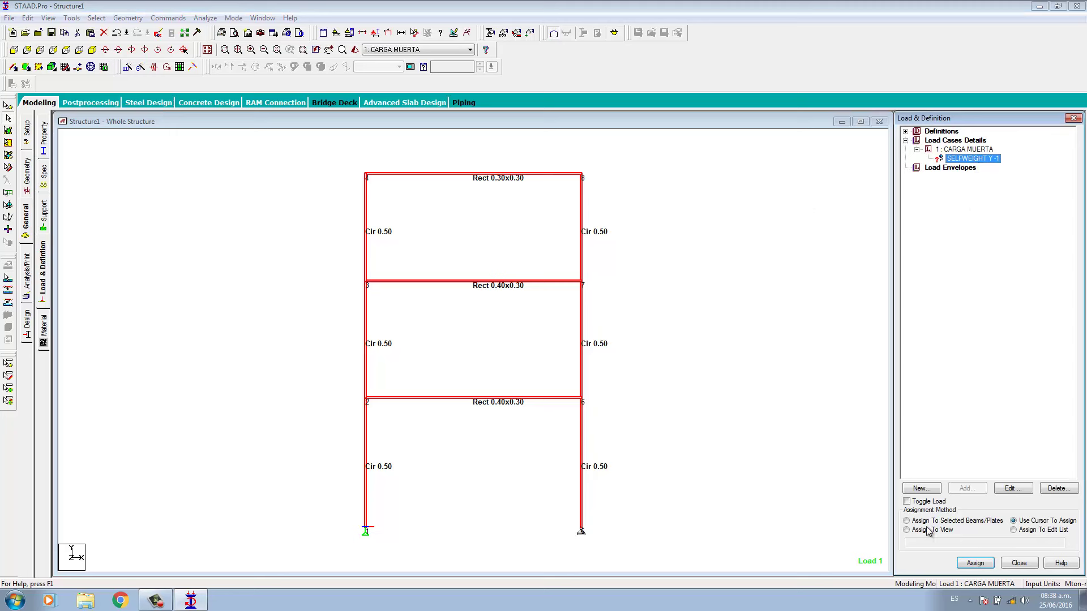
click(920, 521)
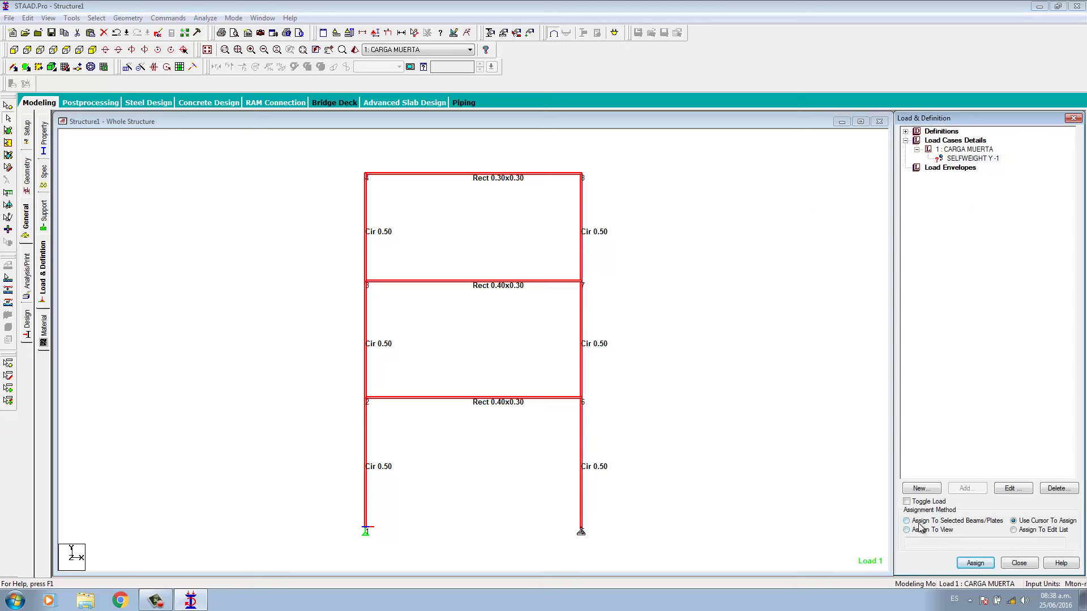
click(972, 564)
click(1000, 375)
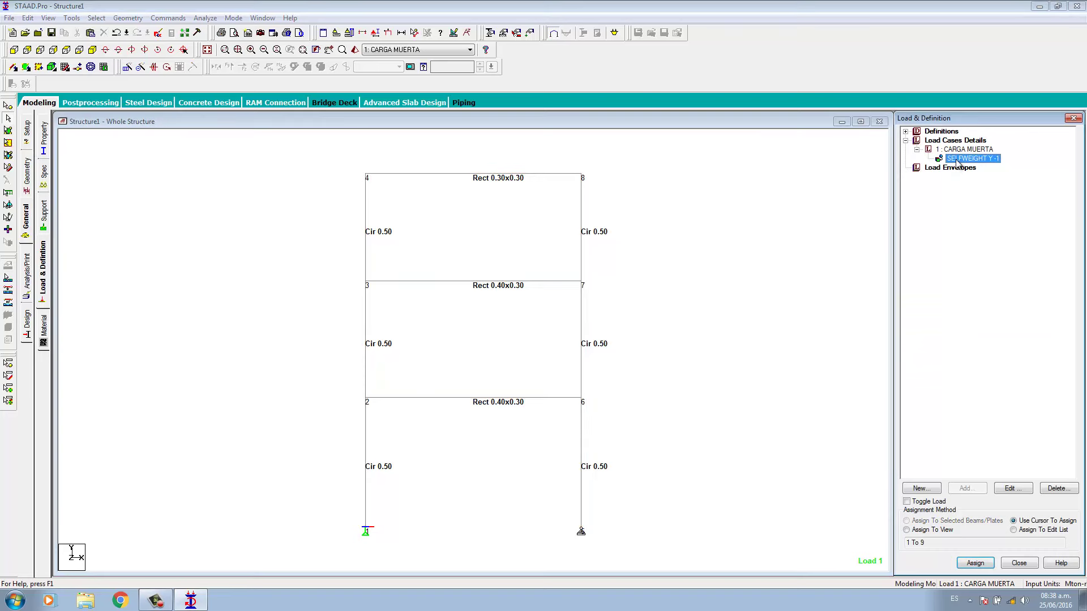
Step: Highlight the members carrying the SELFWEIGHT Y -1 load to check the assignment, and clear the selection
click(976, 150)
click(973, 160)
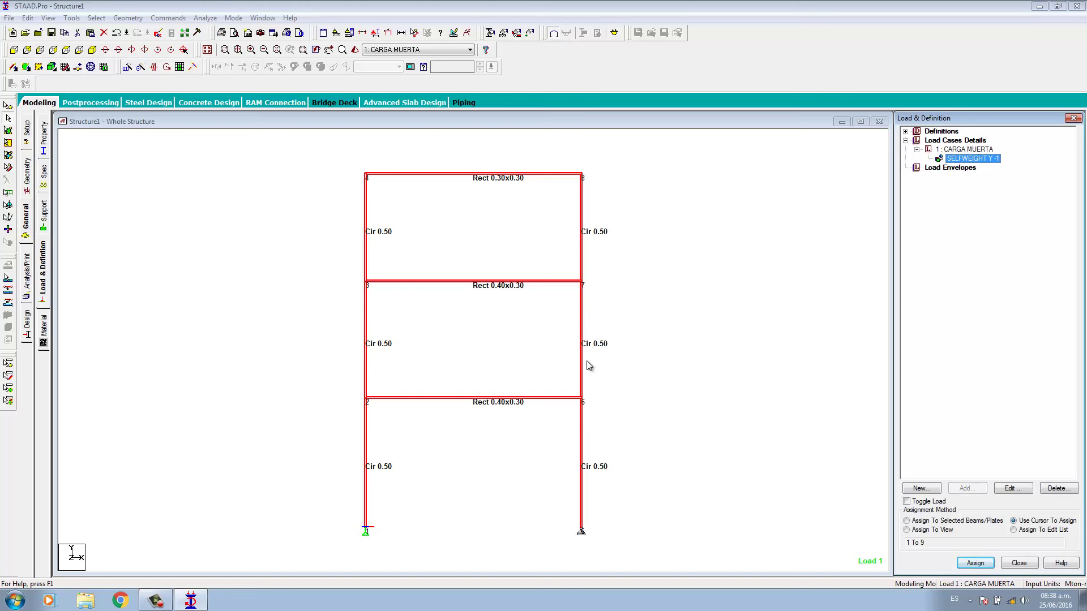
click(634, 371)
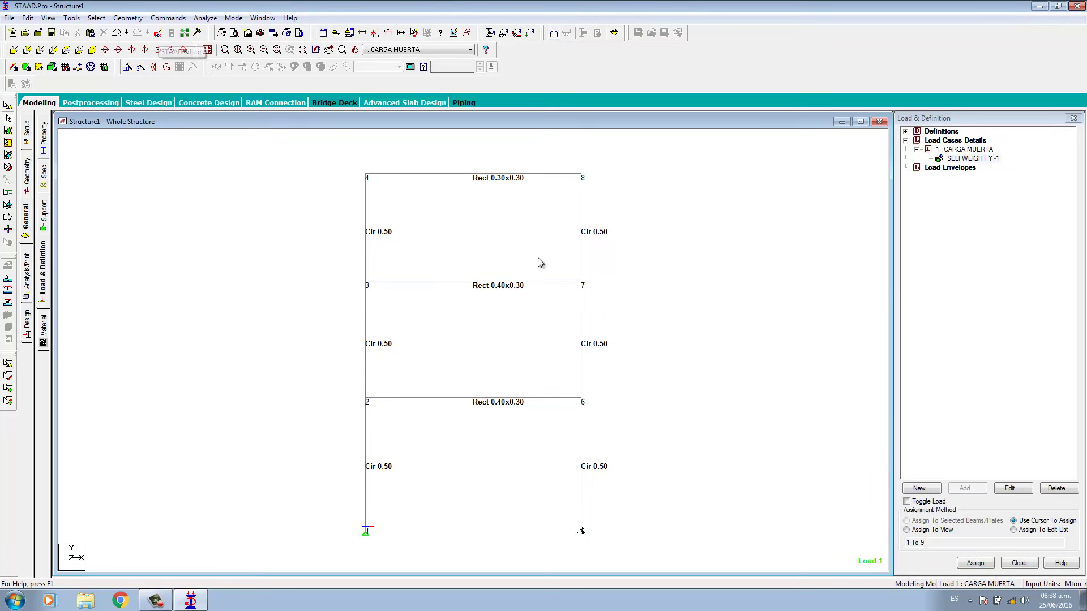
Step: Save the modified structure, run its analysis and stay in modelling mode
click(206, 18)
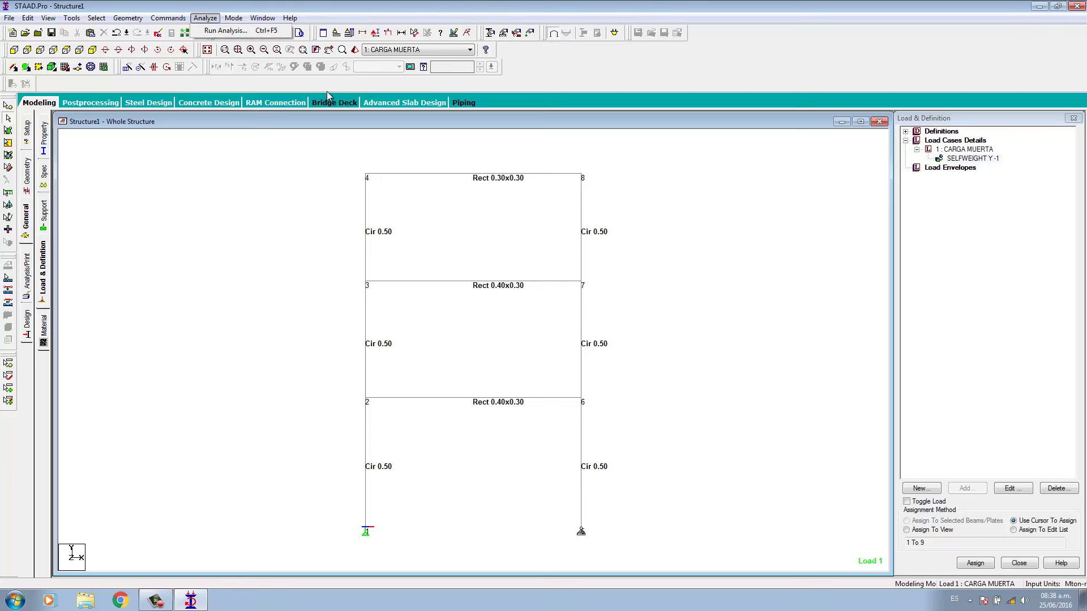
click(211, 31)
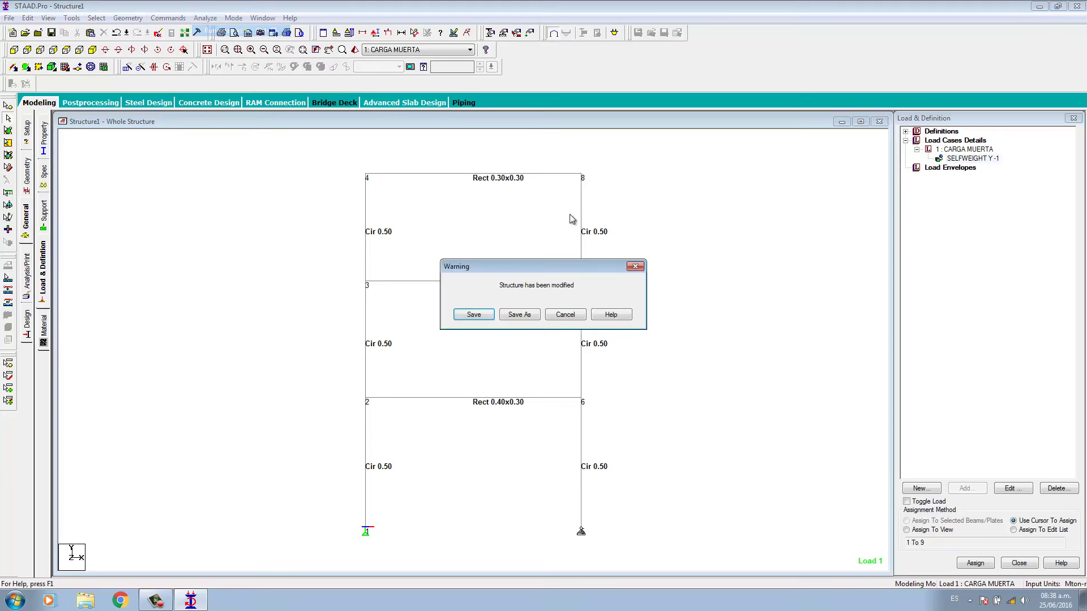
click(473, 316)
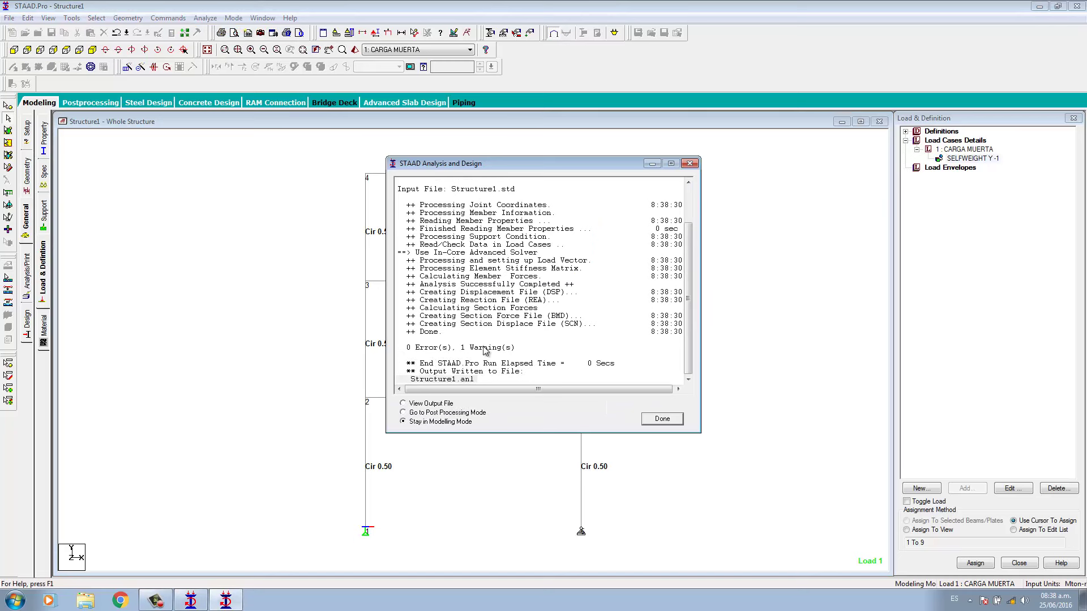
click(661, 424)
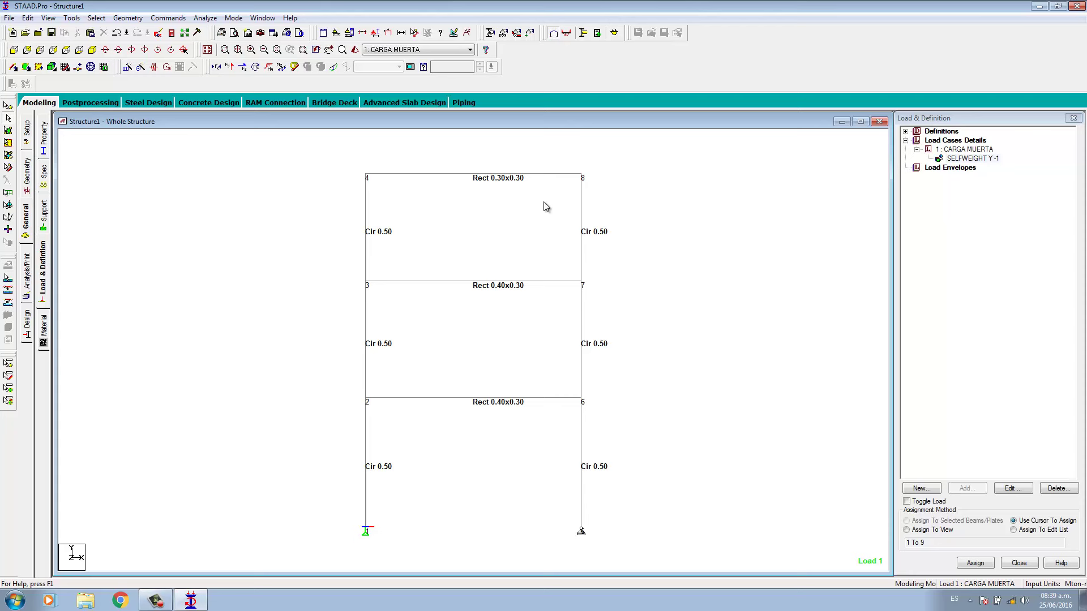
Step: Open the postprocessing results for load case 1 CARGA MUERTA and show the support reactions in a maximized frame view
click(566, 35)
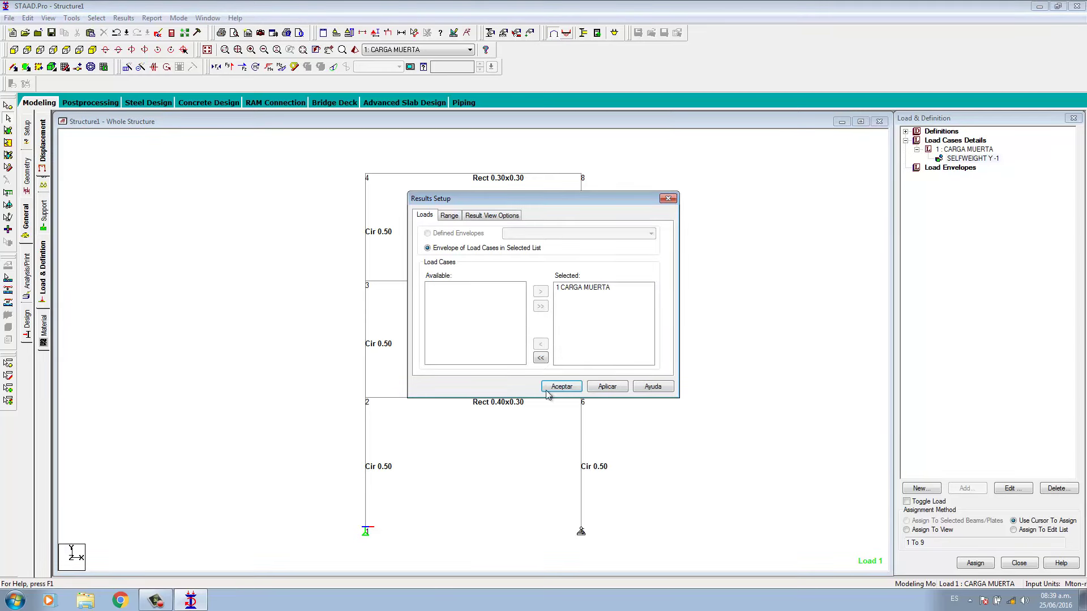
click(556, 386)
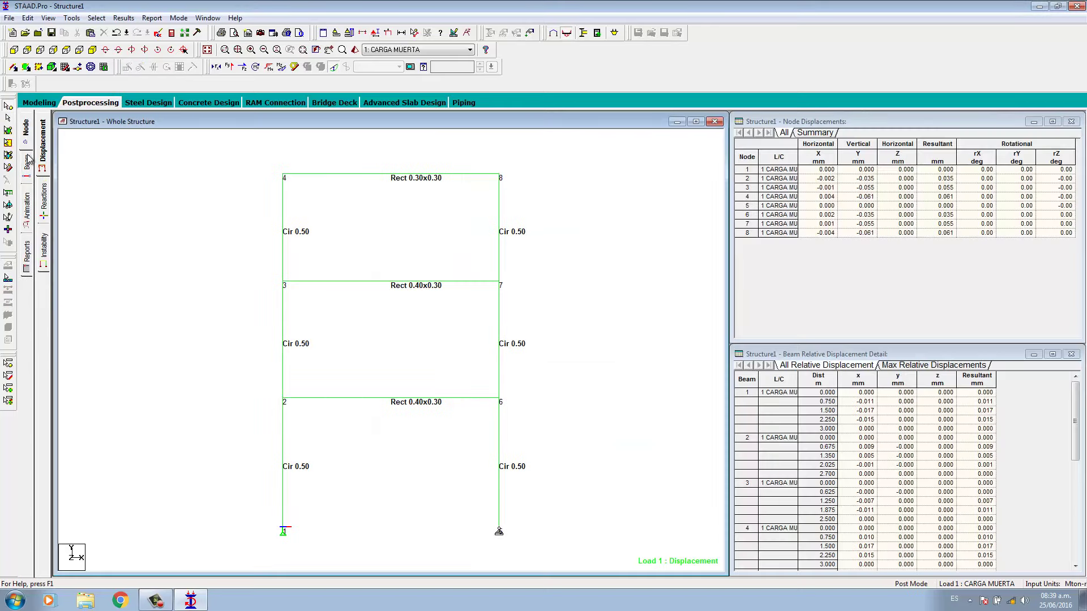
click(43, 203)
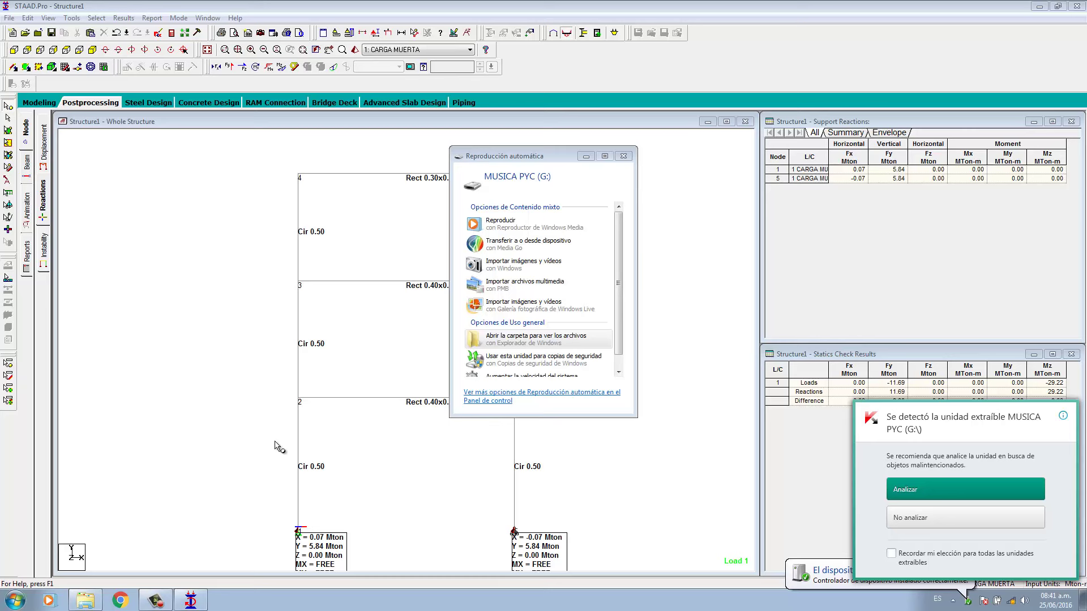
click(623, 156)
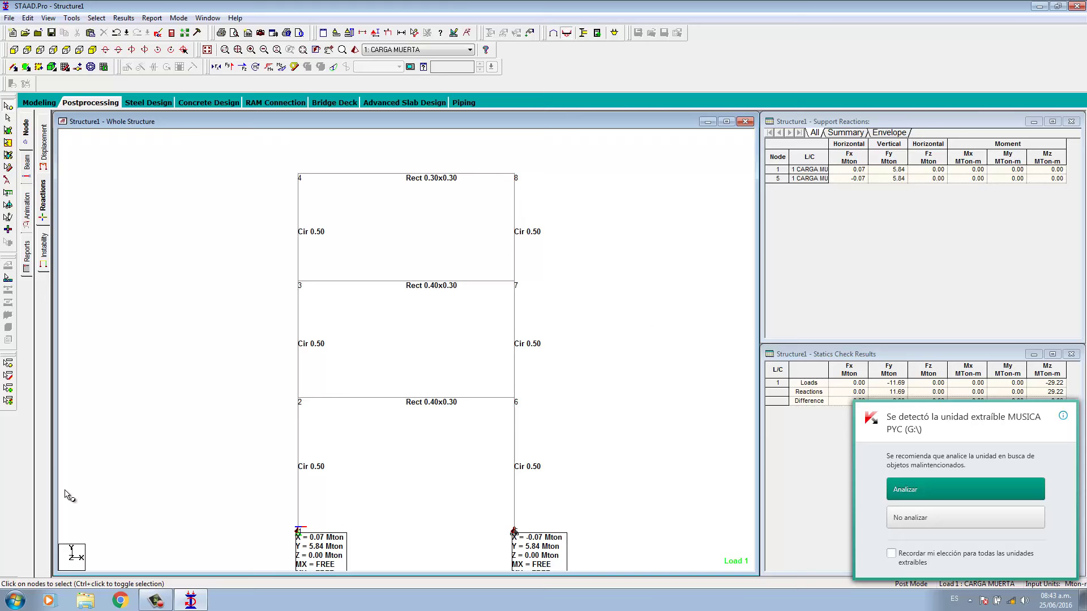
click(727, 121)
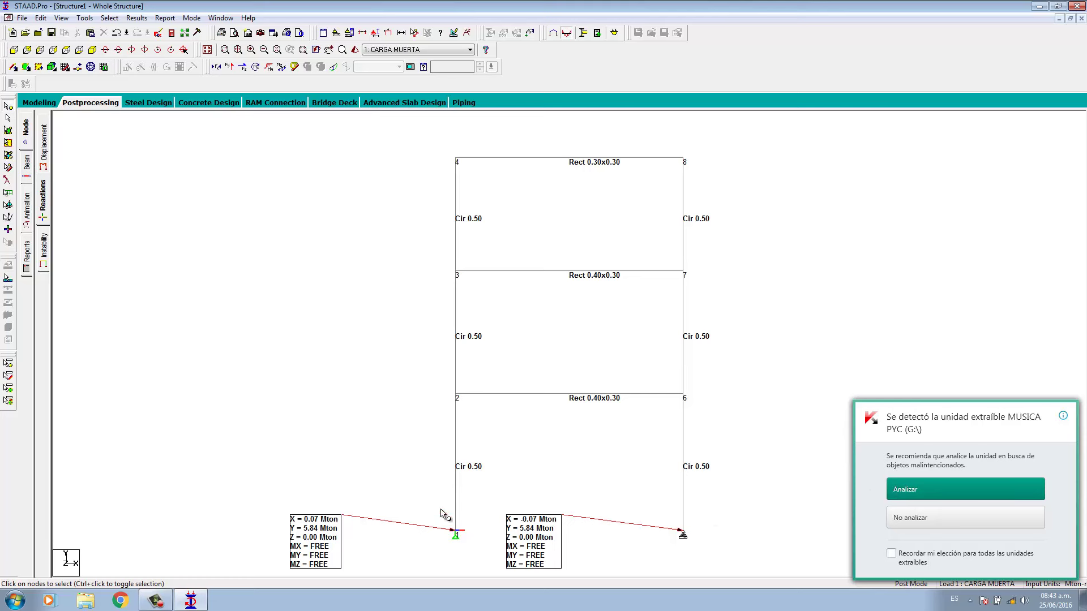
Step: Display the deflected shape of the frame and set the displacement result scale to 1 mm per m
click(334, 68)
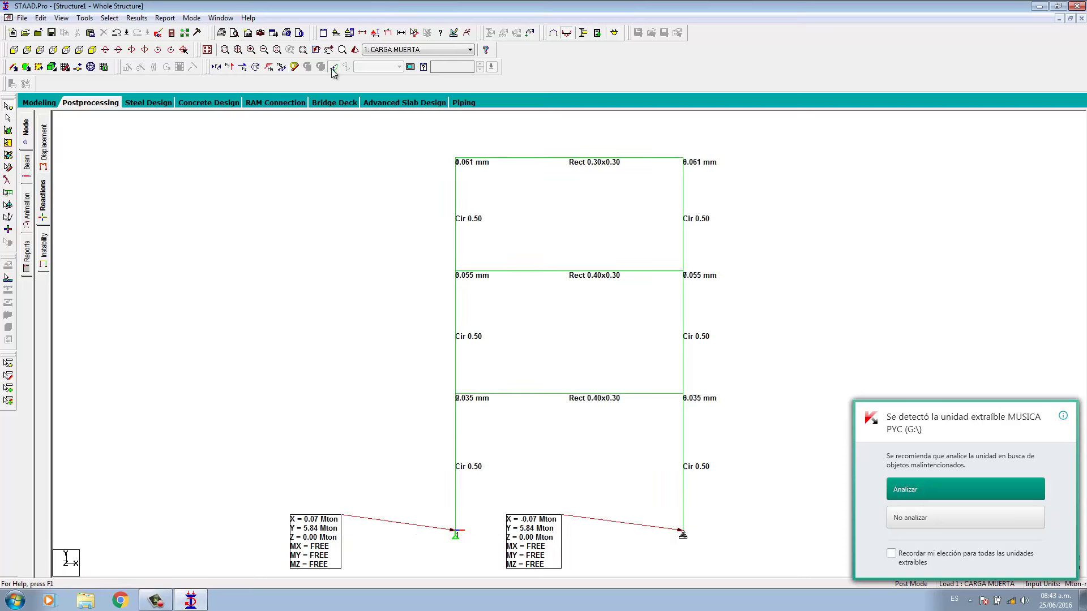
click(464, 35)
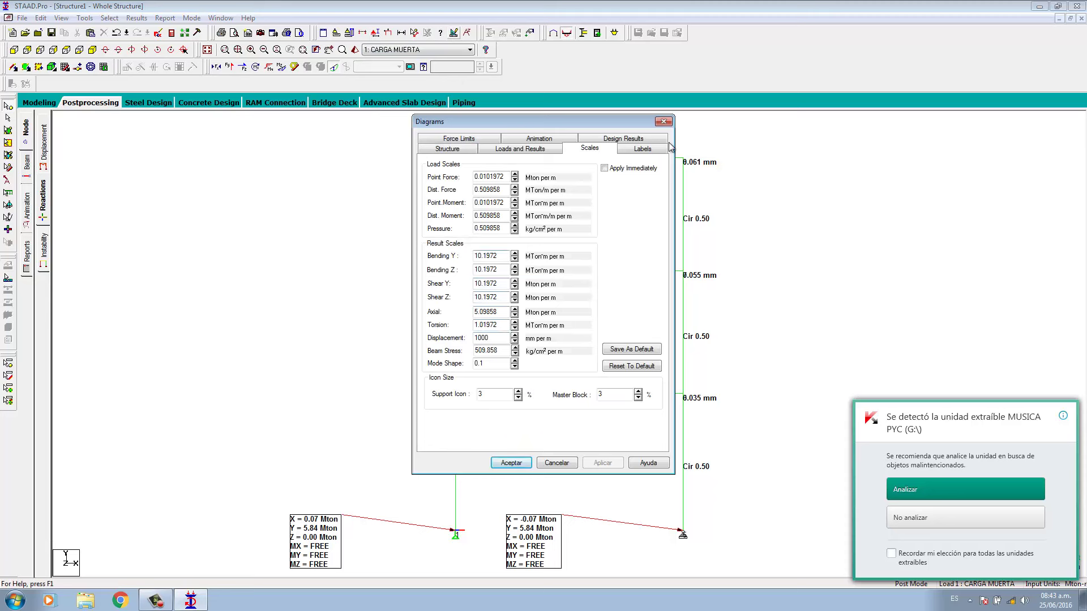
click(664, 121)
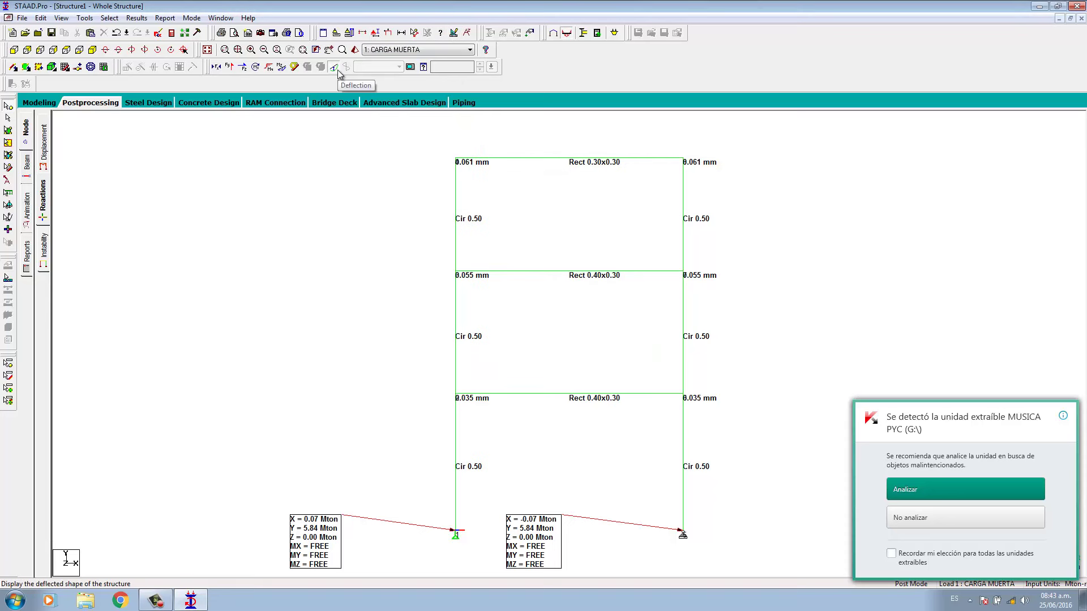
click(455, 34)
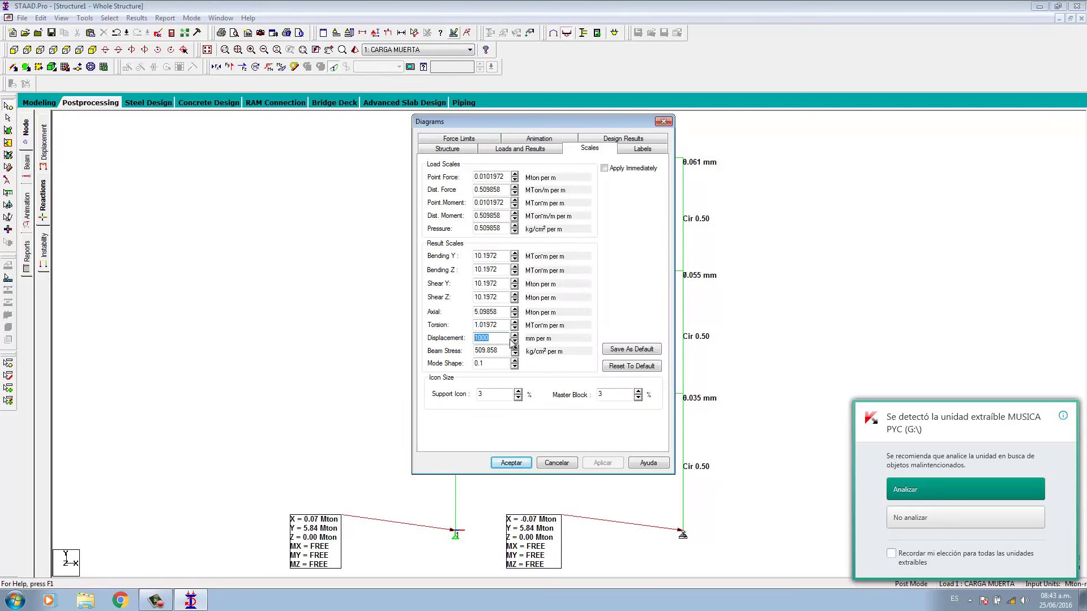
click(601, 467)
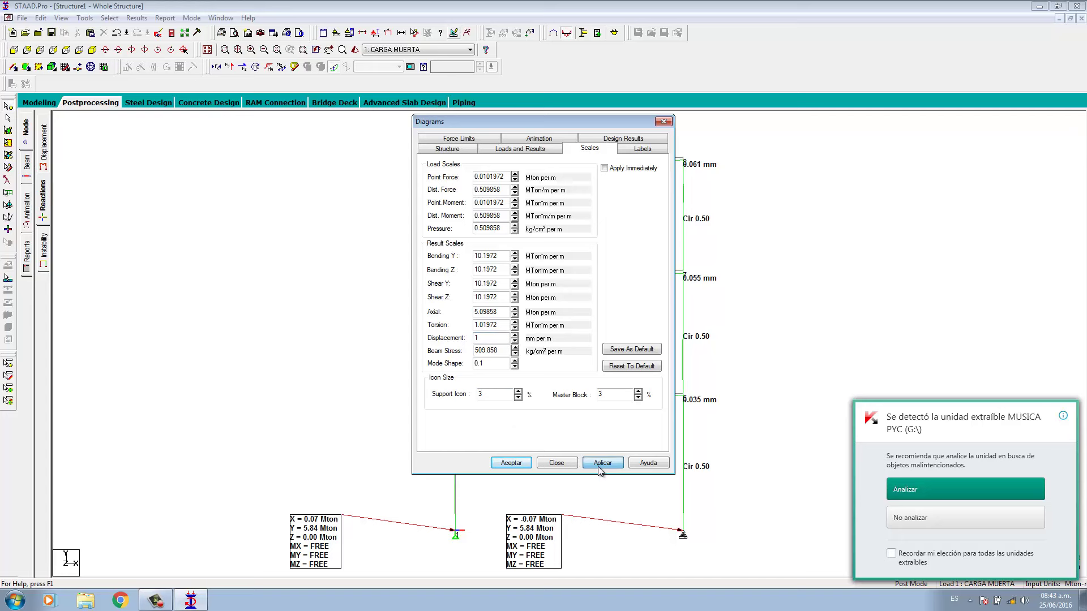
Step: Readjust the displacement scale until the deflection curves are magnified but stay readable within the frame, and accept the diagram settings
double_click(489, 337)
click(617, 463)
double_click(486, 338)
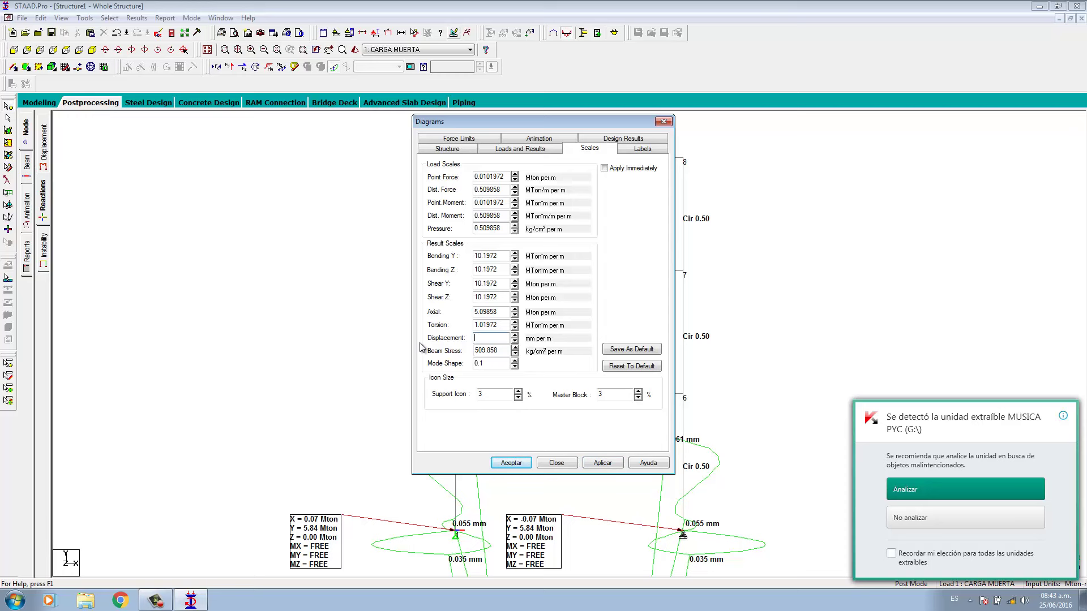
click(611, 464)
click(510, 464)
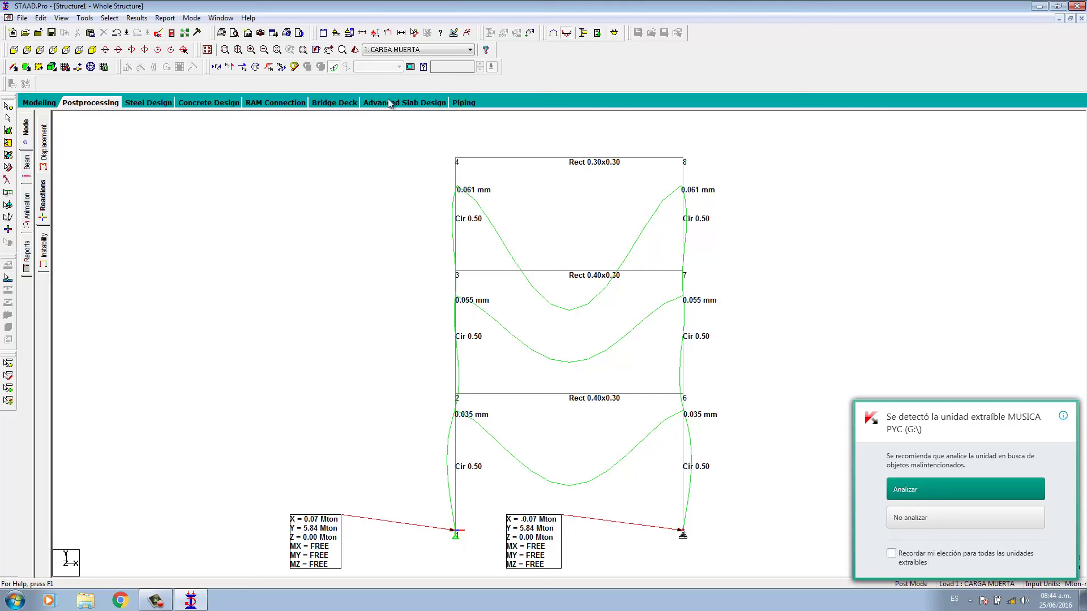
Step: Display the Bending Z moment diagram on the frame and set its result scale to 0.5 MTon·m per m
click(282, 68)
click(453, 33)
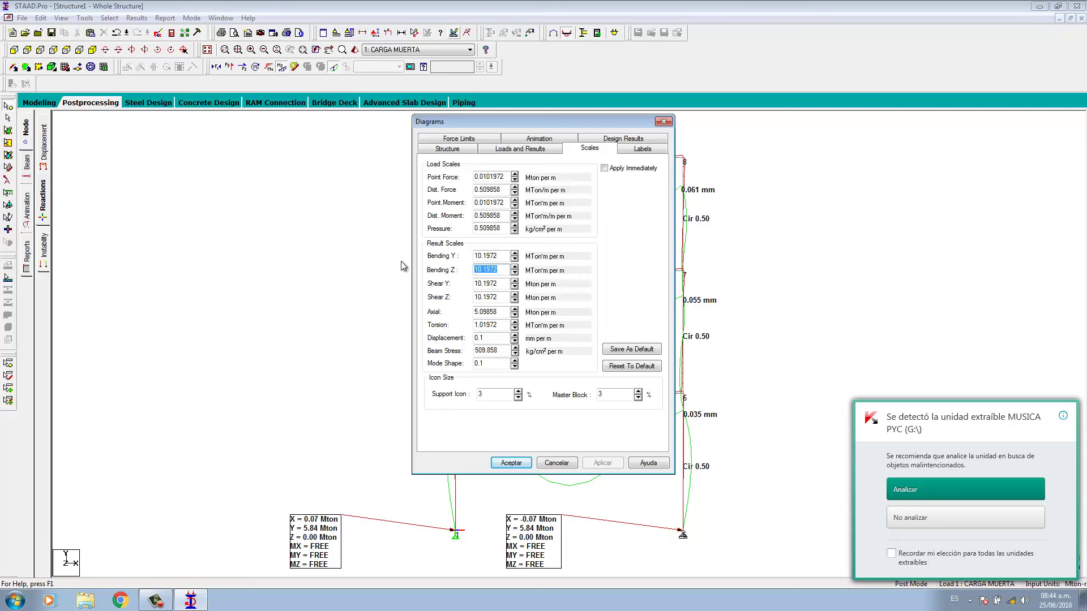
text(1)
click(605, 462)
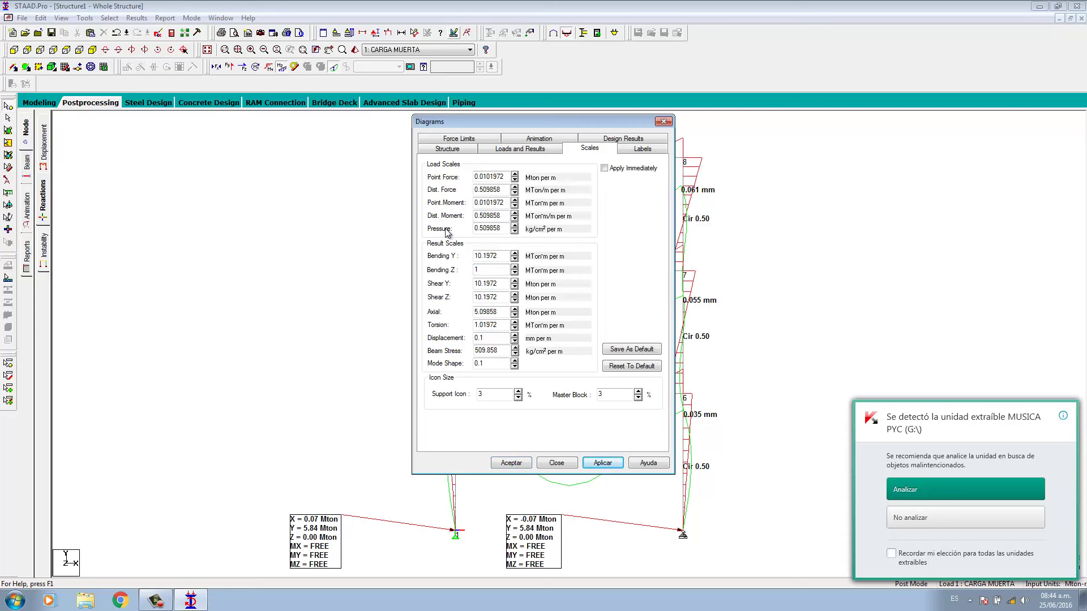
double_click(478, 270)
text(.5)
click(601, 463)
click(522, 464)
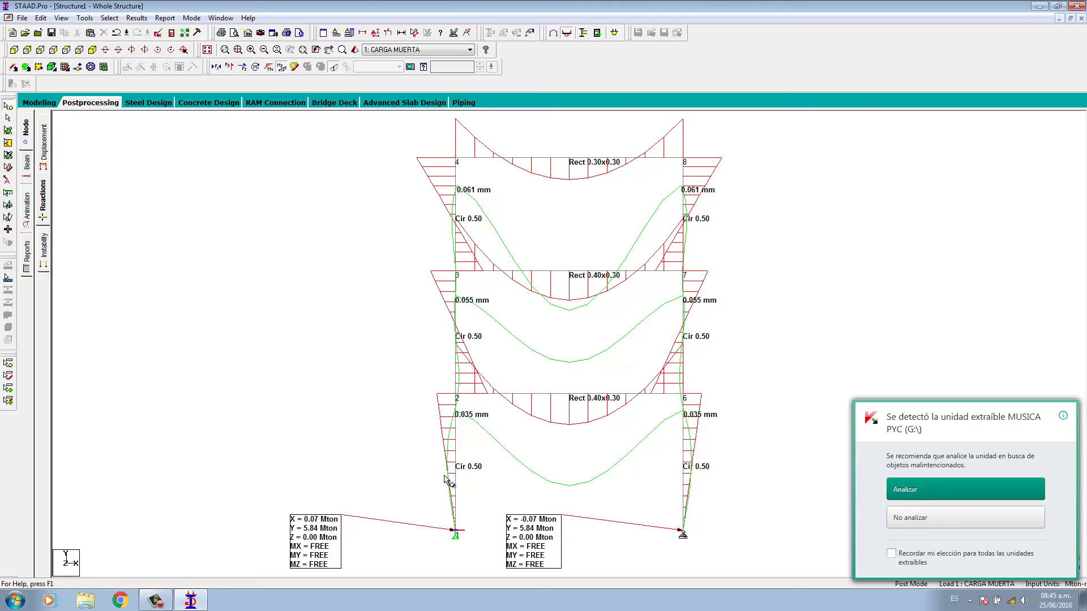
Step: Return to modelling mode and create a new fixed support, agreeing to delete the existing result files
click(455, 534)
click(554, 32)
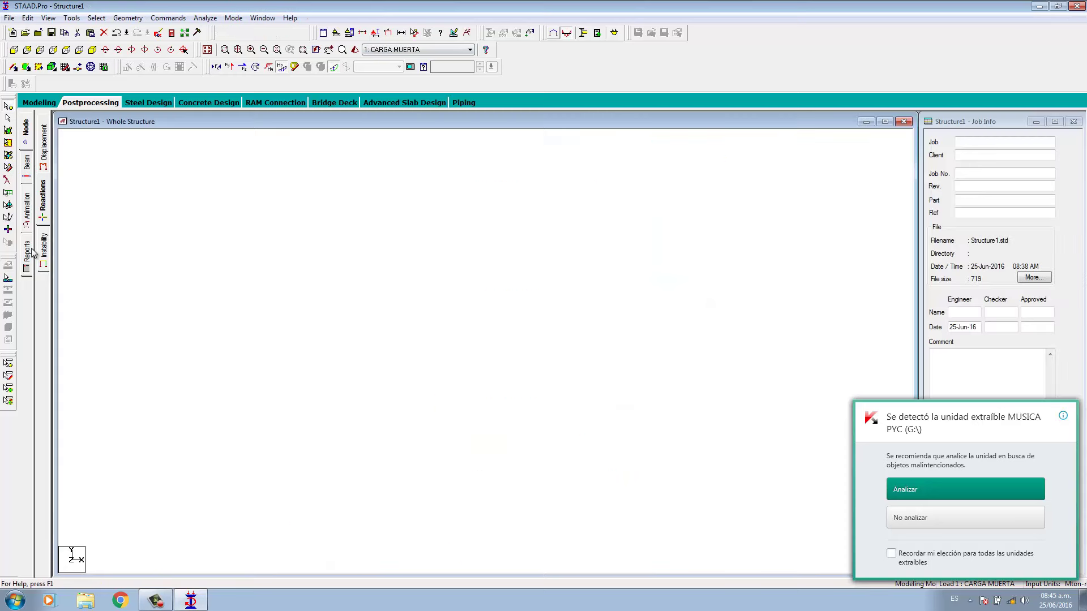
click(26, 220)
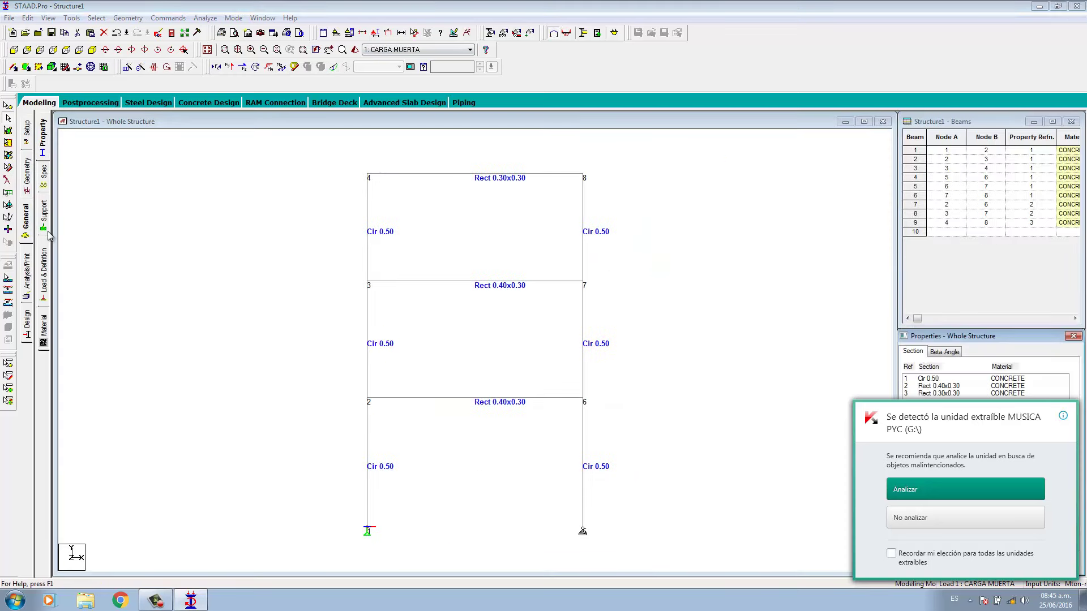
click(44, 223)
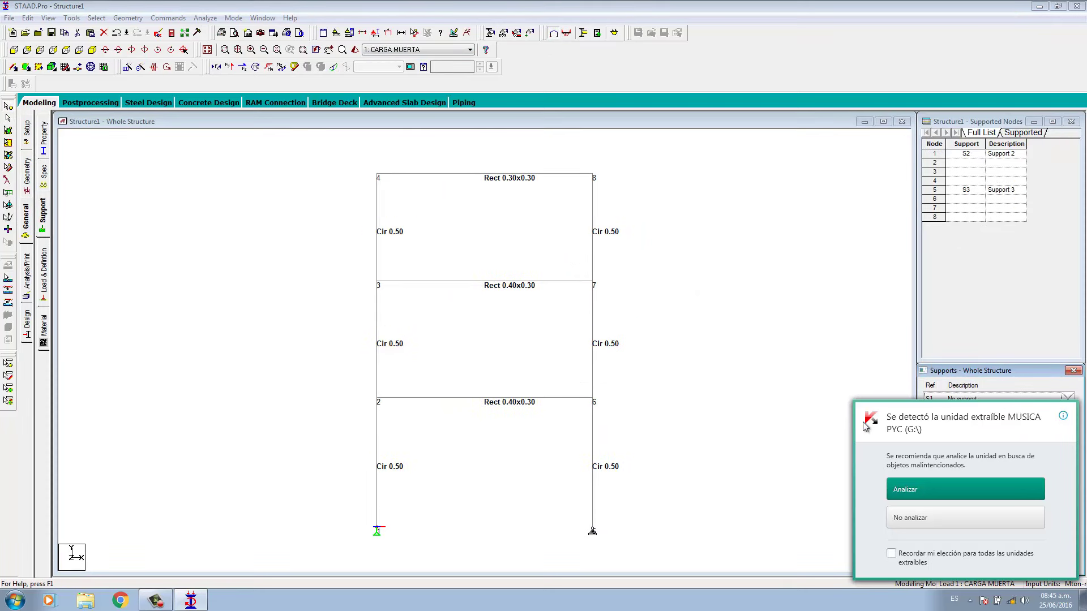
click(910, 519)
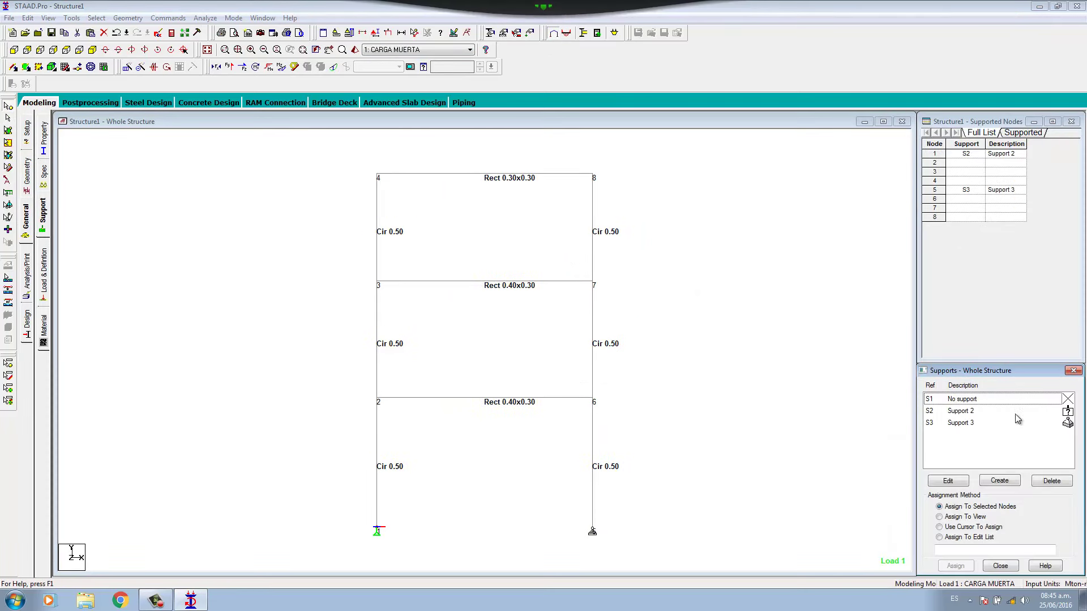
click(999, 481)
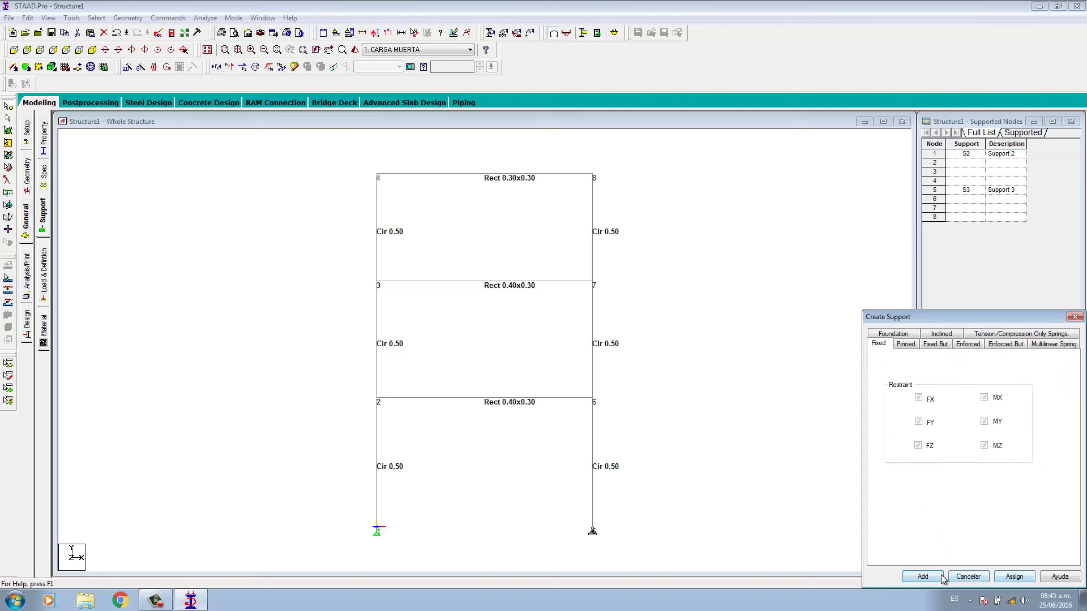
click(922, 576)
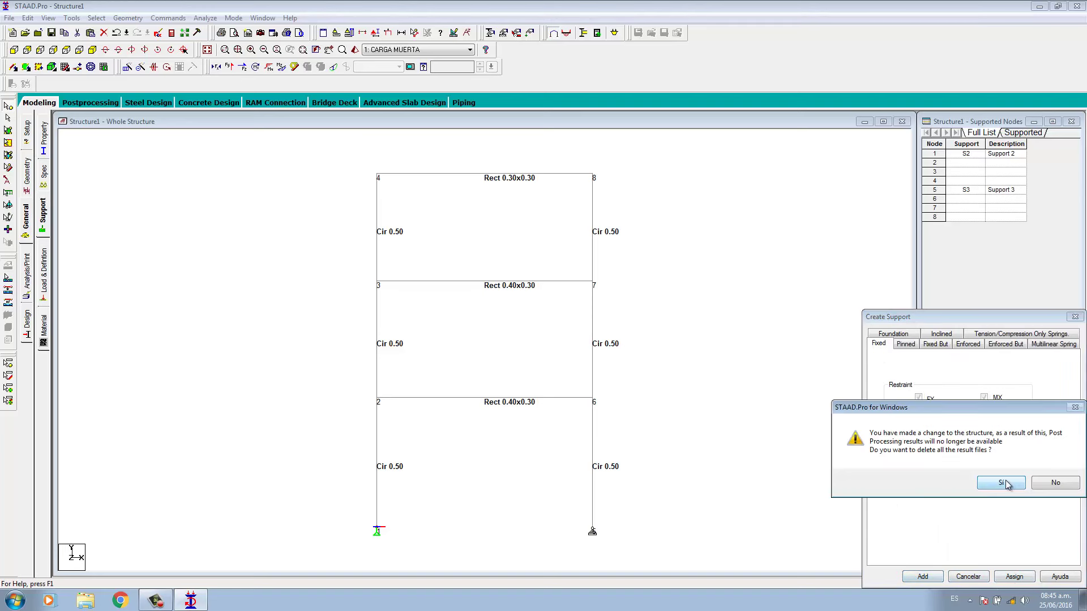
click(1000, 483)
Step: Assign the new fixed support, Support 4, to base node 1
click(966, 435)
drag(323, 510, 426, 560)
click(955, 566)
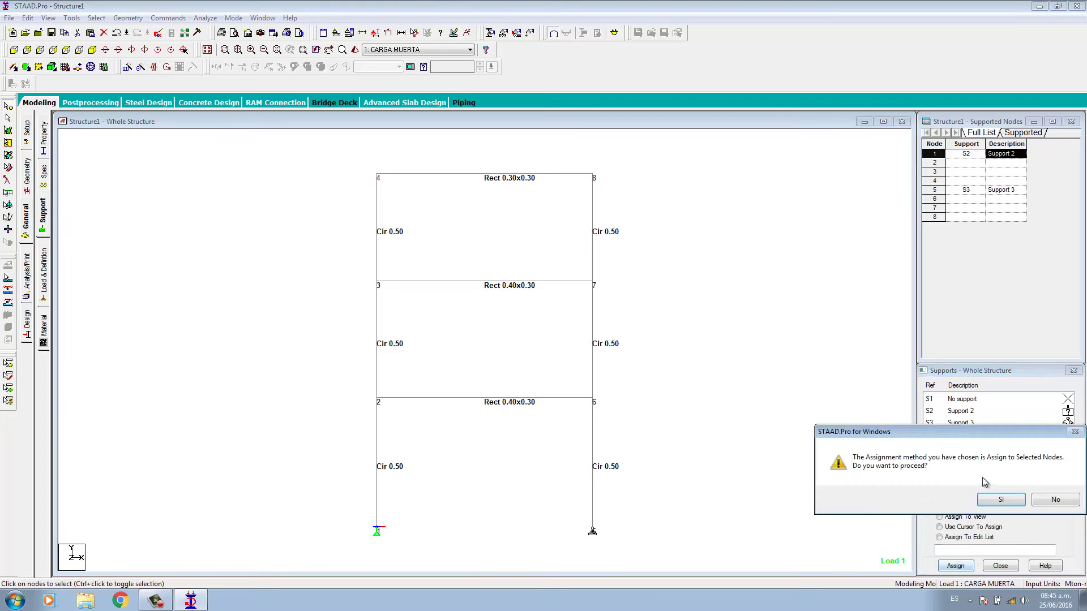
click(998, 500)
Step: Run the analysis of the frame with its changed support at node 1
click(205, 17)
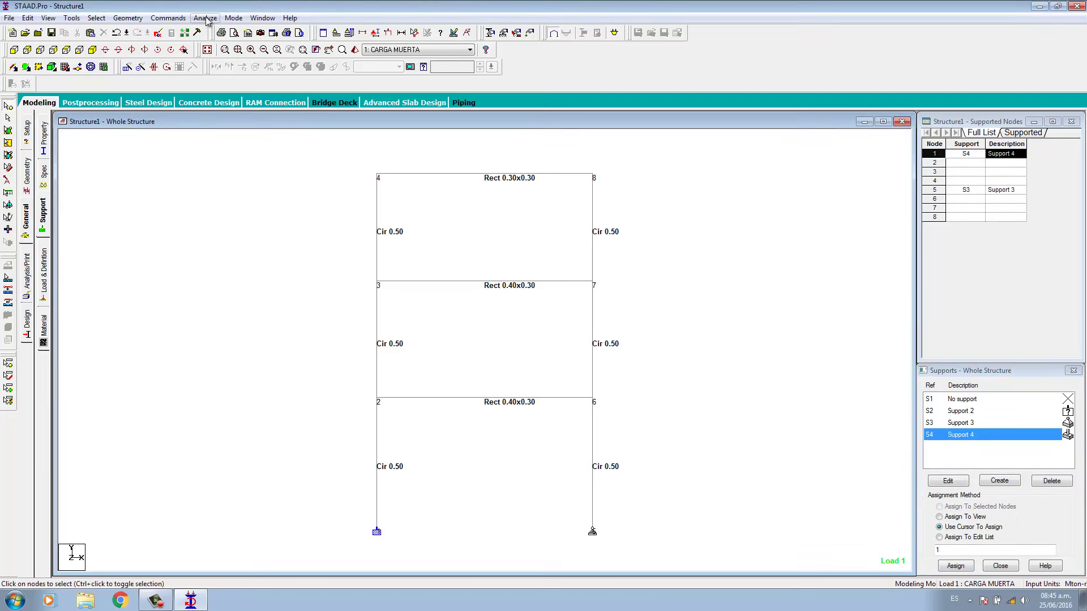
click(221, 31)
click(472, 315)
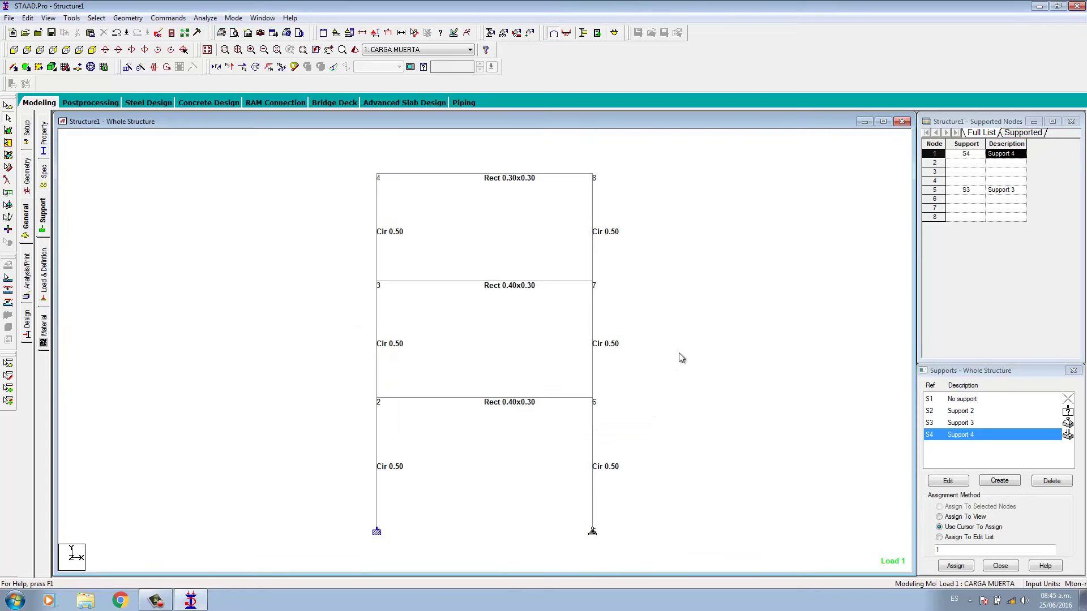
Step: Open the postprocessing results for 1 CARGA MUERTA and overlay the Bending Z diagram on the deflected shape
click(569, 36)
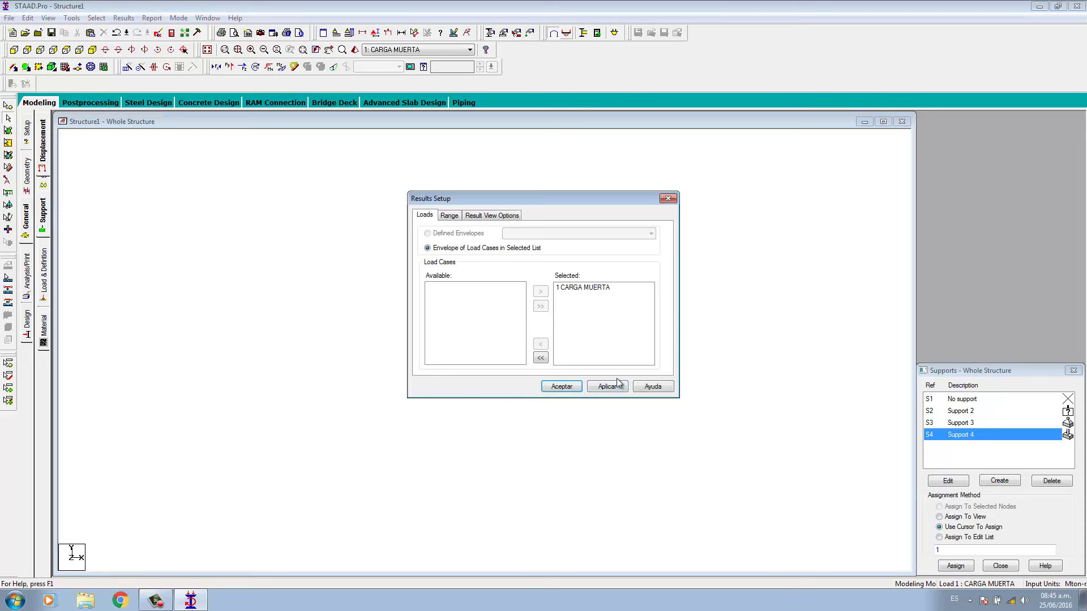
click(565, 386)
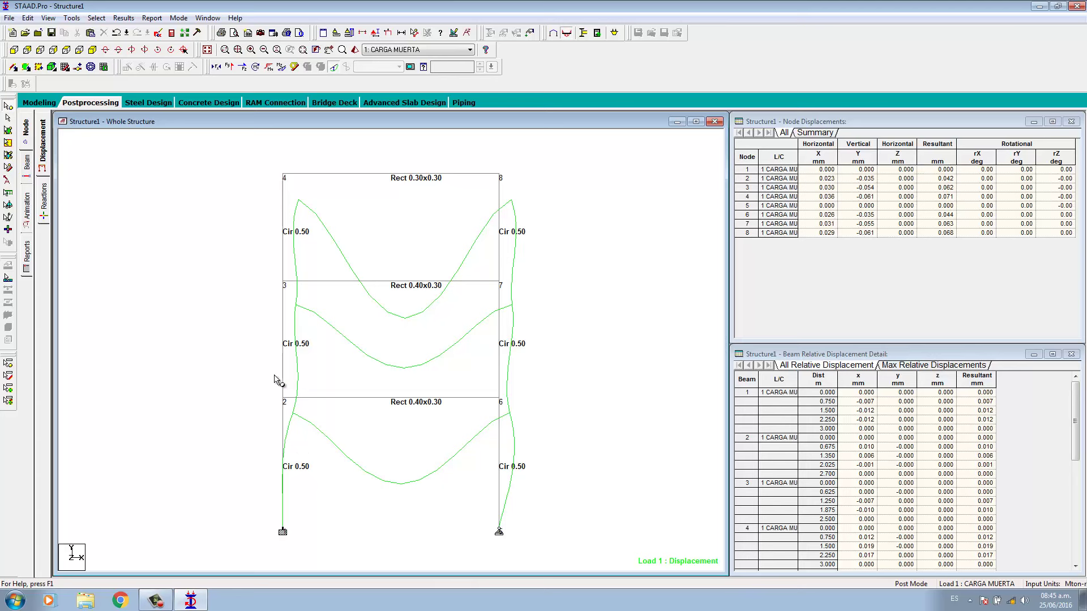
click(283, 68)
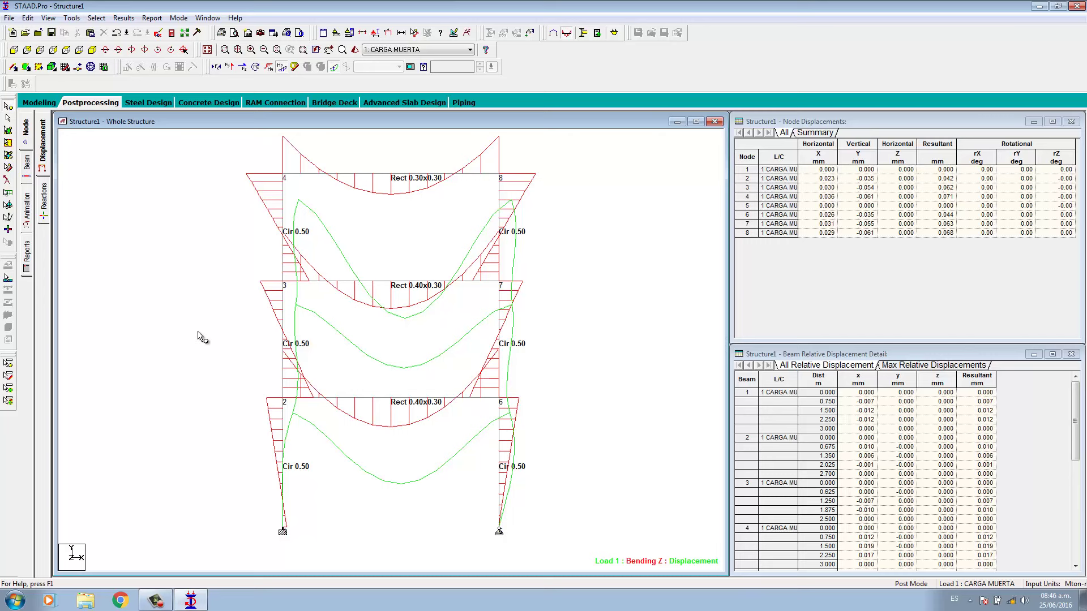
Step: Return to modelling mode and create primary load case 2 of type Dead titled CARGA MURTA ADICIONAL, deleting the old result files
click(553, 33)
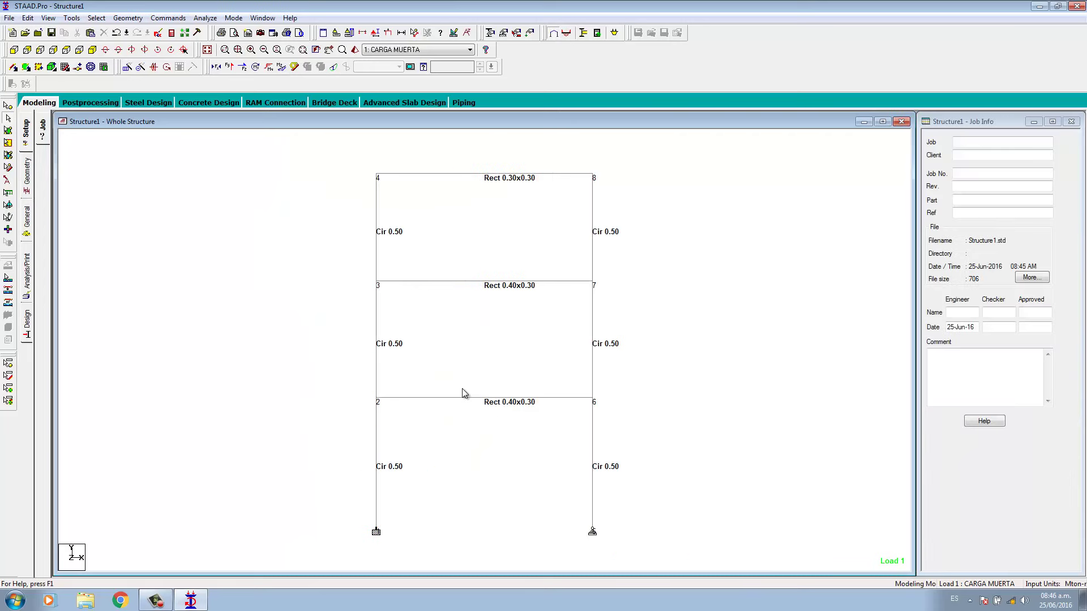
click(28, 231)
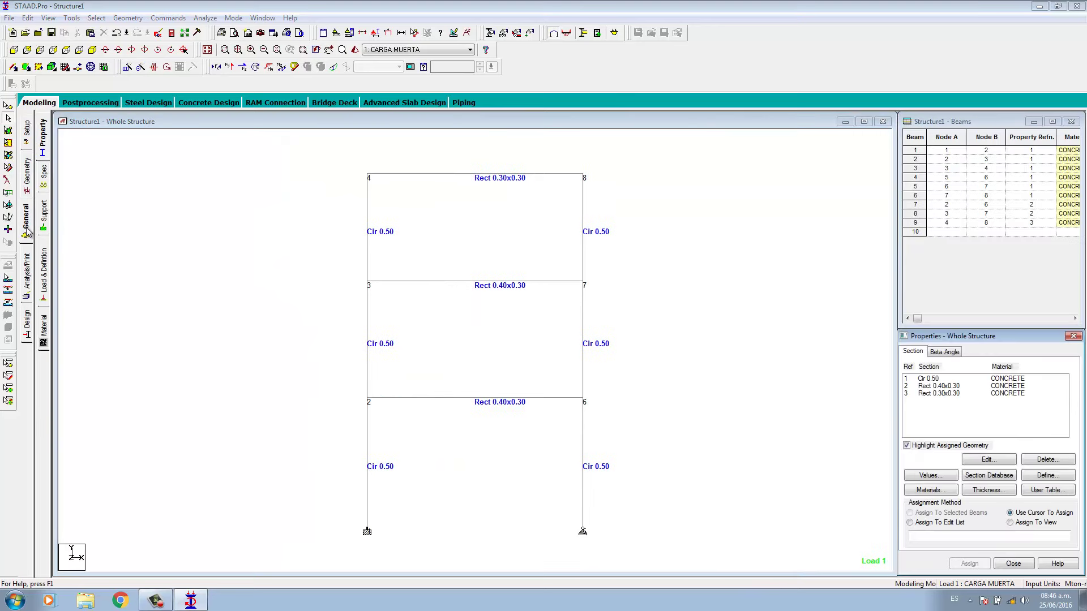
click(44, 280)
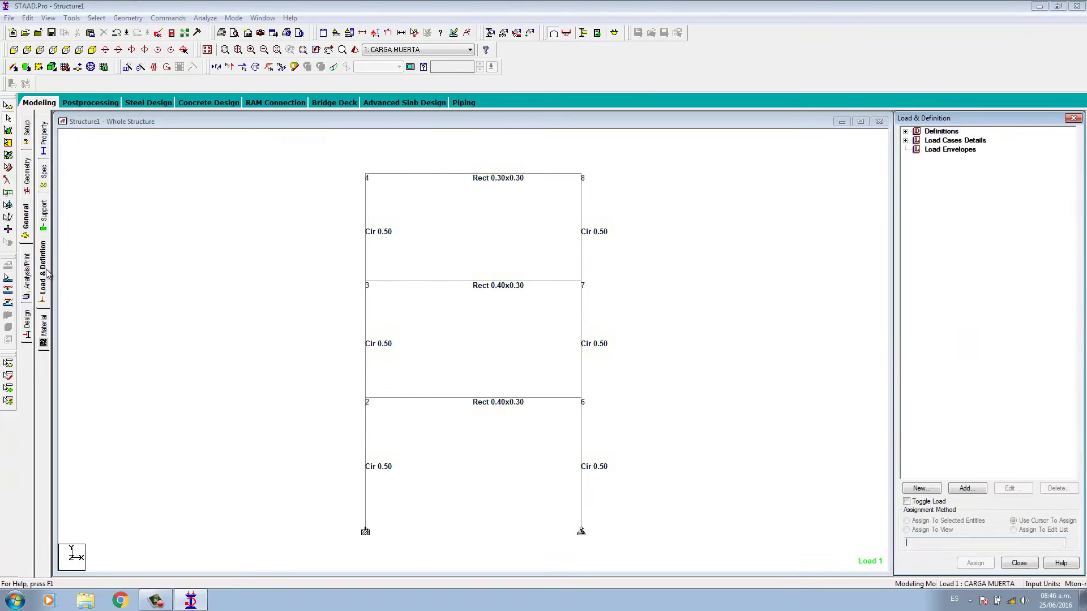
click(921, 489)
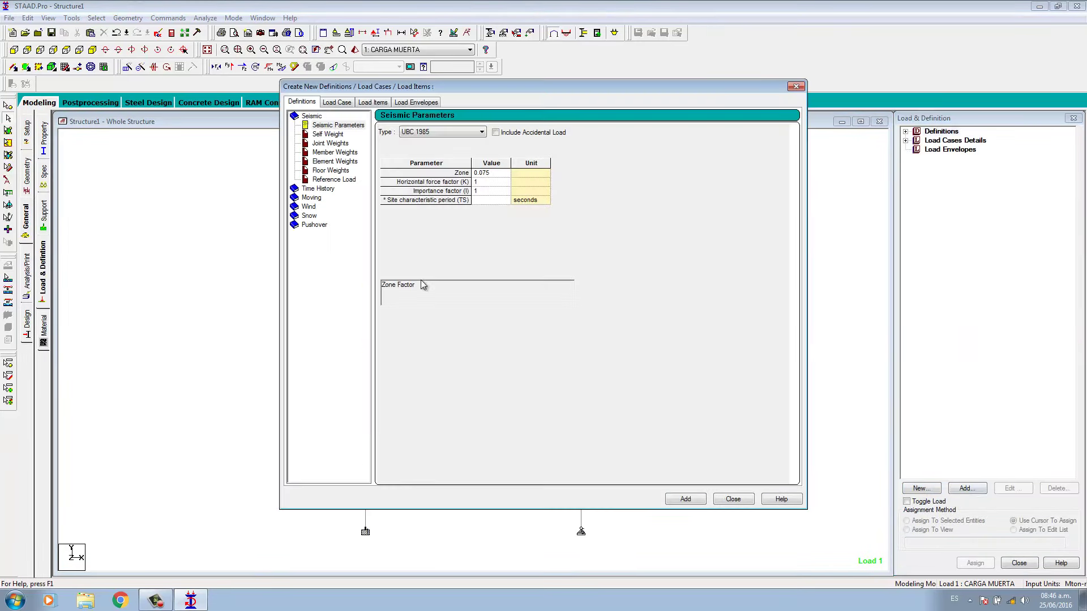
click(338, 103)
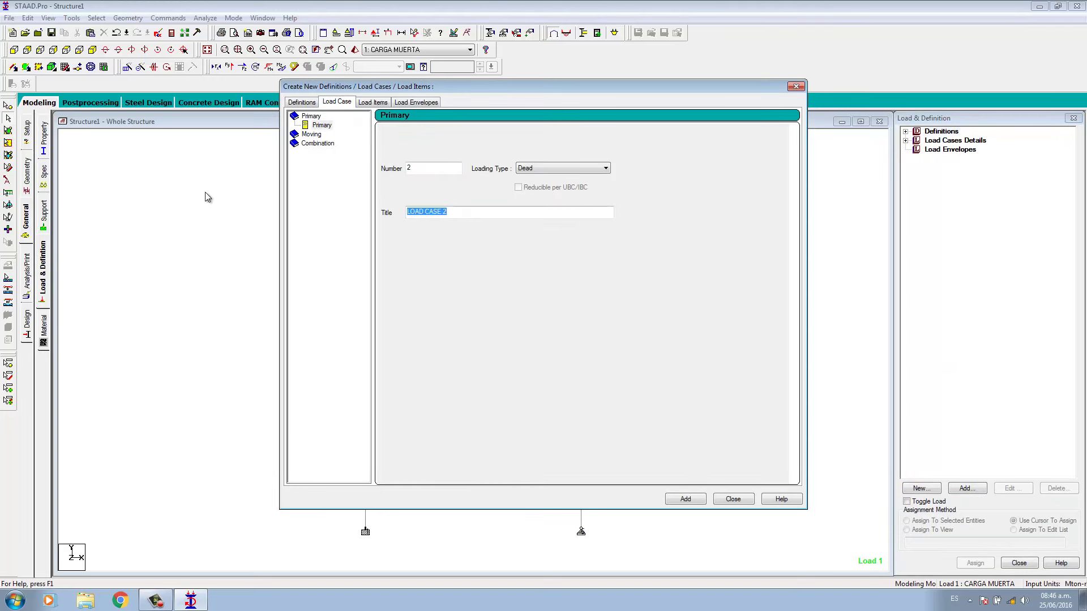
text(CARGA MURTA ADICIONAL)
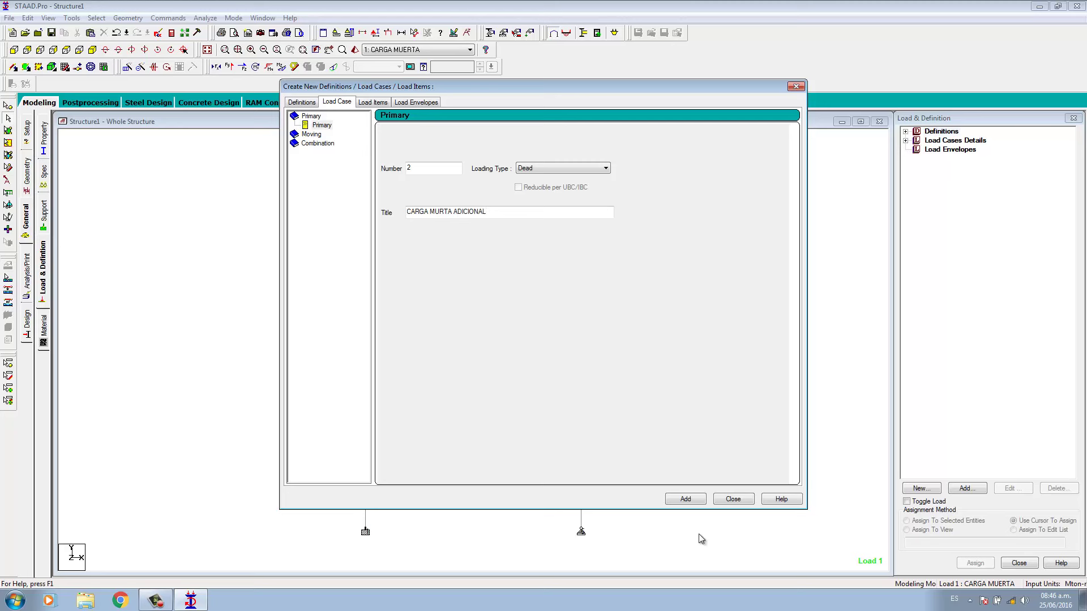
click(687, 501)
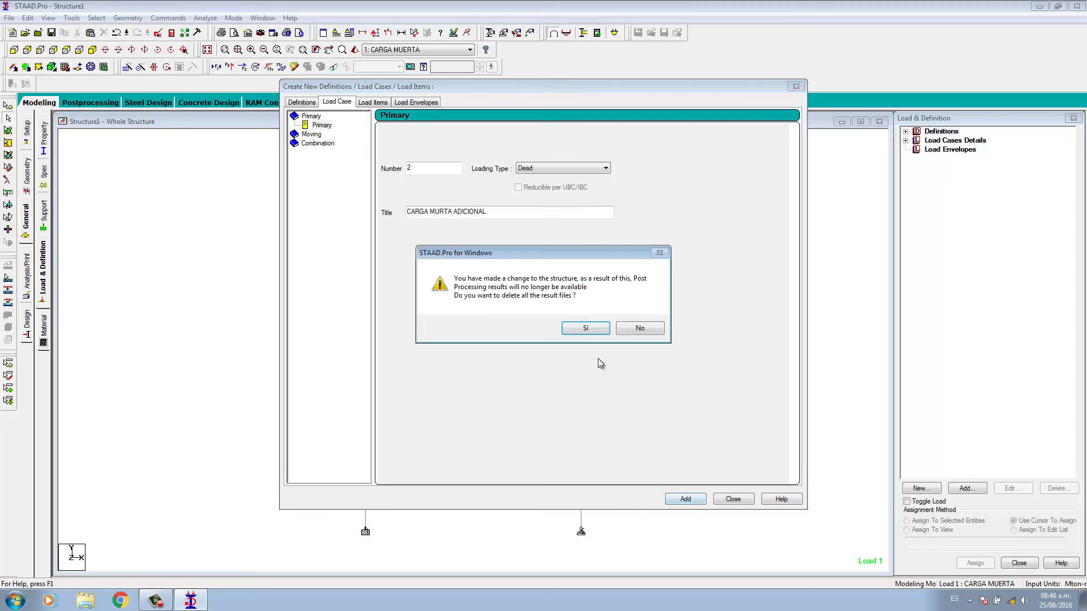
click(590, 331)
click(722, 498)
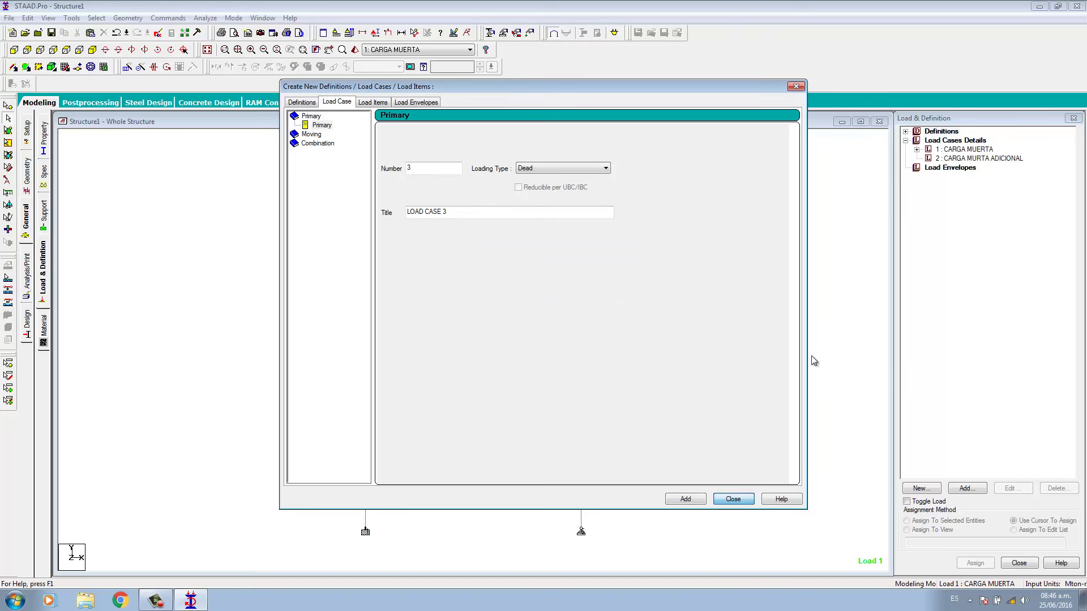
click(734, 499)
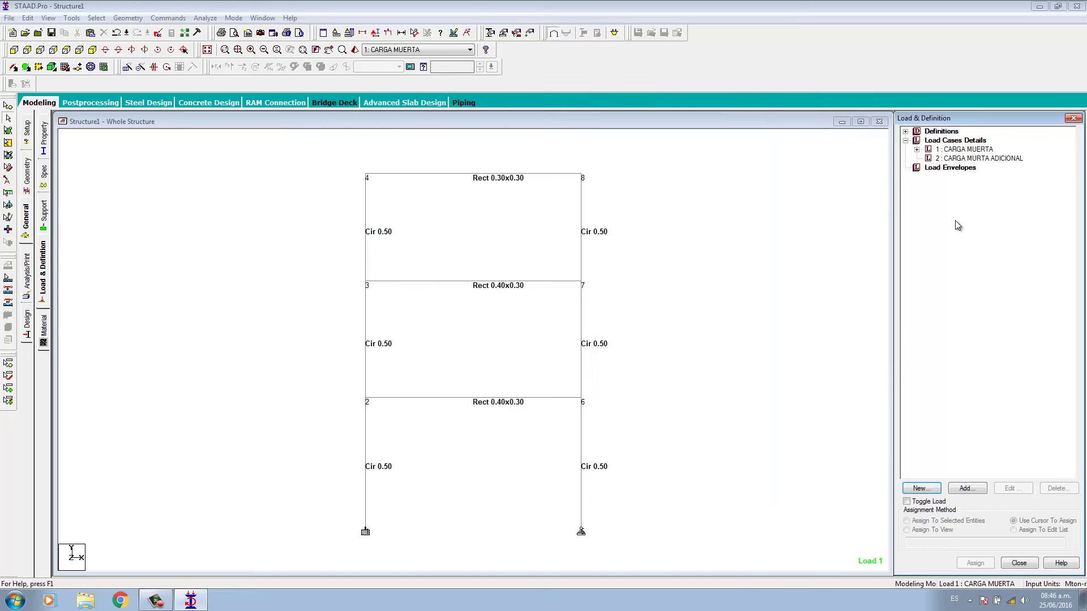
Step: Add a uniform member force of -1.5 Mton/m in direction GY to load case 2 CARGA MURTA ADICIONAL
click(954, 159)
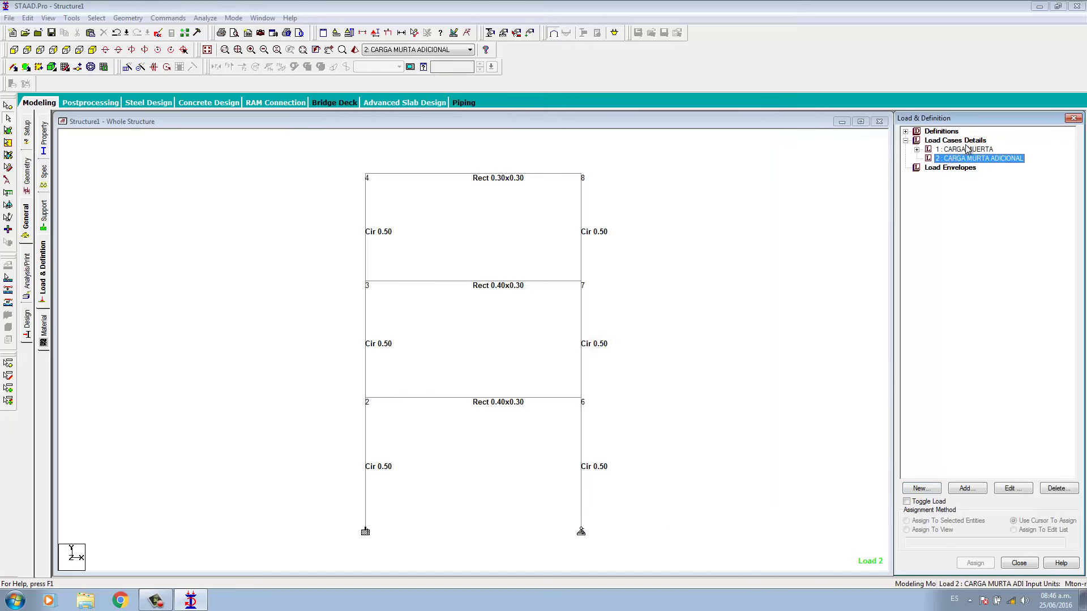
click(965, 491)
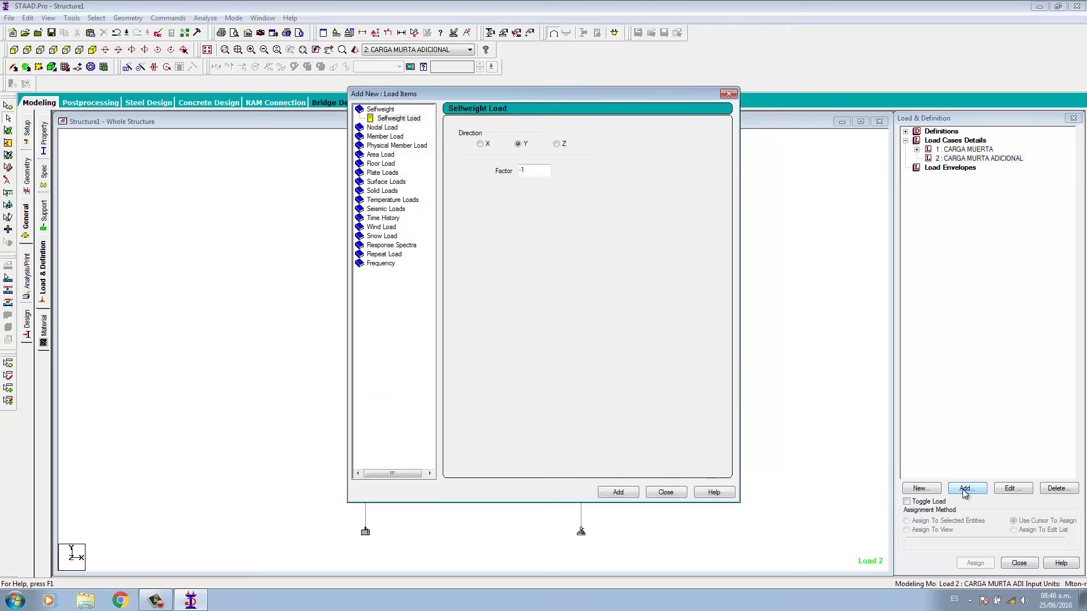
click(379, 128)
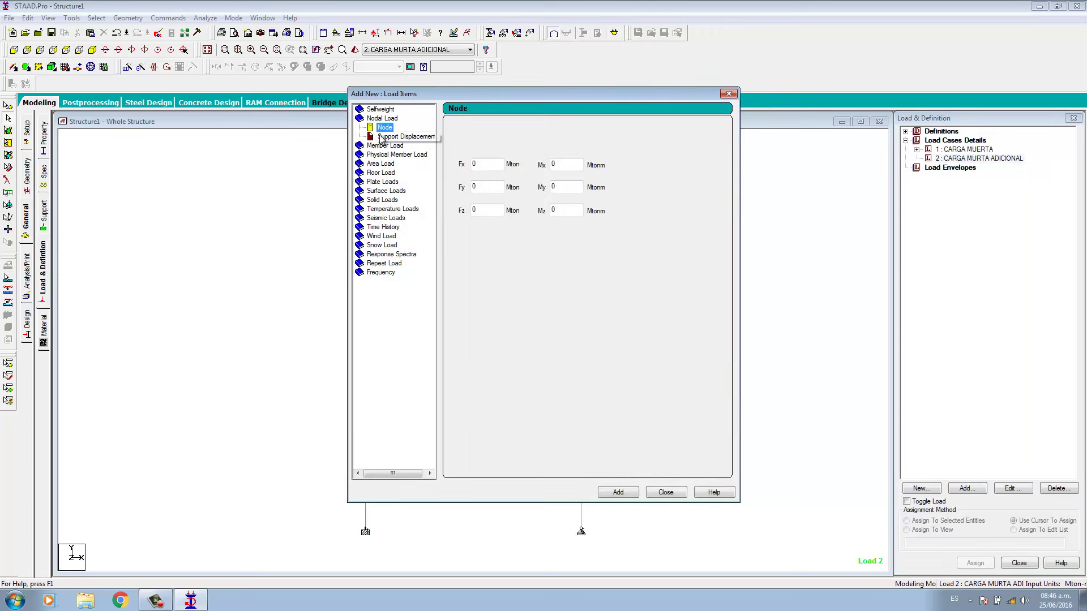
click(377, 146)
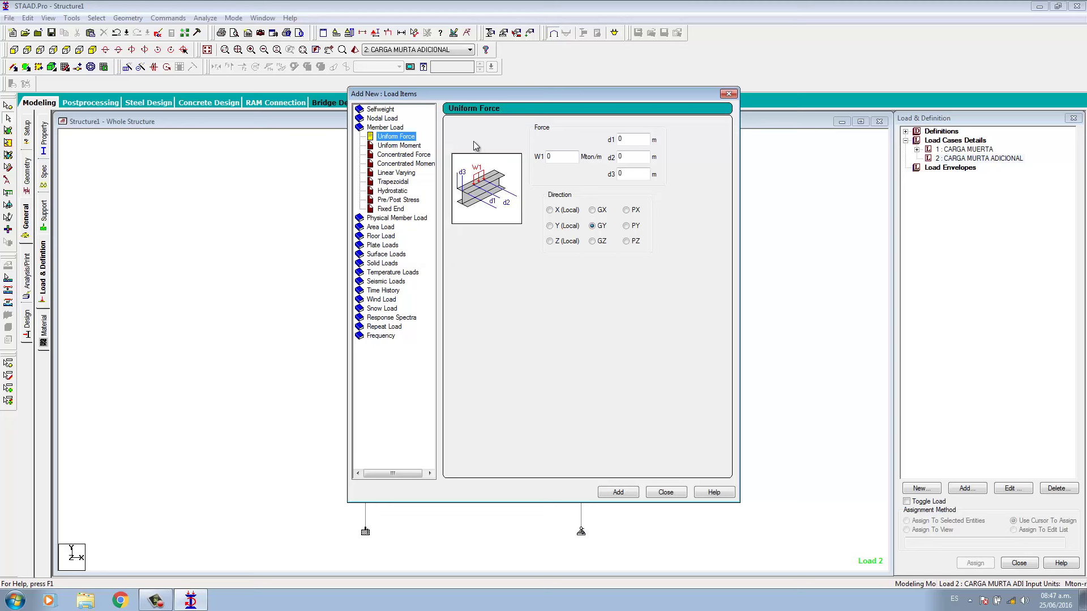
click(390, 146)
click(395, 139)
key(Tab)
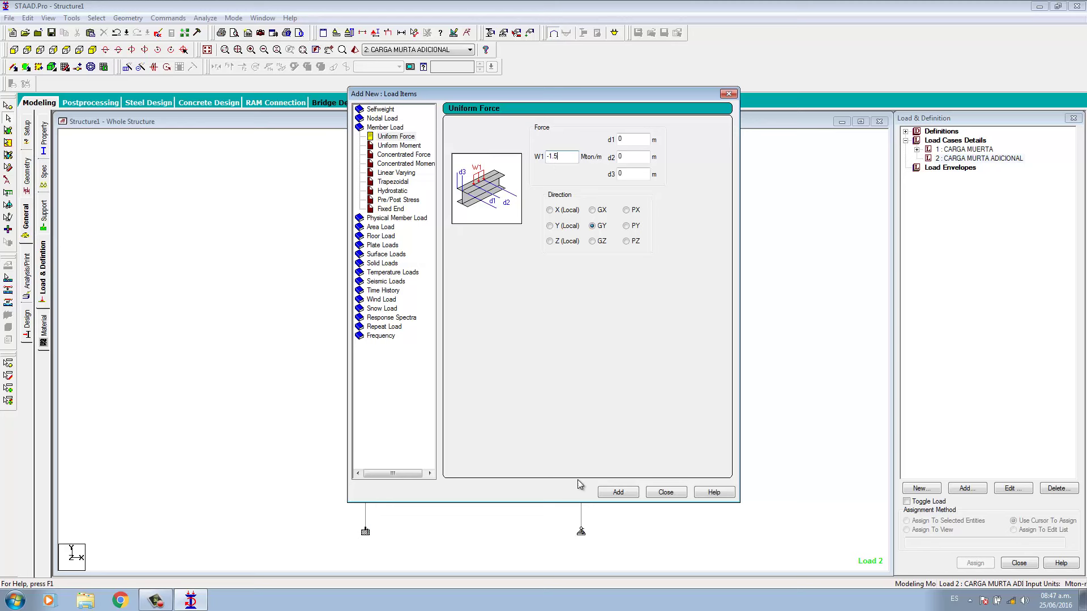
click(602, 496)
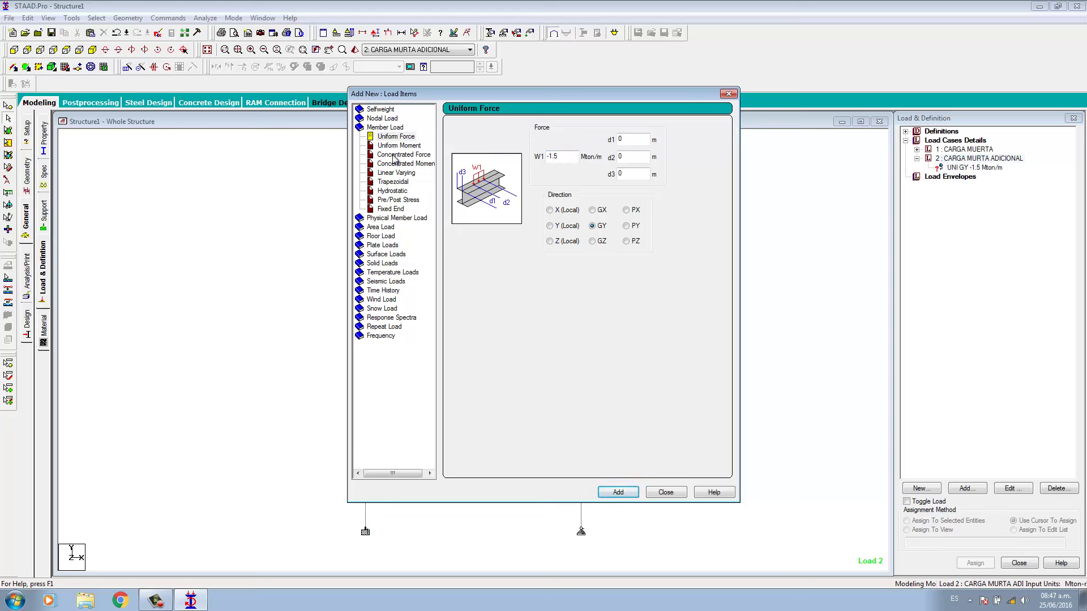
Step: Add a concentrated member force of -5 Mton in direction GY to load case 2 and finish adding load items
click(390, 157)
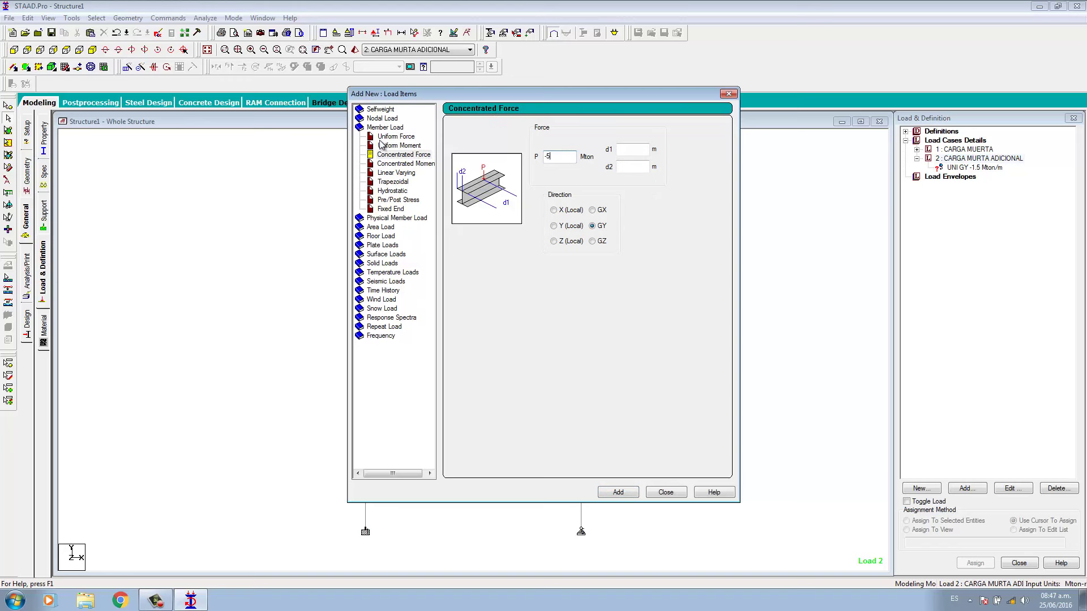
click(620, 497)
click(664, 495)
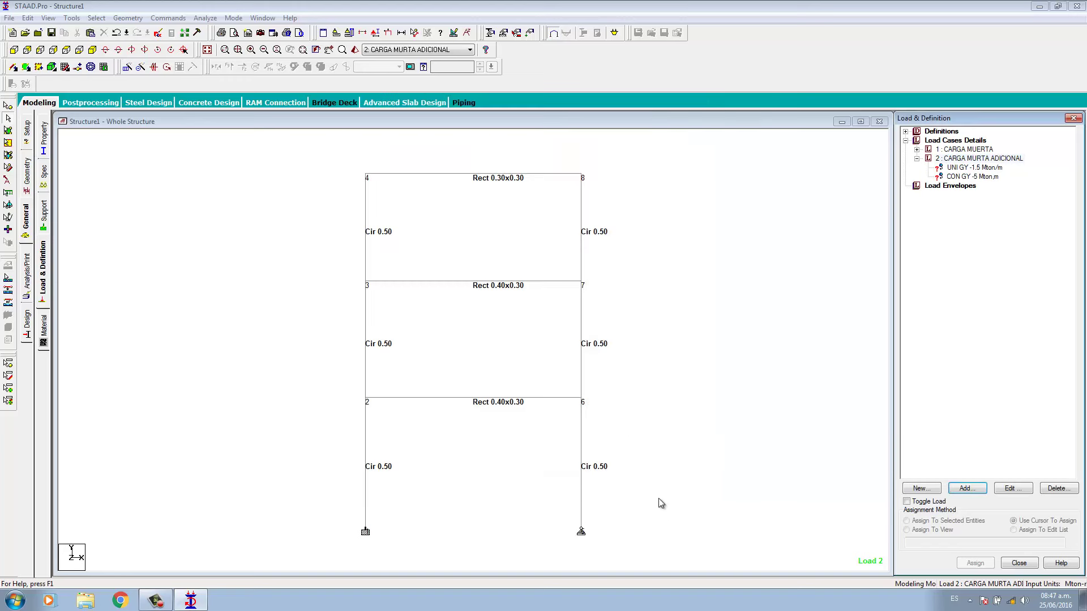
Step: Assign the -1.5 Mton/m uniform load to the first- and second-storey beams, 2-6 and 3-7
click(967, 167)
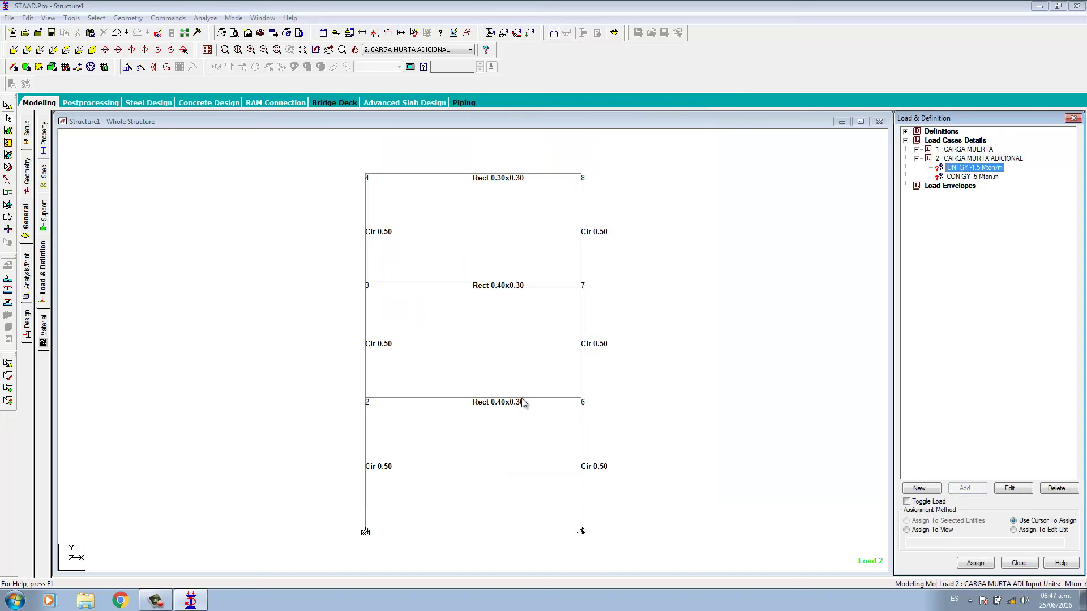
click(522, 402)
key(super)
click(488, 284)
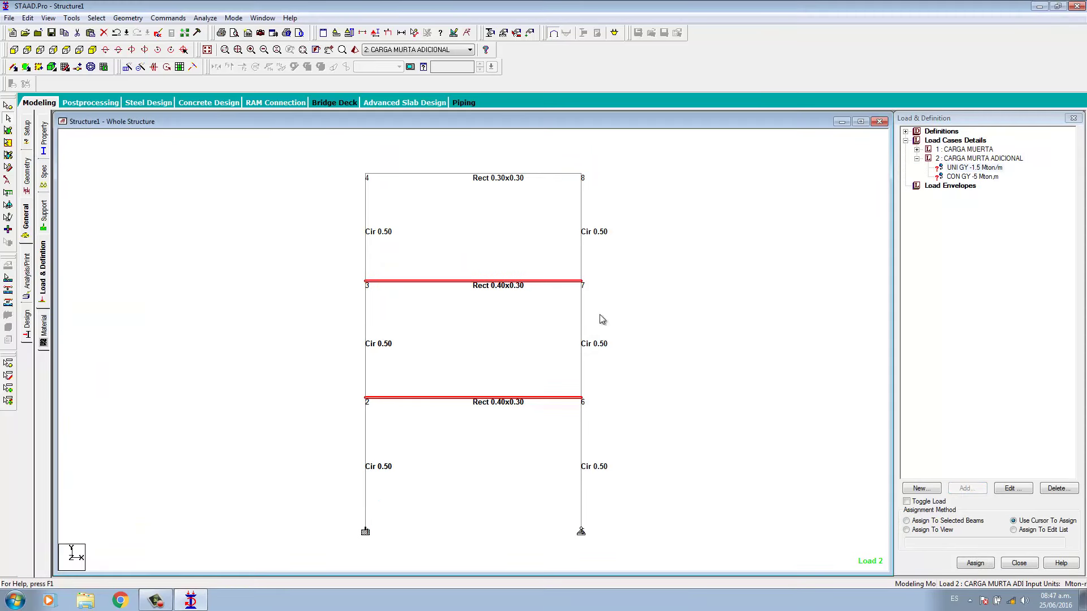
click(935, 521)
click(975, 563)
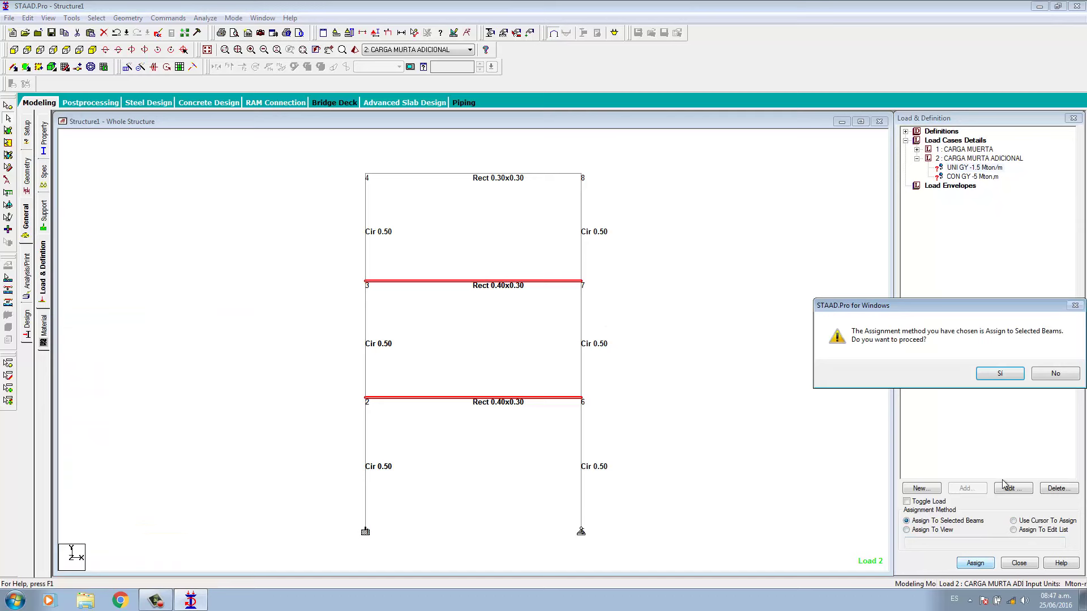
click(1000, 373)
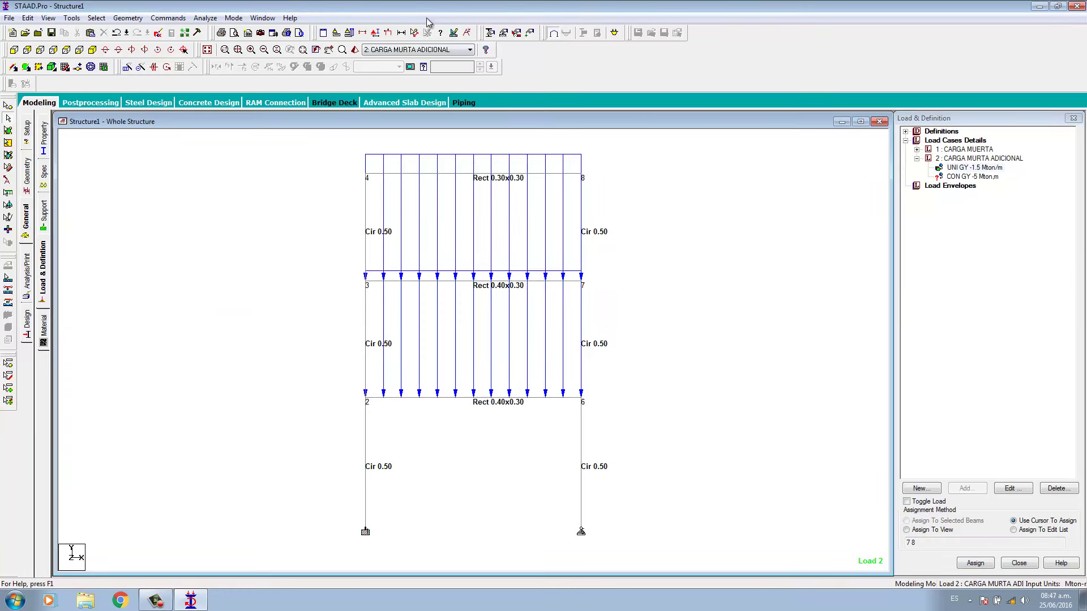
Step: Set the display scale for distributed forces to 2 MTon/m per m
click(453, 32)
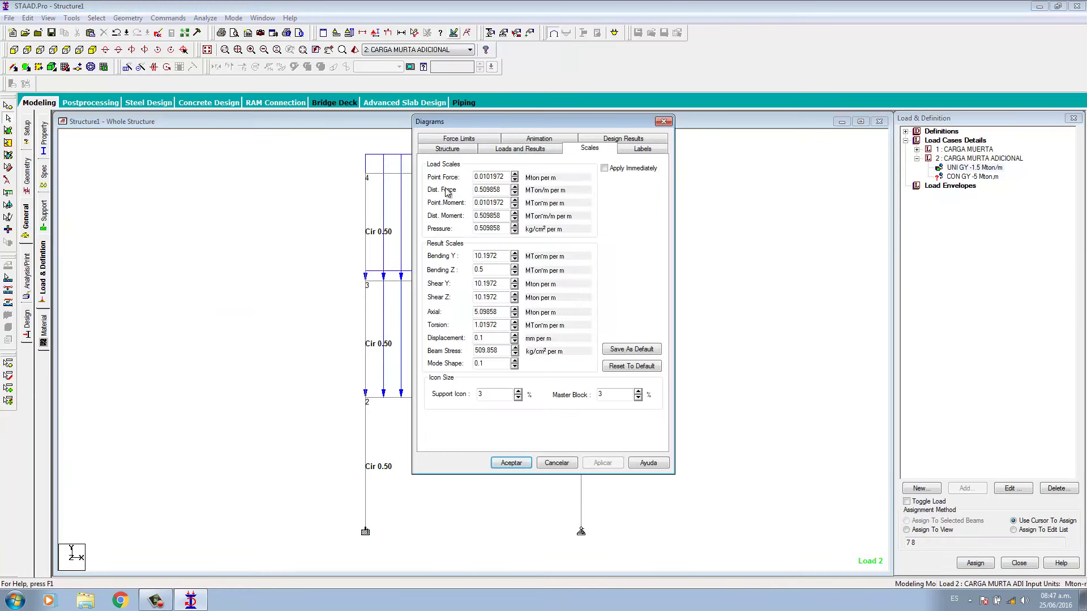
drag(500, 190, 442, 193)
text(1)
click(604, 464)
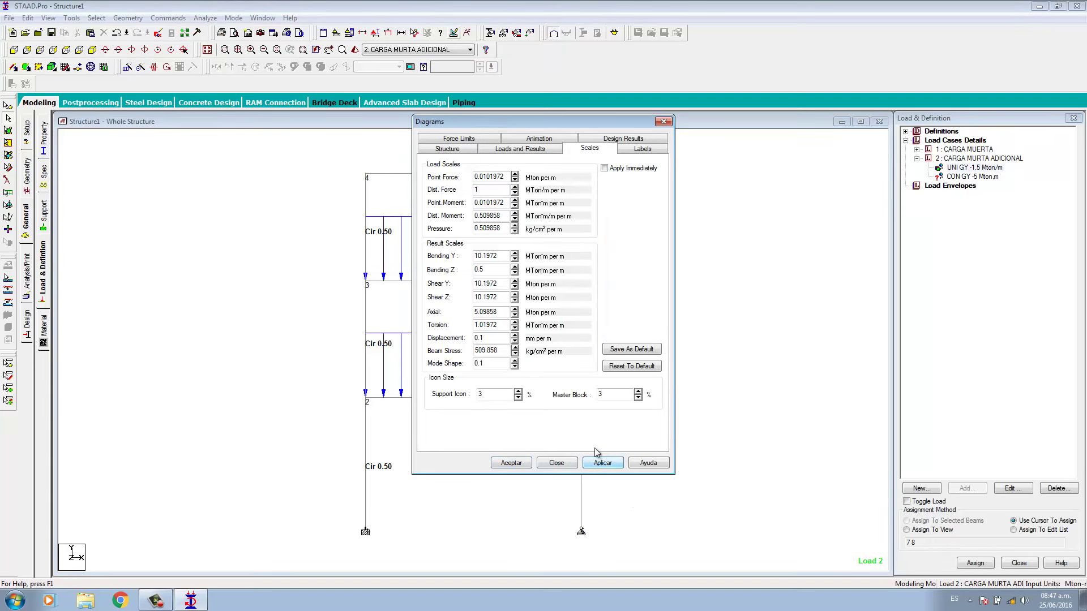
drag(498, 190, 404, 189)
click(604, 464)
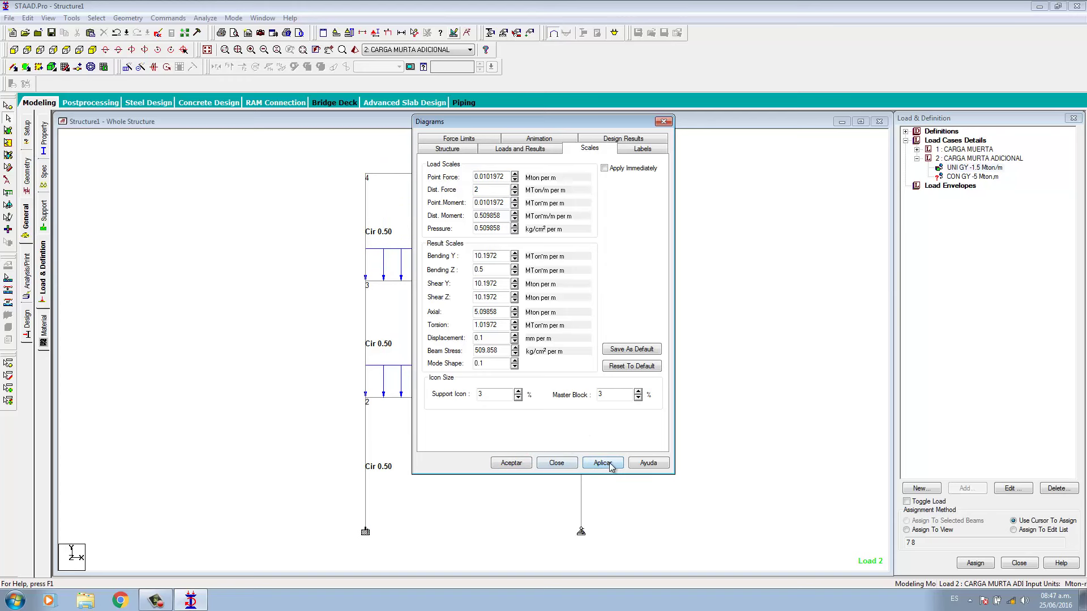
click(508, 463)
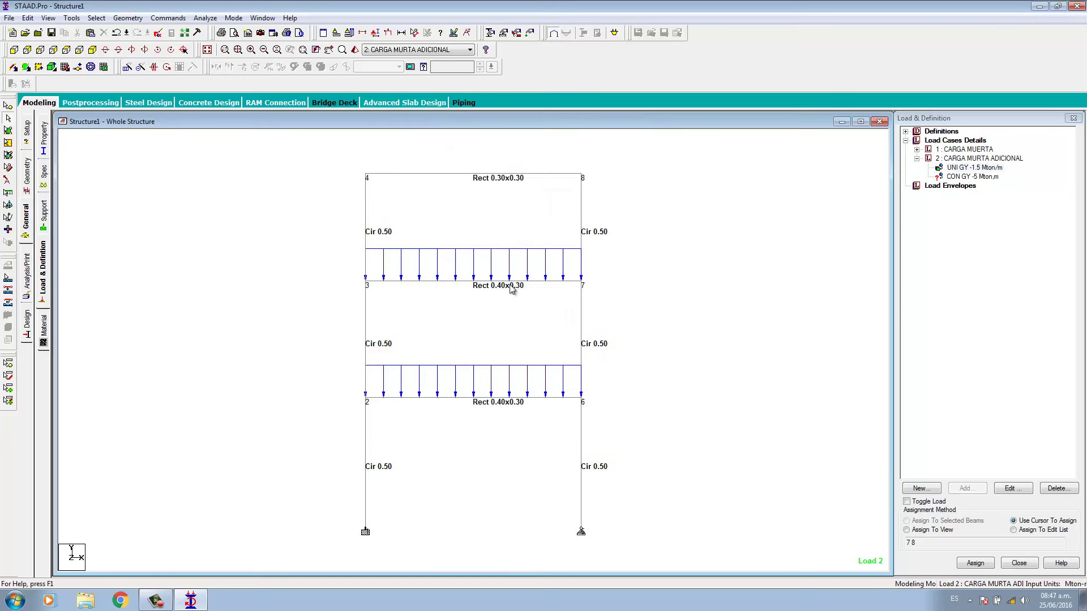
Step: Assign the -5 Mton concentrated load to the top beam between nodes 4 and 8
click(490, 174)
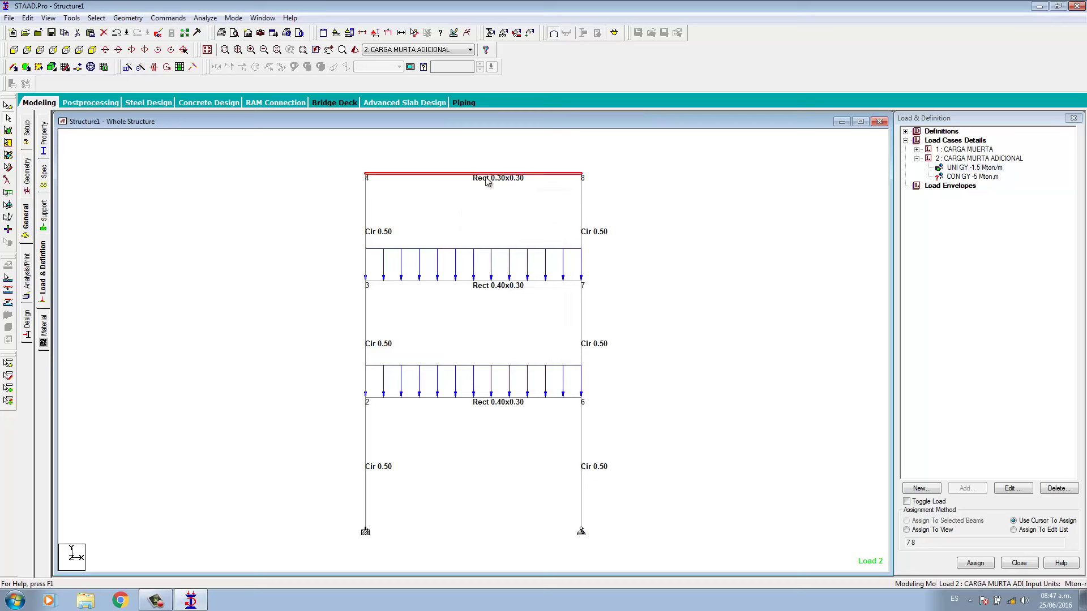
click(972, 176)
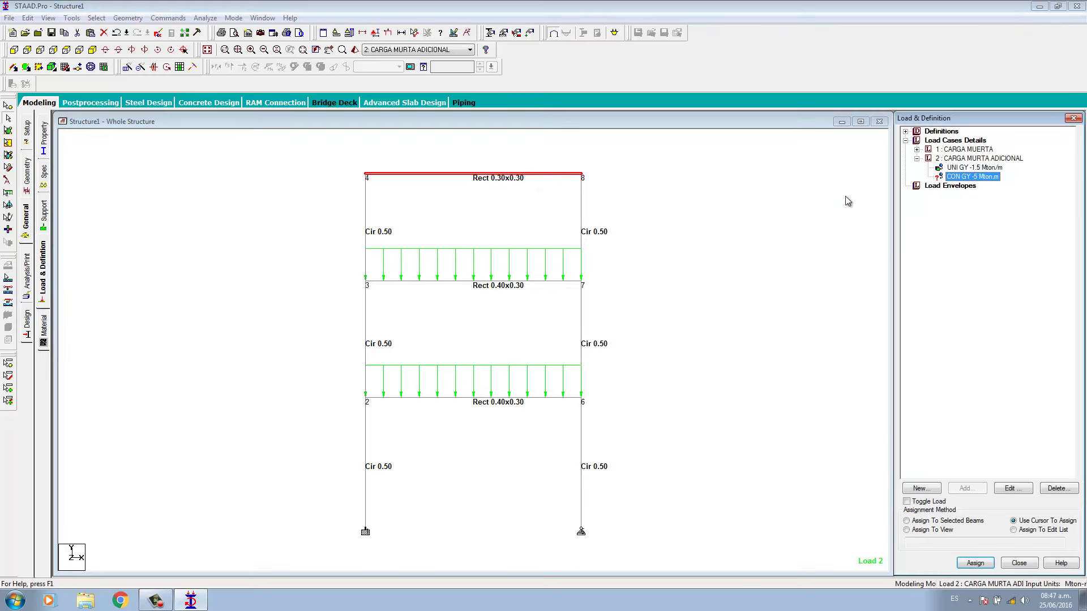
click(918, 521)
click(975, 562)
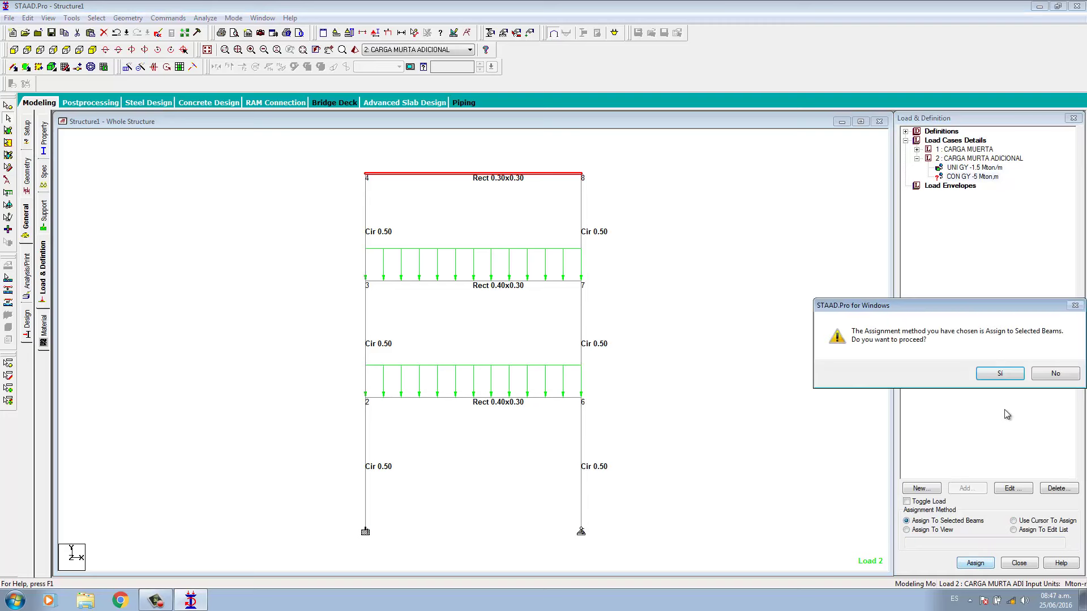
click(1007, 375)
Step: Edit the concentrated load on the top beam so its distance d1 is 1 m
click(966, 177)
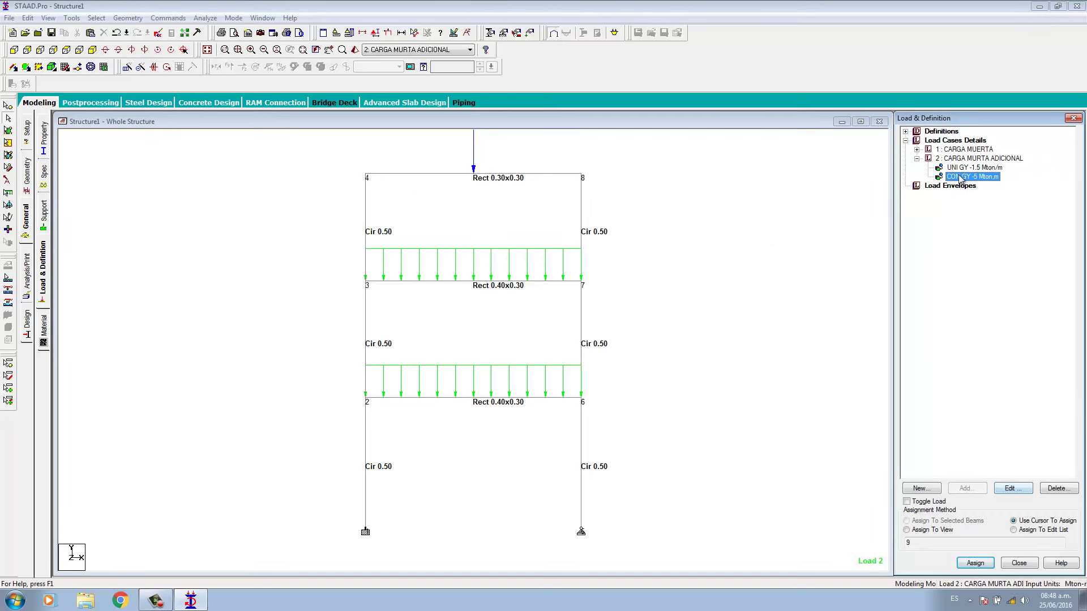
click(1011, 489)
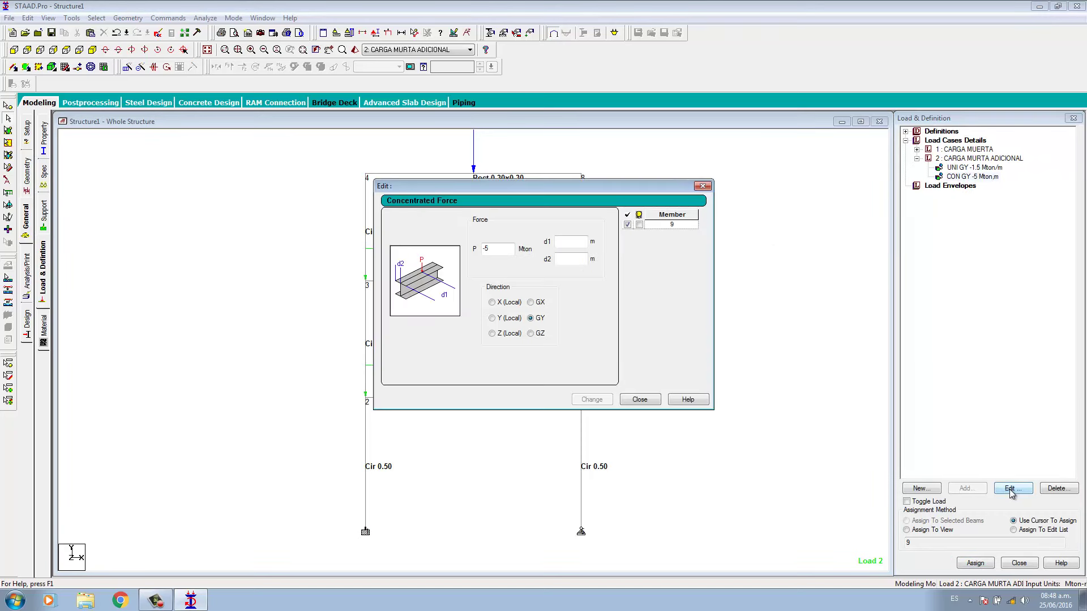
click(482, 249)
text(1)
click(592, 400)
click(642, 400)
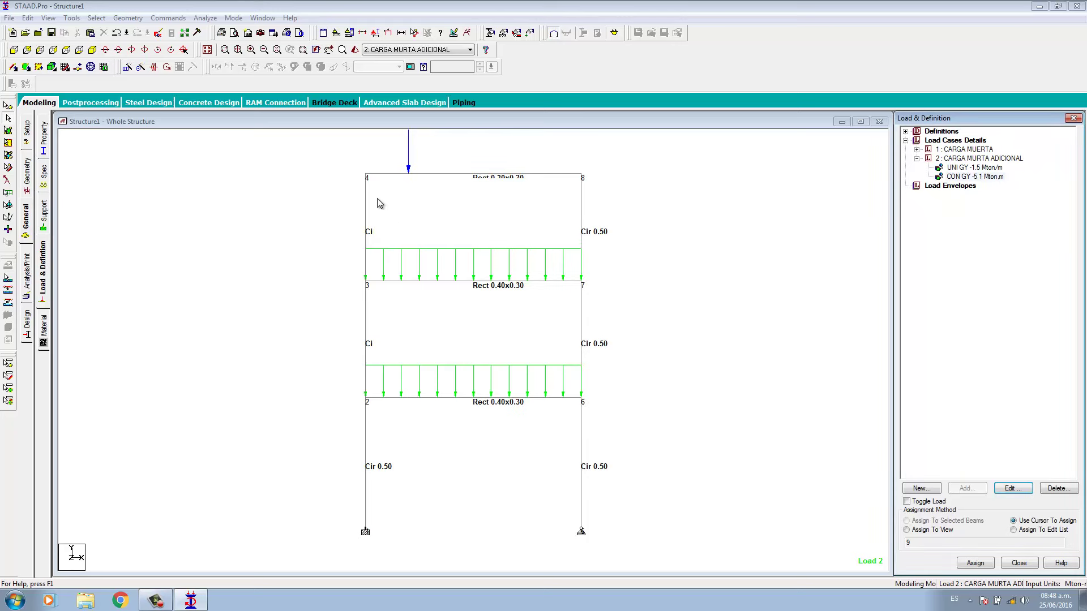
click(416, 173)
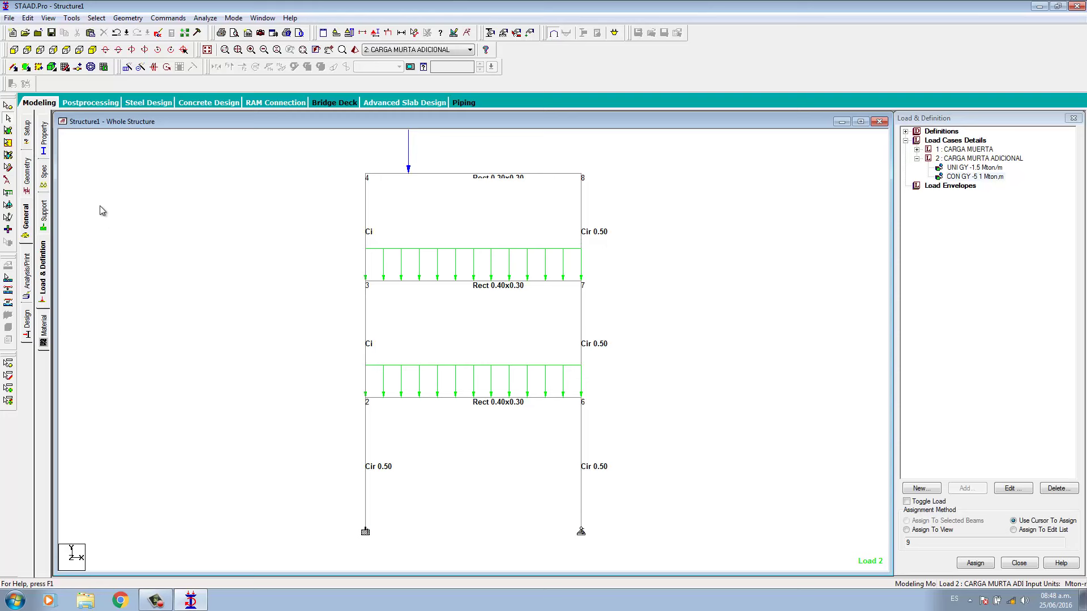
Step: Set the display scale for point forces to 2 Mton per m
scroll(379, 526, down, 1)
scroll(387, 518, down, 1)
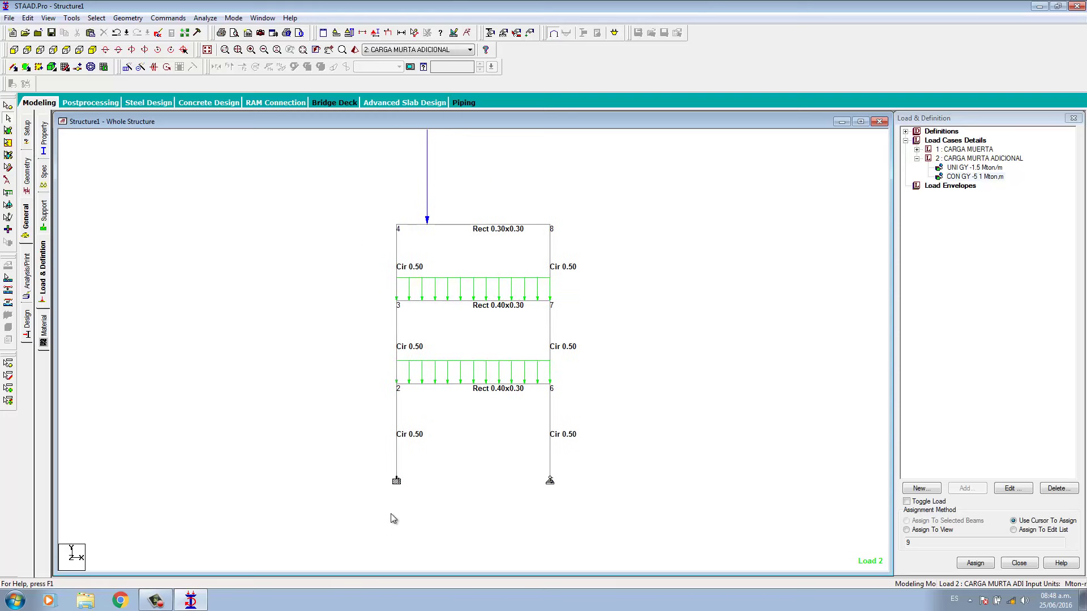
scroll(399, 487, down, 2)
scroll(437, 170, up, 1)
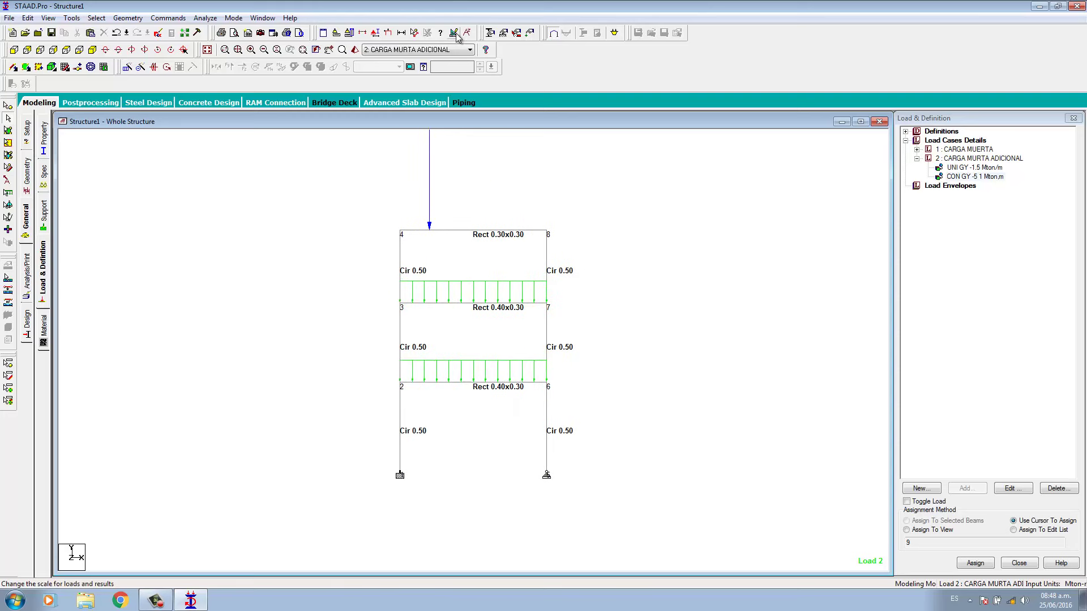
click(453, 32)
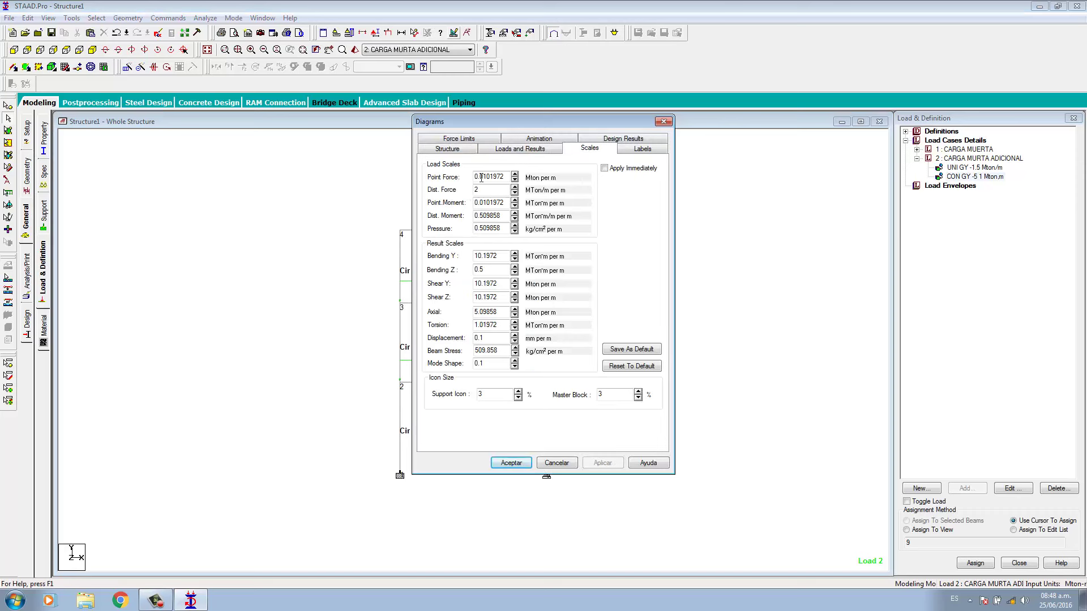
drag(503, 177, 388, 176)
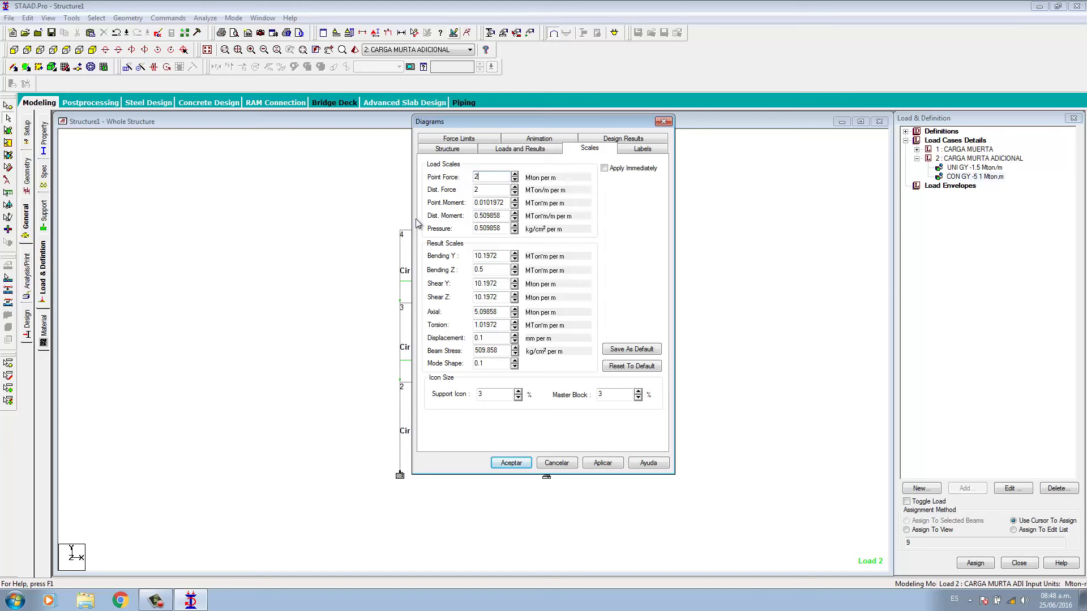
click(523, 464)
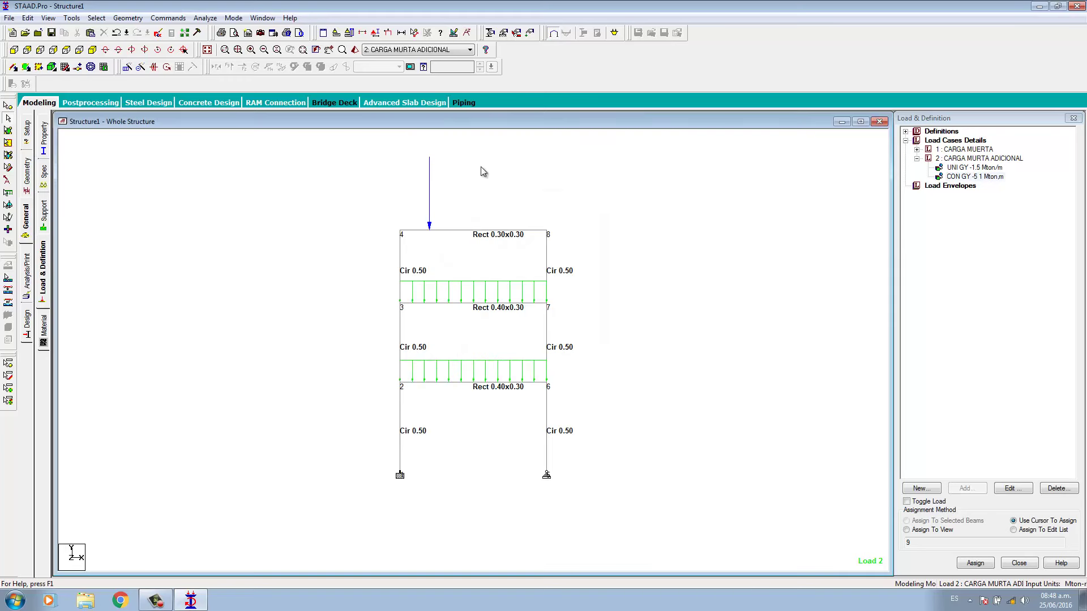
Step: Turn on the load value labels in the structure view
click(377, 35)
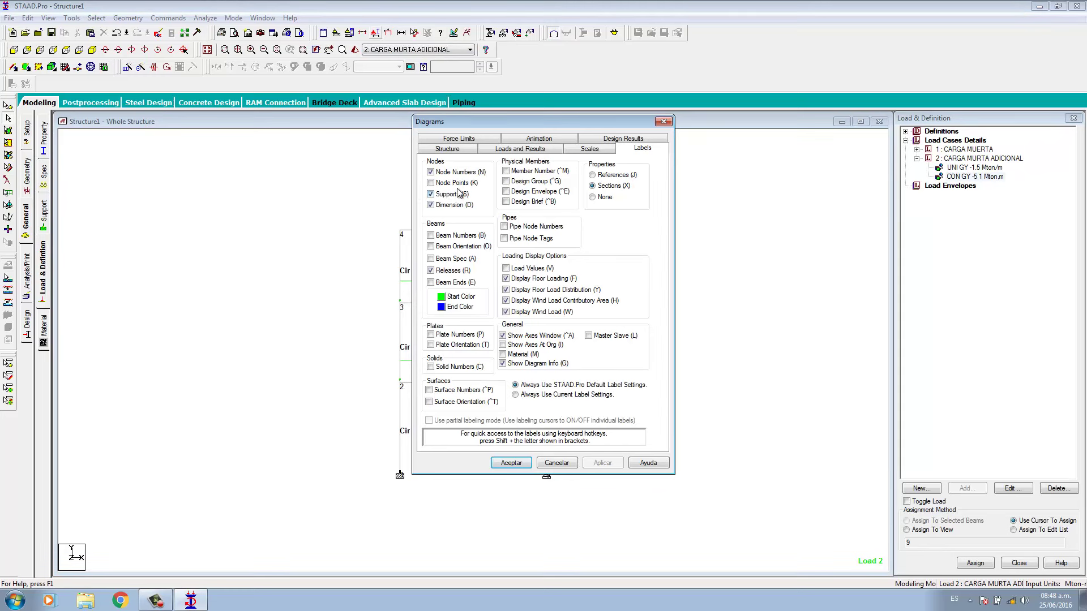
click(506, 268)
click(511, 463)
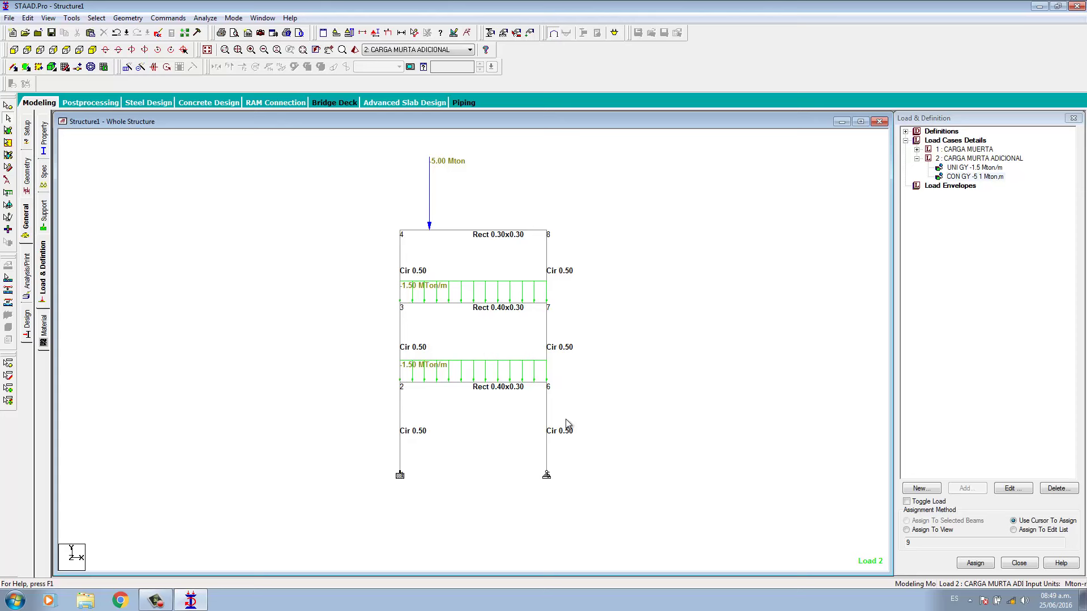
Step: Add a uniform member moment of -2 Mton-m/m in direction GY to load case 2 CARGA MURTA ADICIONAL
click(460, 239)
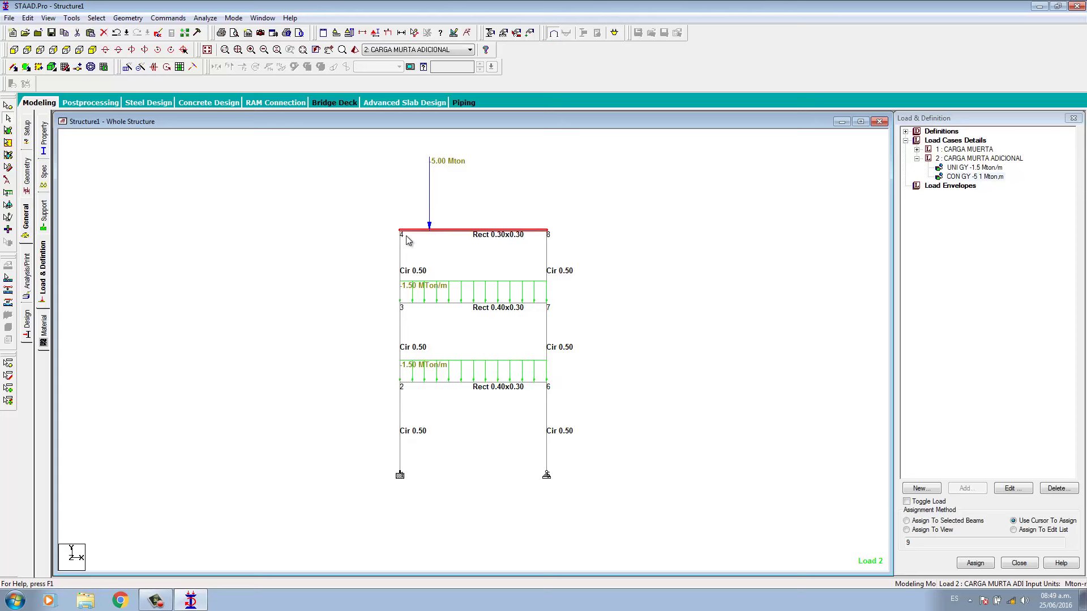
click(967, 164)
click(479, 236)
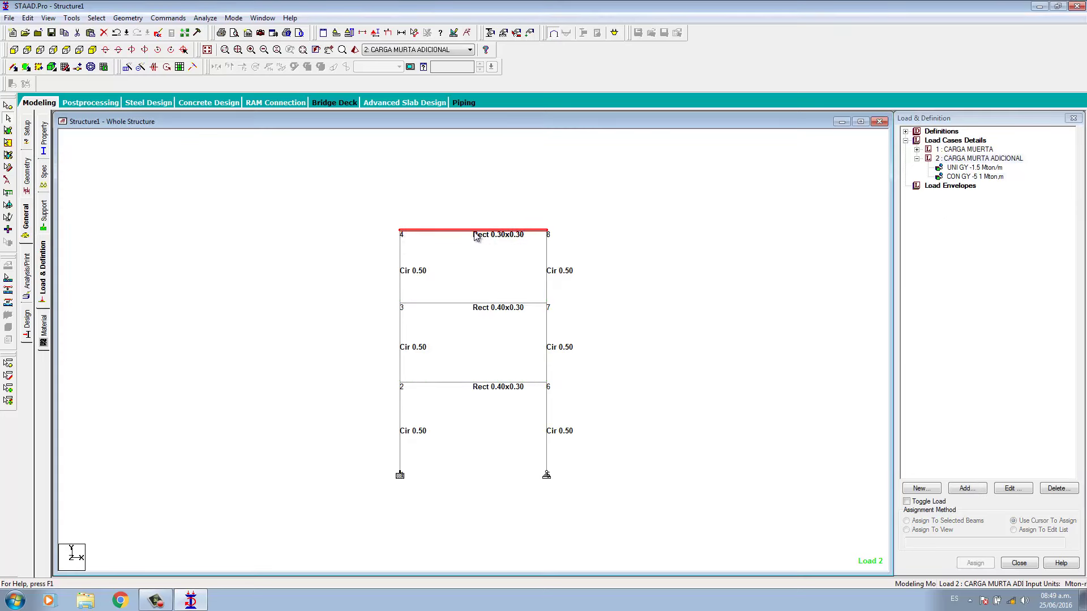
click(967, 160)
click(969, 177)
click(971, 159)
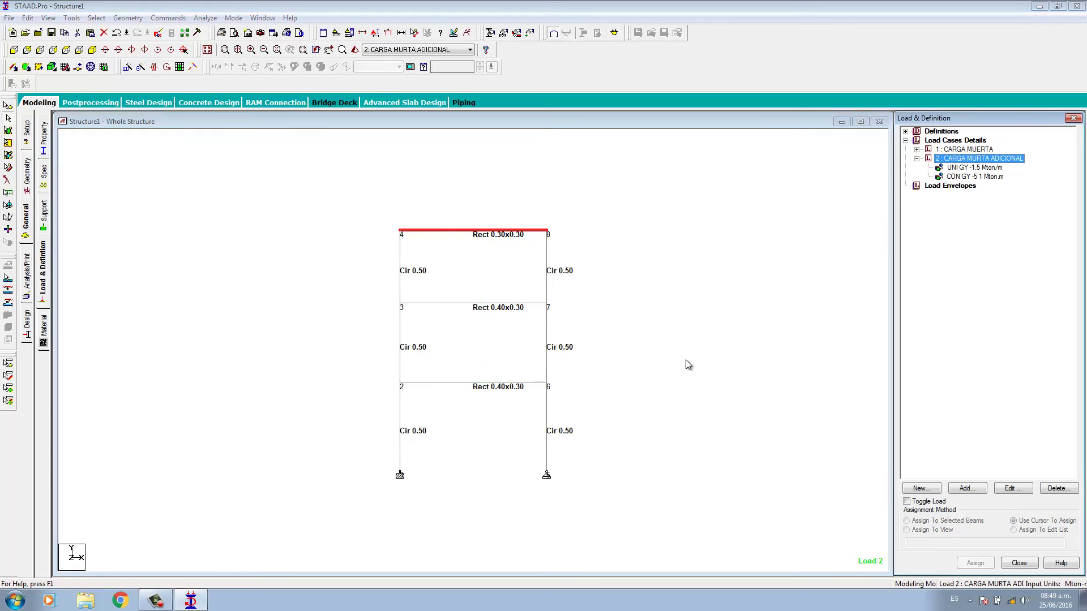
click(969, 487)
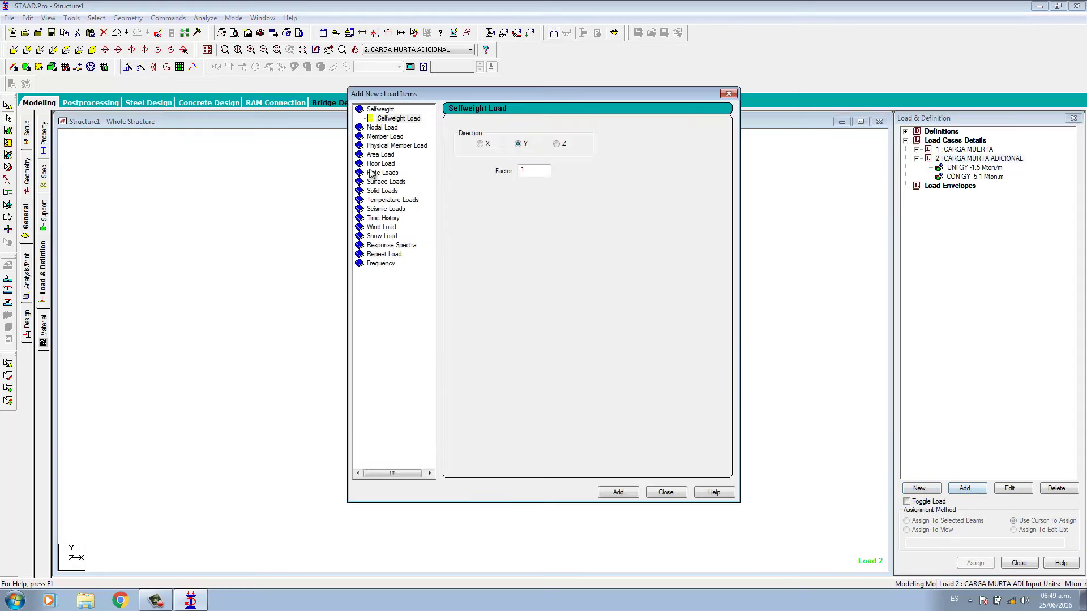
click(383, 137)
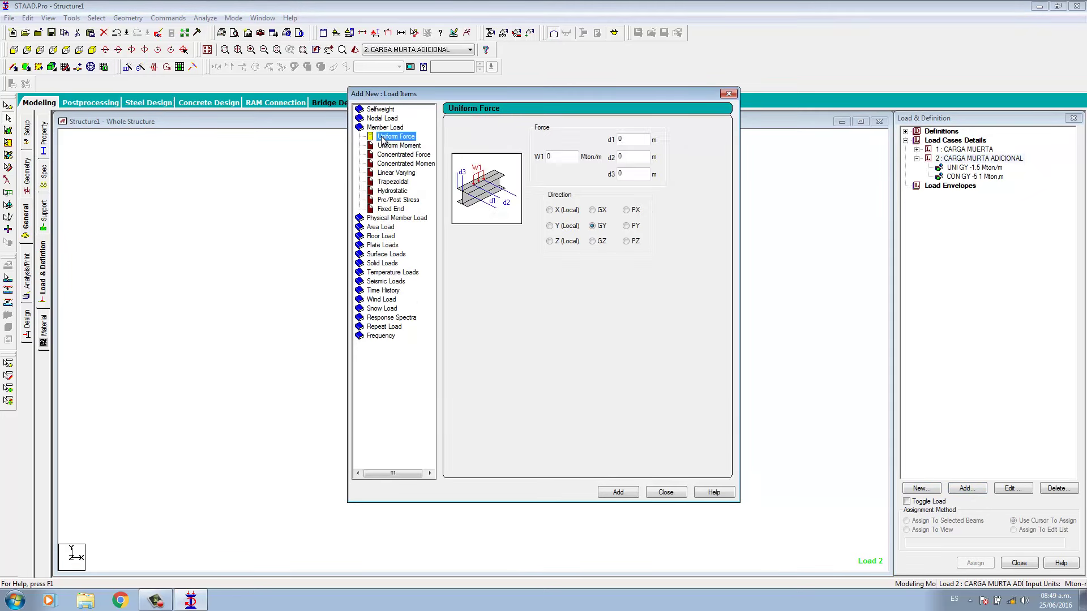
click(395, 176)
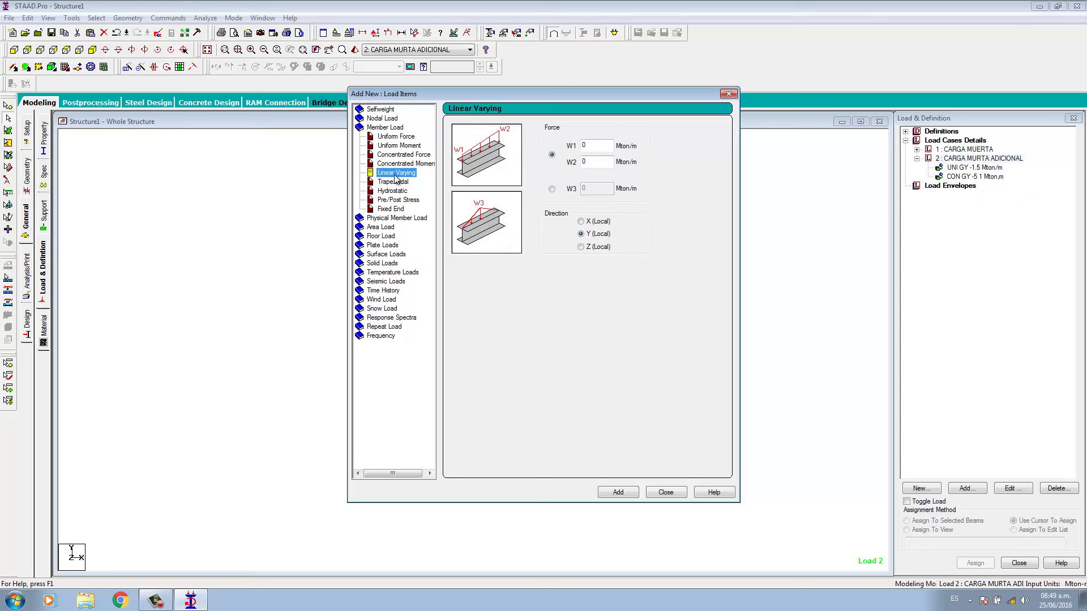
click(403, 146)
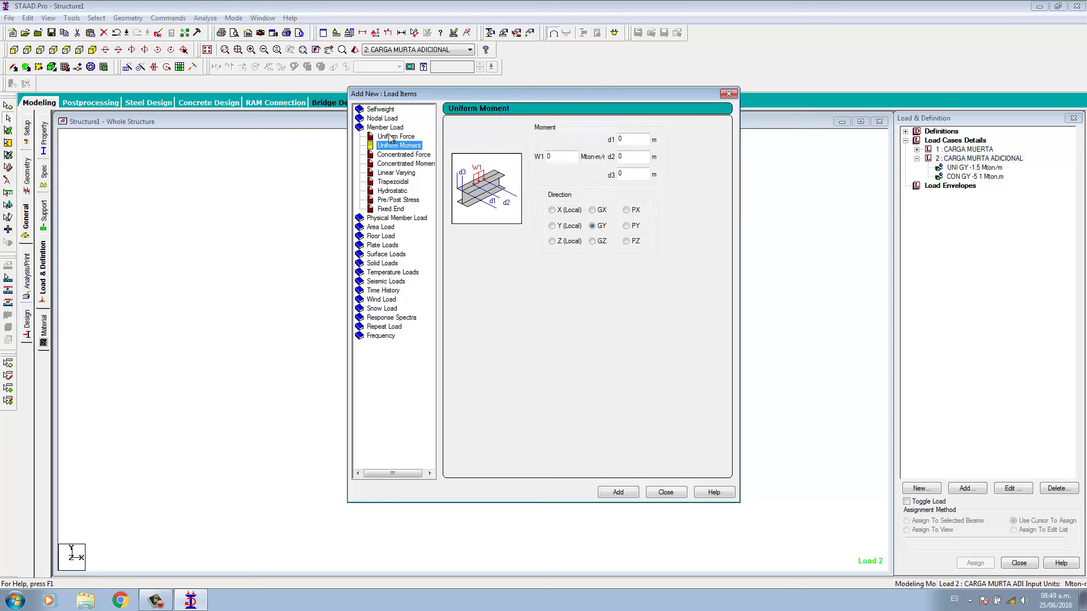
click(560, 156)
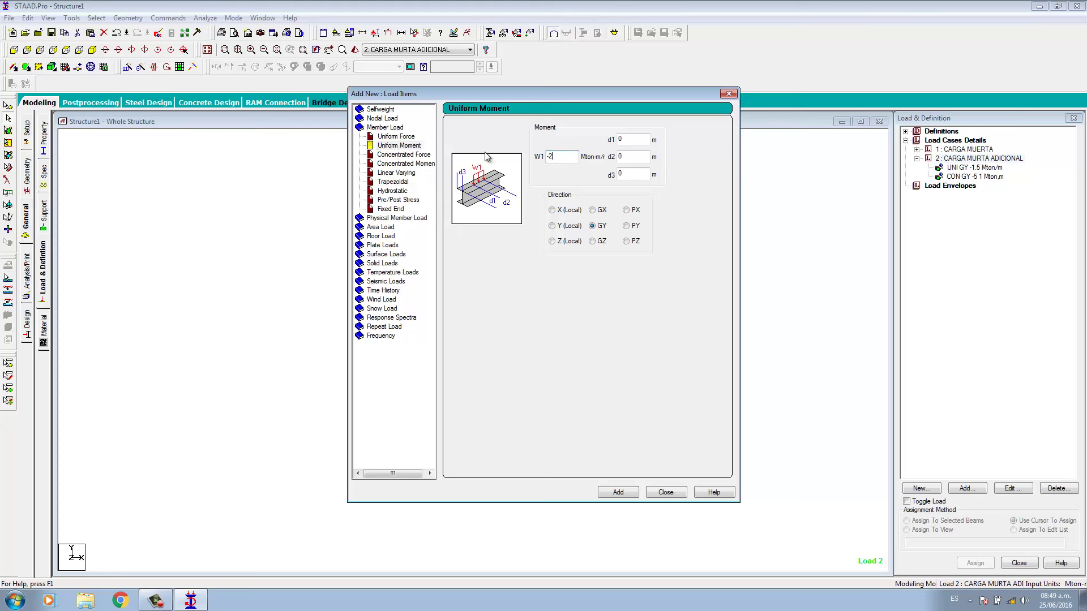
click(619, 492)
click(665, 492)
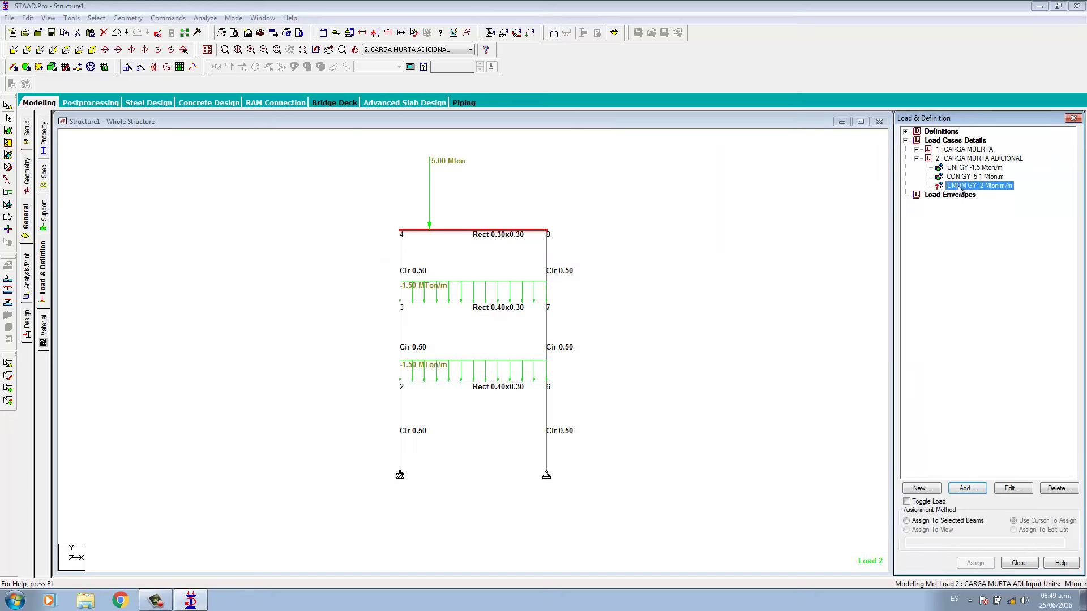
Step: Assign the uniform moment to the top beam between nodes 4 and 8 and show the frame in isometric view
click(497, 233)
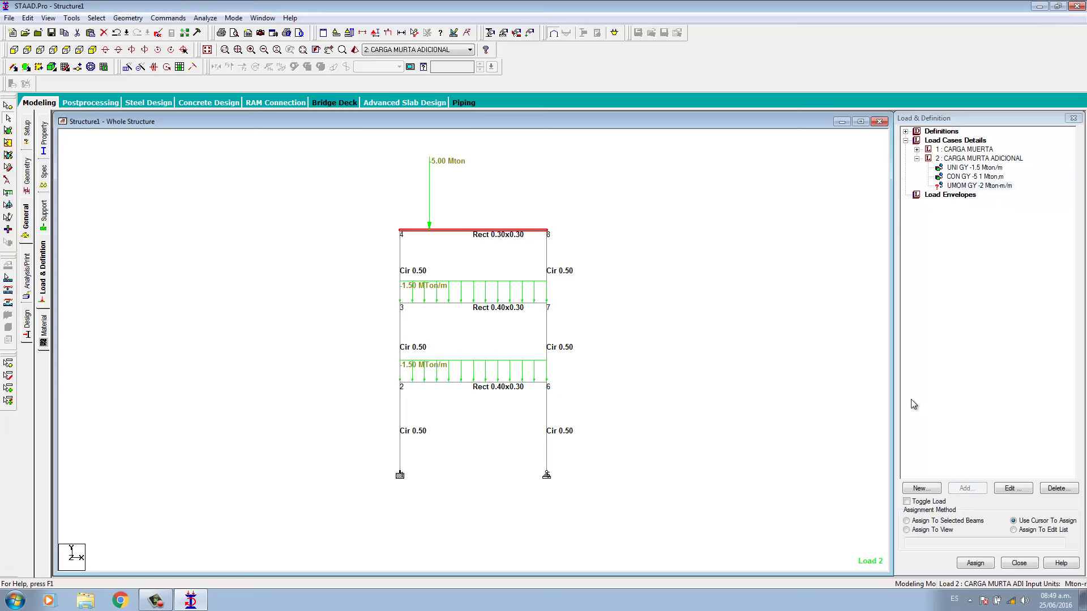
click(919, 521)
click(974, 563)
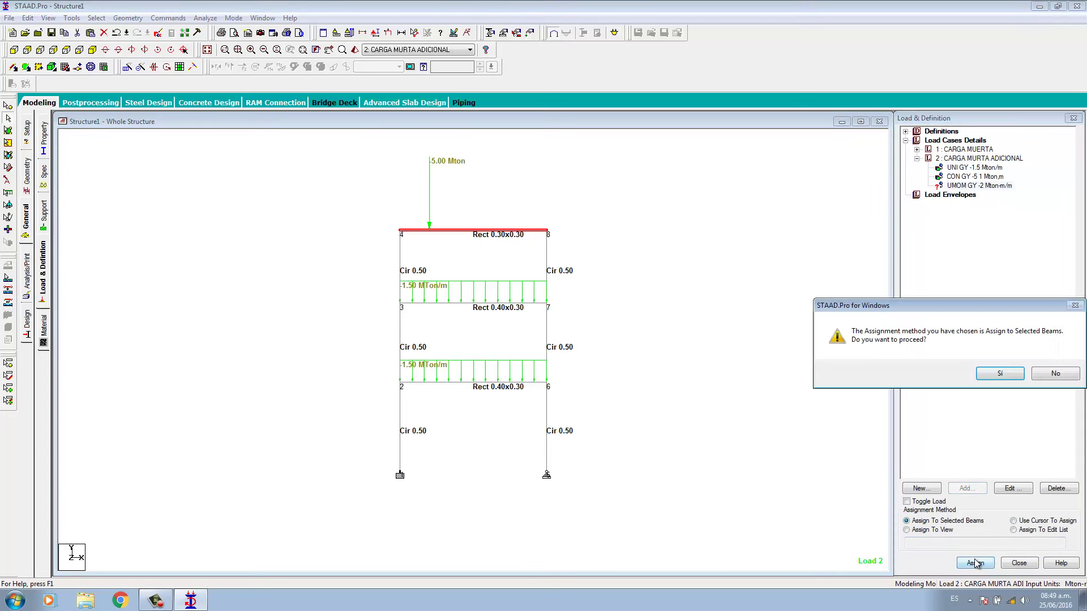
click(999, 374)
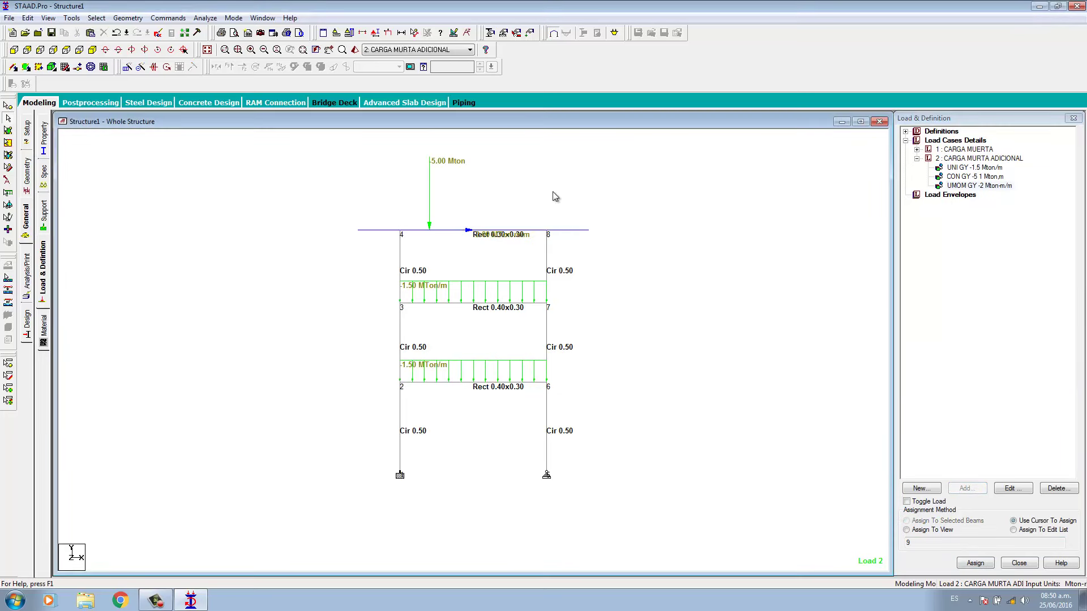
click(93, 50)
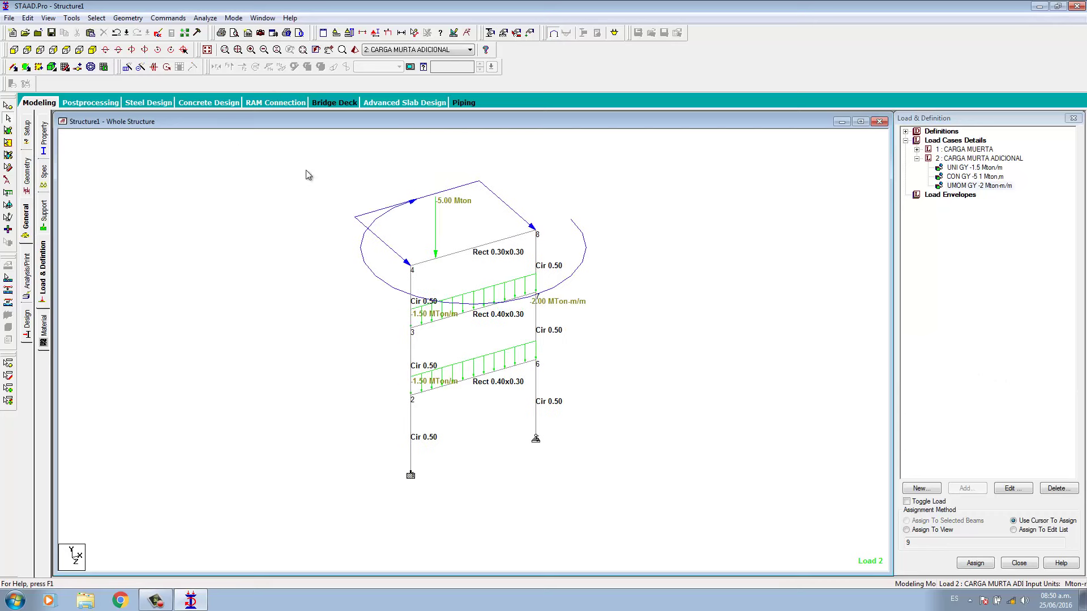
Step: Change the direction of the -2 Mton-m/m uniform moment on the top beam to GX
click(964, 186)
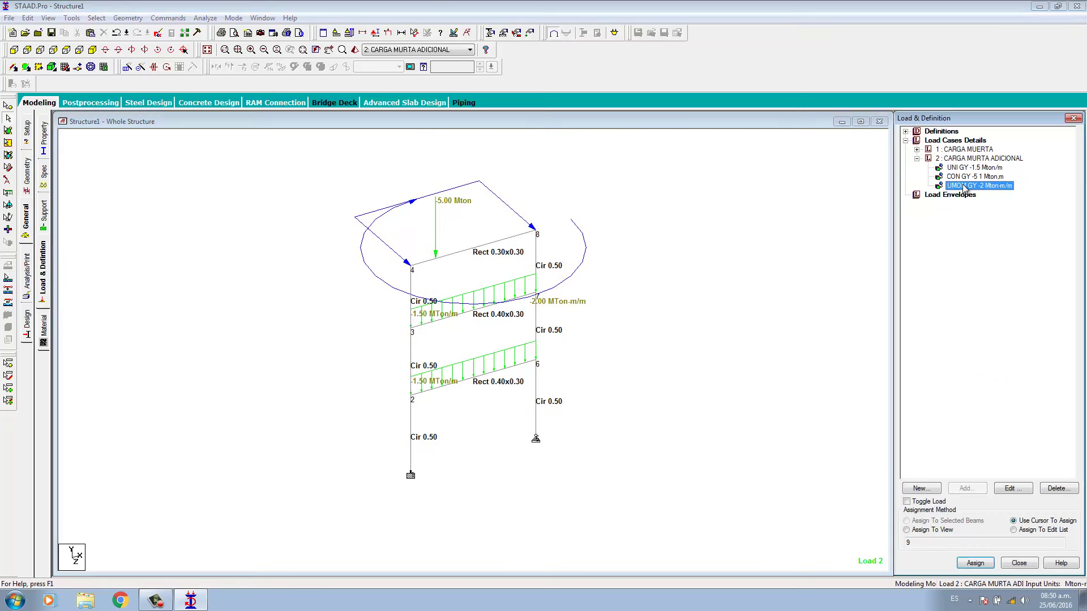
click(1011, 489)
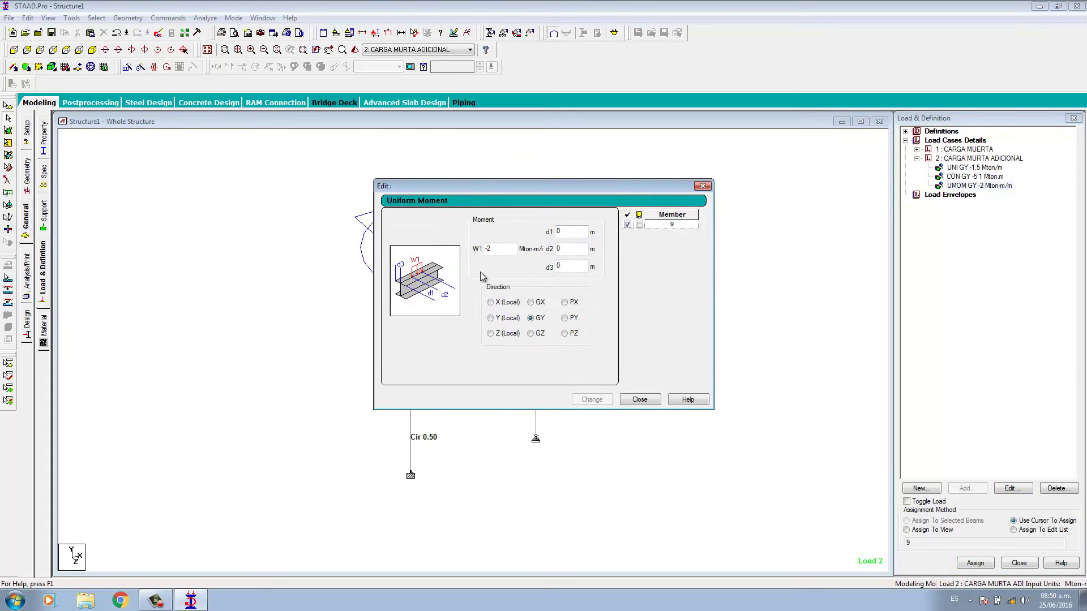
click(538, 303)
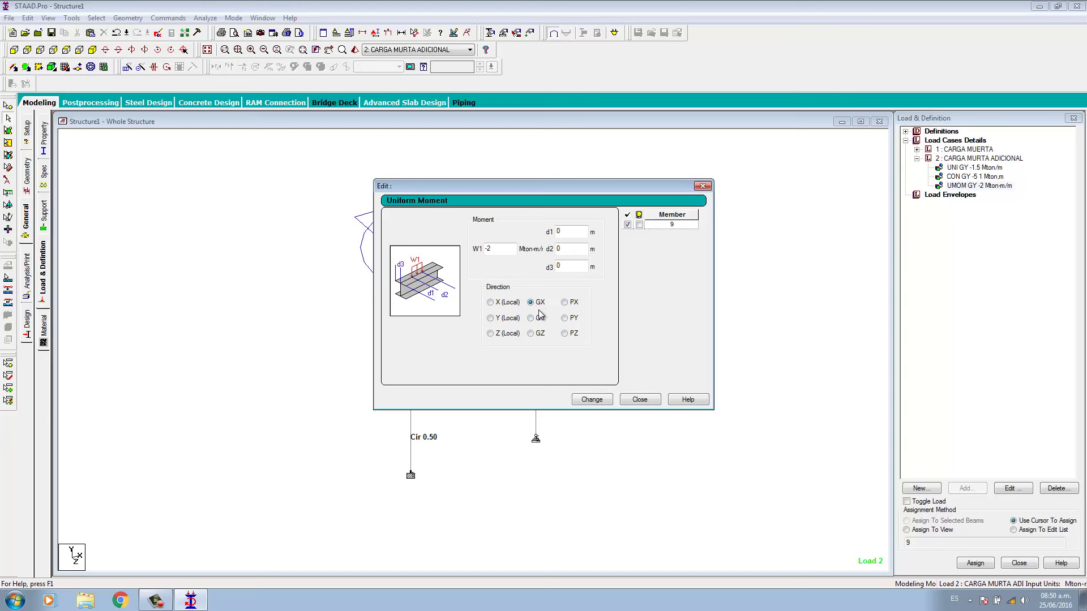
click(592, 400)
click(623, 401)
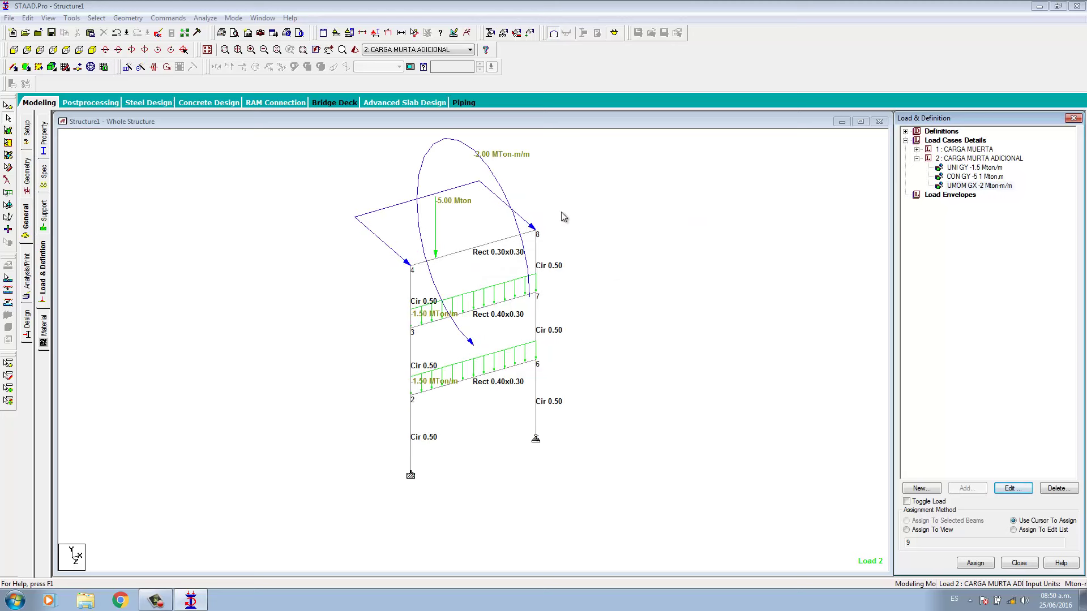
Step: Switch the top beam's uniform moment direction from global to X (Local)
click(987, 187)
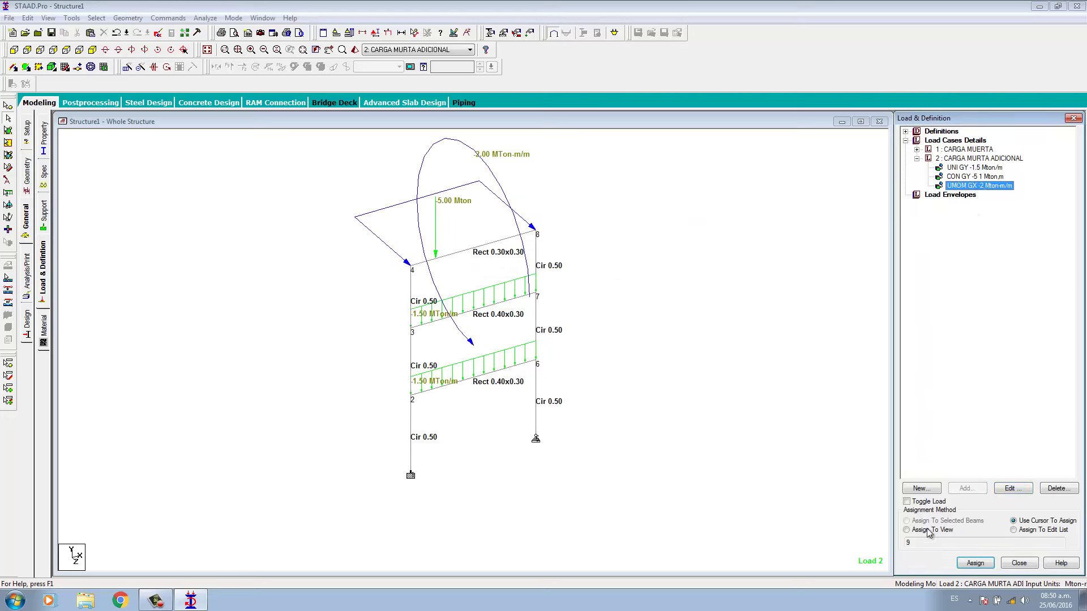
click(1015, 489)
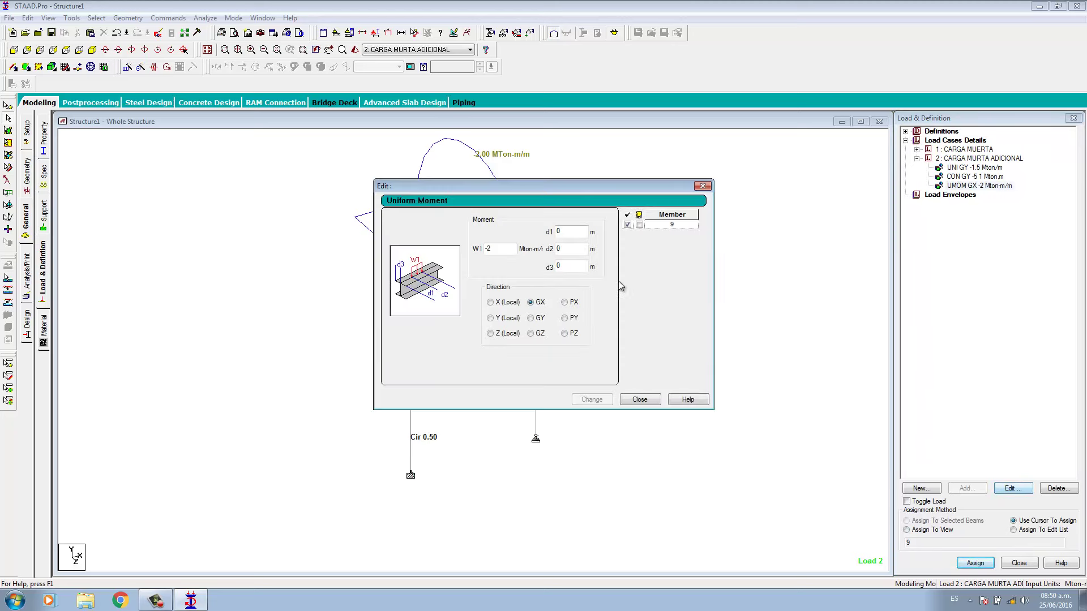
click(501, 304)
click(592, 400)
click(631, 398)
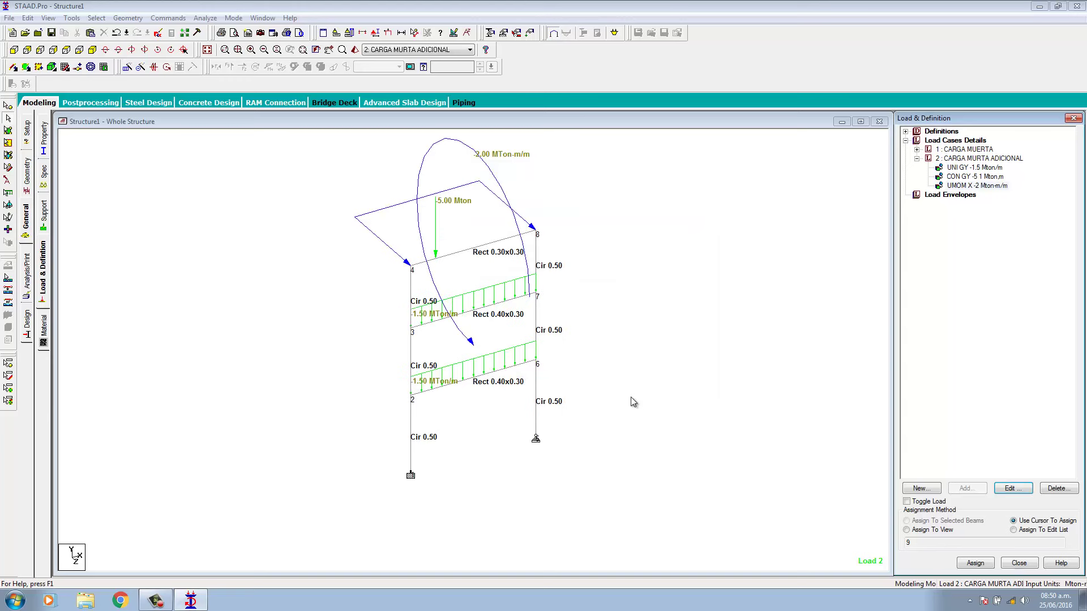
Step: Accept the automatic save and change the uniform moment's direction to Y (Local)
click(966, 187)
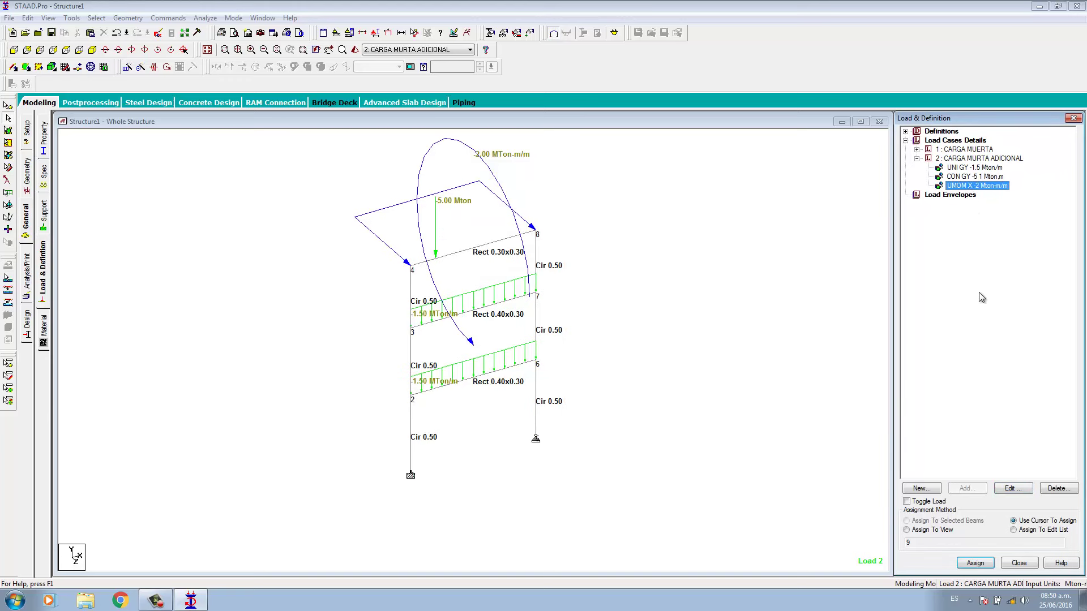
click(1011, 489)
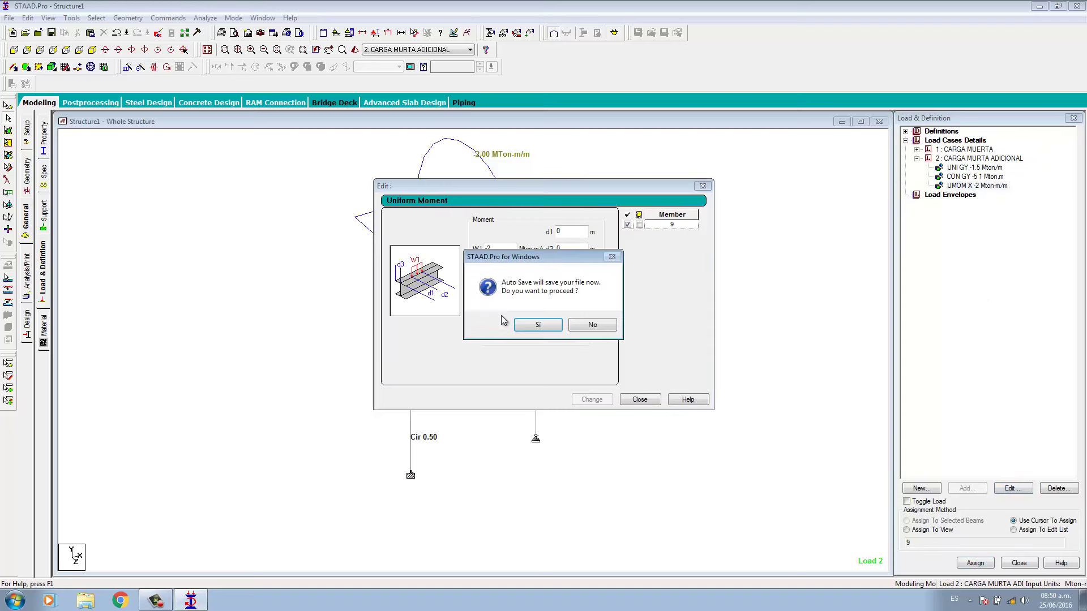
click(535, 325)
click(475, 319)
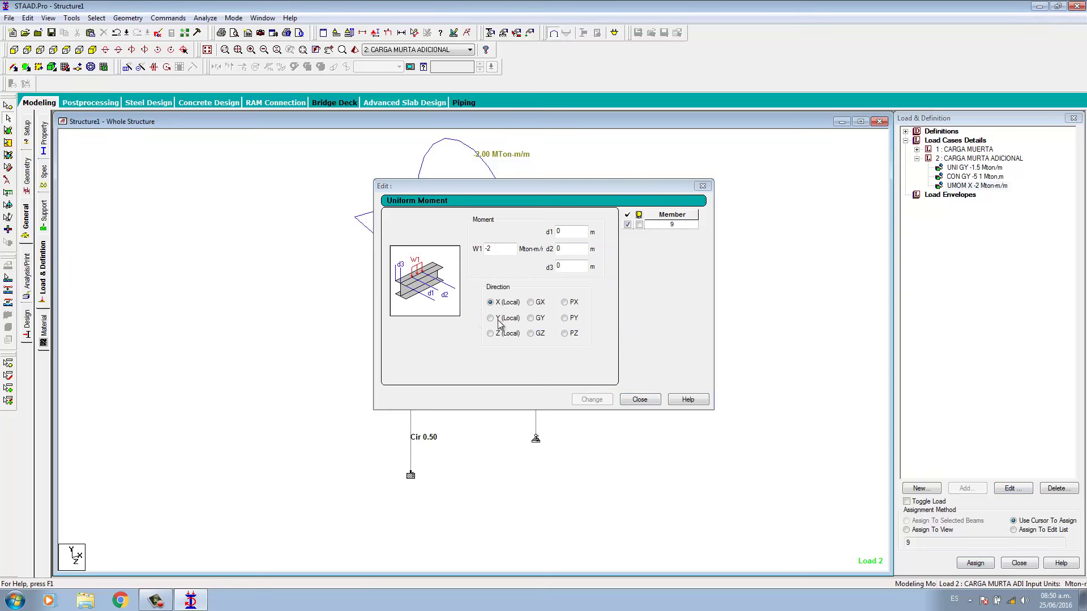
click(501, 323)
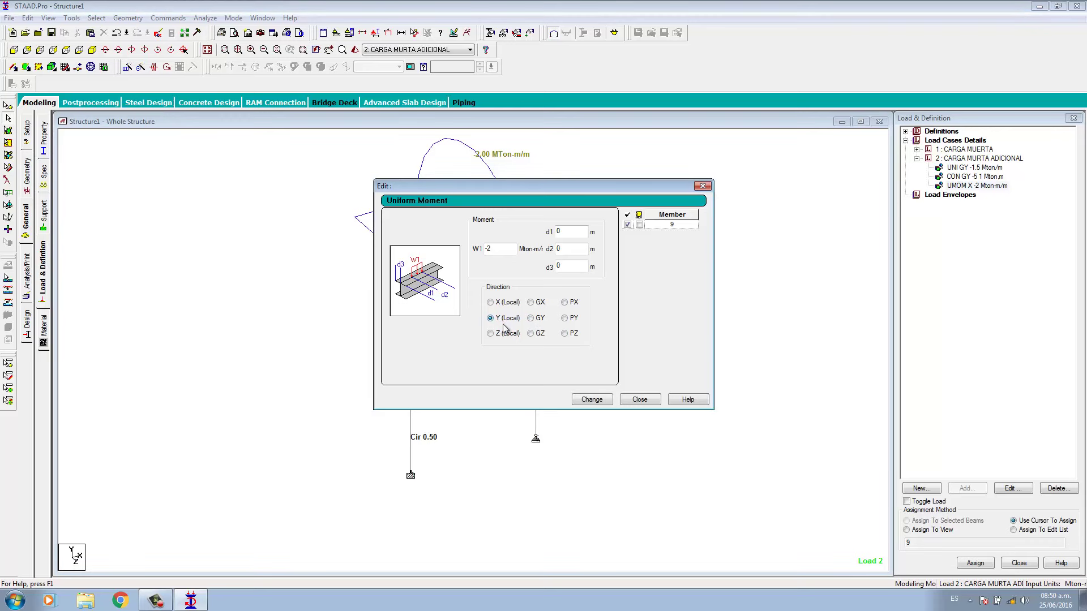
click(592, 400)
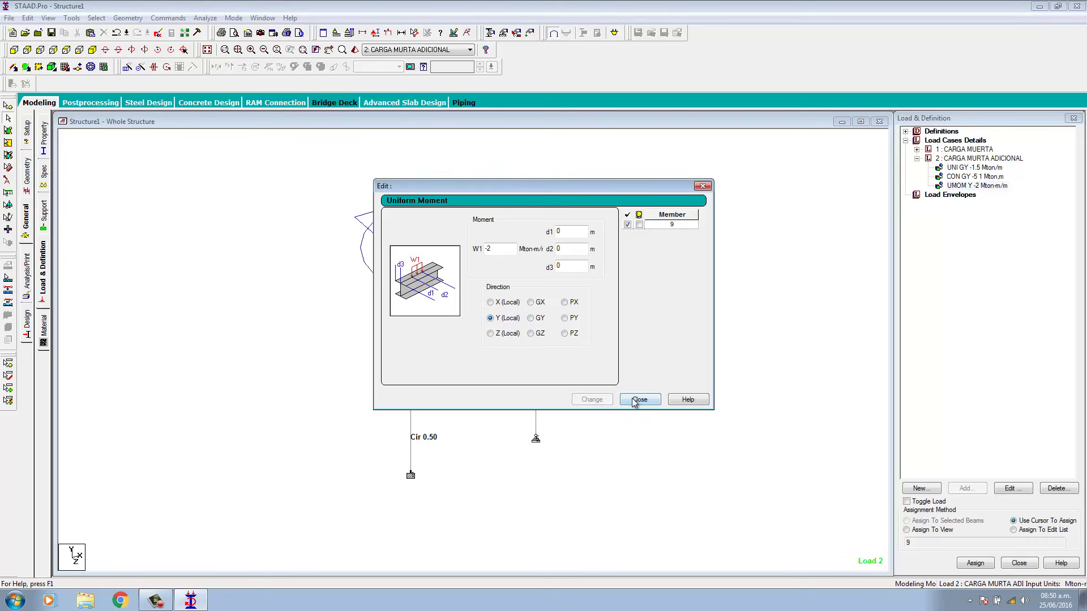
Step: Change the uniform moment's direction to Z (Local) and uncover the frame to view the result
click(490, 333)
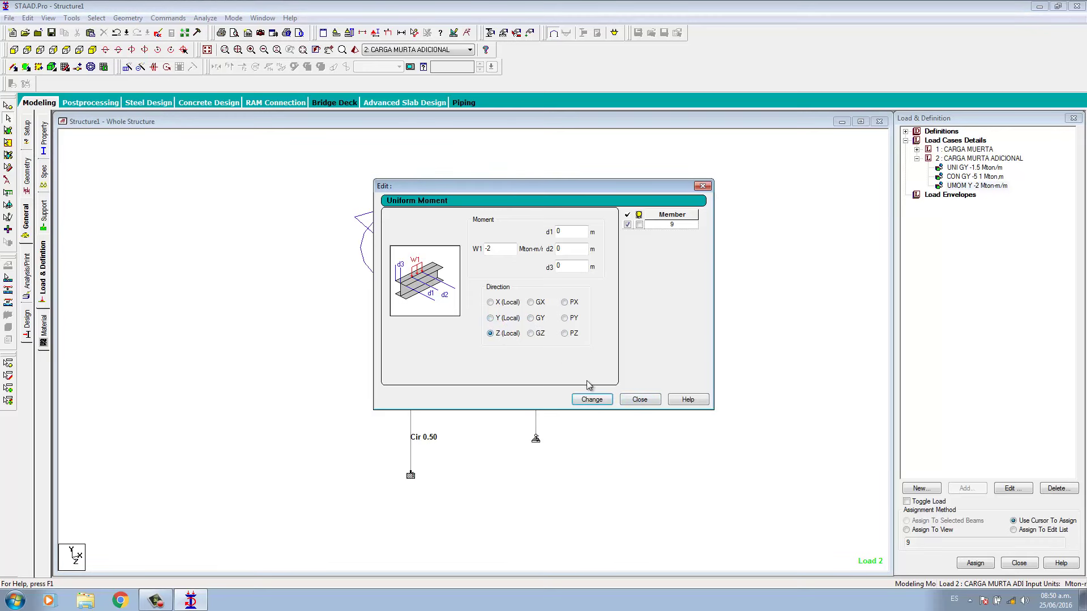
click(592, 399)
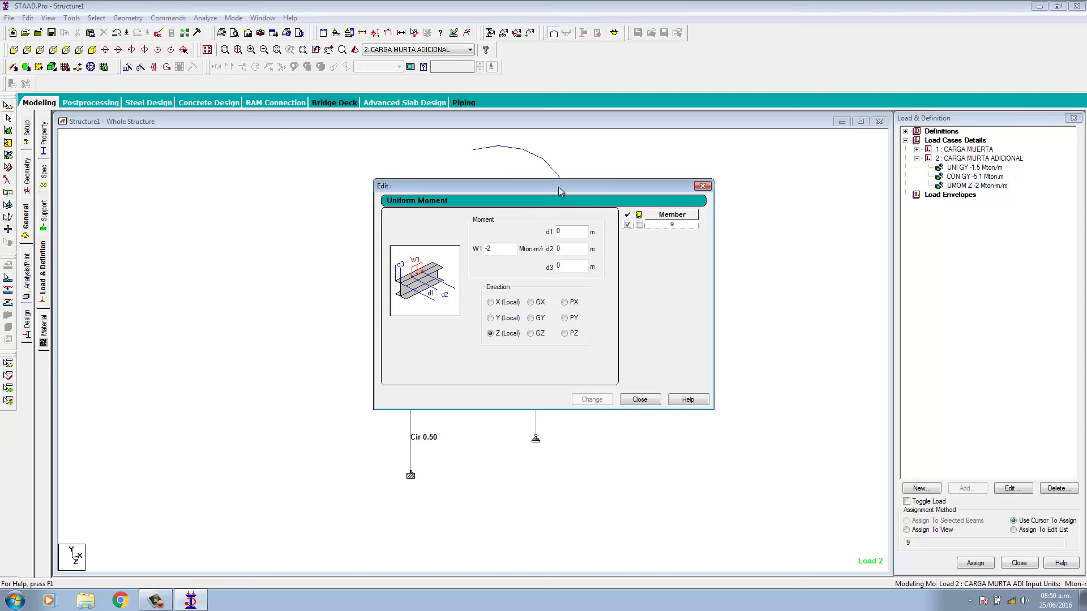
drag(559, 187, 698, 317)
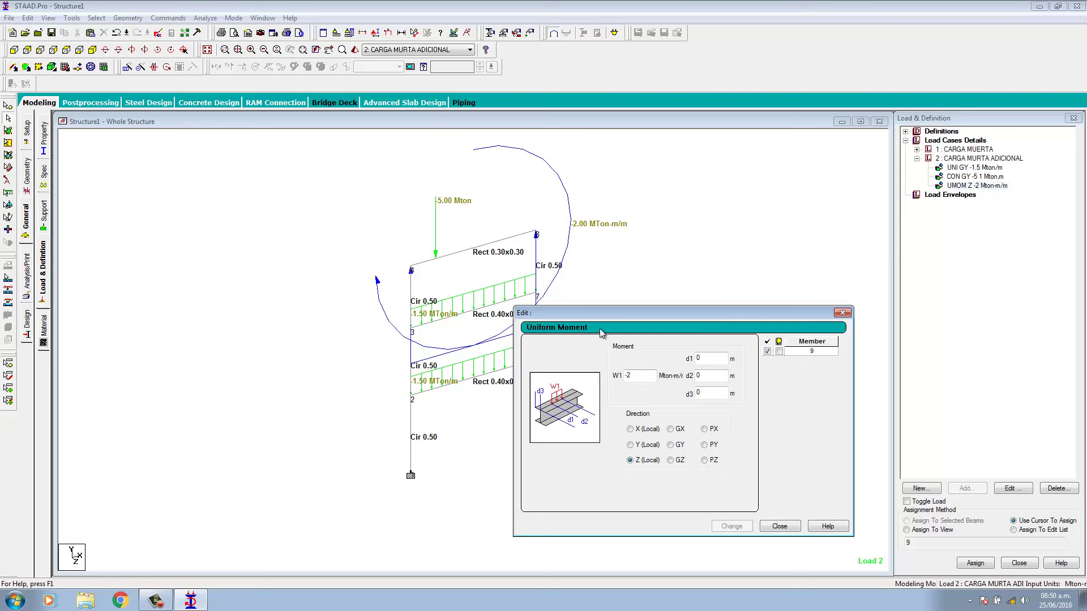
drag(627, 318, 642, 273)
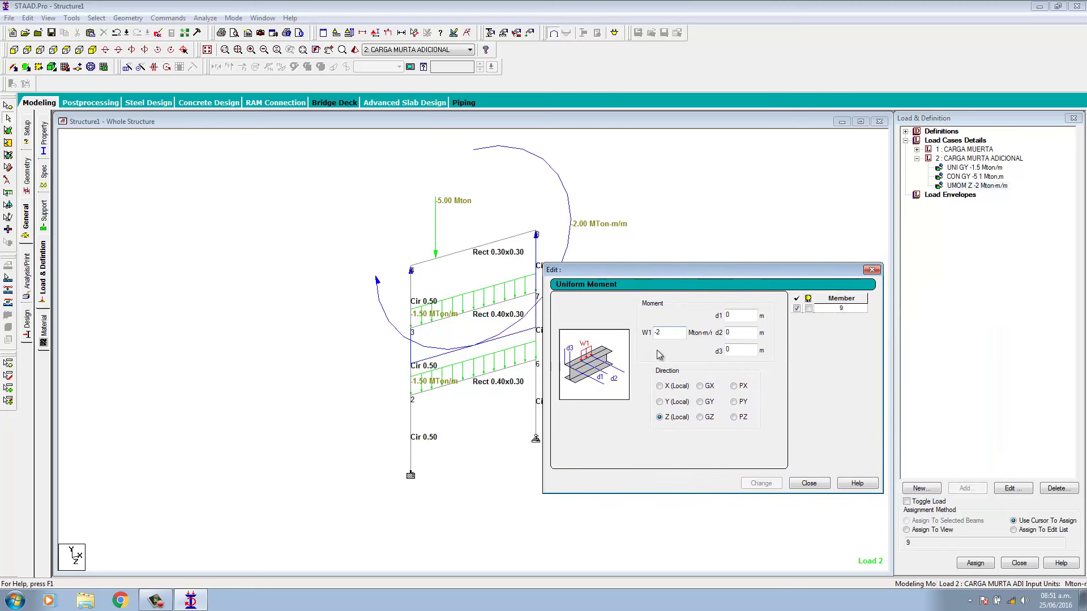
Step: Set the uniform moment's direction to X (Local) and check the top beam's geometry data
click(668, 386)
click(762, 485)
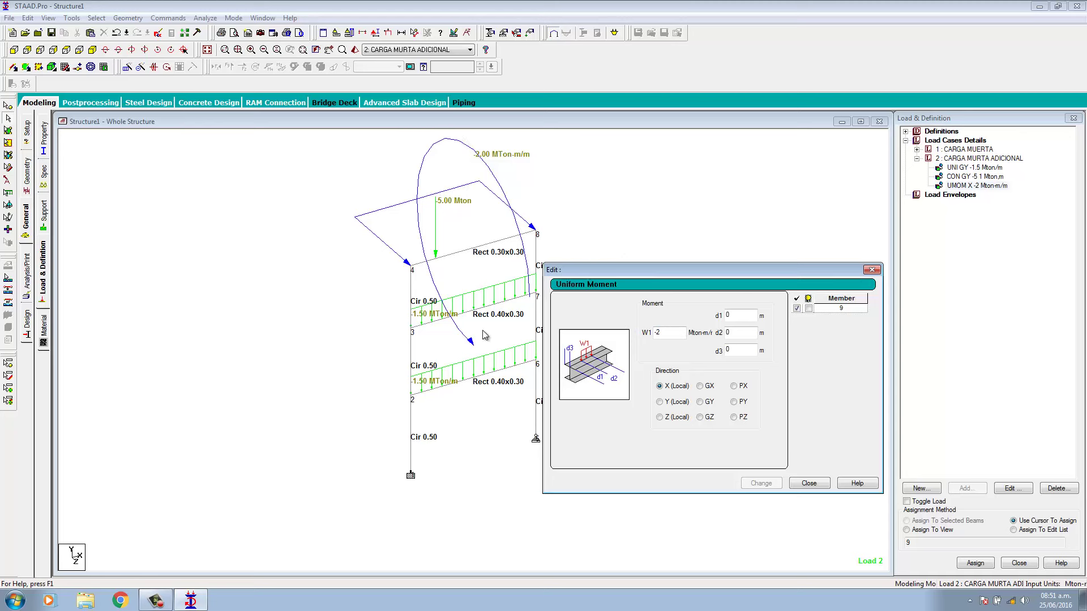
click(429, 267)
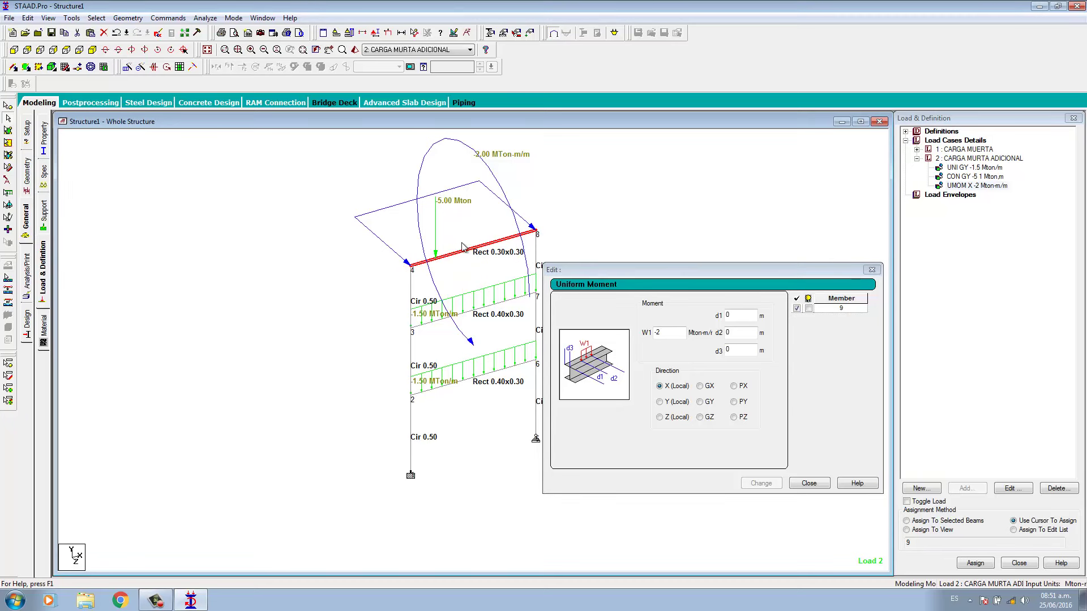
double_click(485, 245)
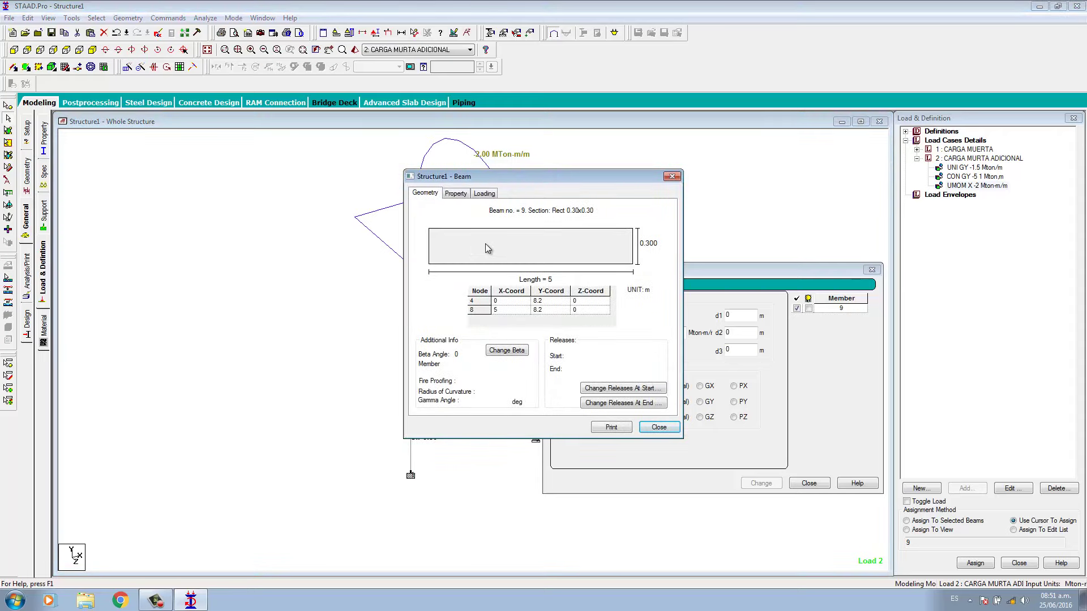
click(671, 177)
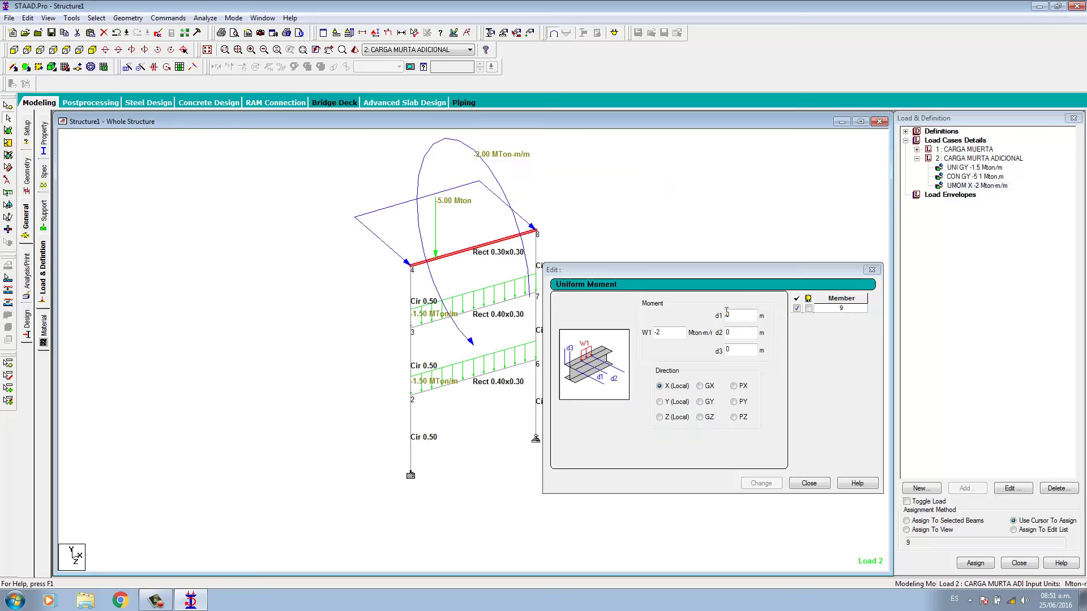
click(808, 484)
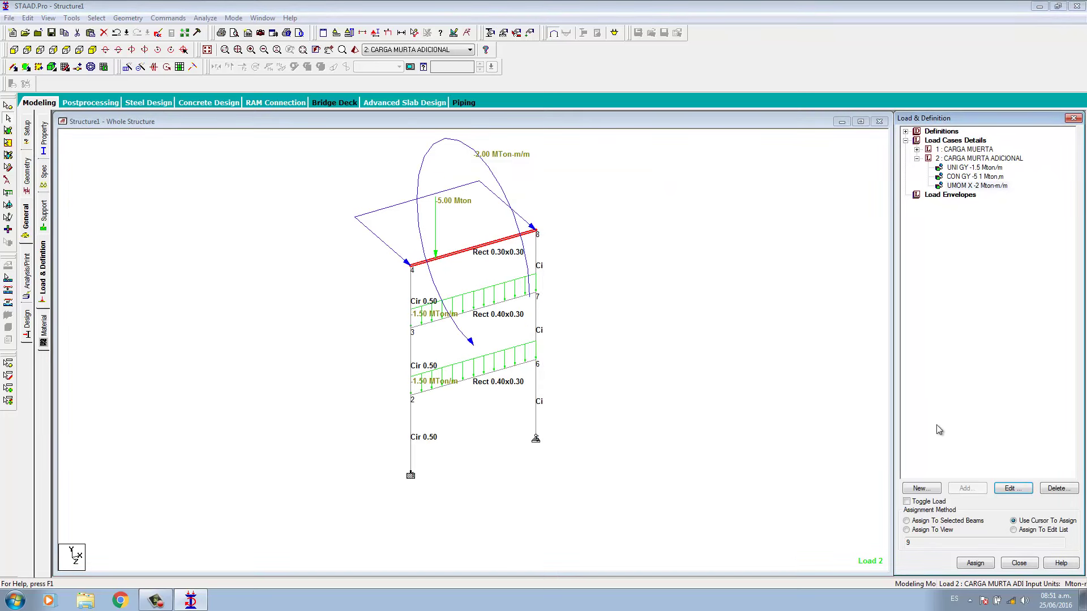
Step: Review the nodal and member load types available for load case 2 CARGA MURTA ADICIONAL, from uniform force through fixed end
click(969, 160)
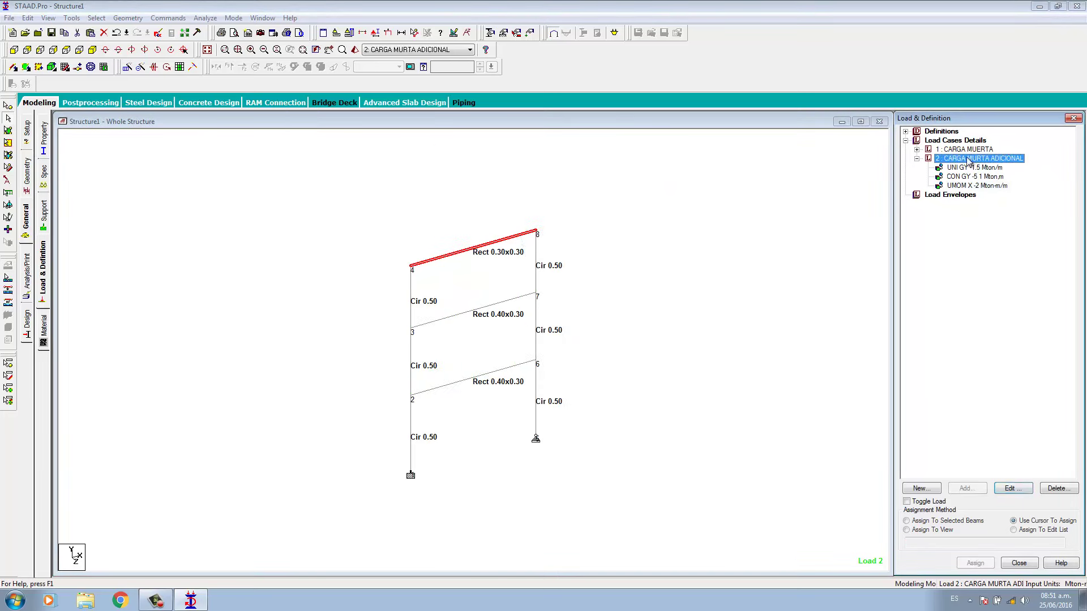
click(483, 308)
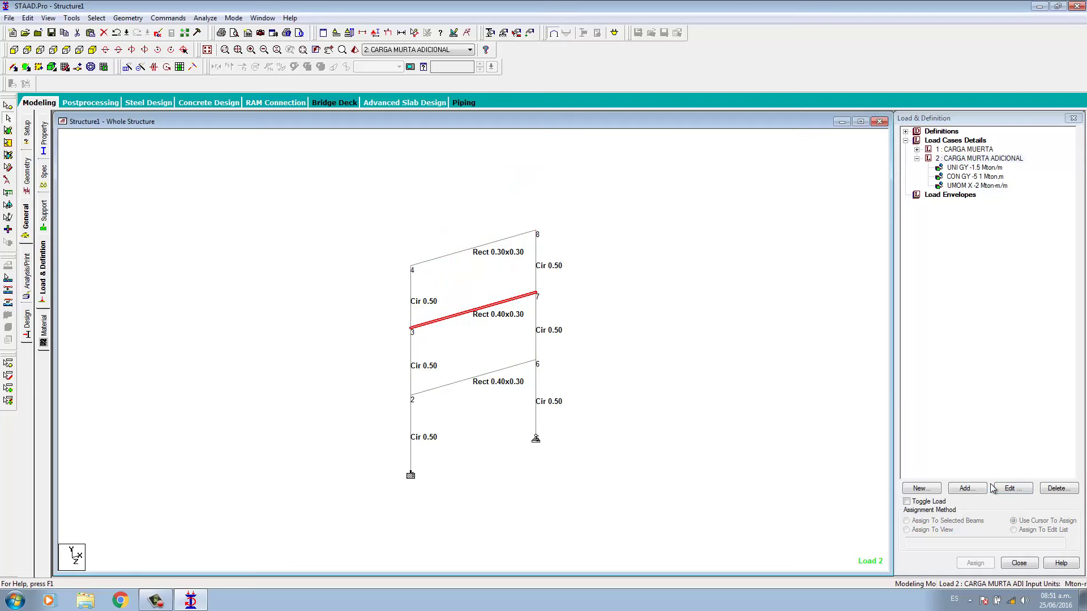
click(968, 488)
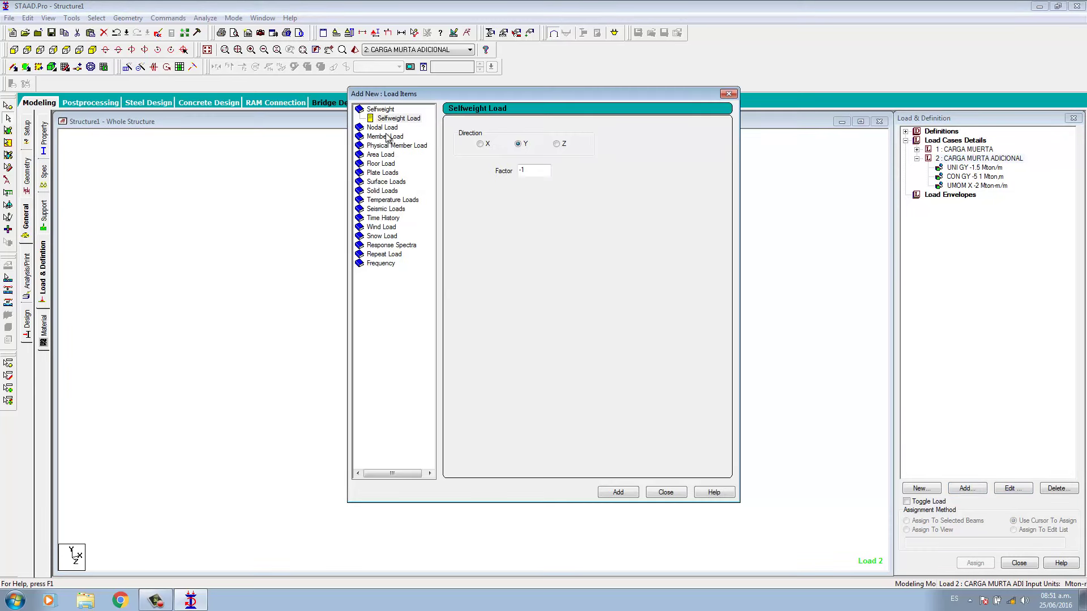
click(383, 130)
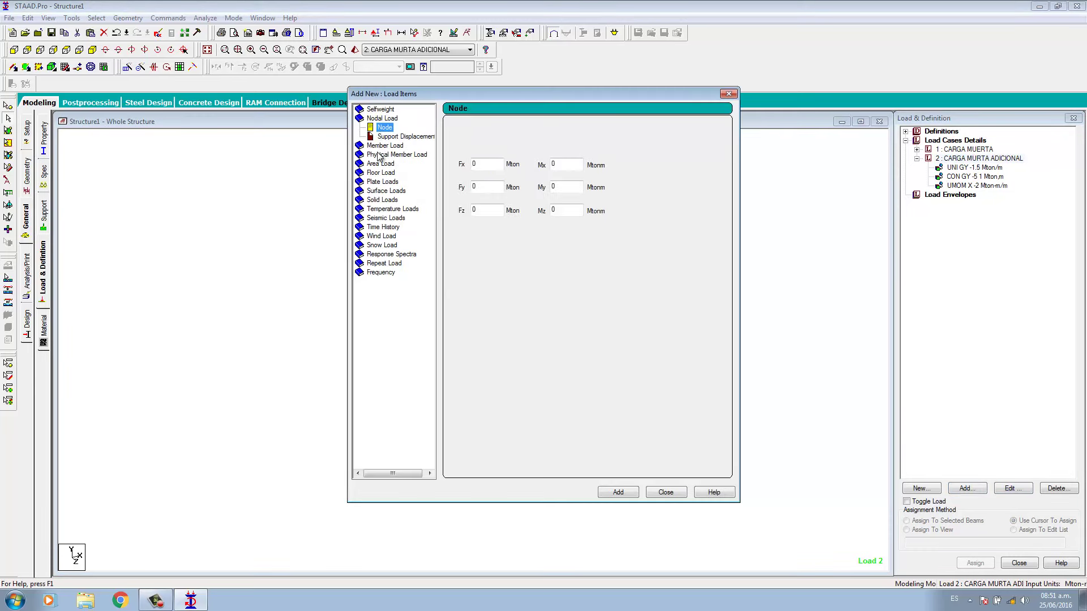
click(384, 146)
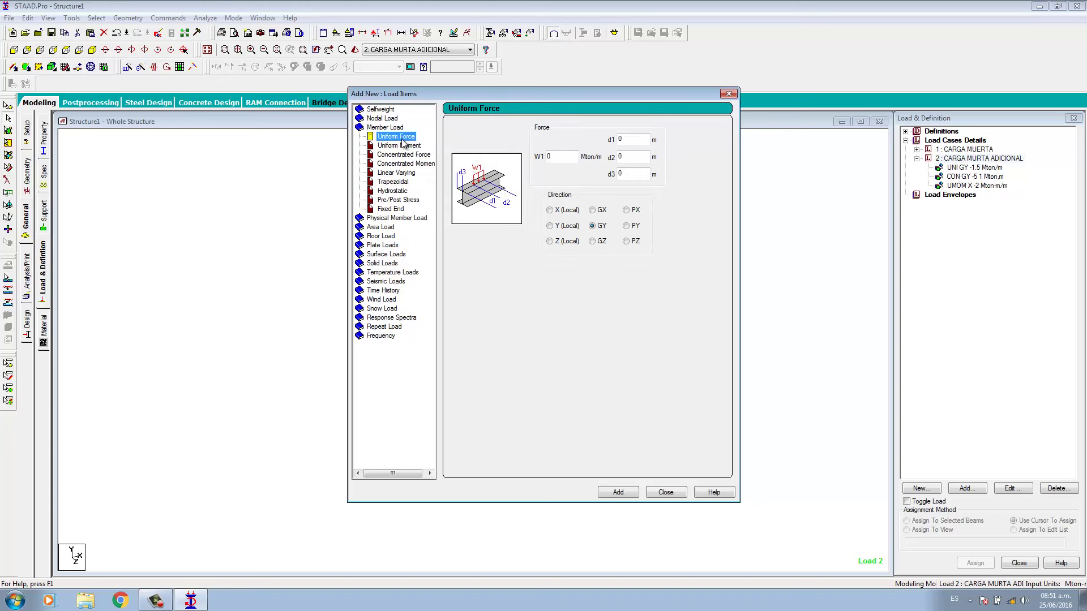
click(402, 146)
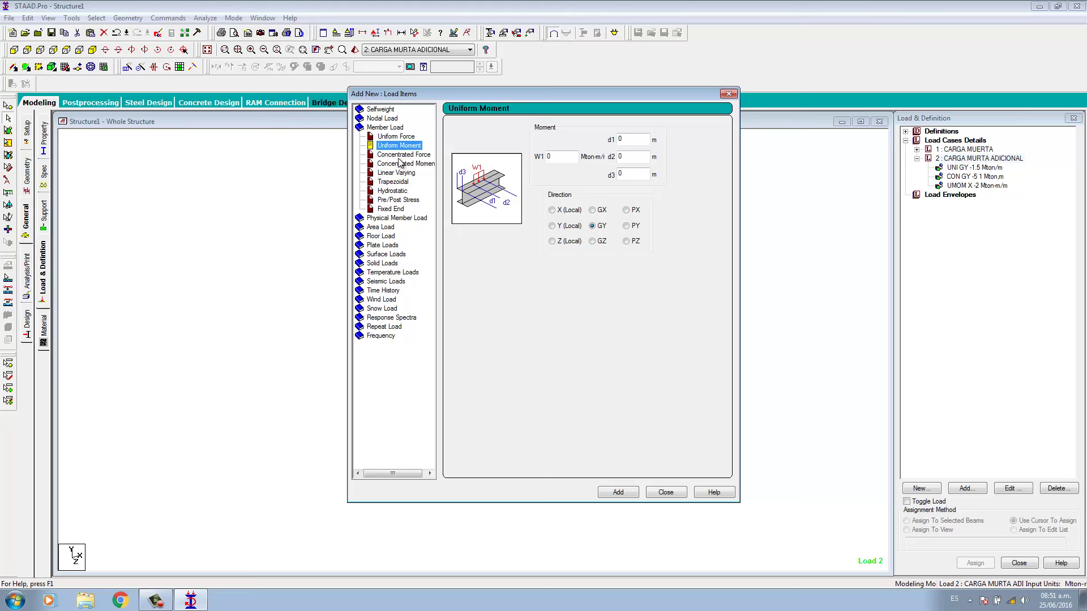
click(400, 163)
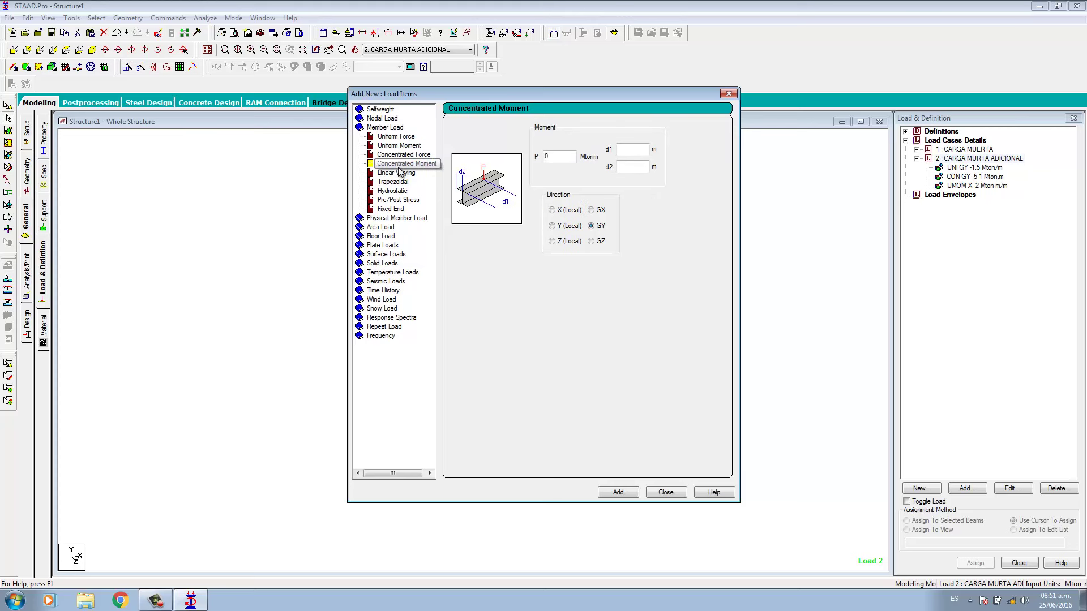
click(401, 173)
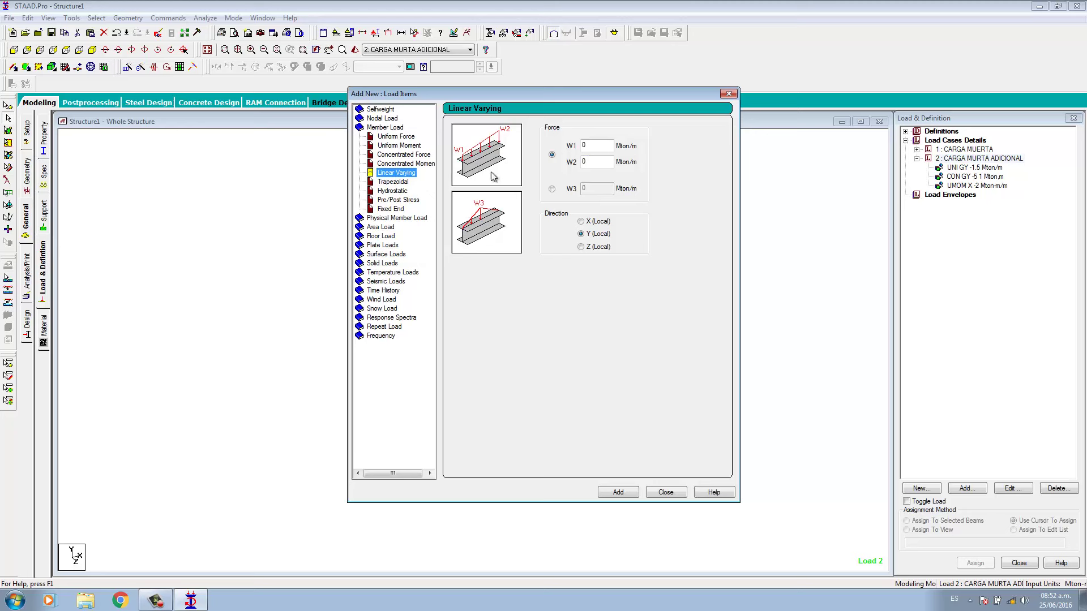
click(393, 183)
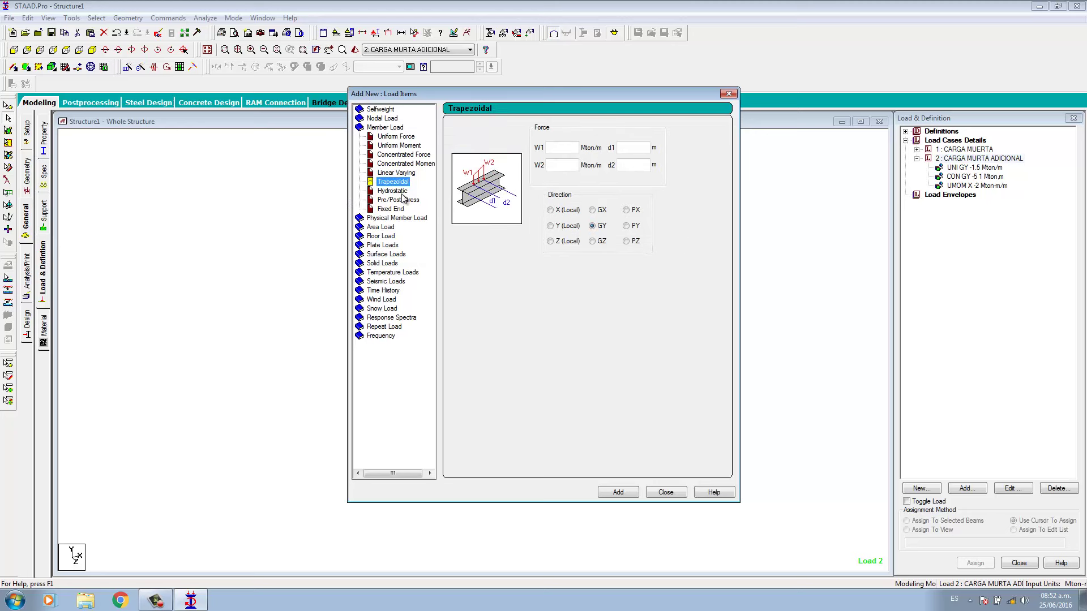
click(392, 191)
click(402, 200)
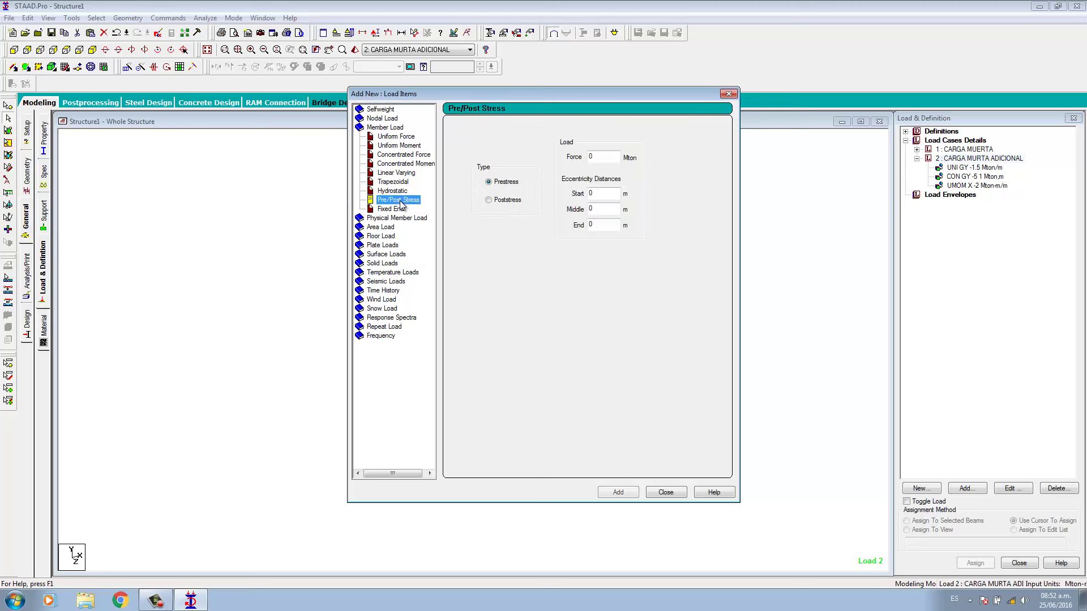
click(398, 208)
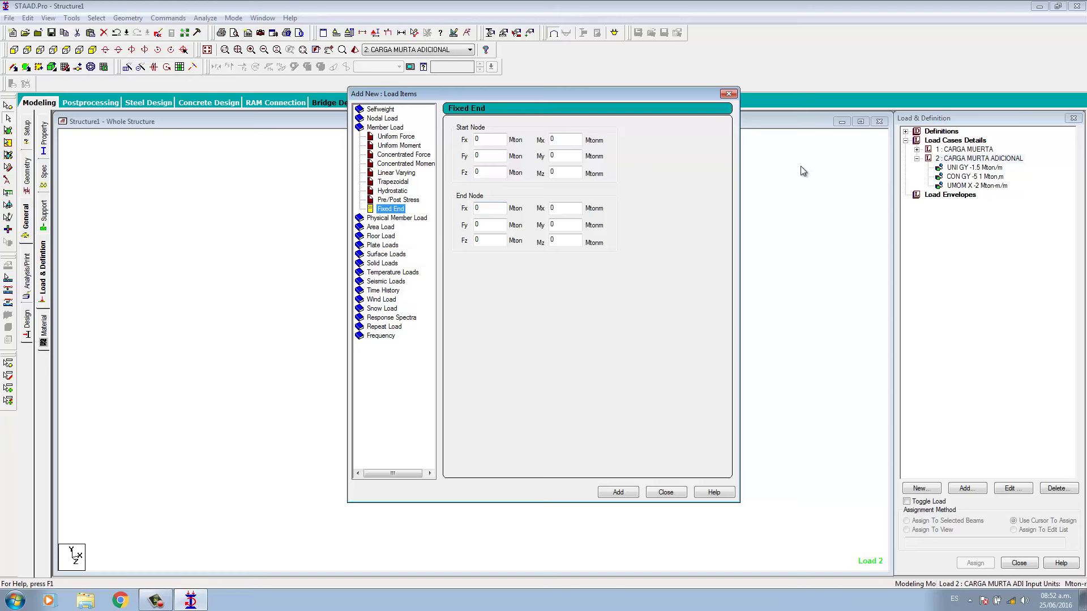
click(728, 94)
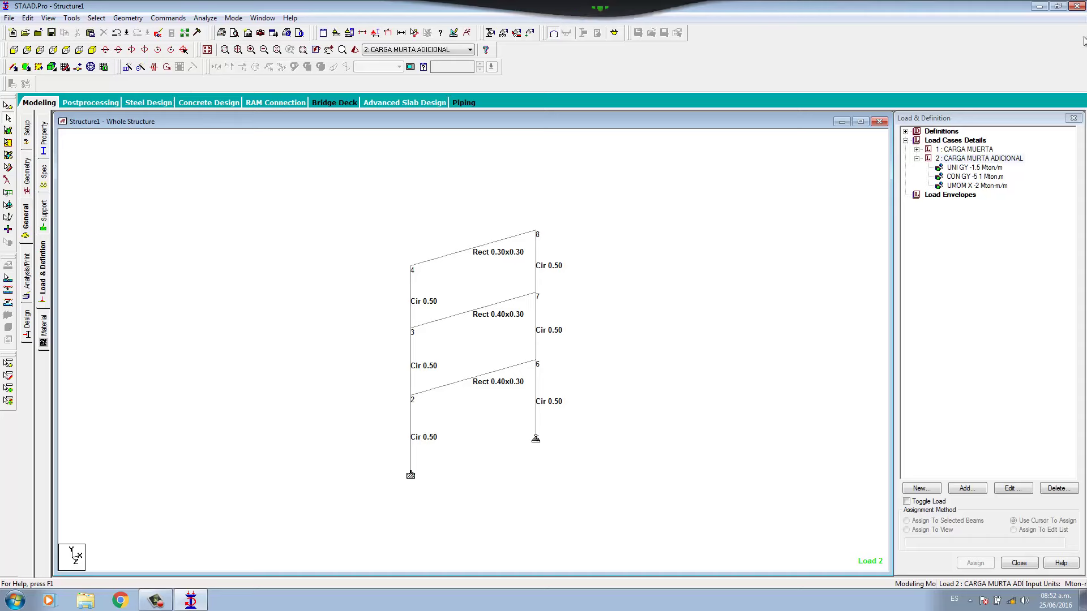
Step: Exit STAAD.Pro and return to the desktop
click(1081, 7)
click(611, 327)
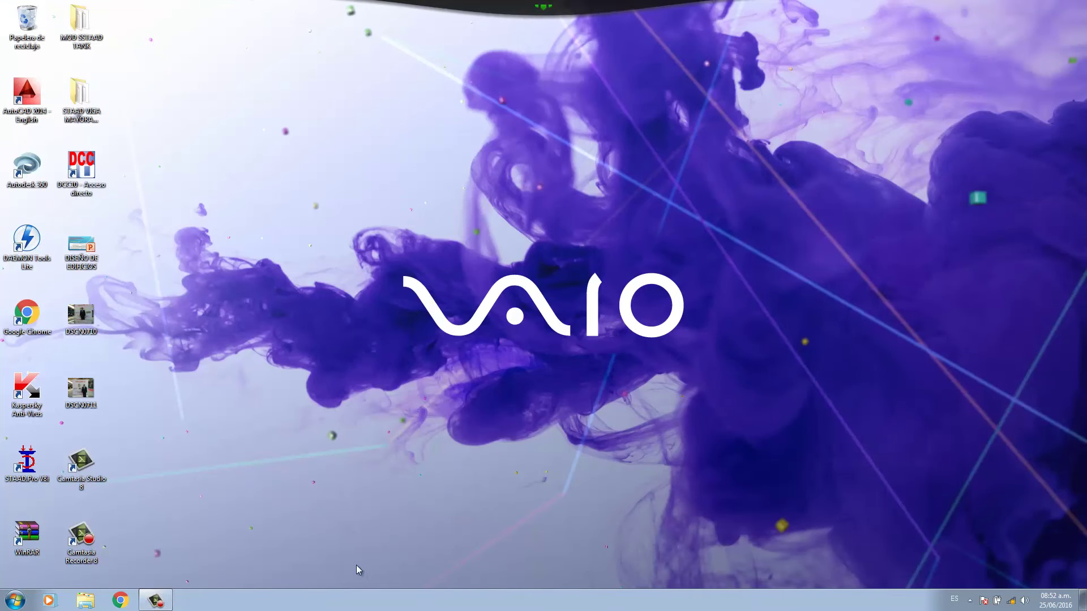
click(120, 600)
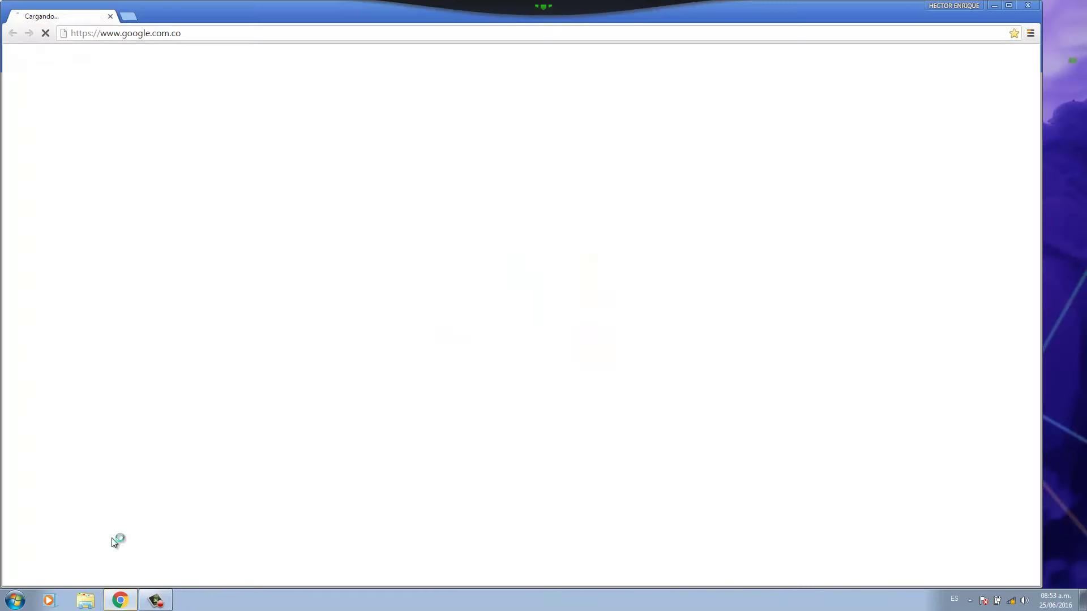
click(1028, 7)
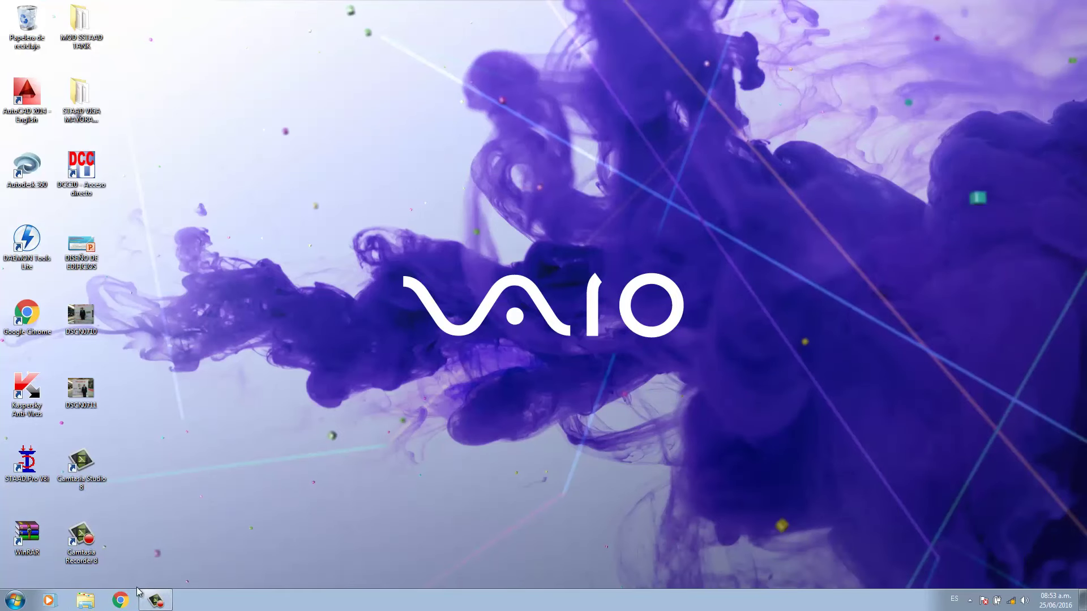
click(160, 604)
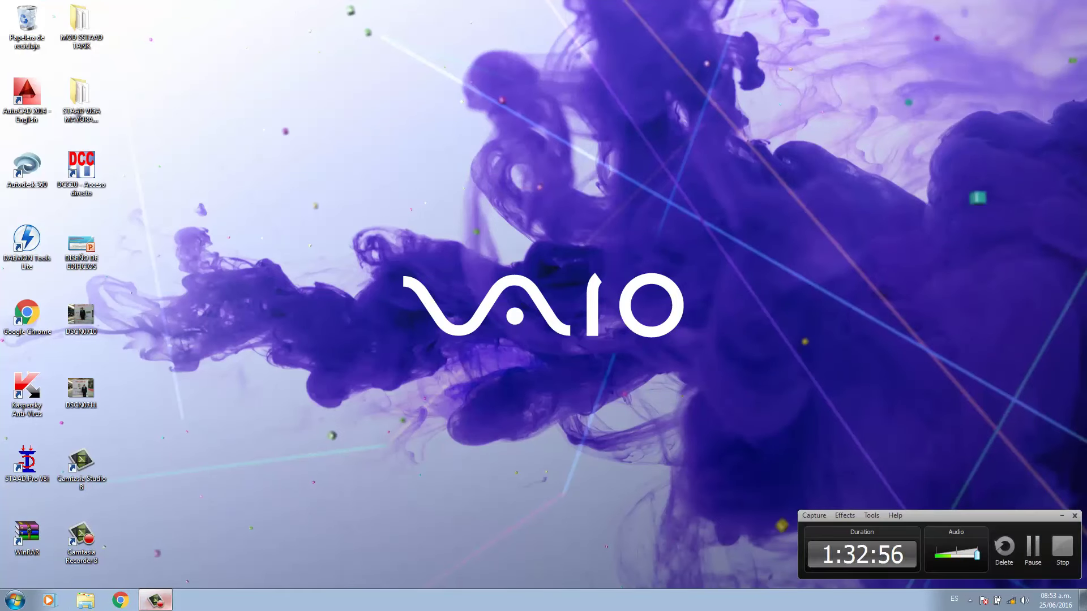